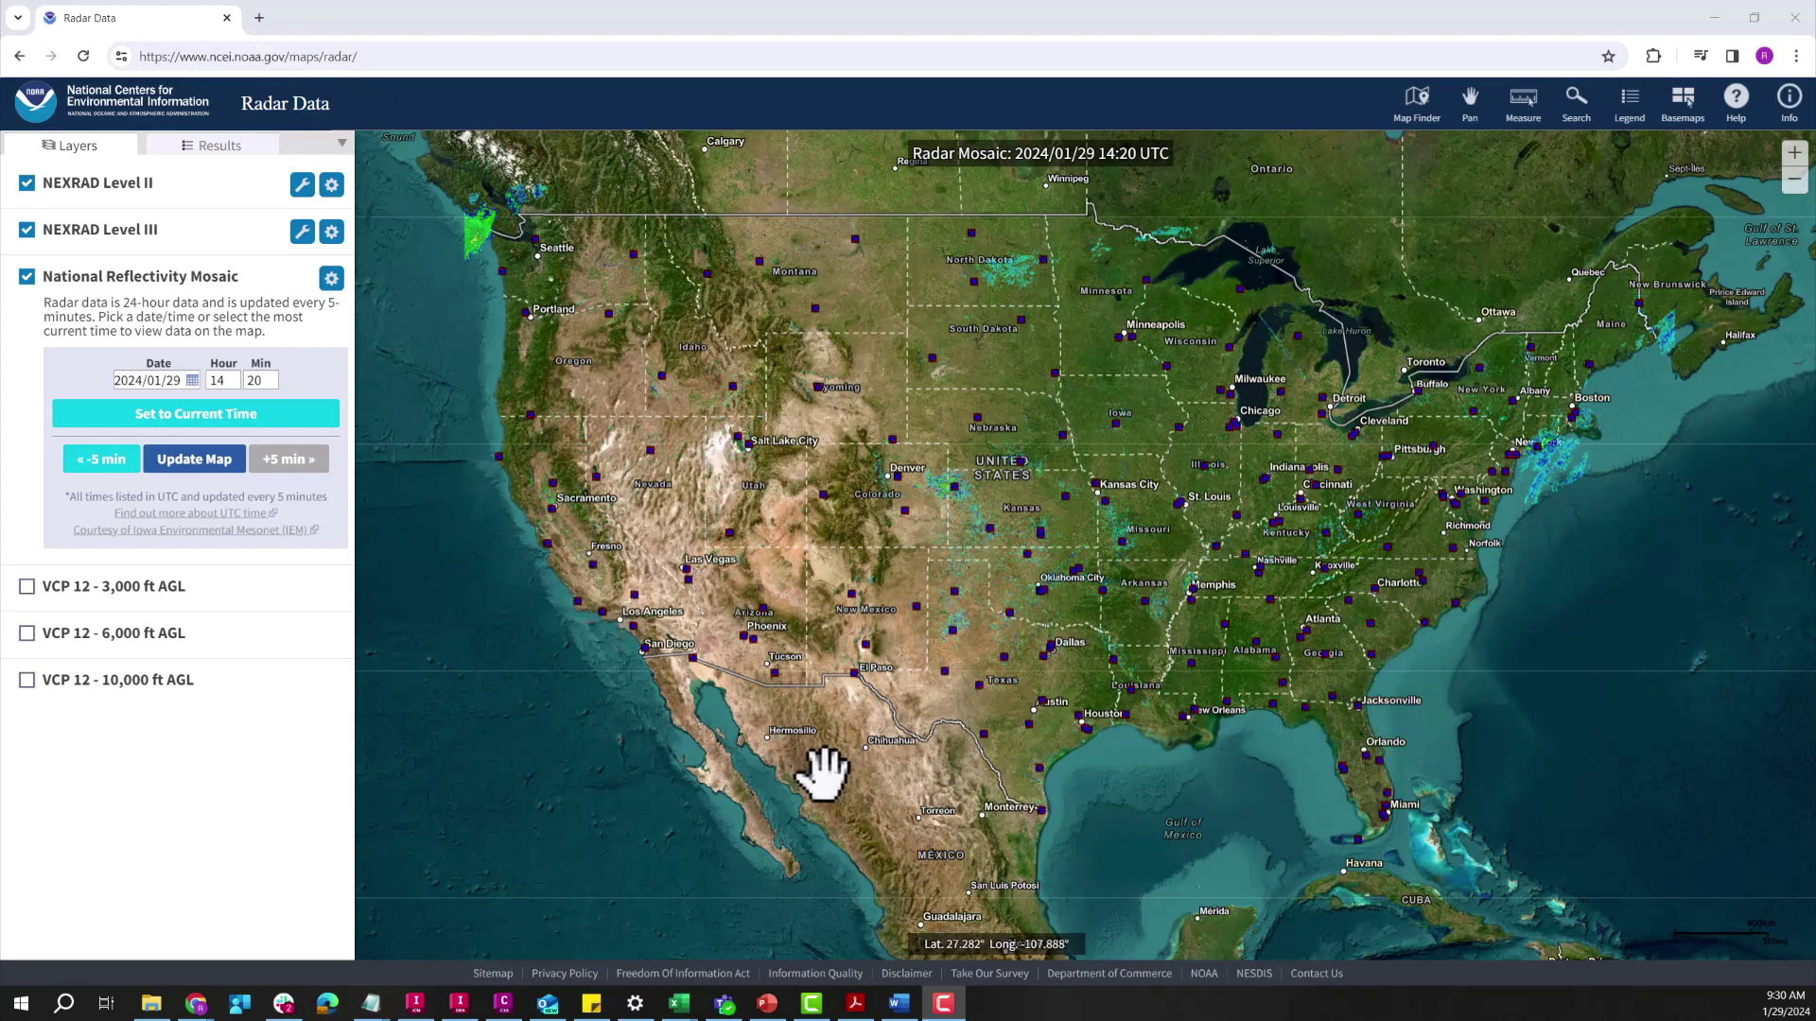
Hide the mosaic and Level II layers, then identify the KLOT Level III station near Joliet.
left_click(28, 279)
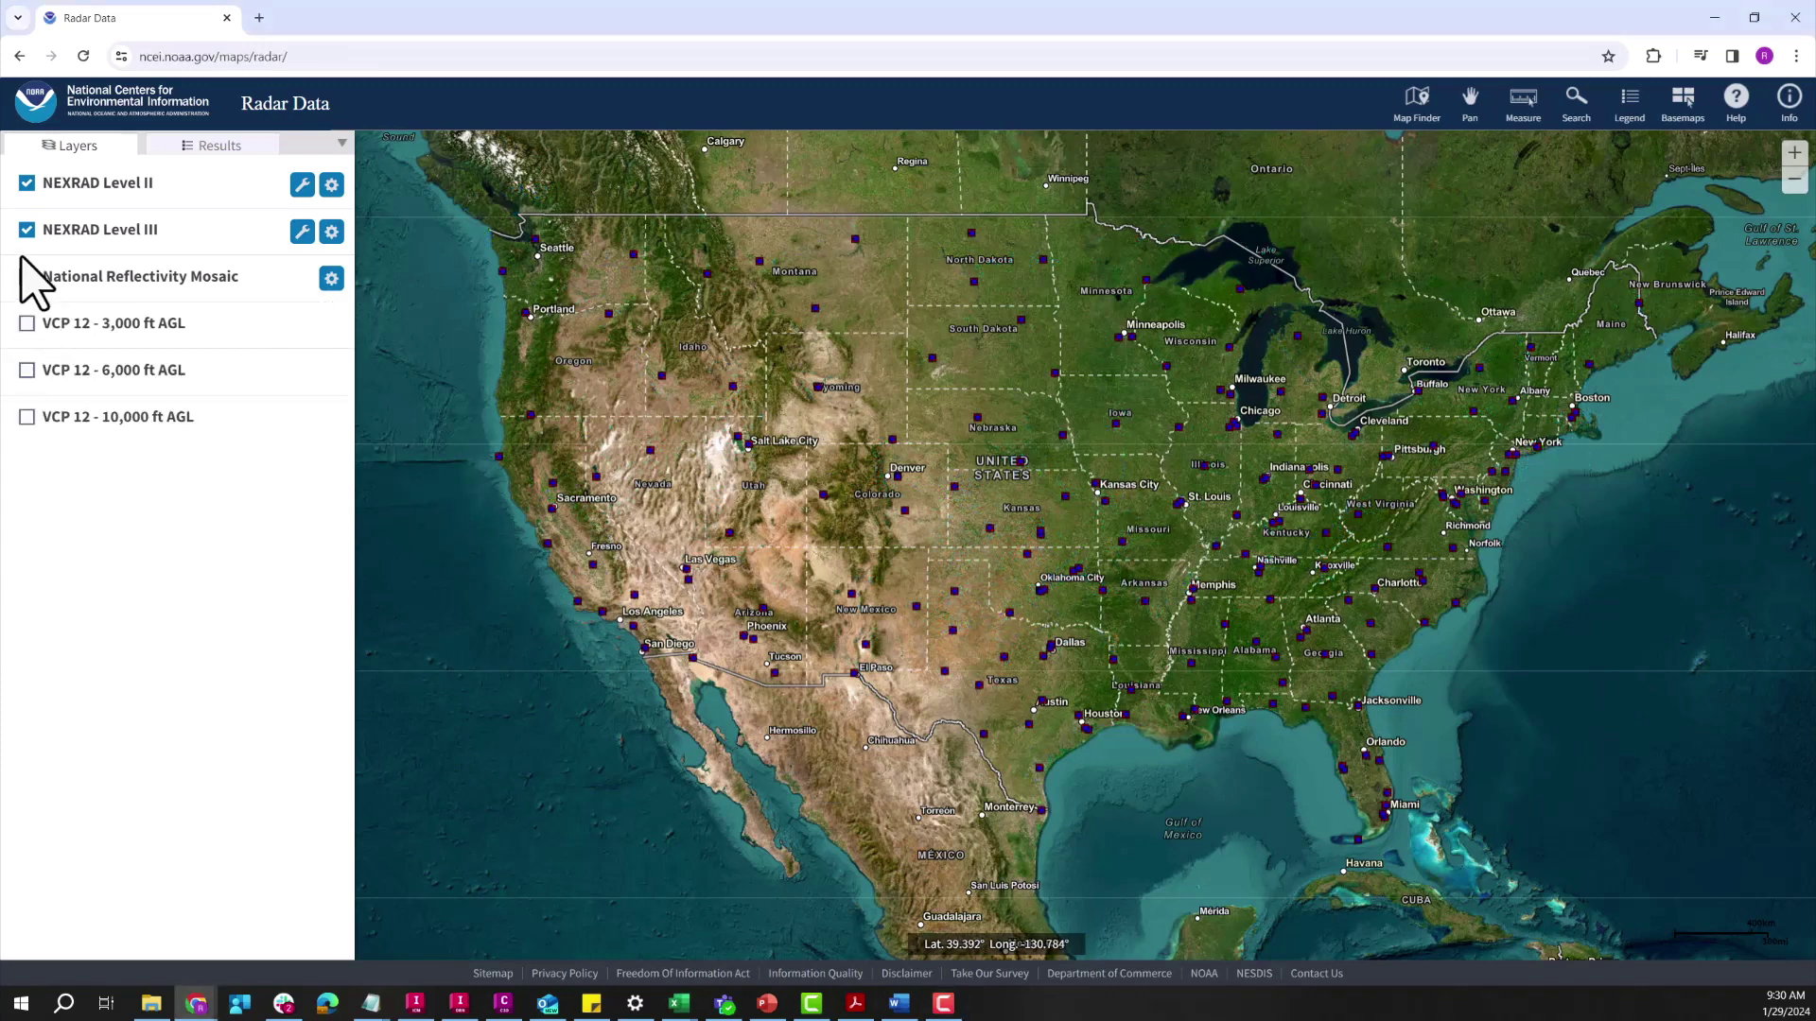
left_click(27, 183)
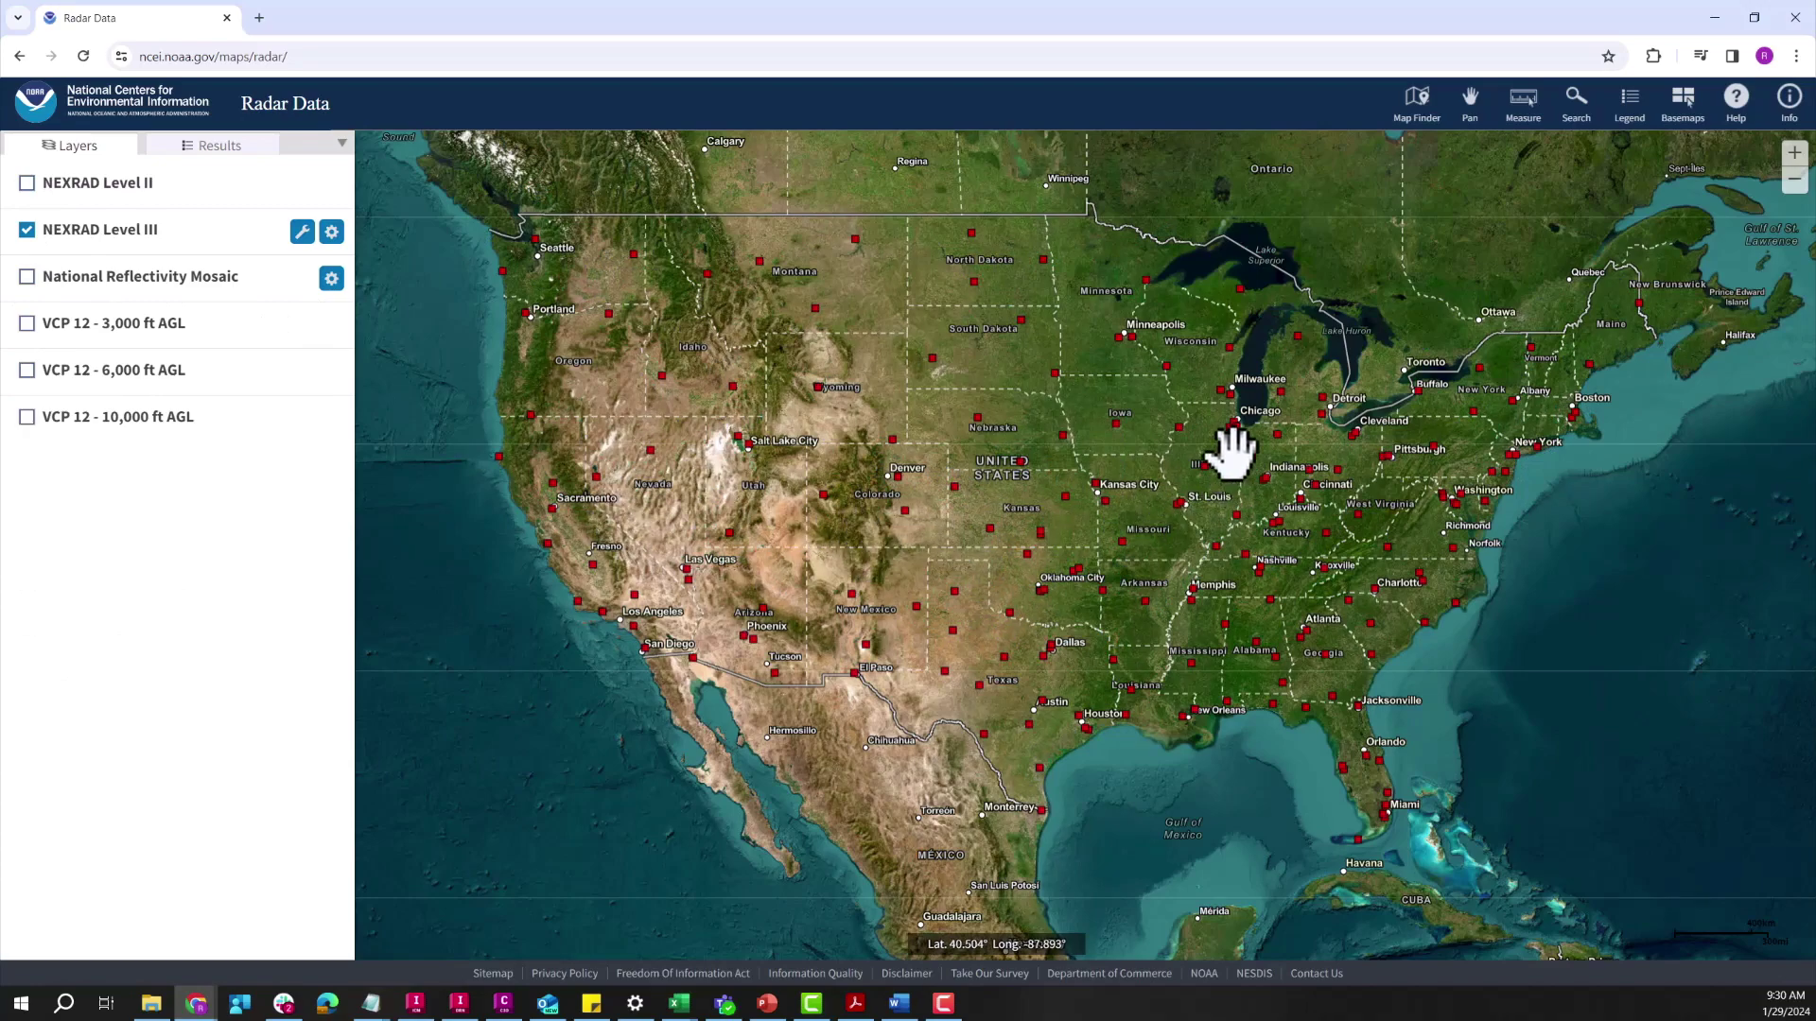
scroll(1236, 451, "up", 1)
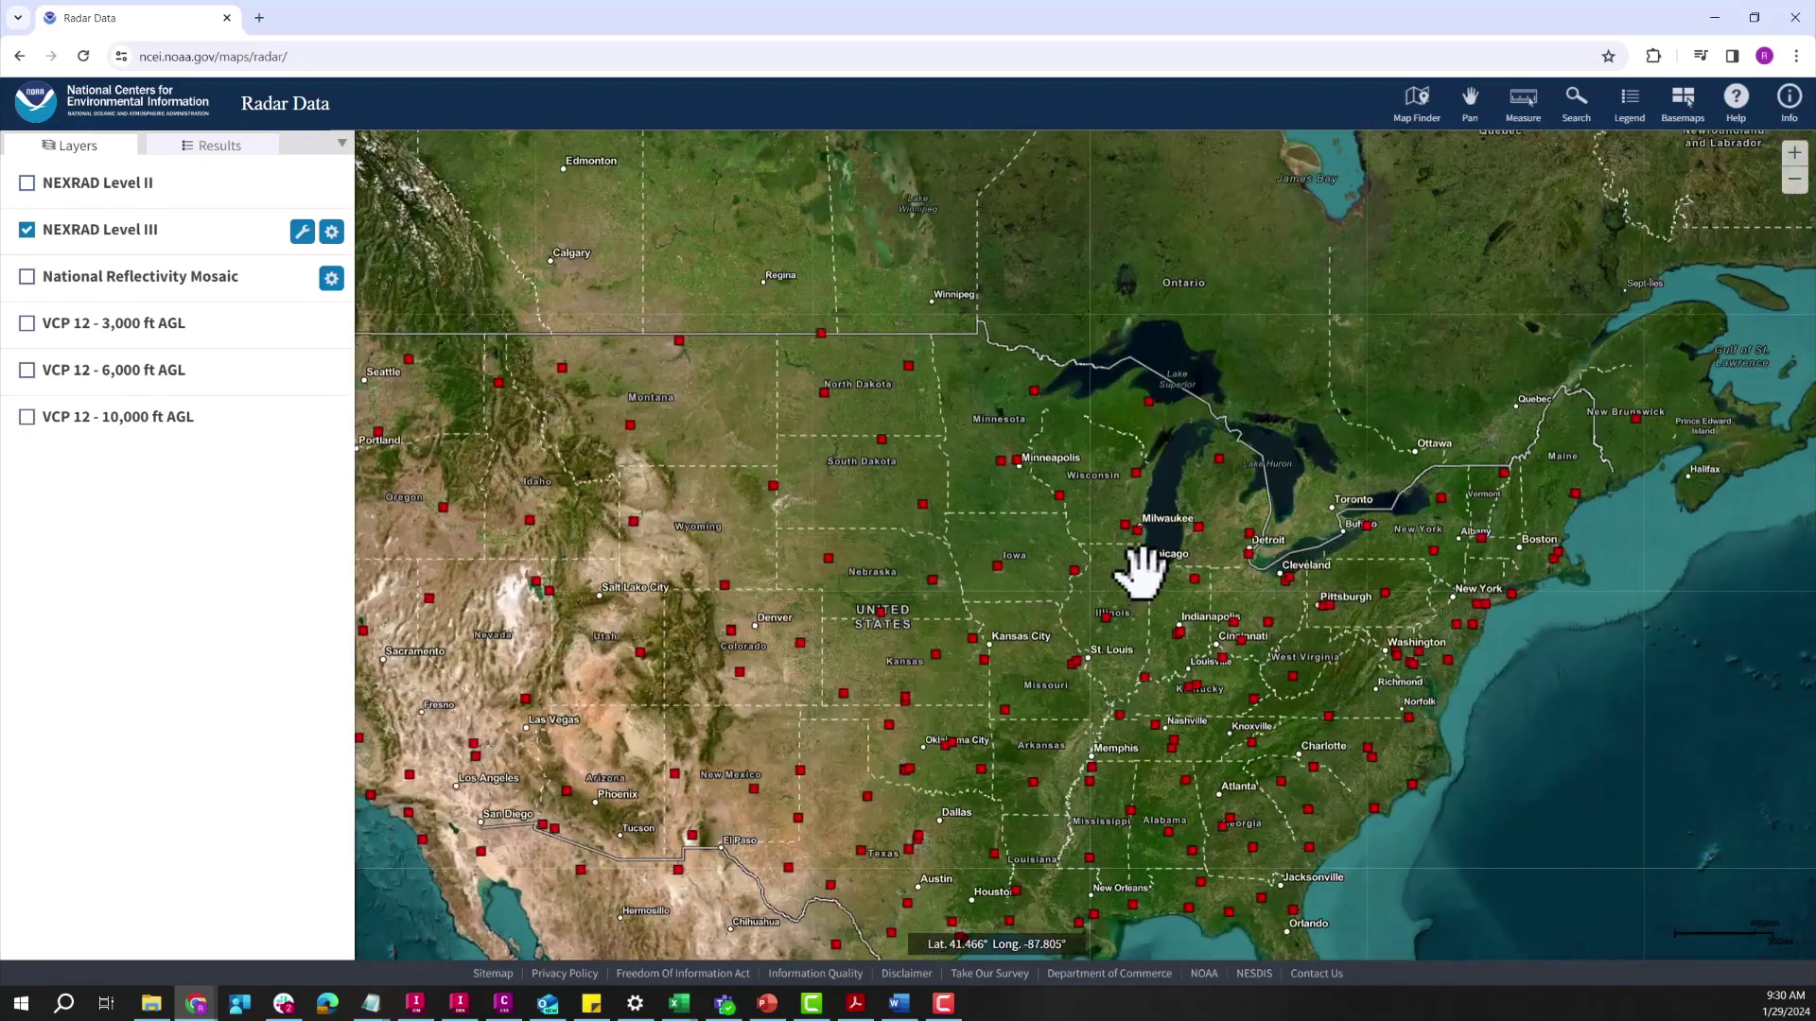
scroll(1143, 572, "up", 2)
scroll(1119, 553, "up", 1)
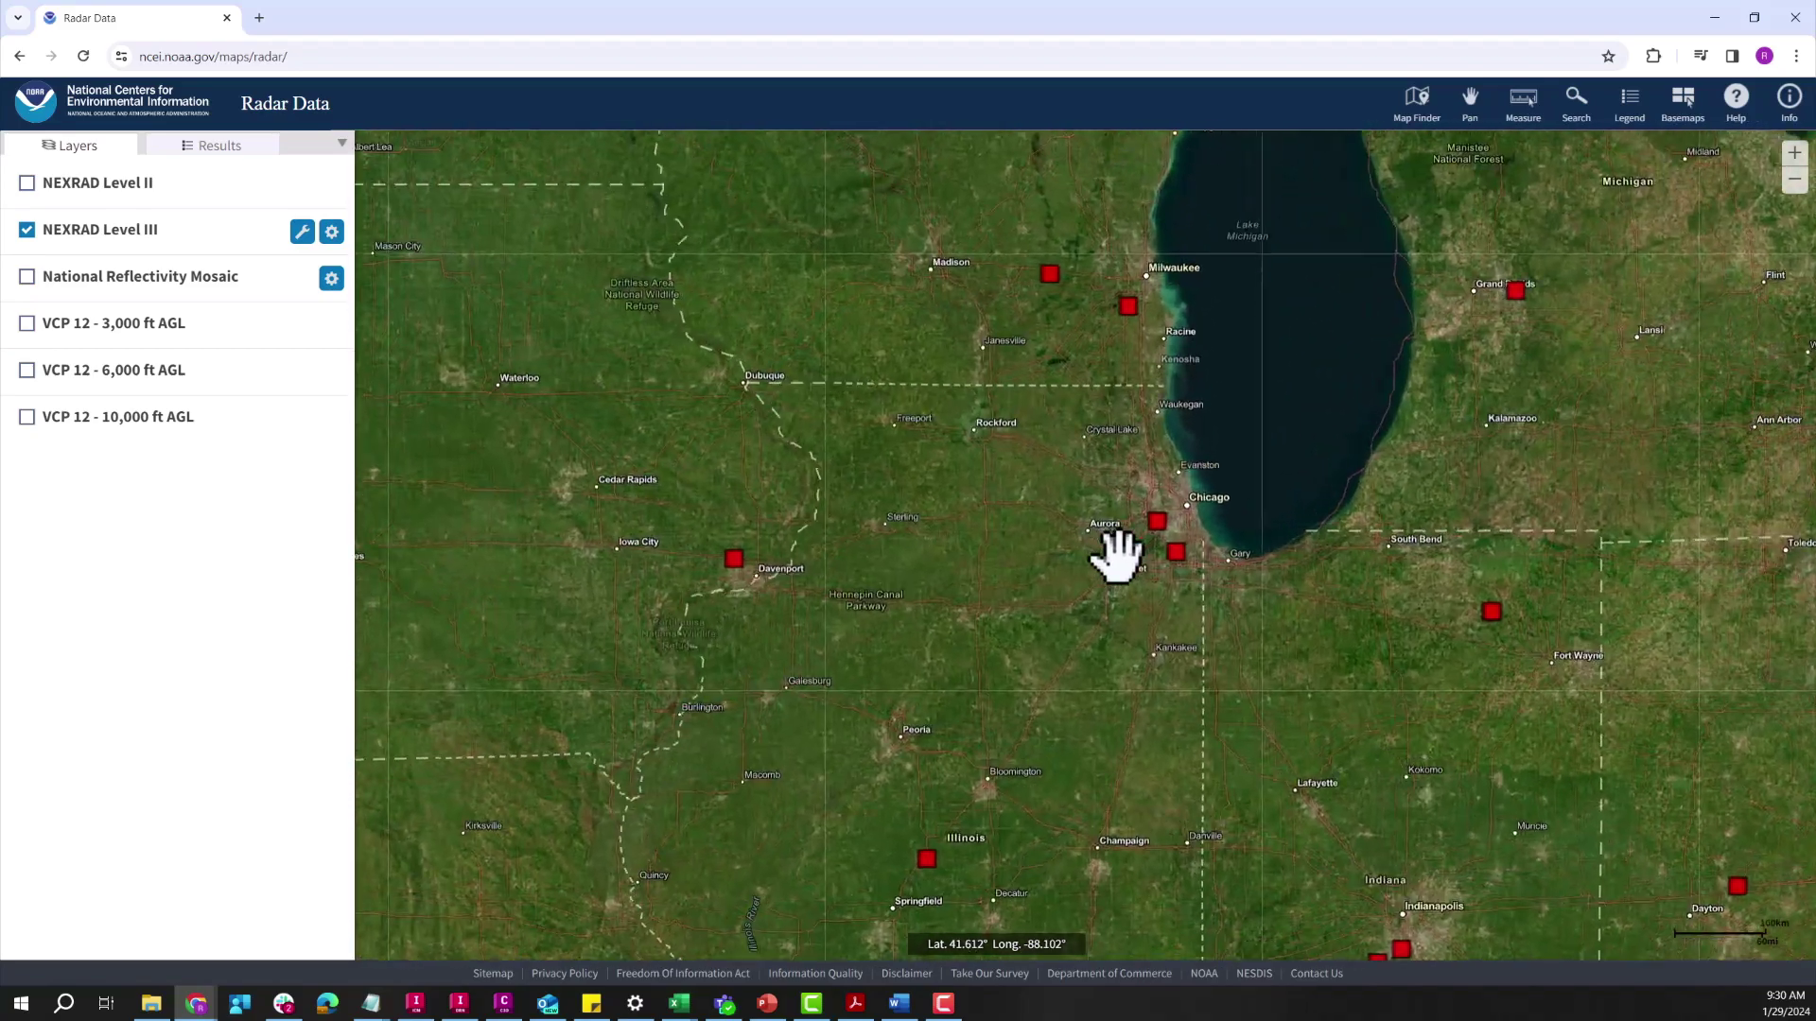
scroll(1118, 553, "up", 1)
scroll(1118, 553, "up", 1)
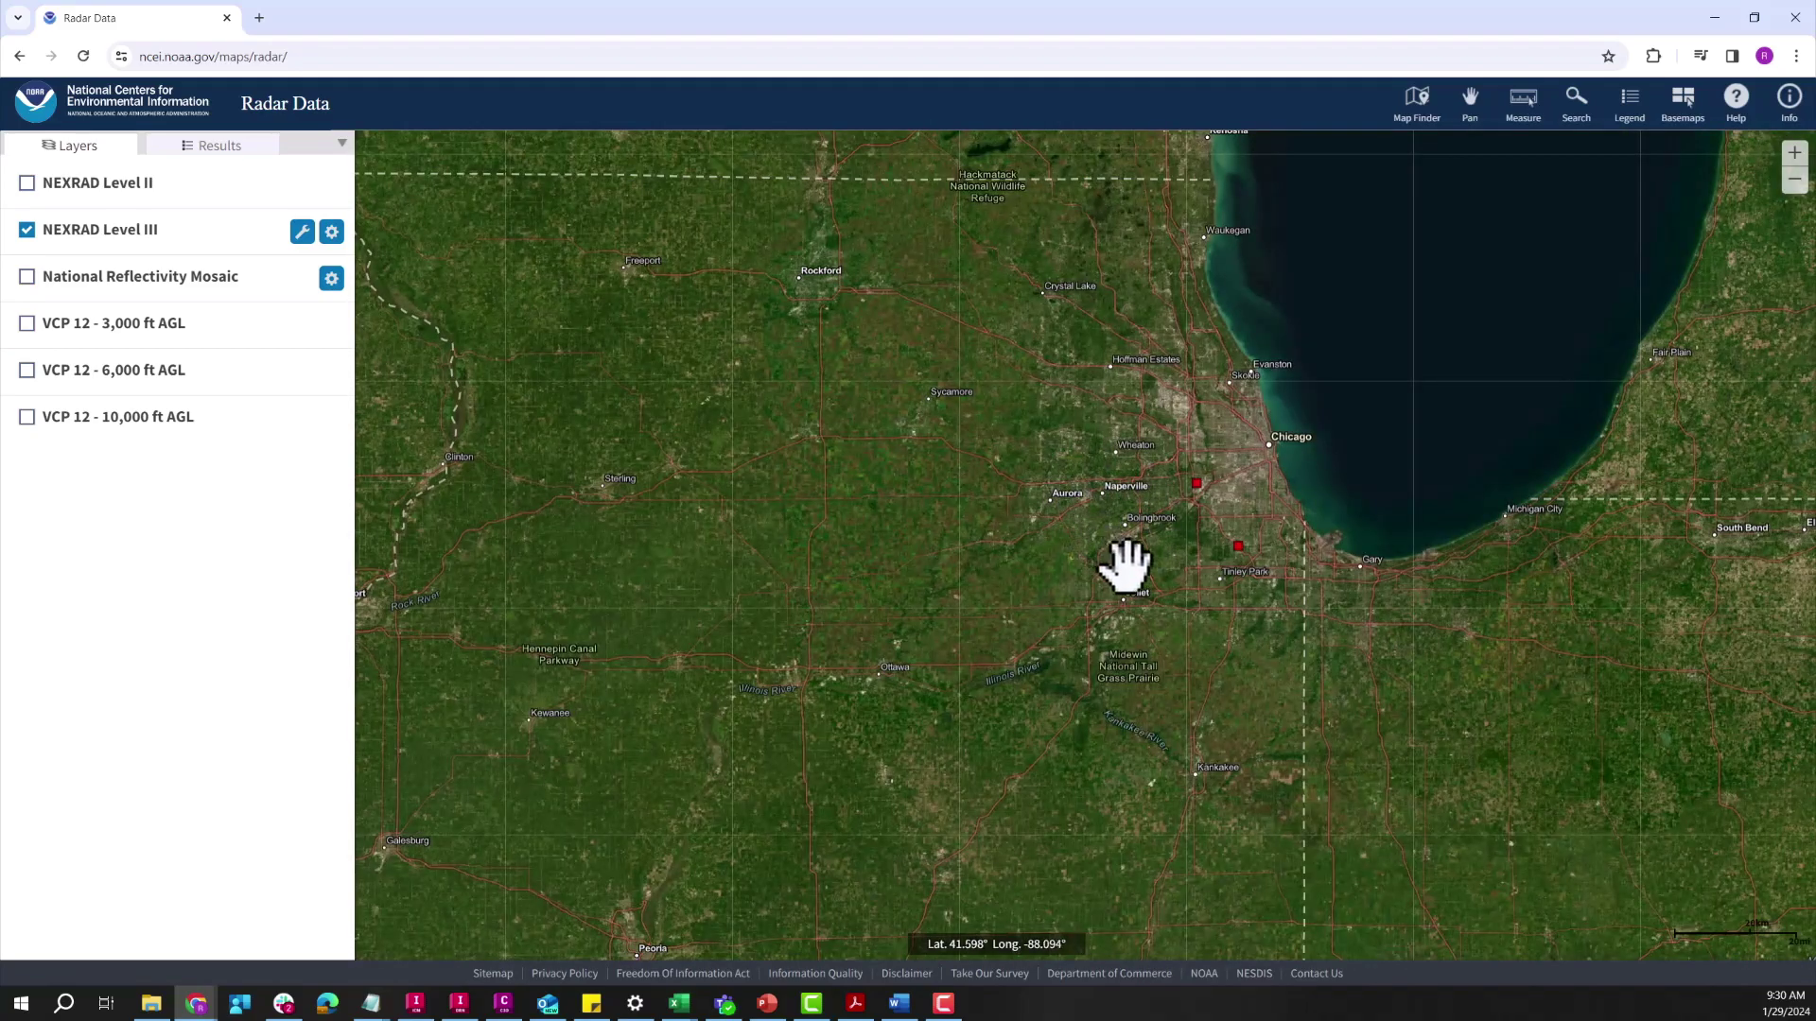
scroll(1125, 565, "up", 1)
scroll(1124, 565, "up", 1)
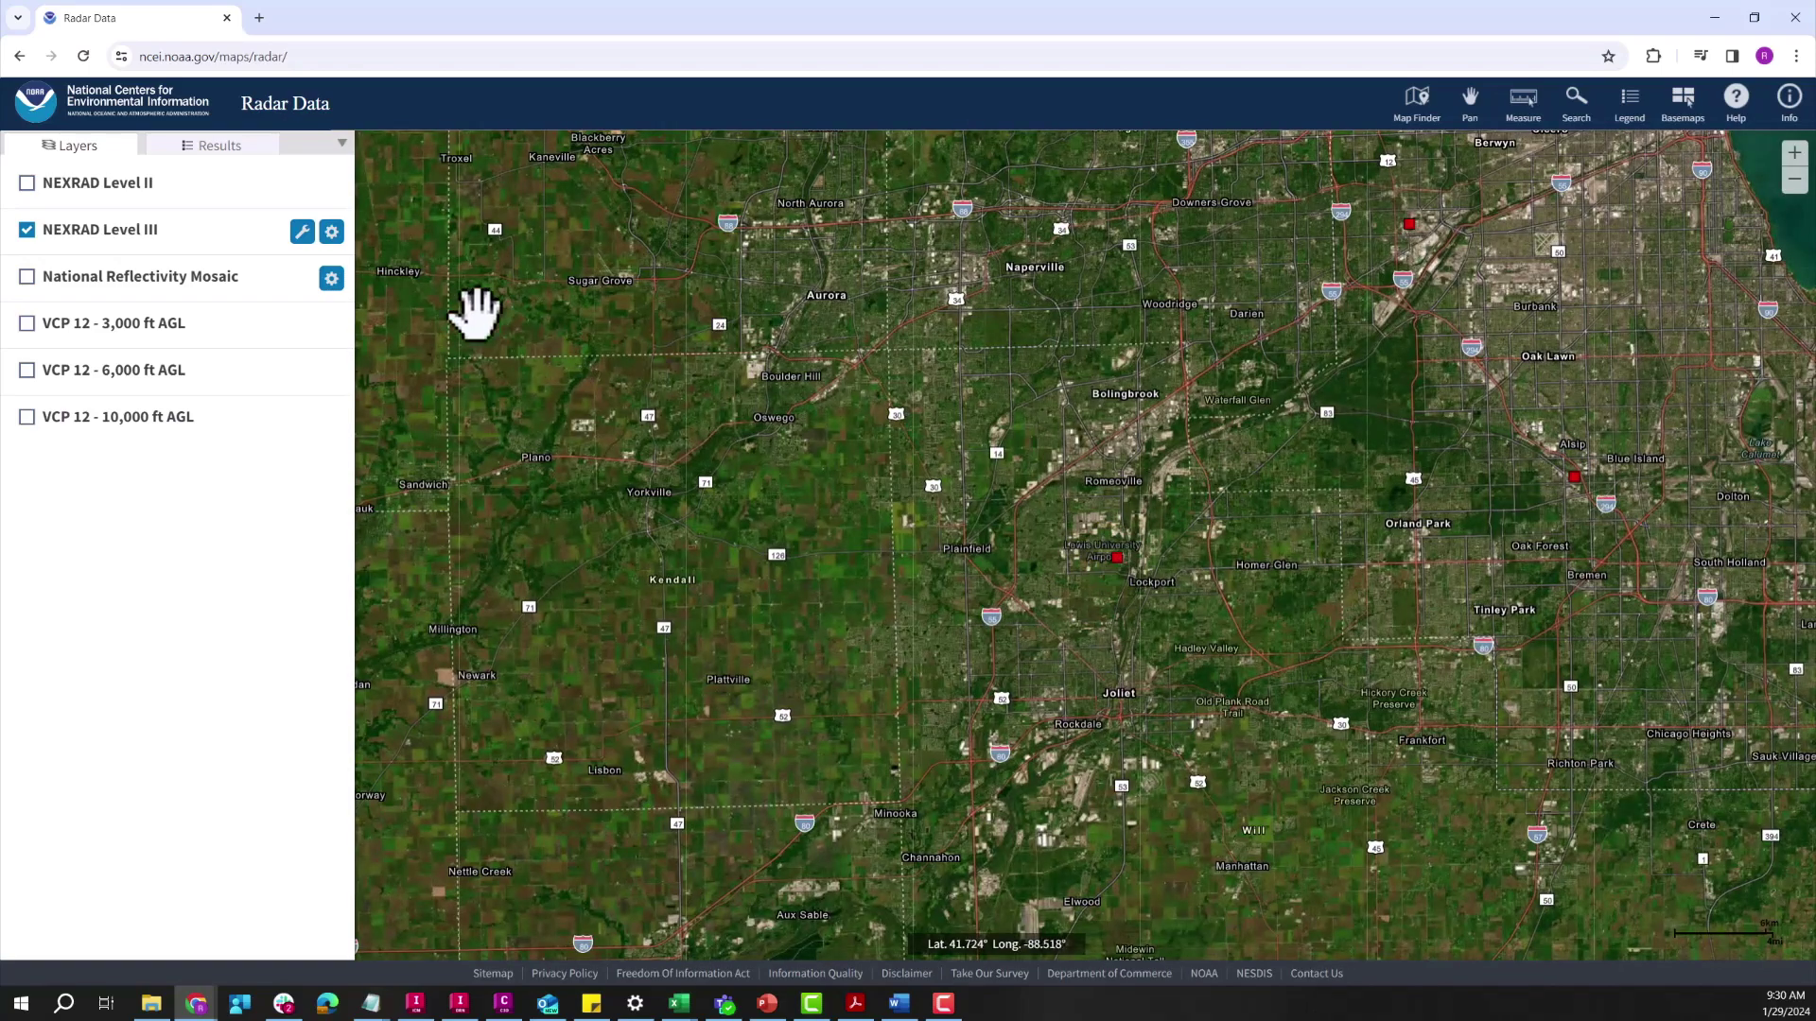
left_click(302, 232)
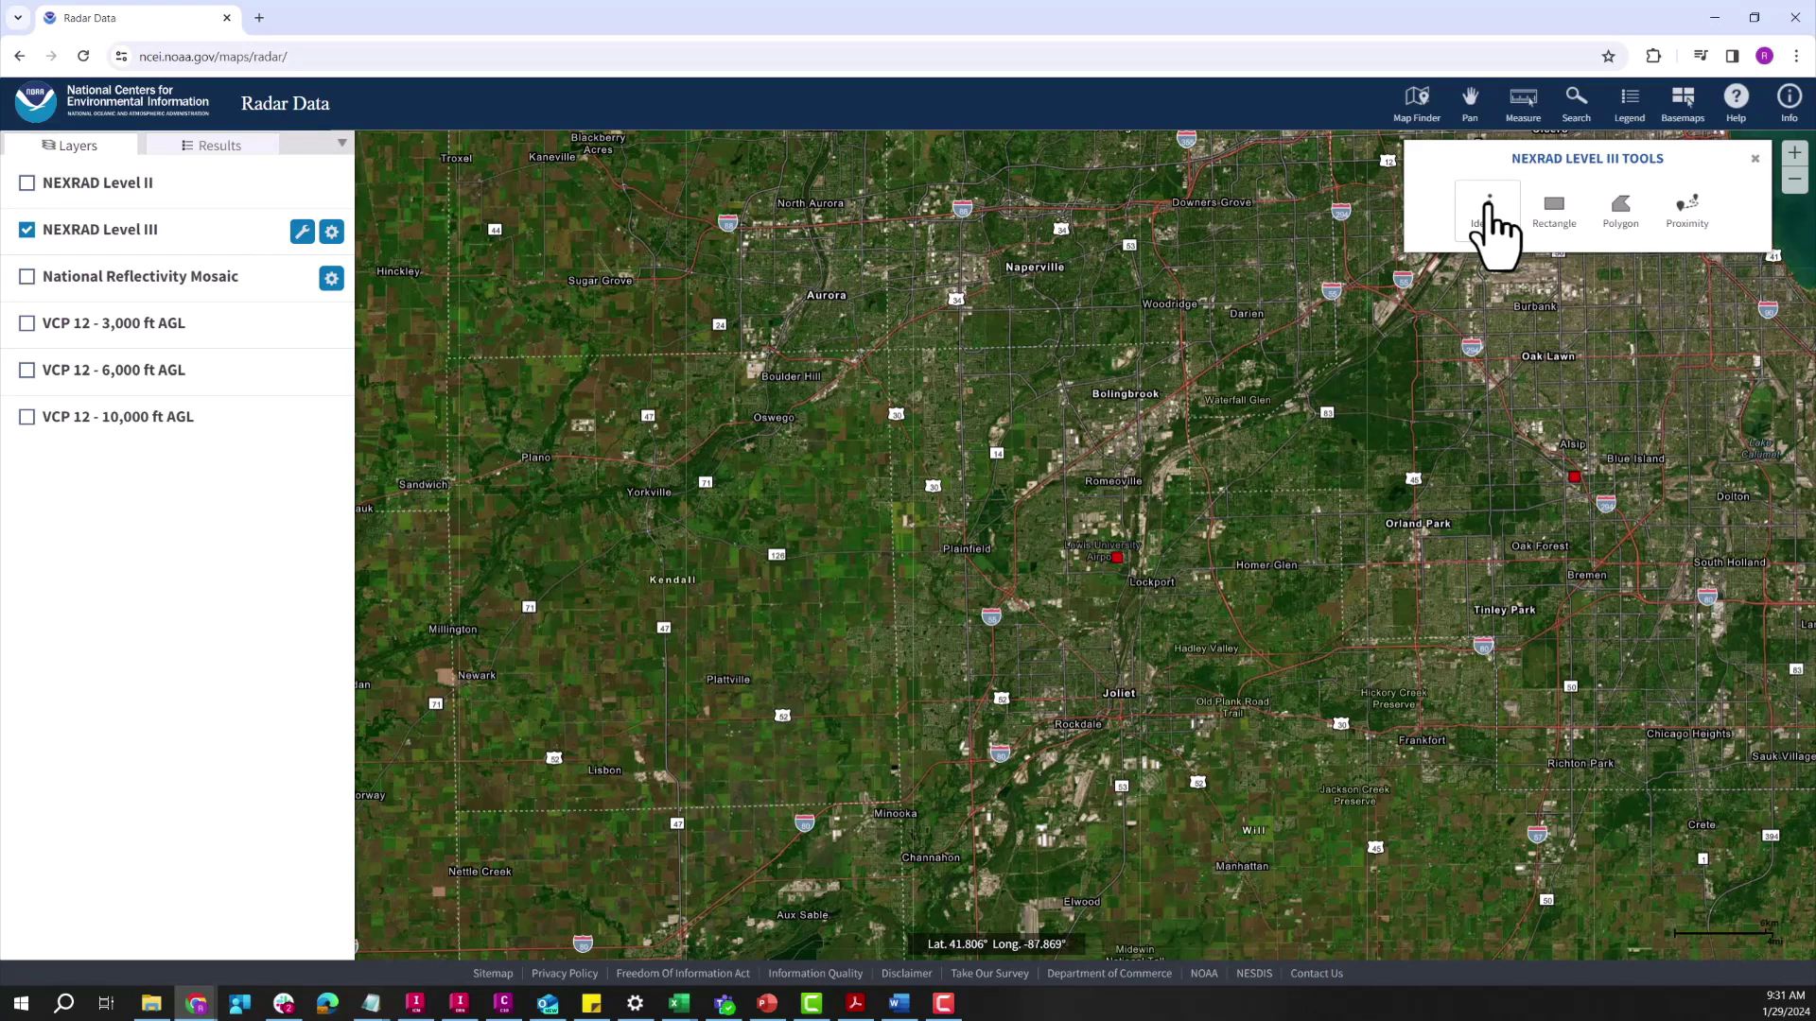
left_click(1486, 210)
left_click(1118, 558)
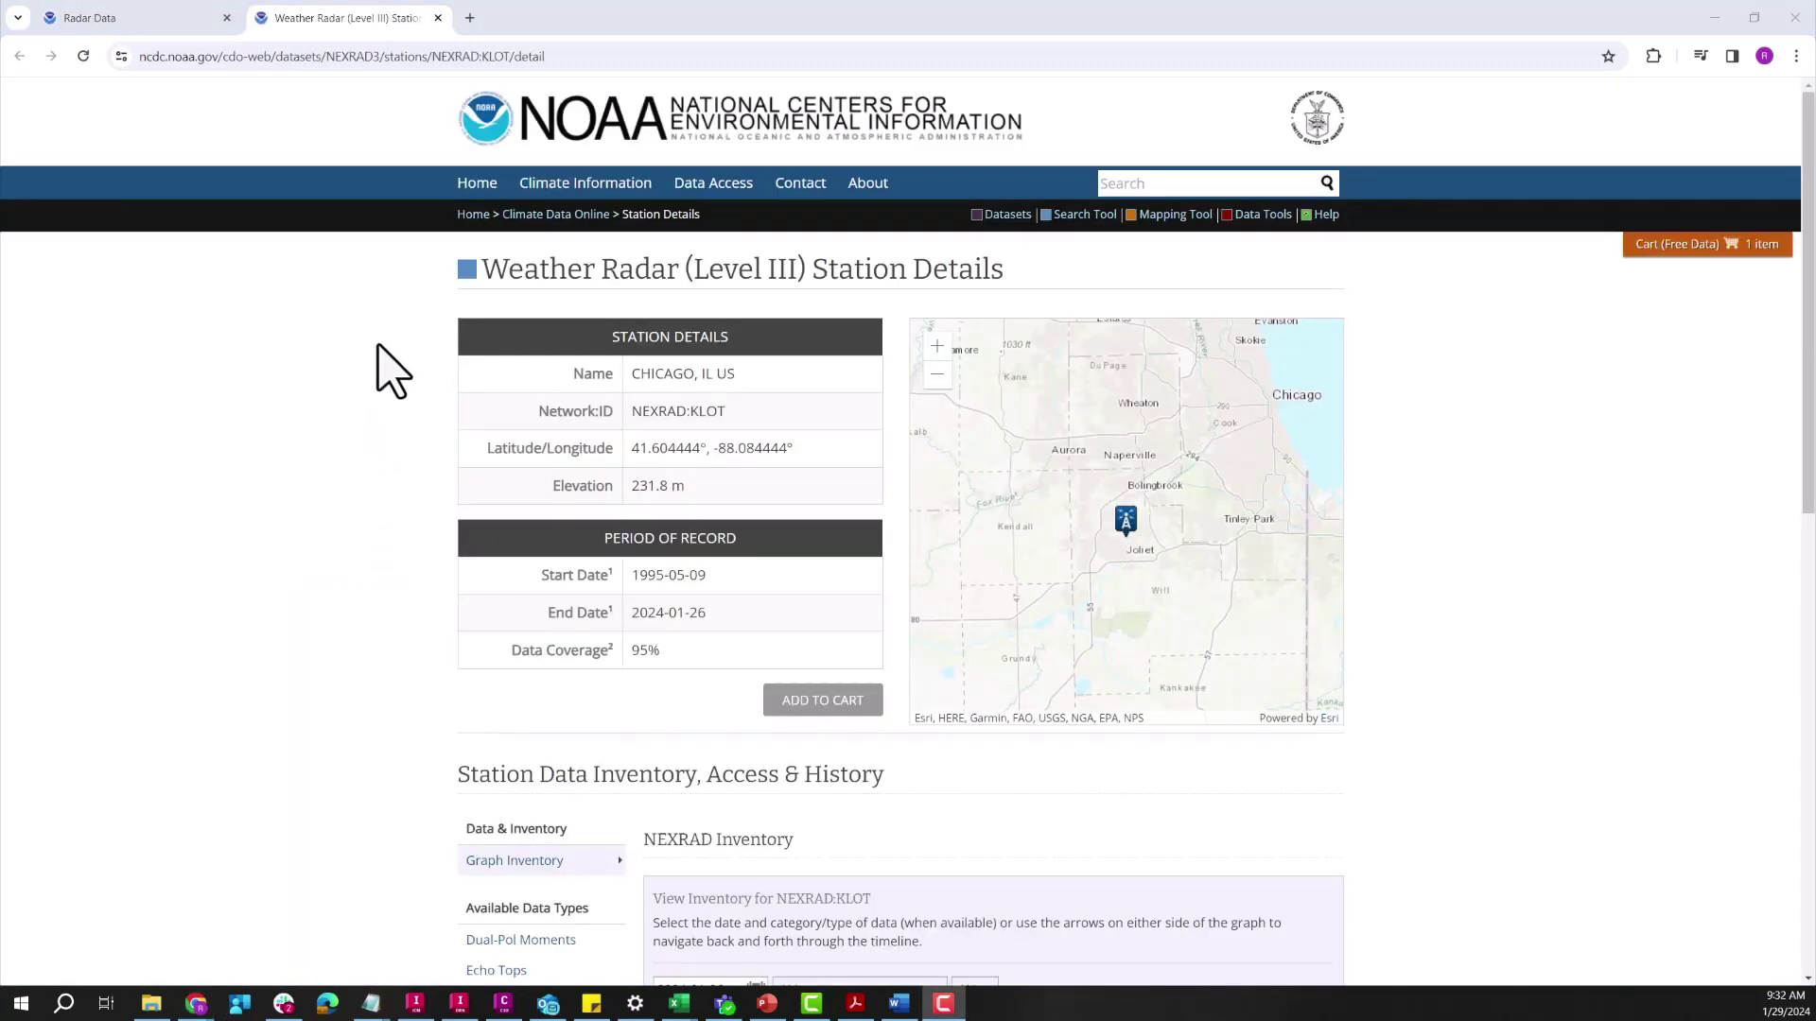
scroll(383, 364, "down", 2)
scroll(393, 373, "down", 1)
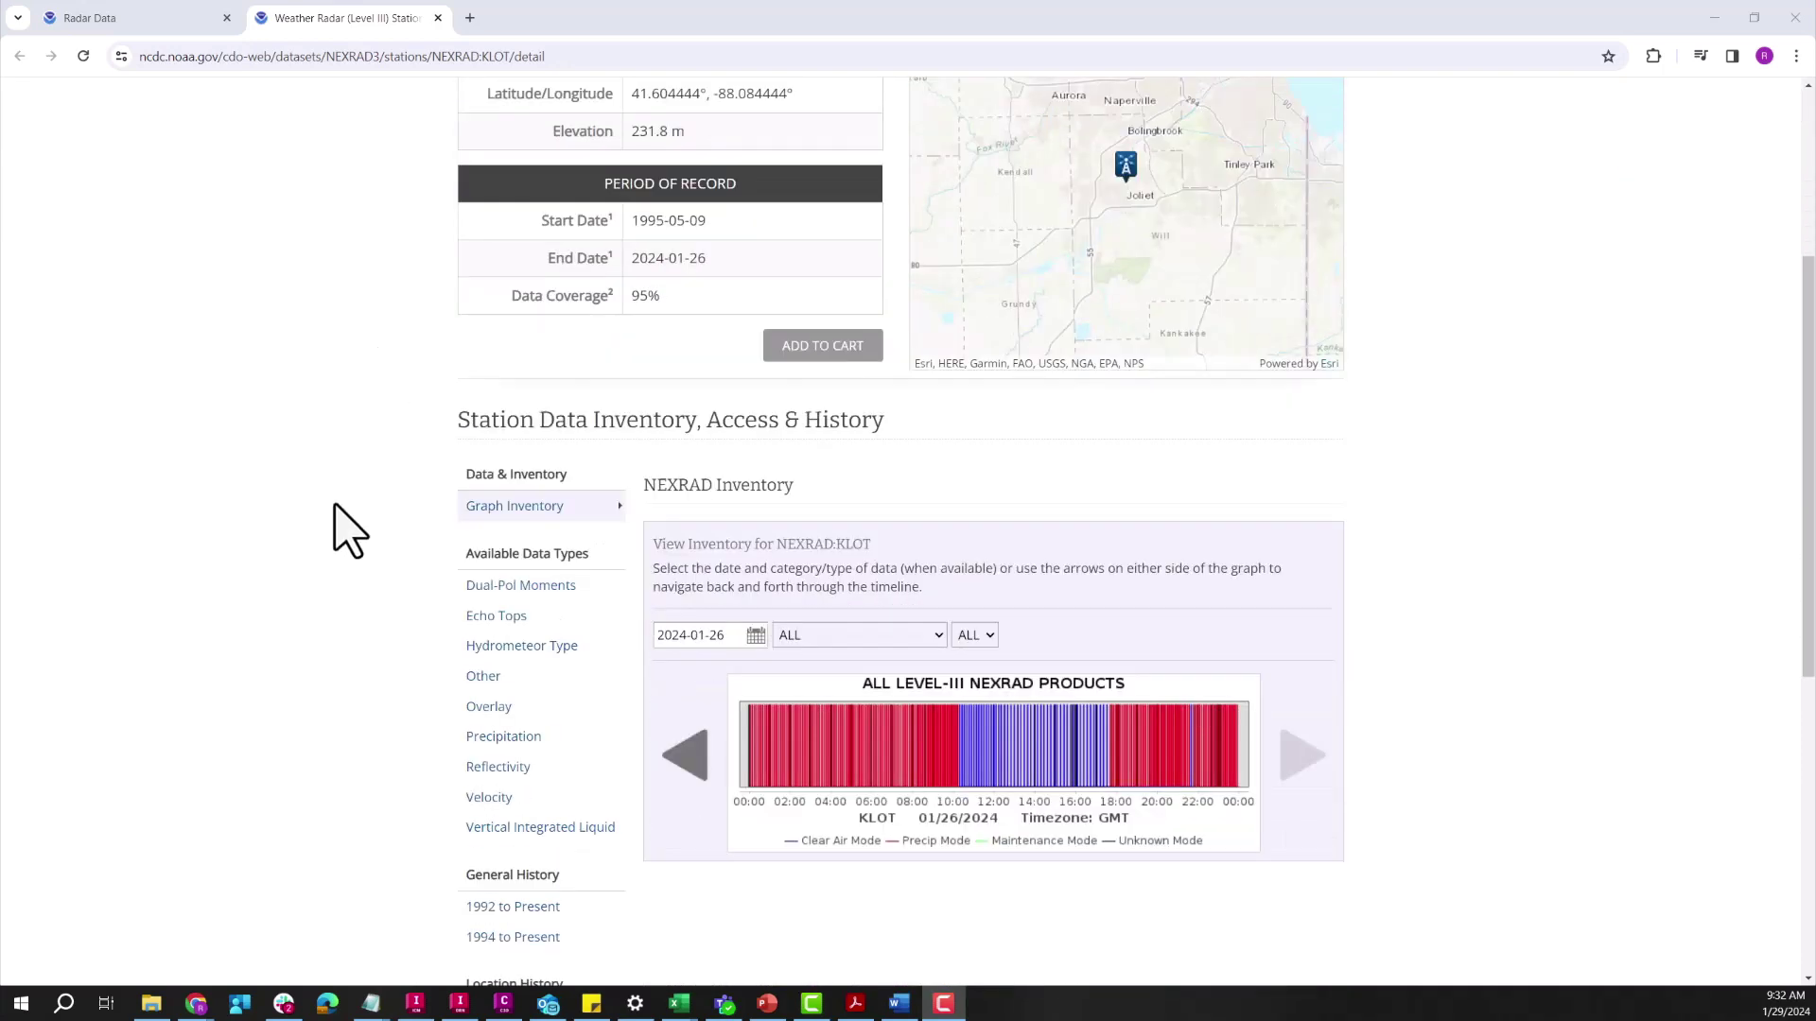
Review KLOT's precipitation data products and view all items in the data cart.
left_click(503, 824)
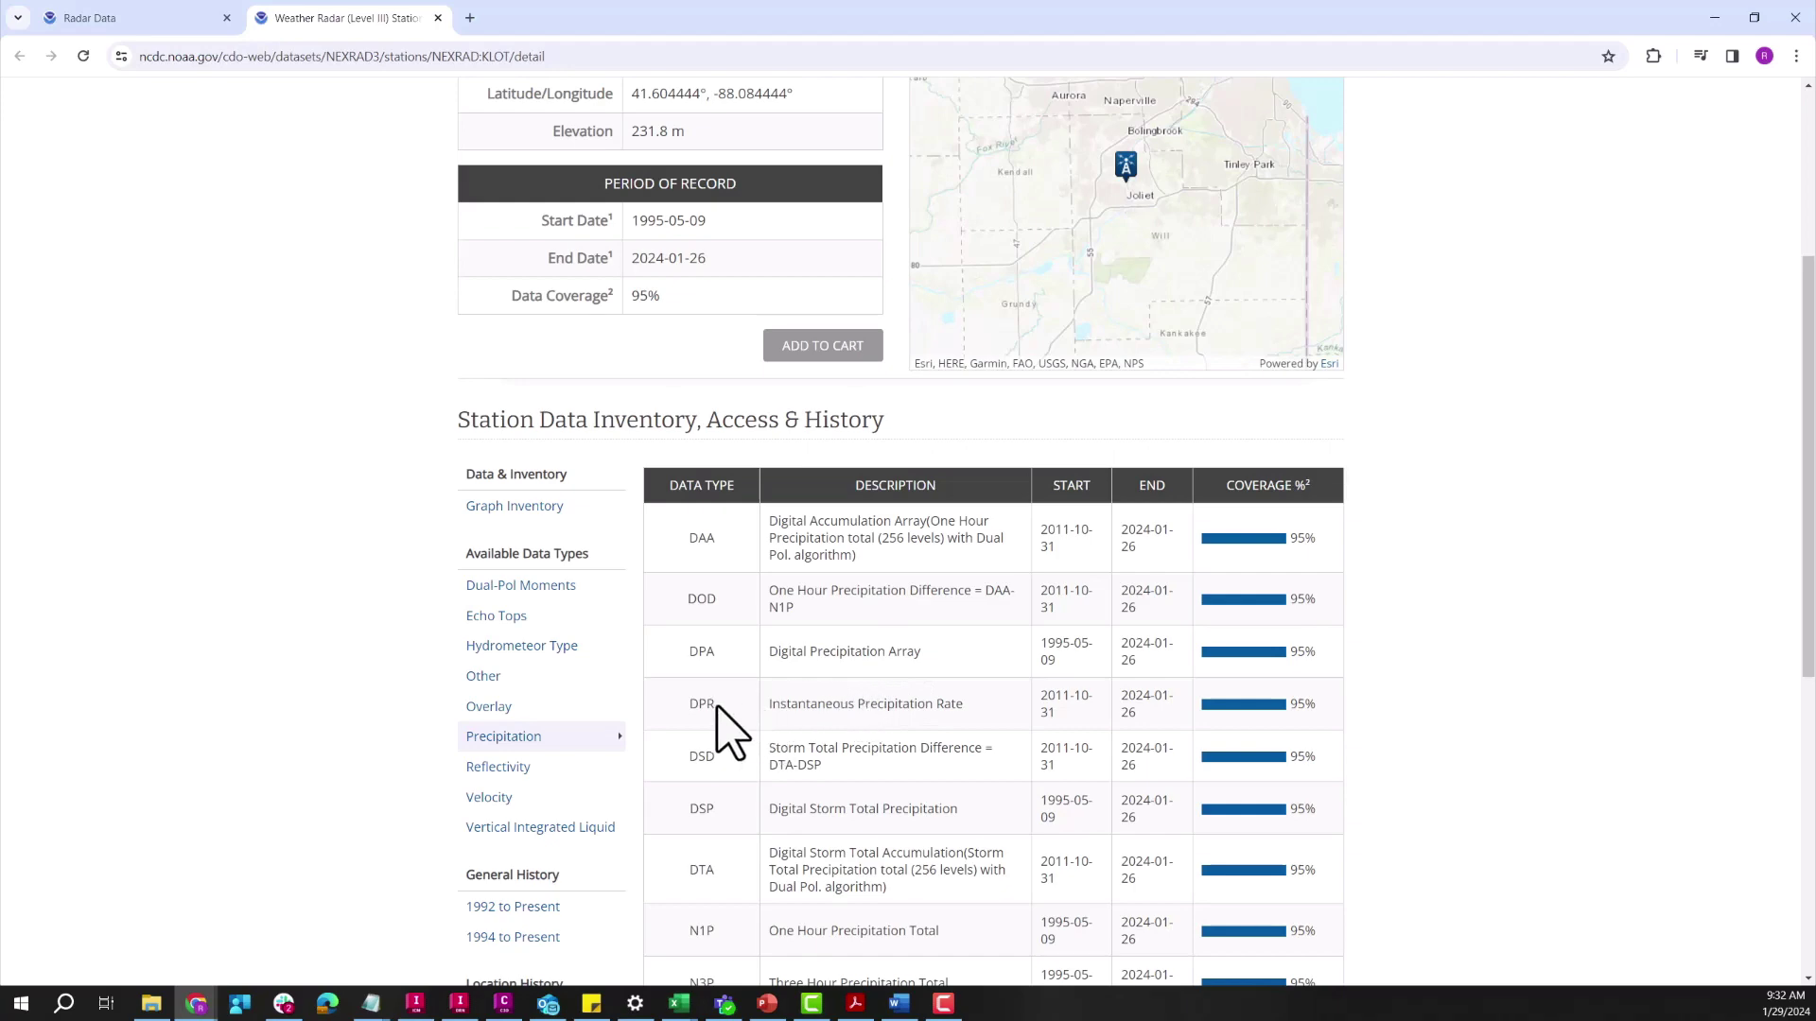
scroll(341, 568, "down", 2)
scroll(342, 568, "down", 3)
scroll(342, 568, "up", 5)
scroll(851, 369, "up", 5)
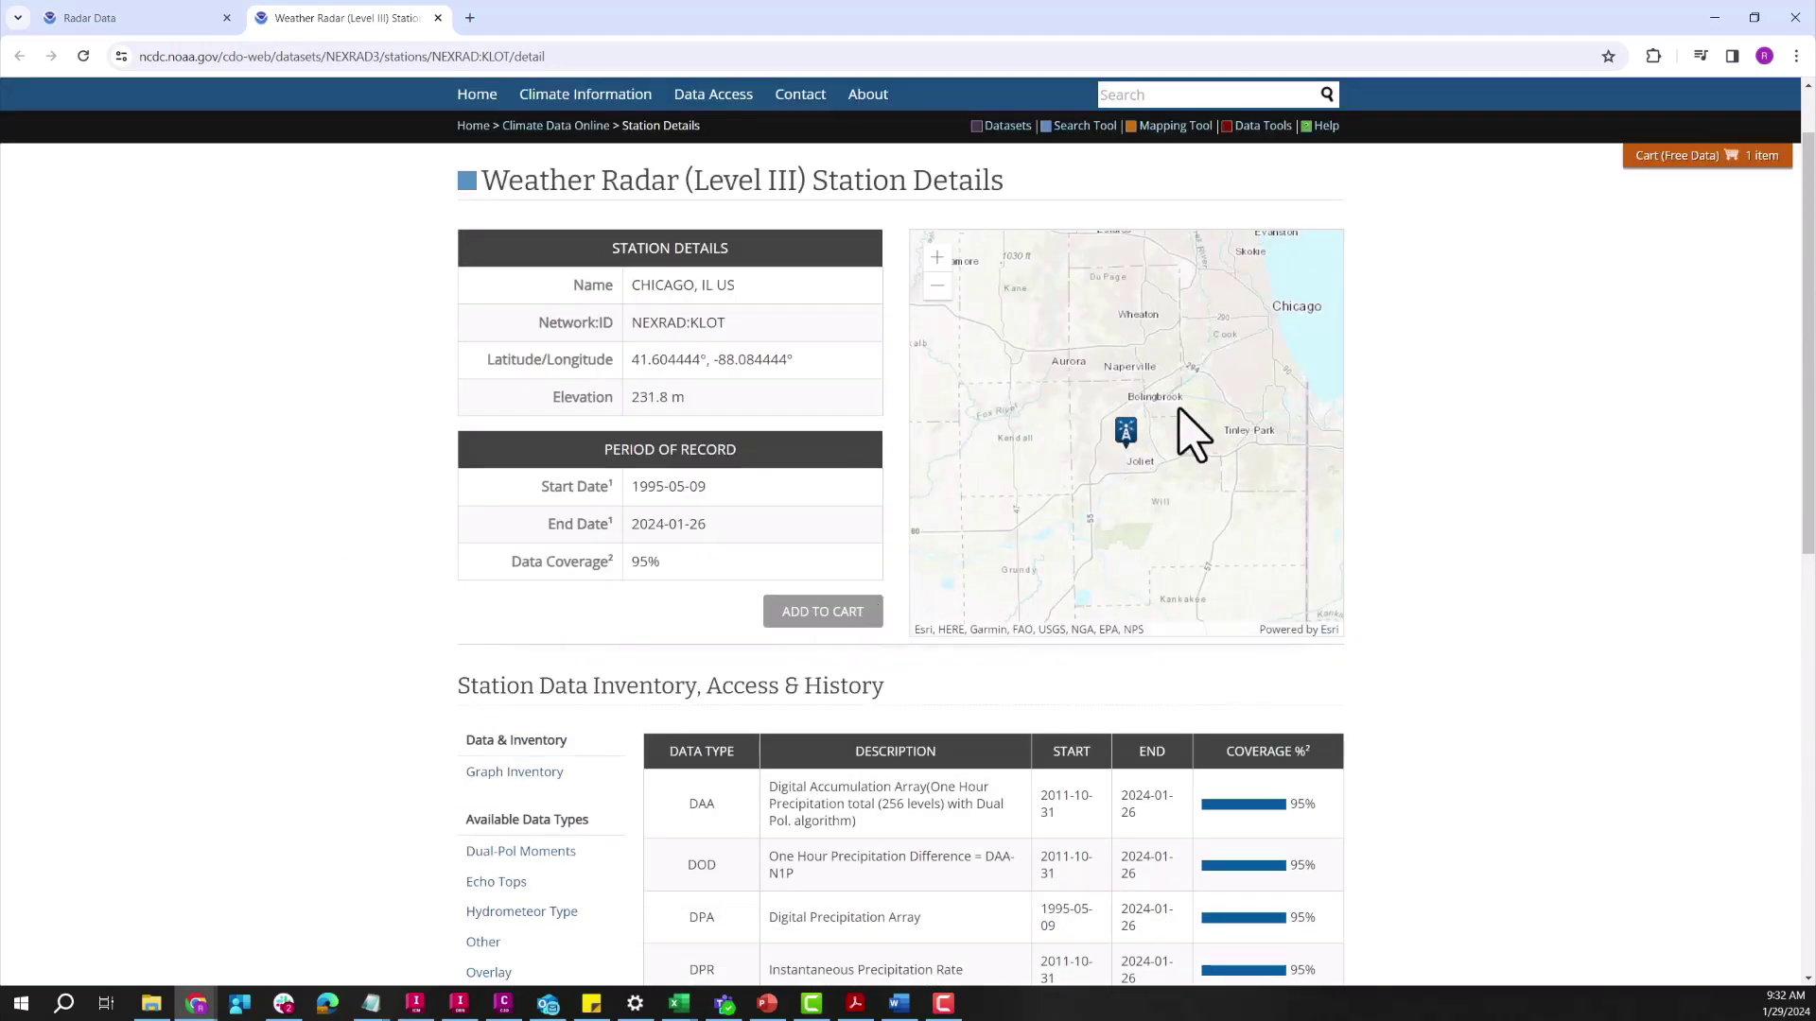
mouse_move(1707, 154)
left_click(1642, 247)
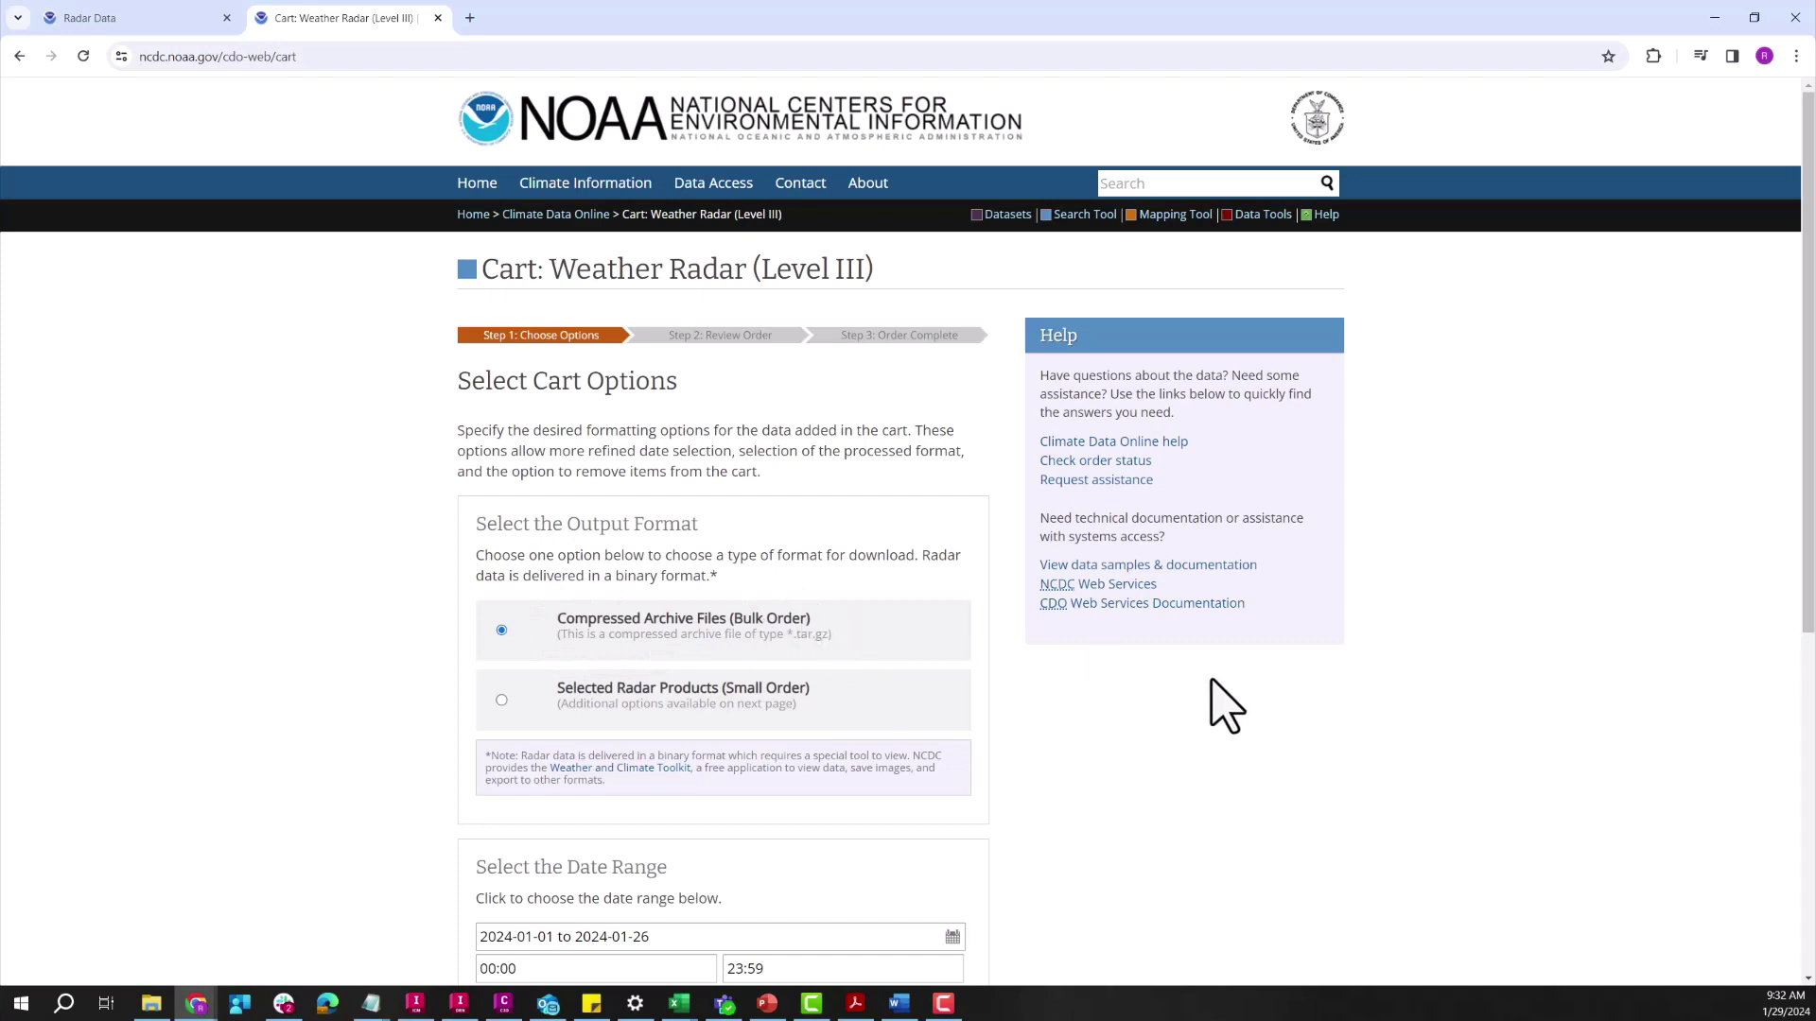
scroll(1264, 696, "down", 1)
scroll(1206, 723, "down", 1)
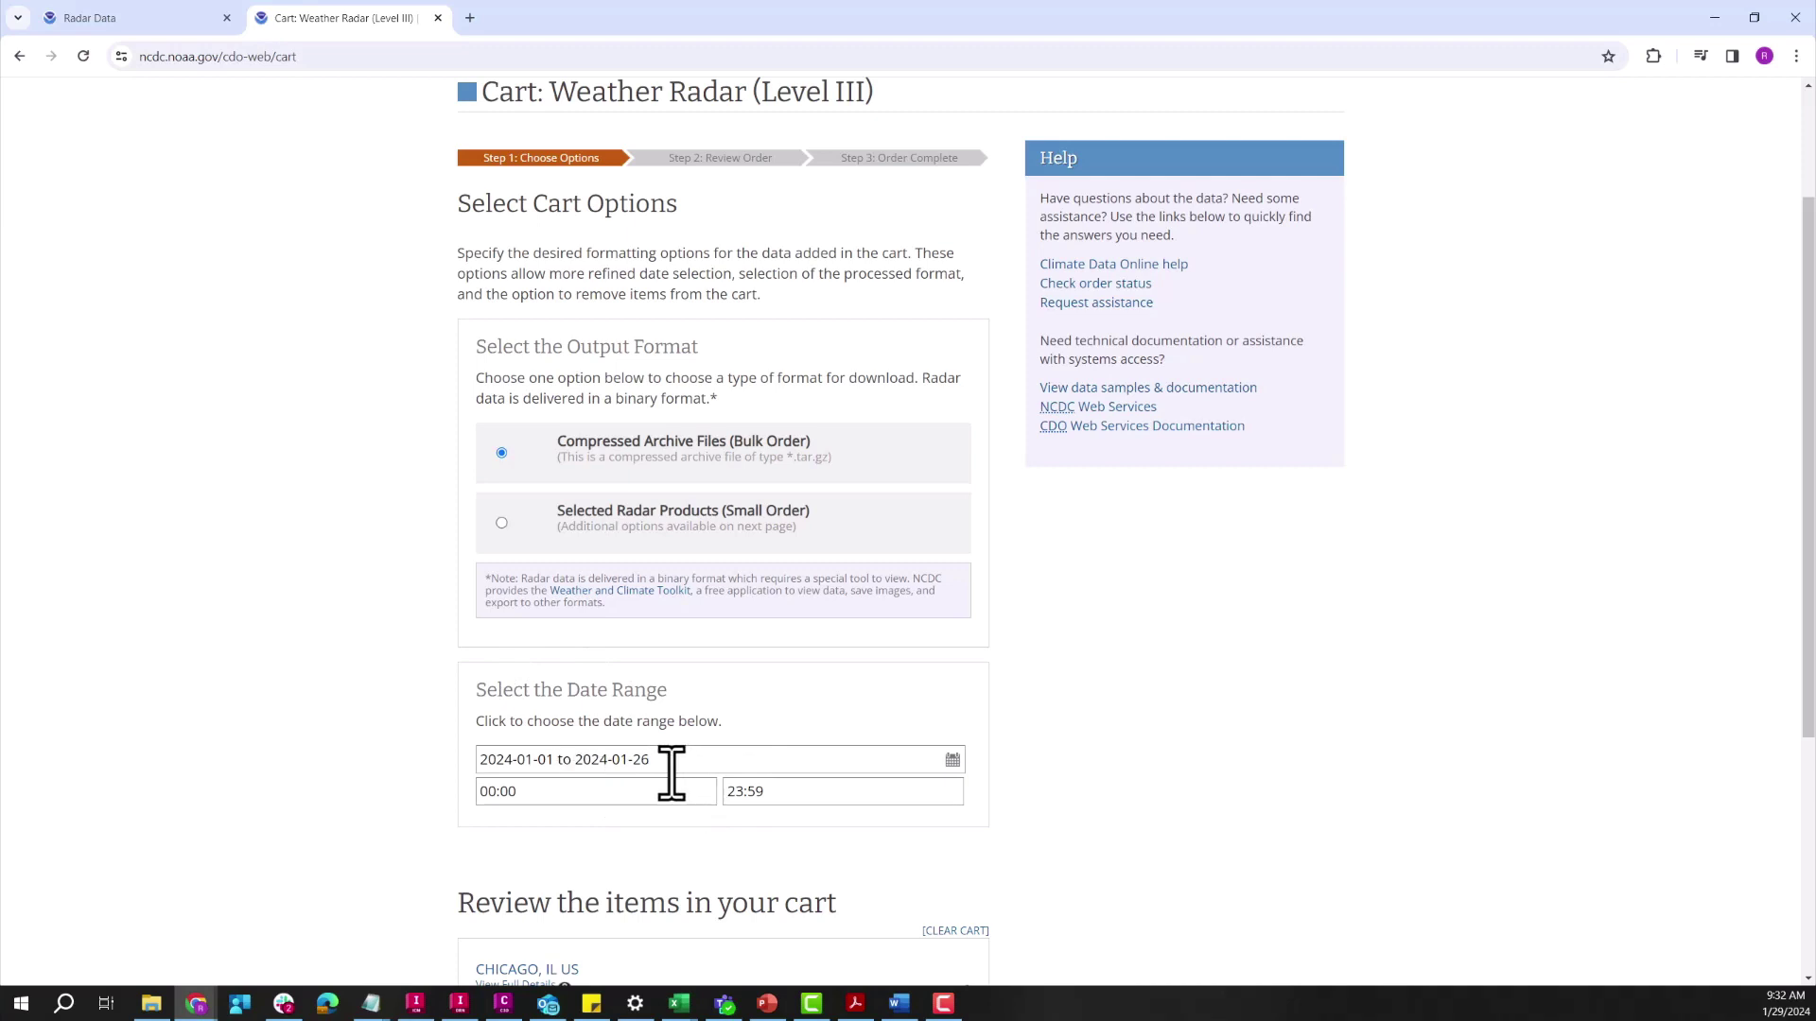
scroll(1043, 770, "down", 1)
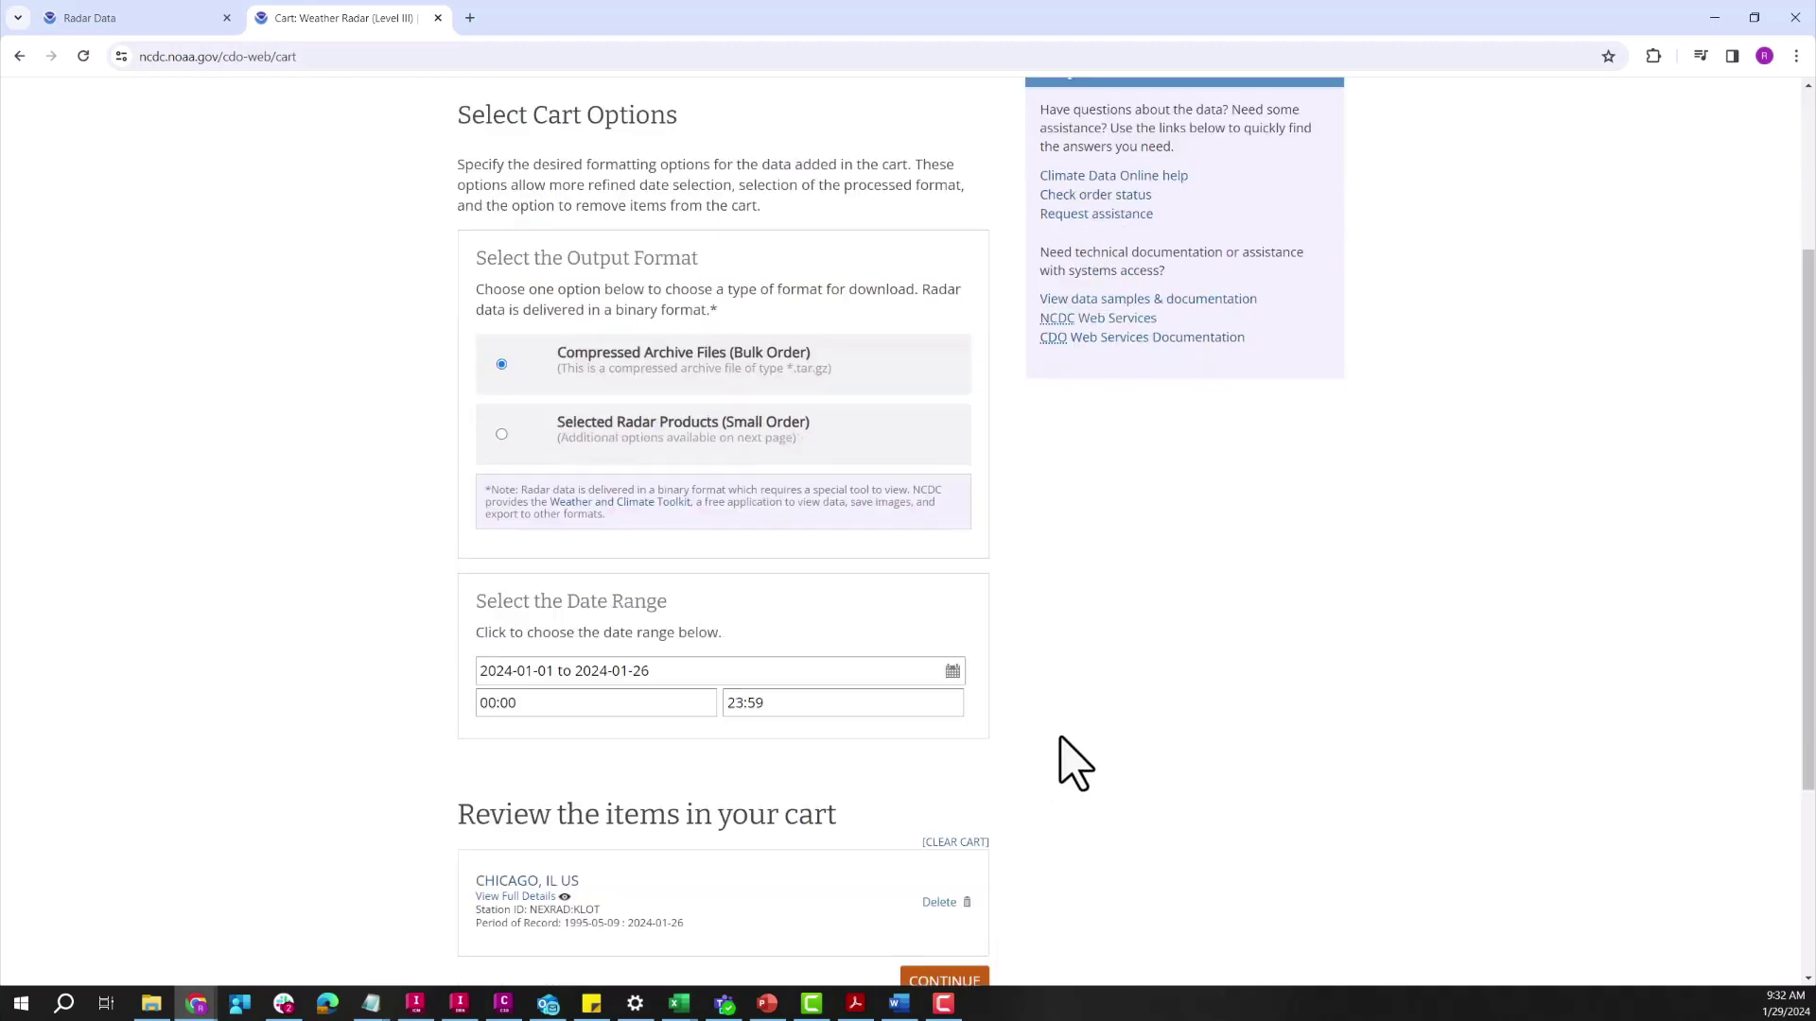
scroll(1072, 731, "down", 1)
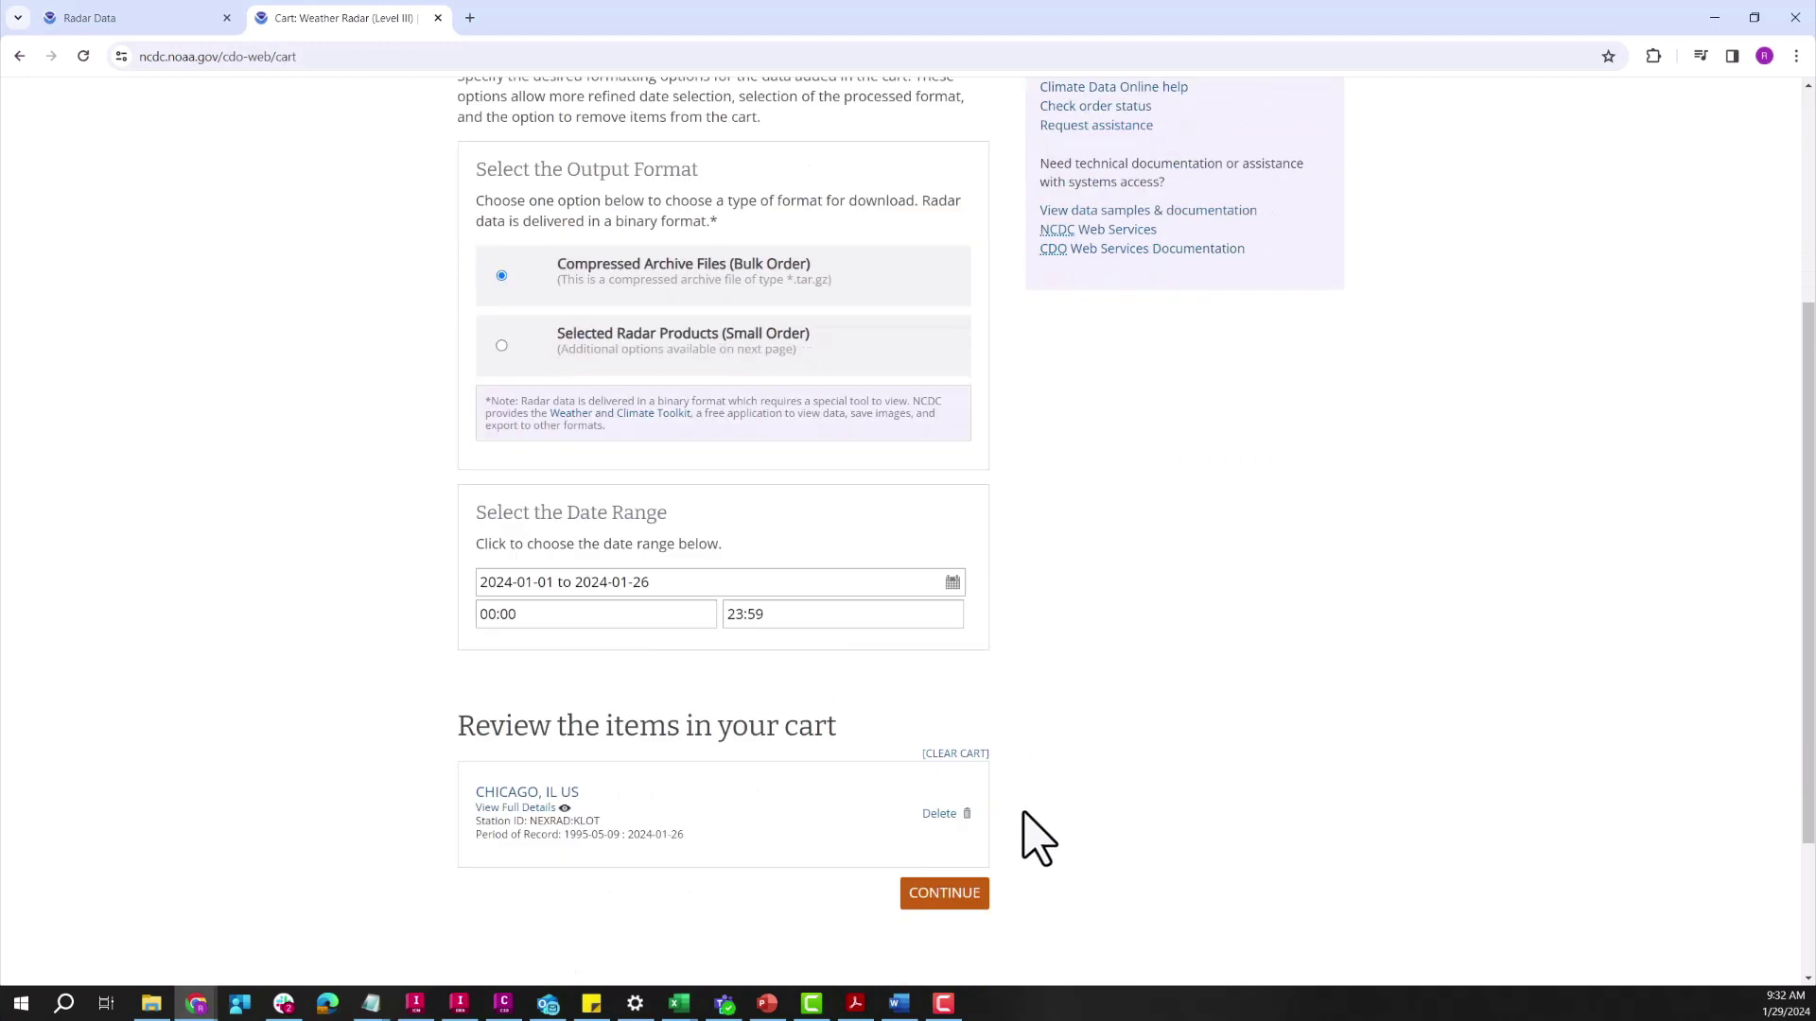
Continue with Compressed Archive Files and submit the 2024-01-01 to 2024-01-26 order.
left_click(943, 892)
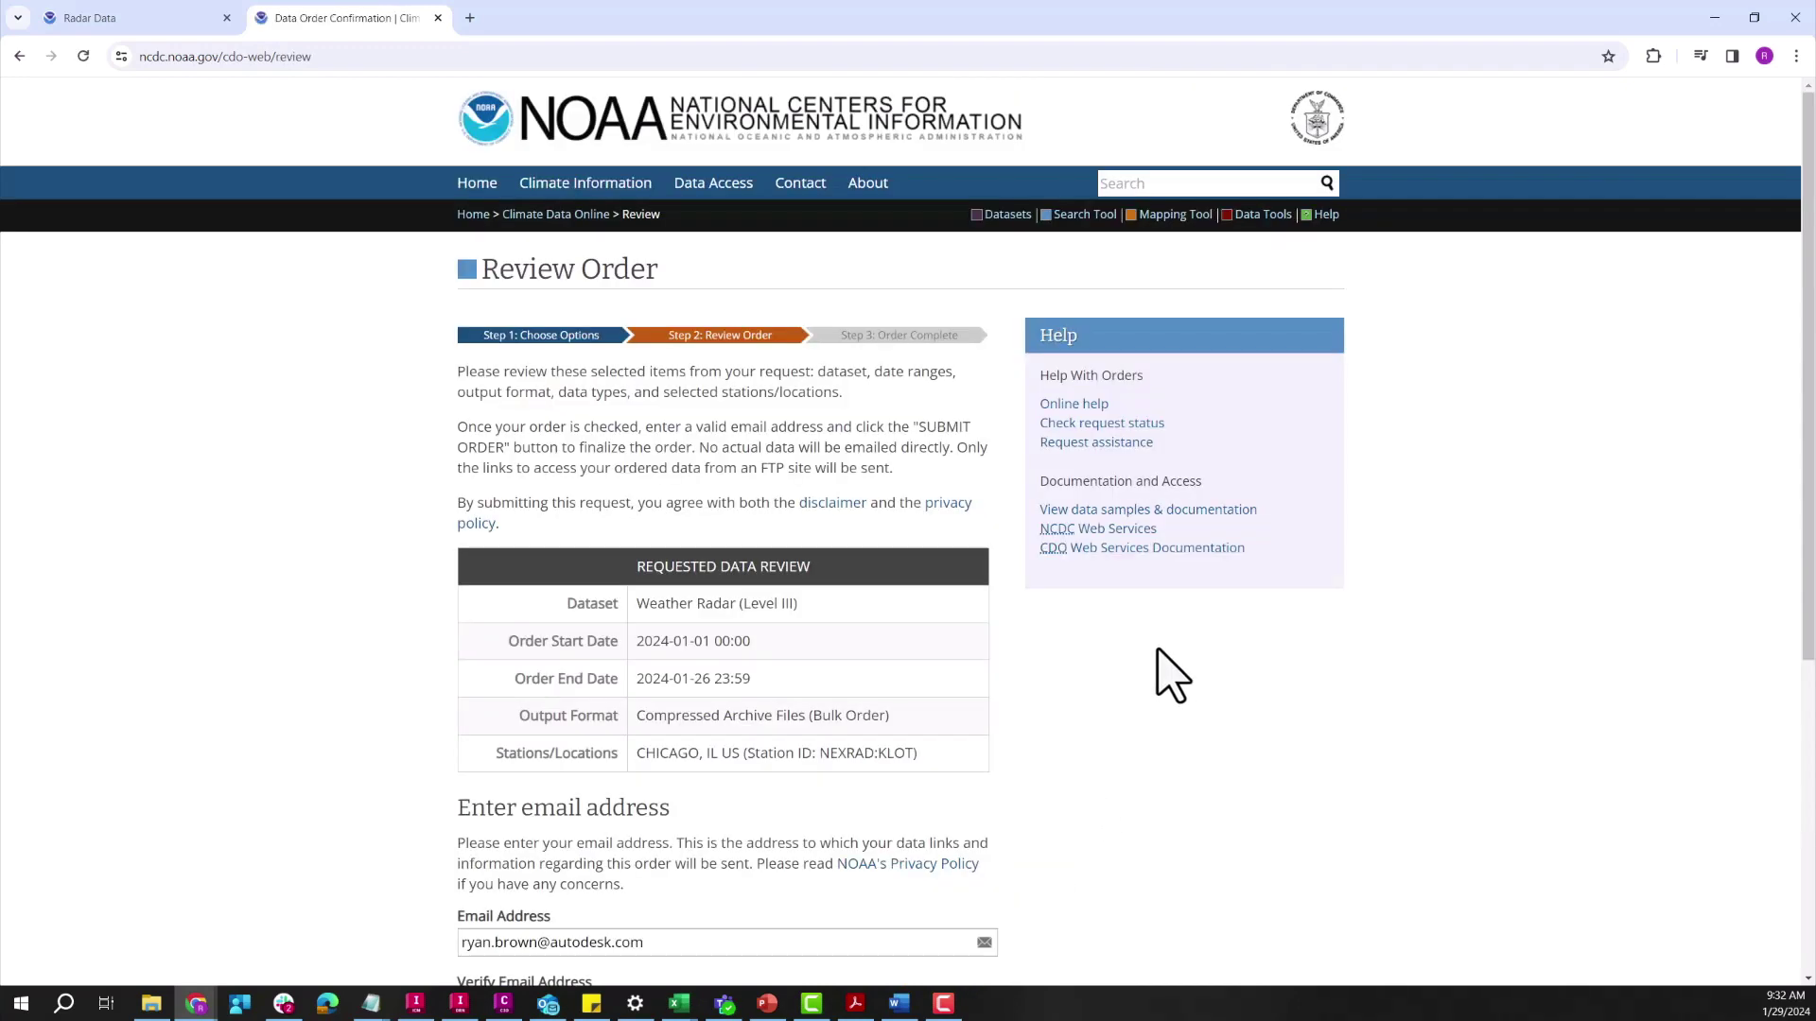
scroll(1149, 646, "down", 2)
scroll(1147, 642, "down", 1)
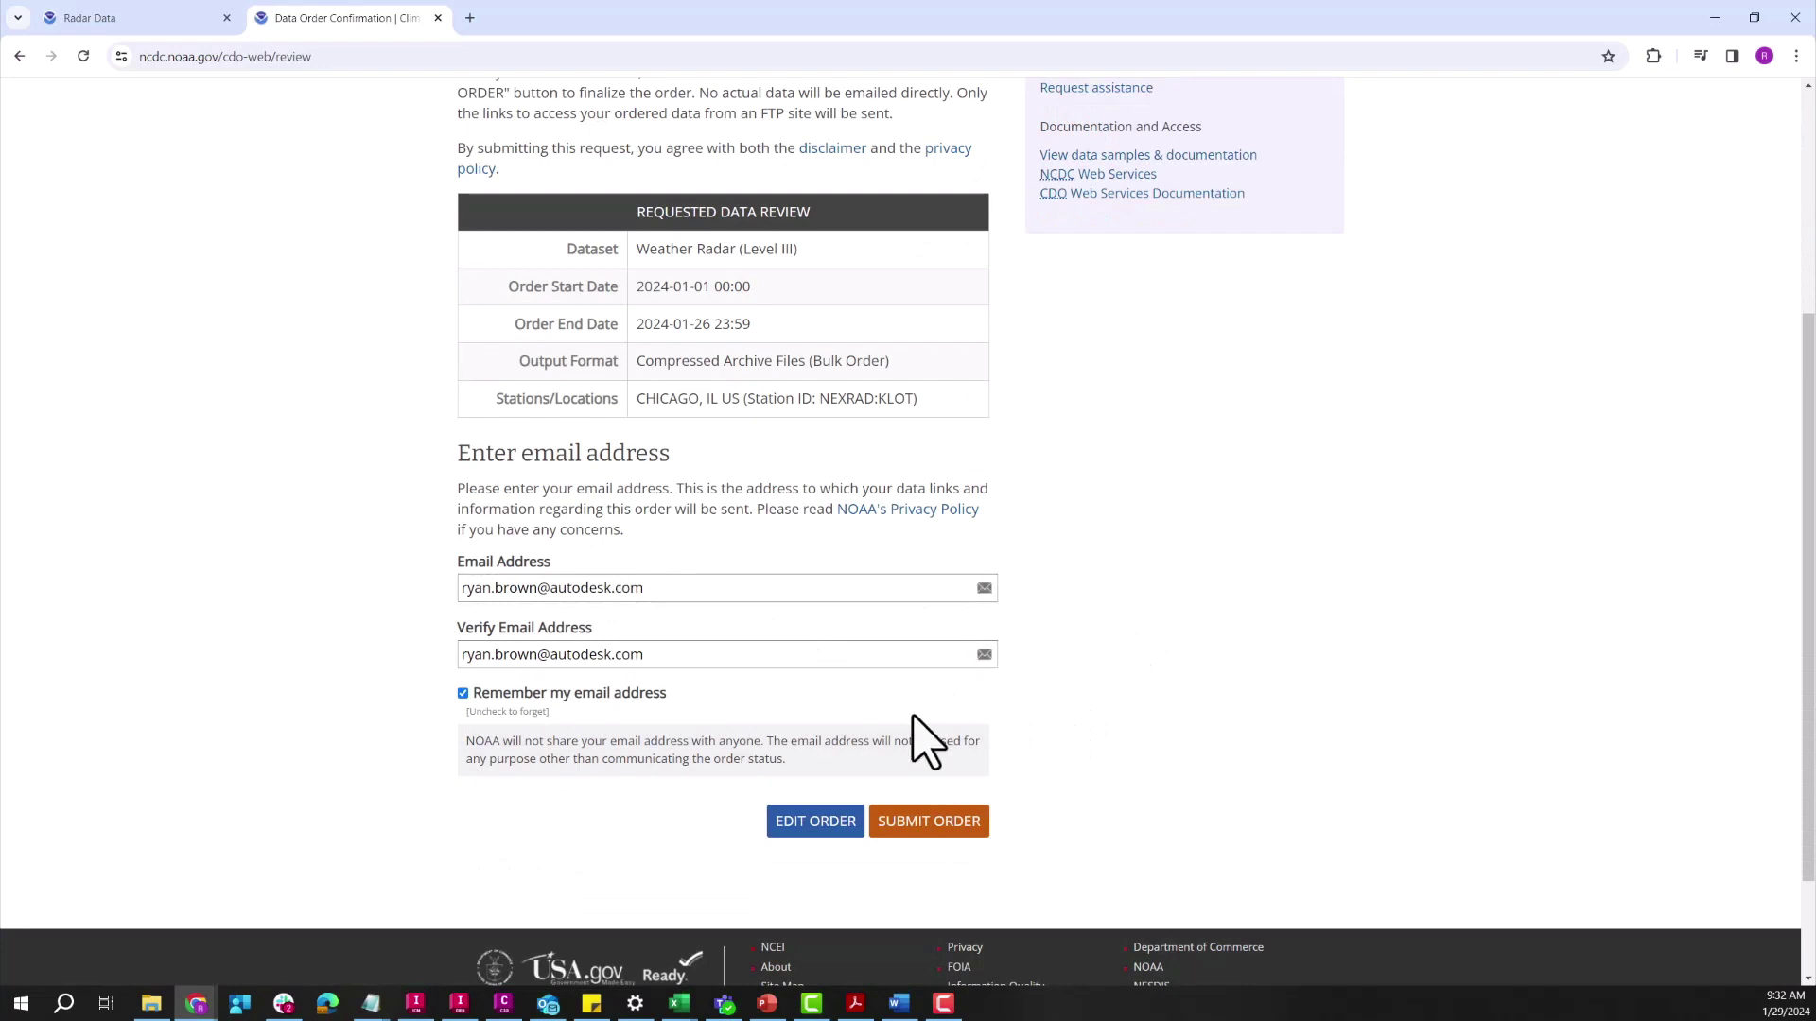
left_click(927, 823)
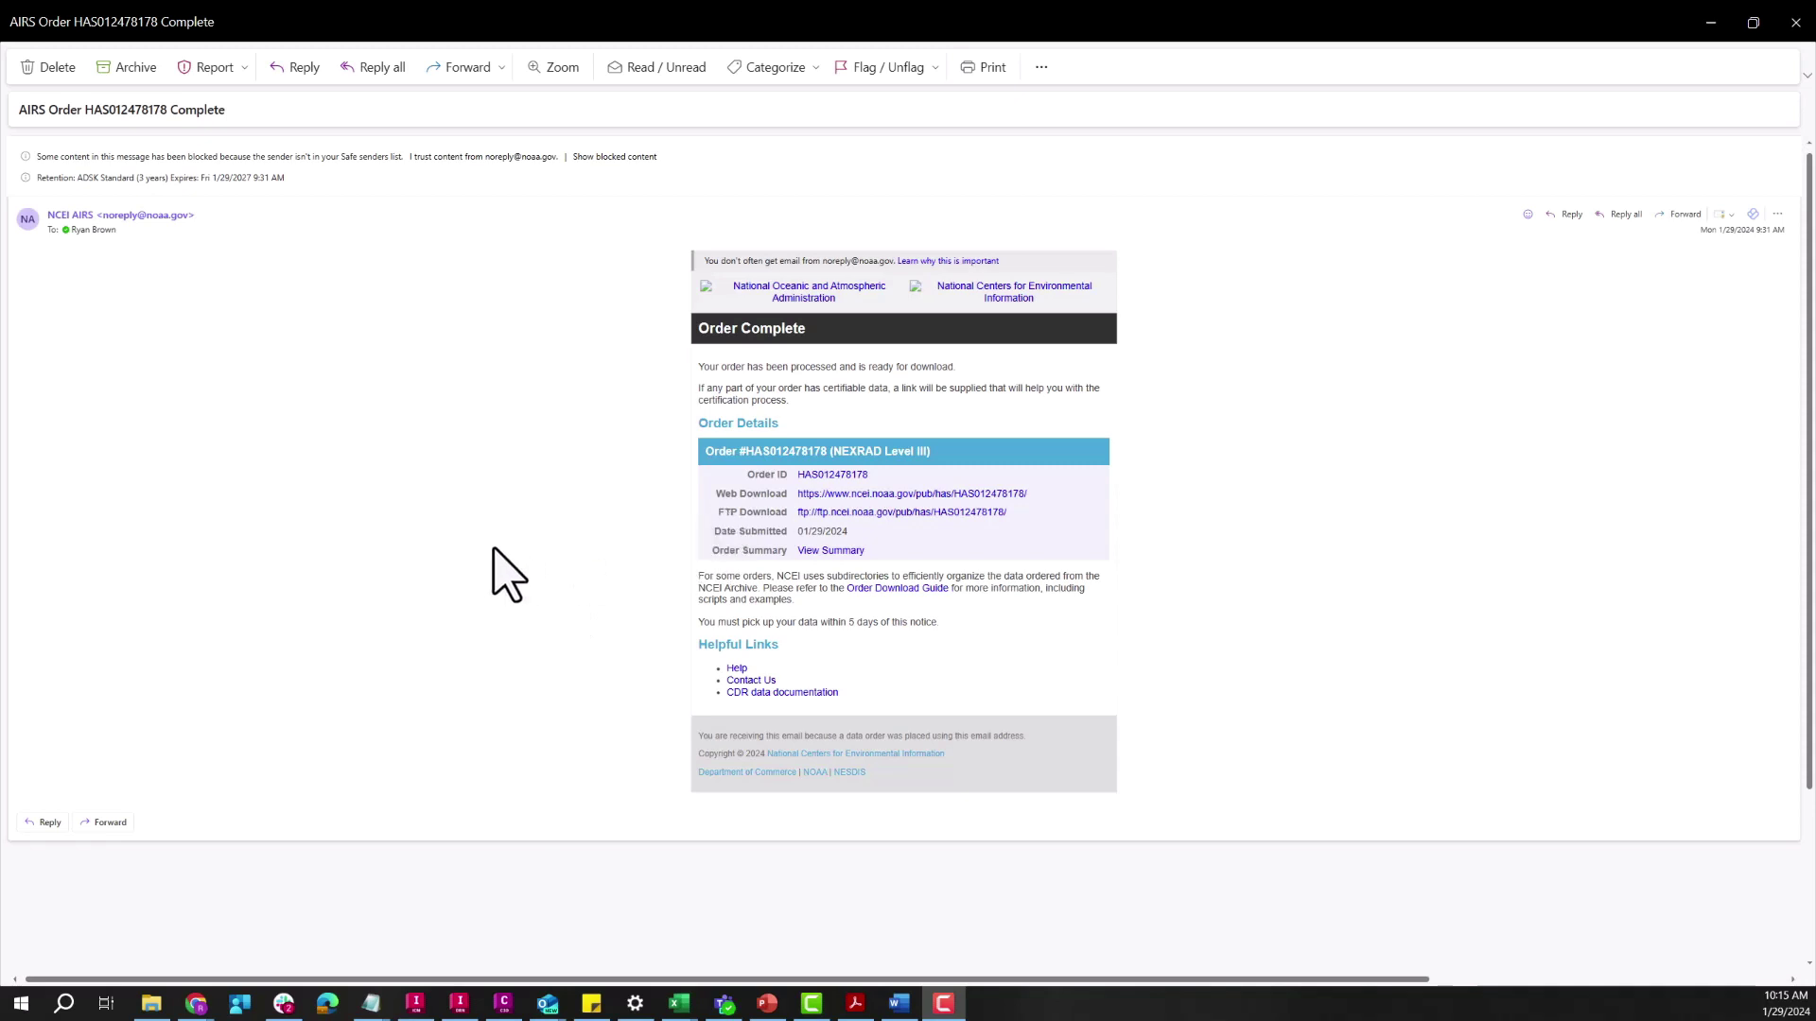
Launch WinSCP and focus its Host name field.
left_click(20, 1003)
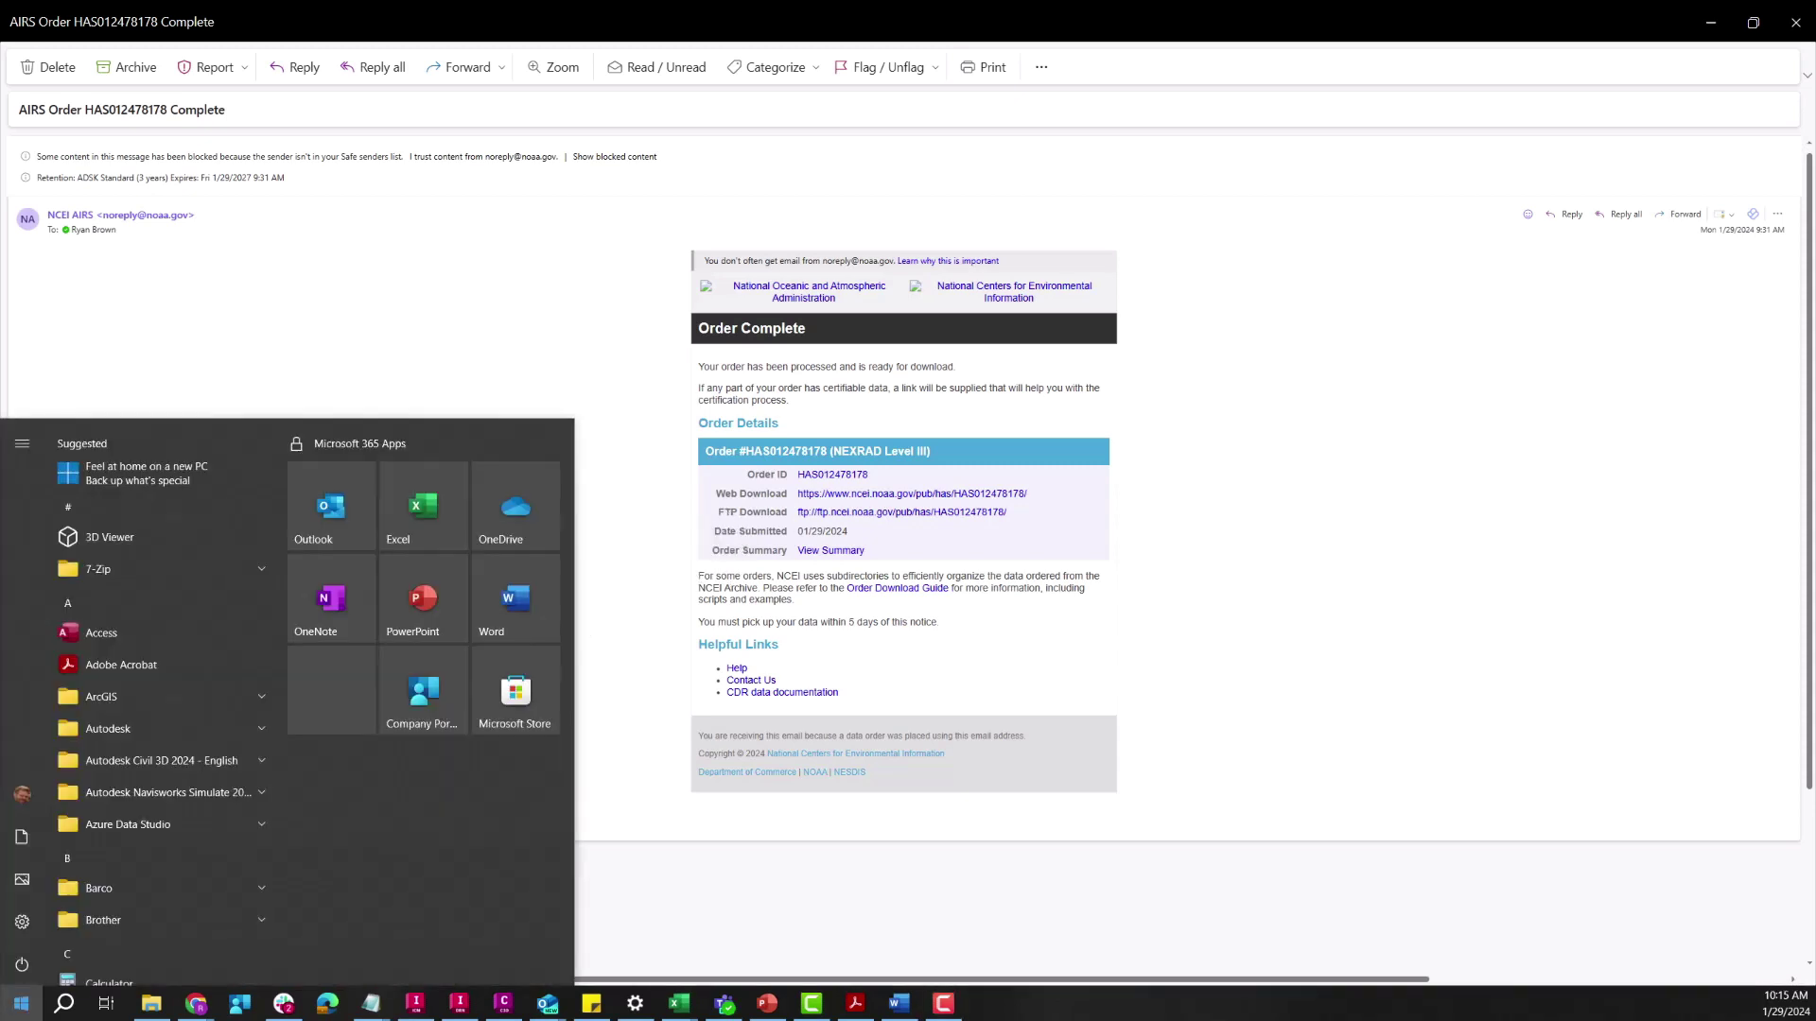
type("win")
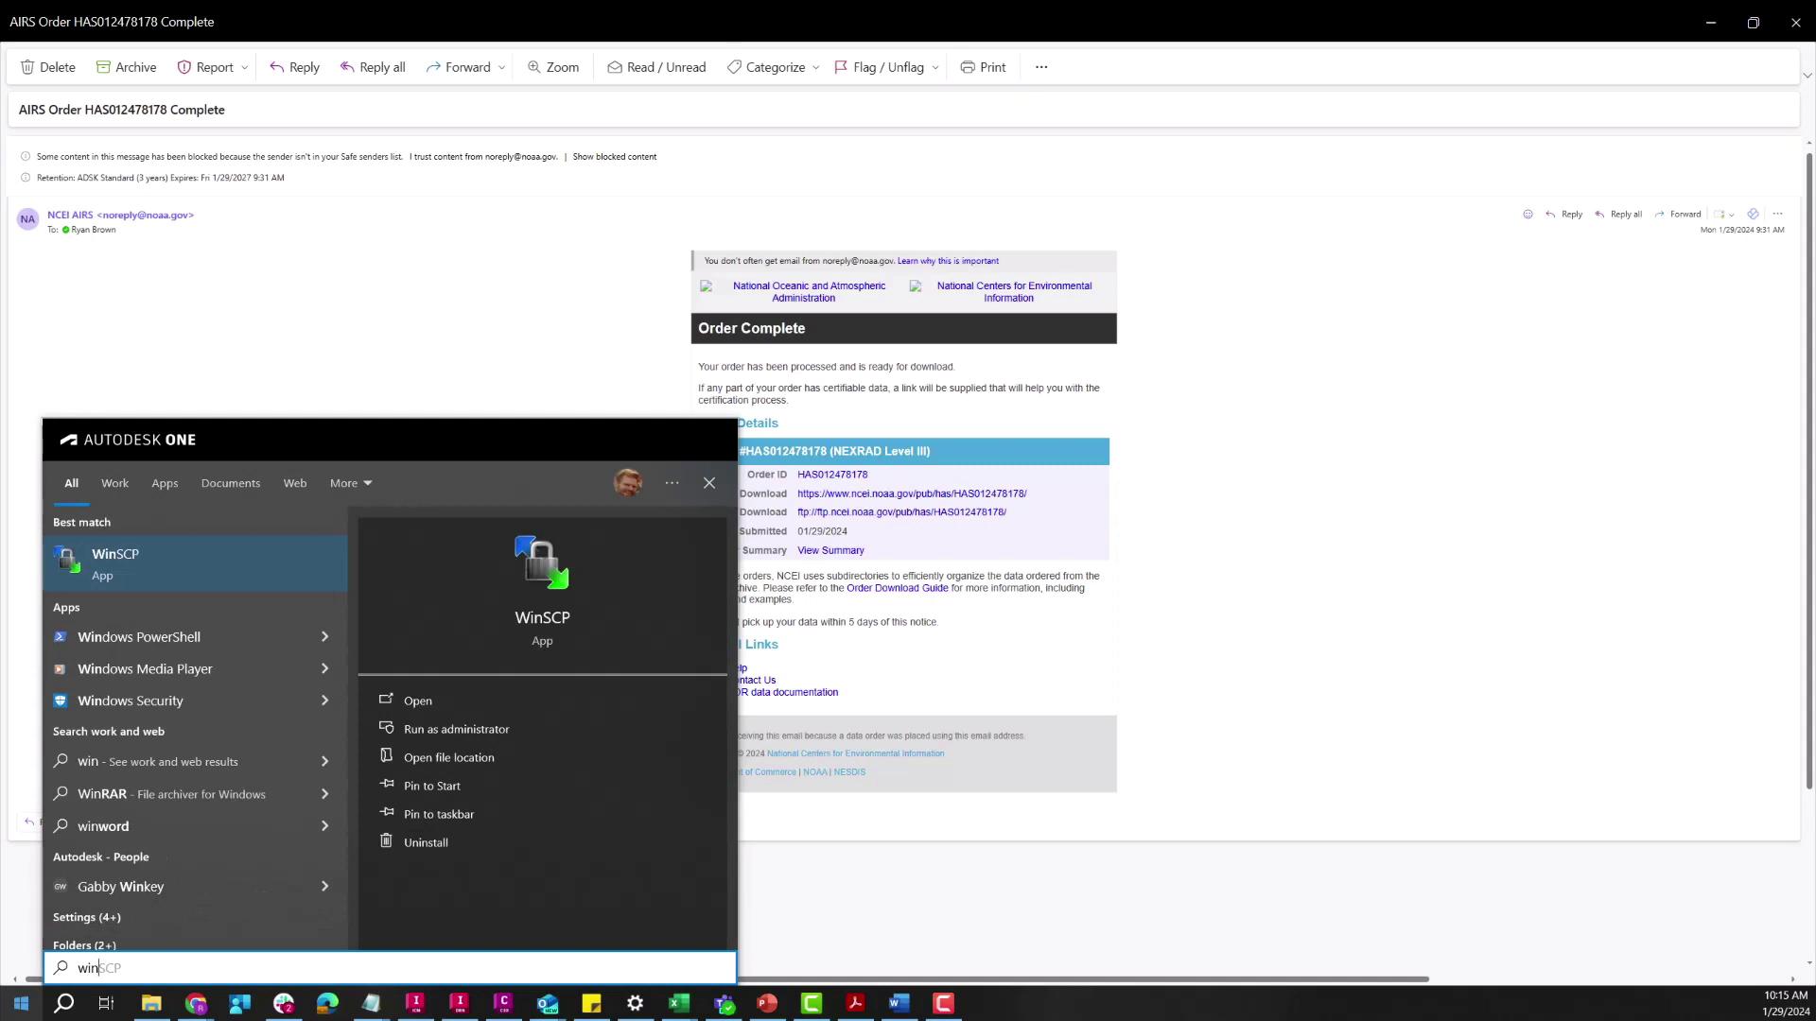
key("Return")
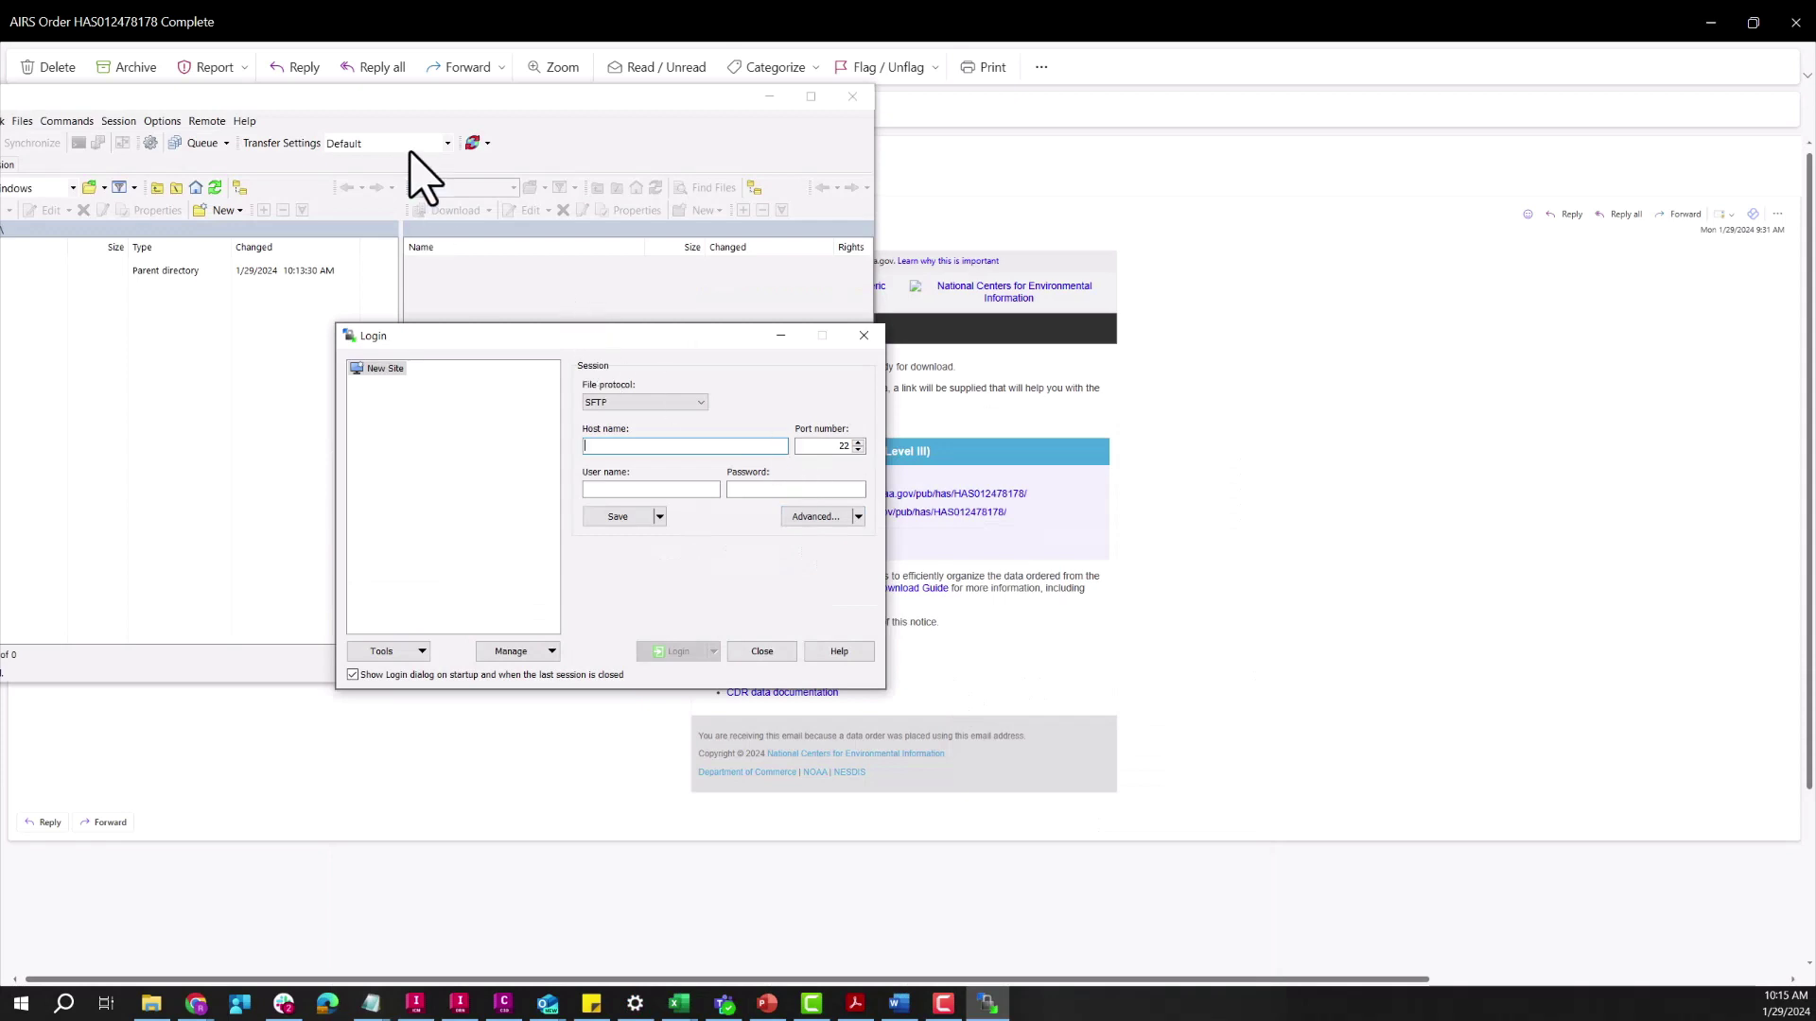
left_click(638, 403)
left_click(681, 445)
Copy the FTP download link from the NCEI order email.
left_click(1156, 618)
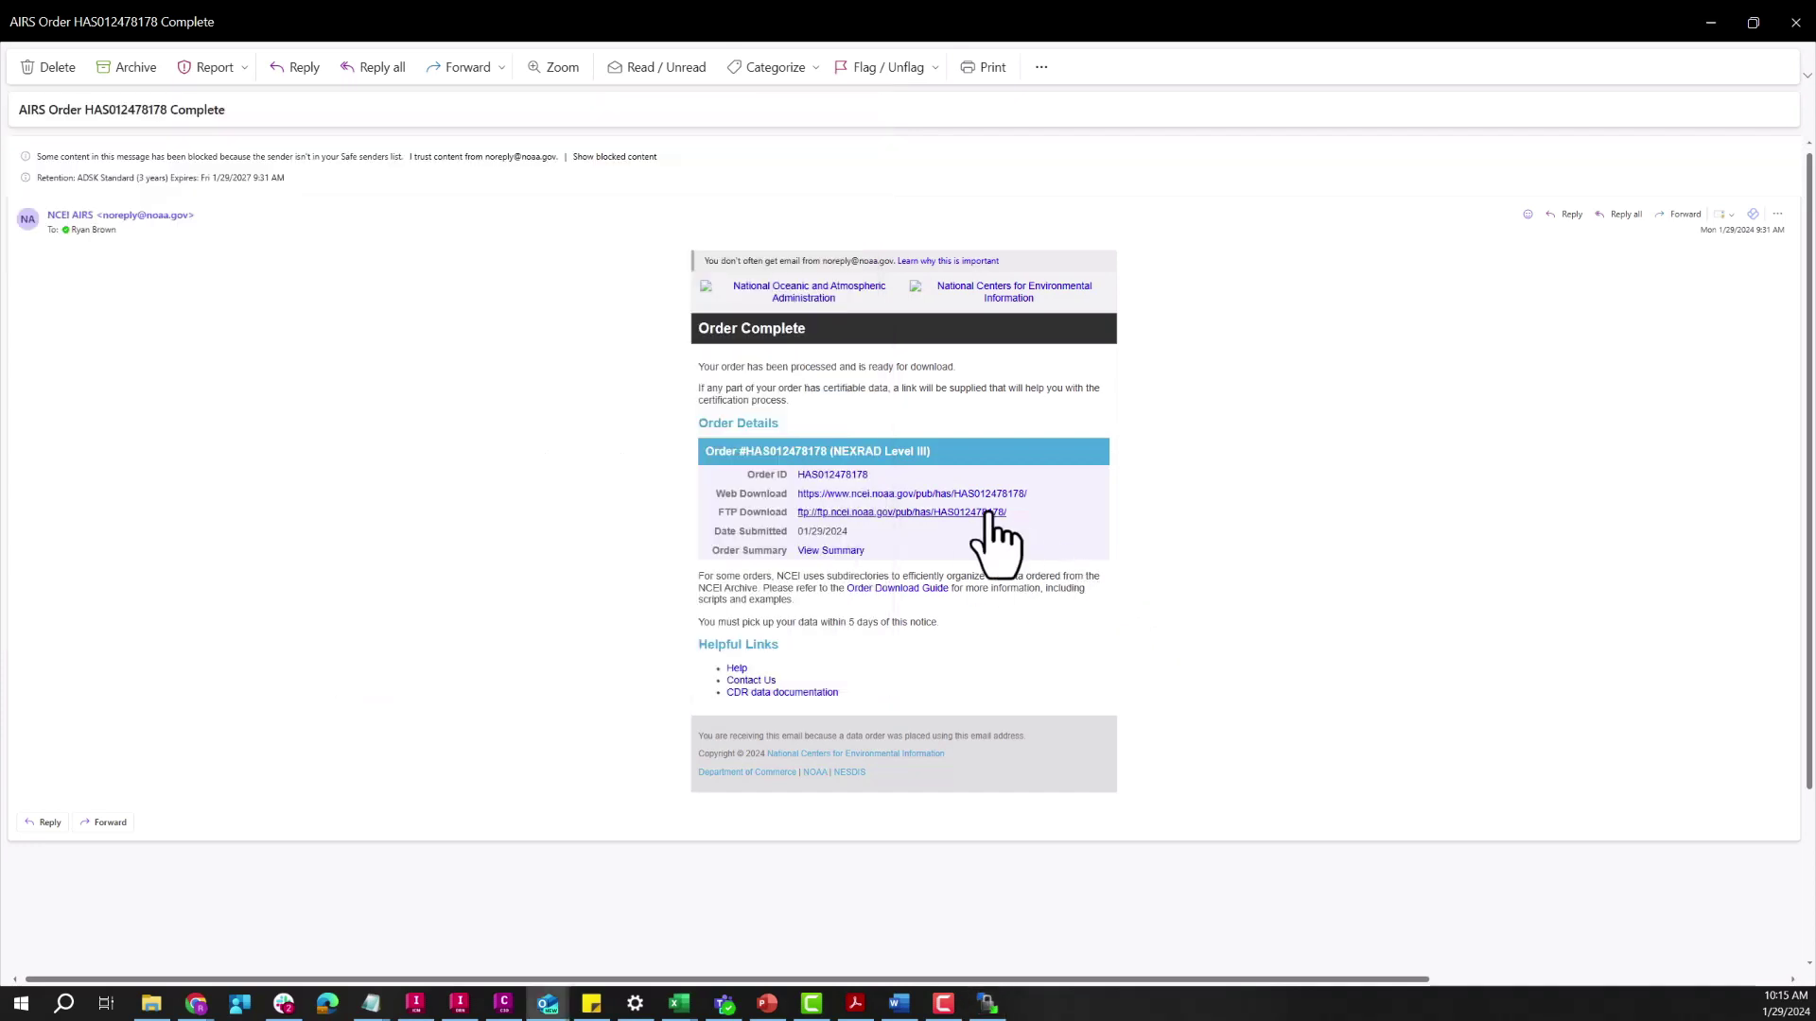
mouse_move(903, 513)
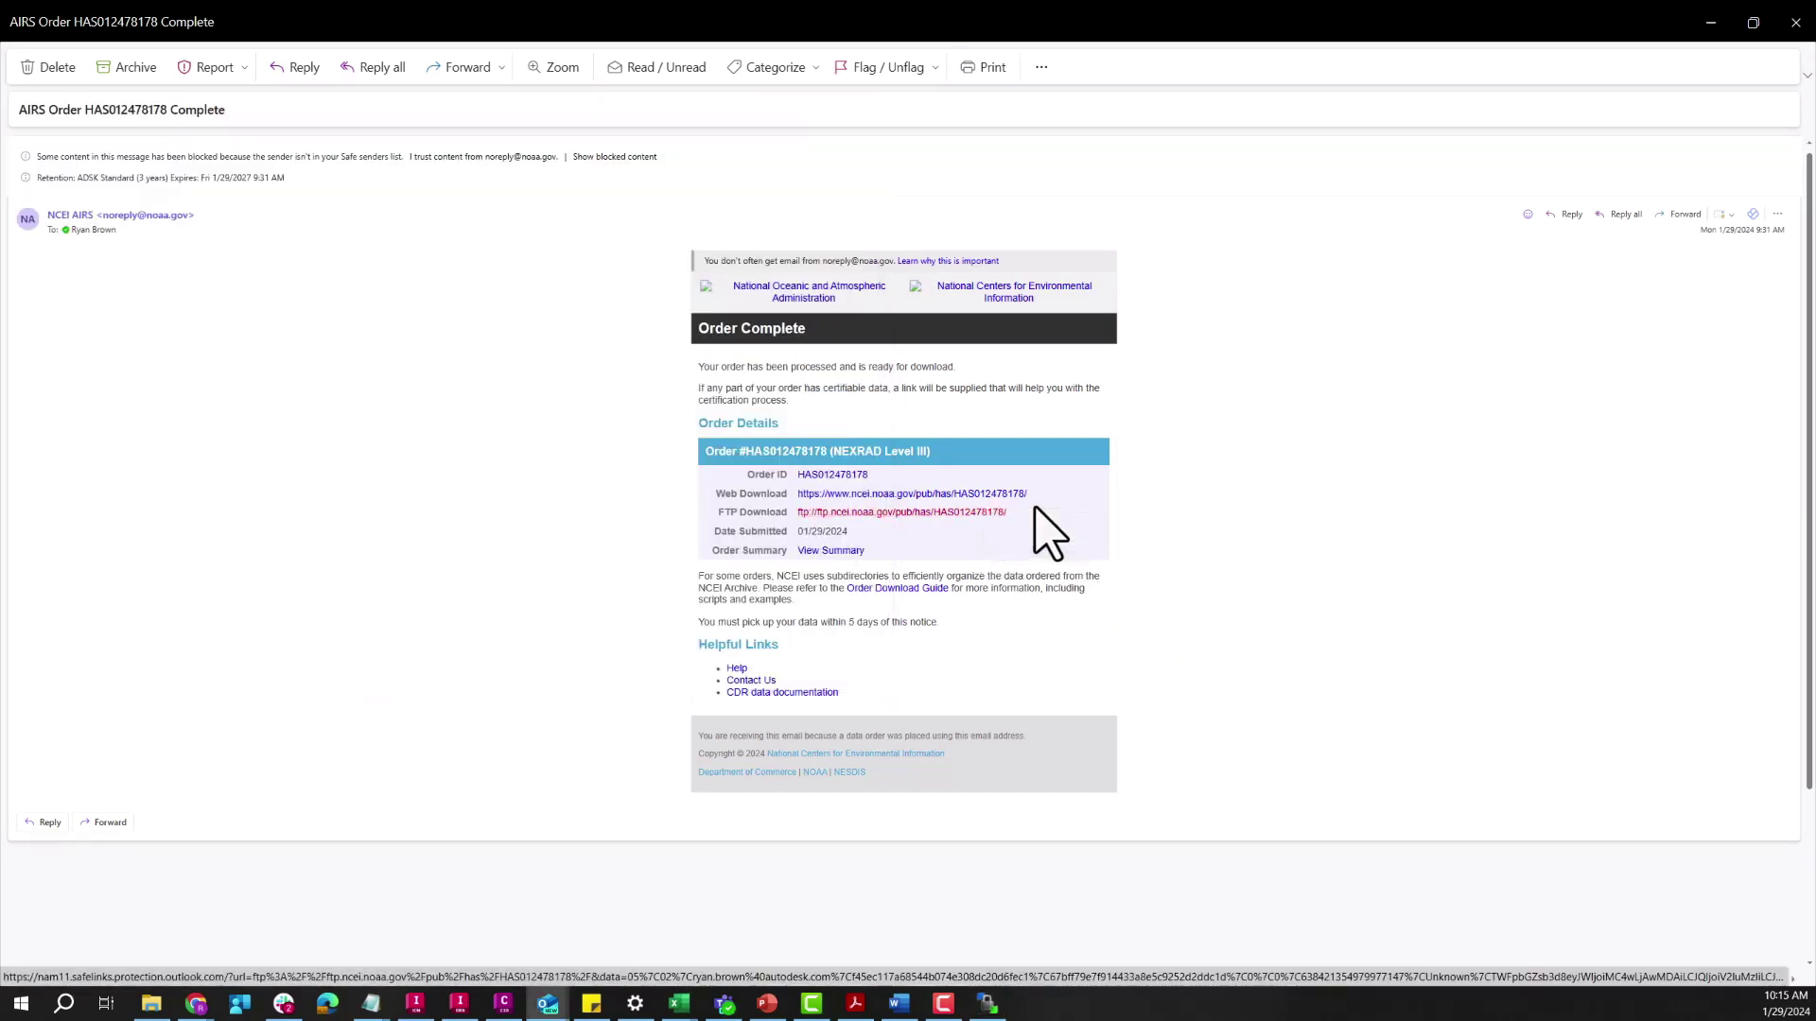
left_click_drag(1010, 513, 798, 512)
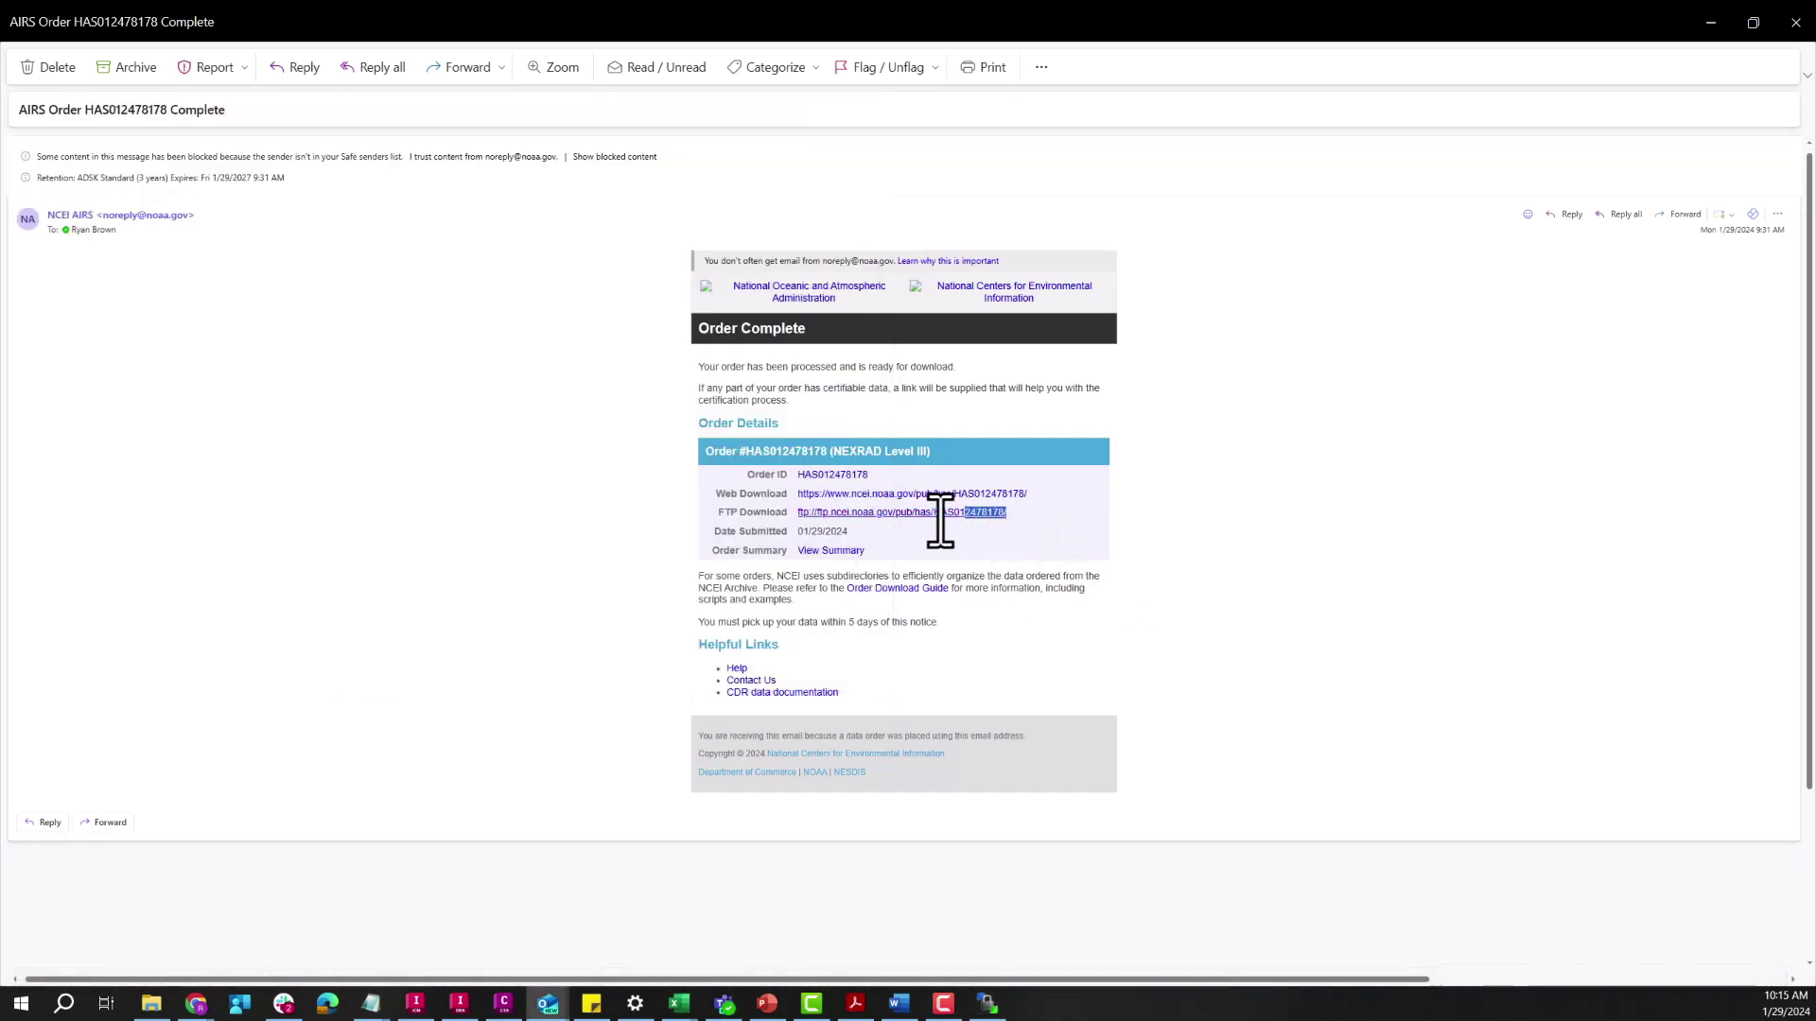
right_click(811, 518)
left_click(856, 536)
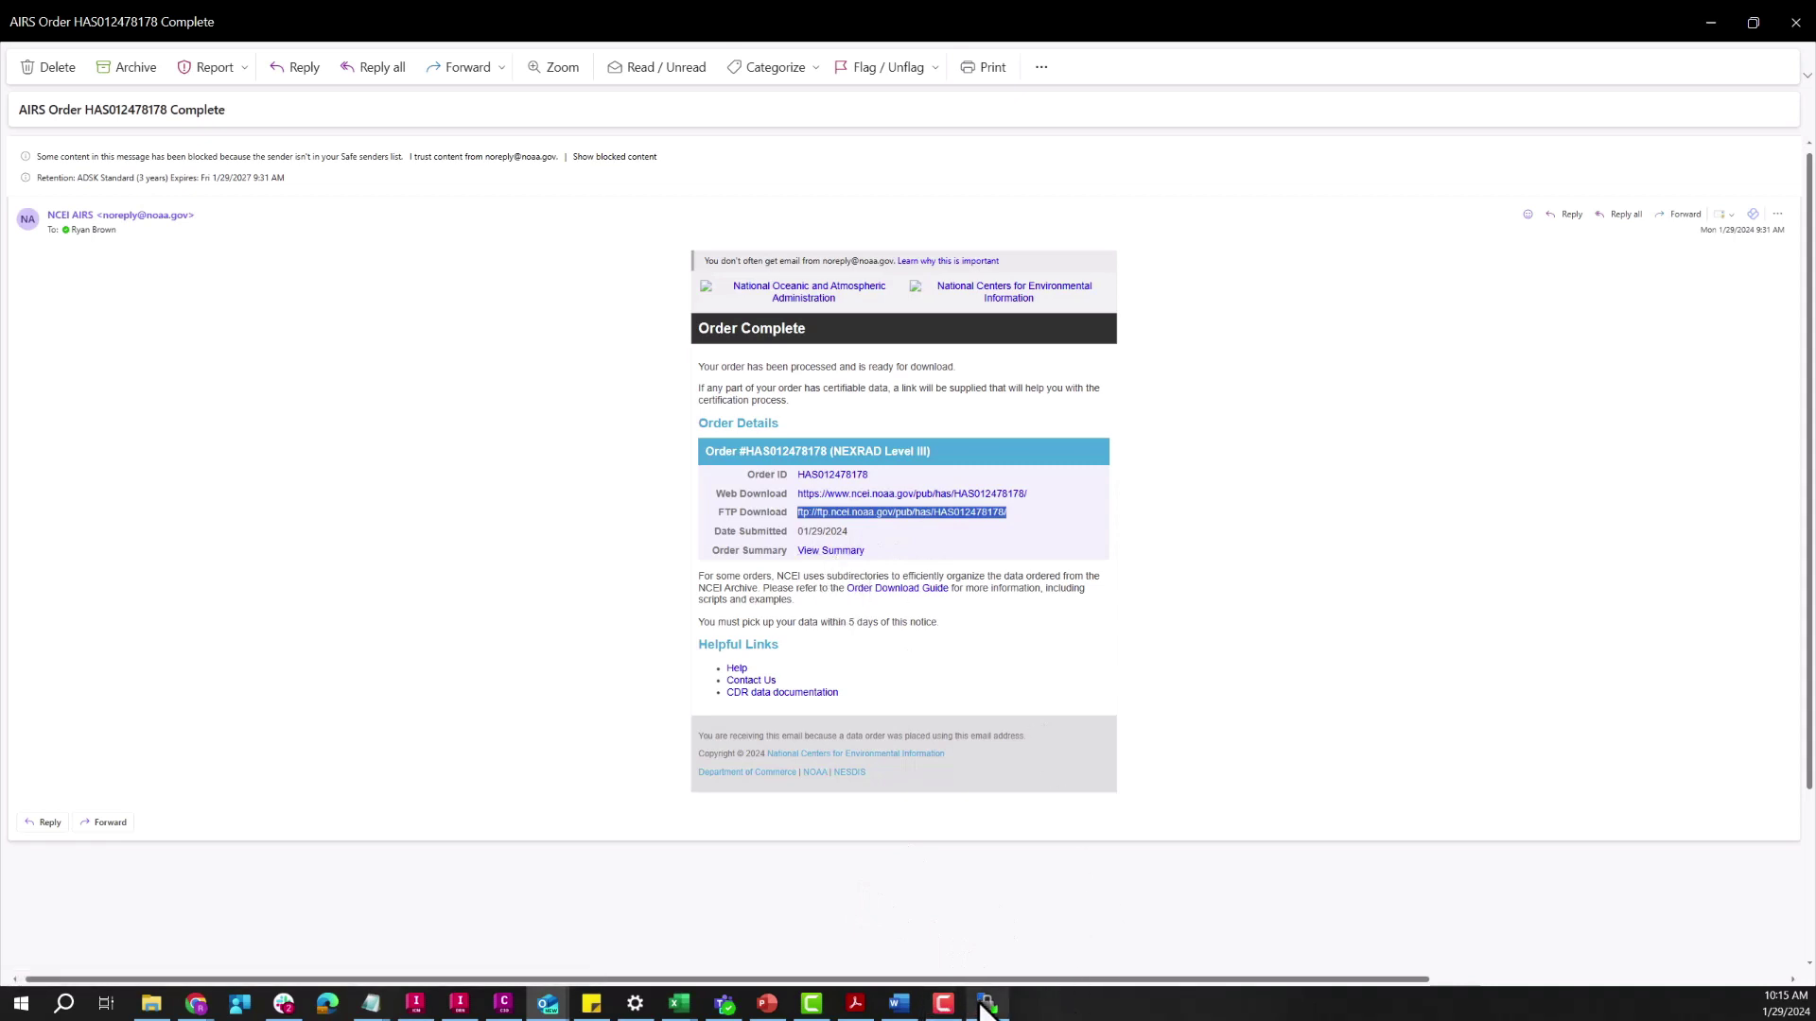
Paste the FTP link as host and log in anonymously to the NOAA server.
left_click(986, 1004)
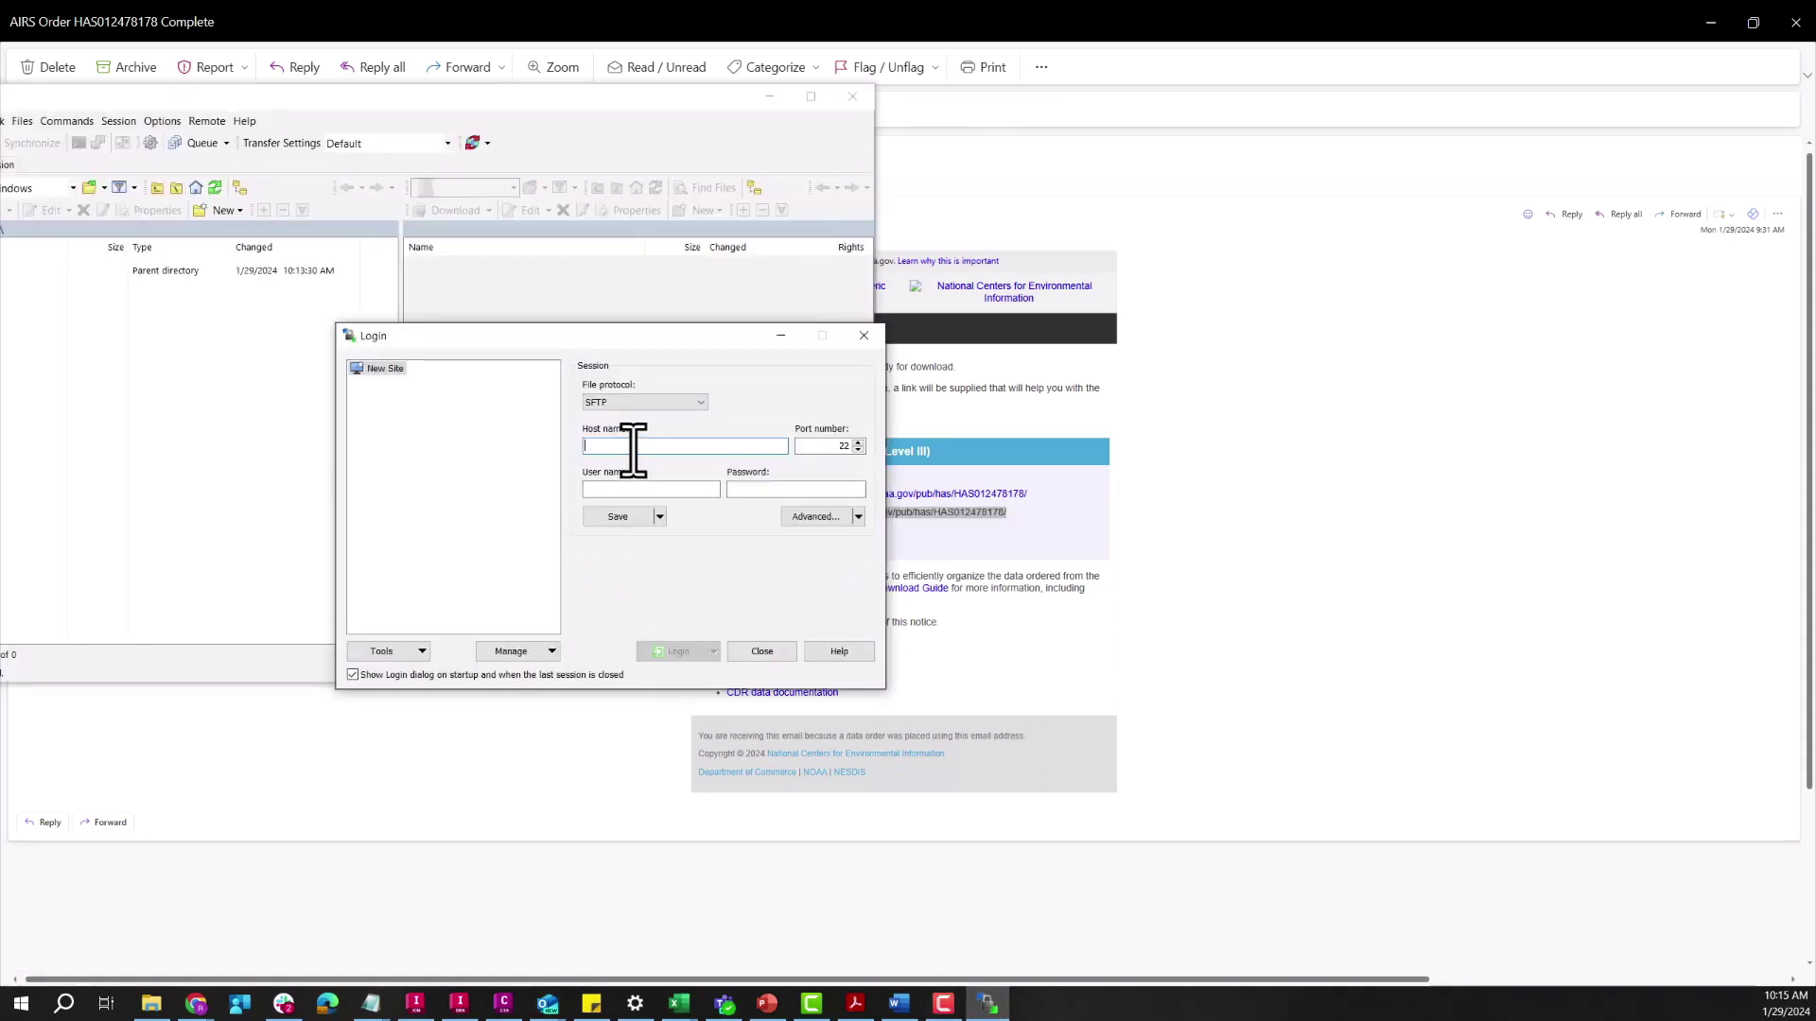
key("ctrl+v")
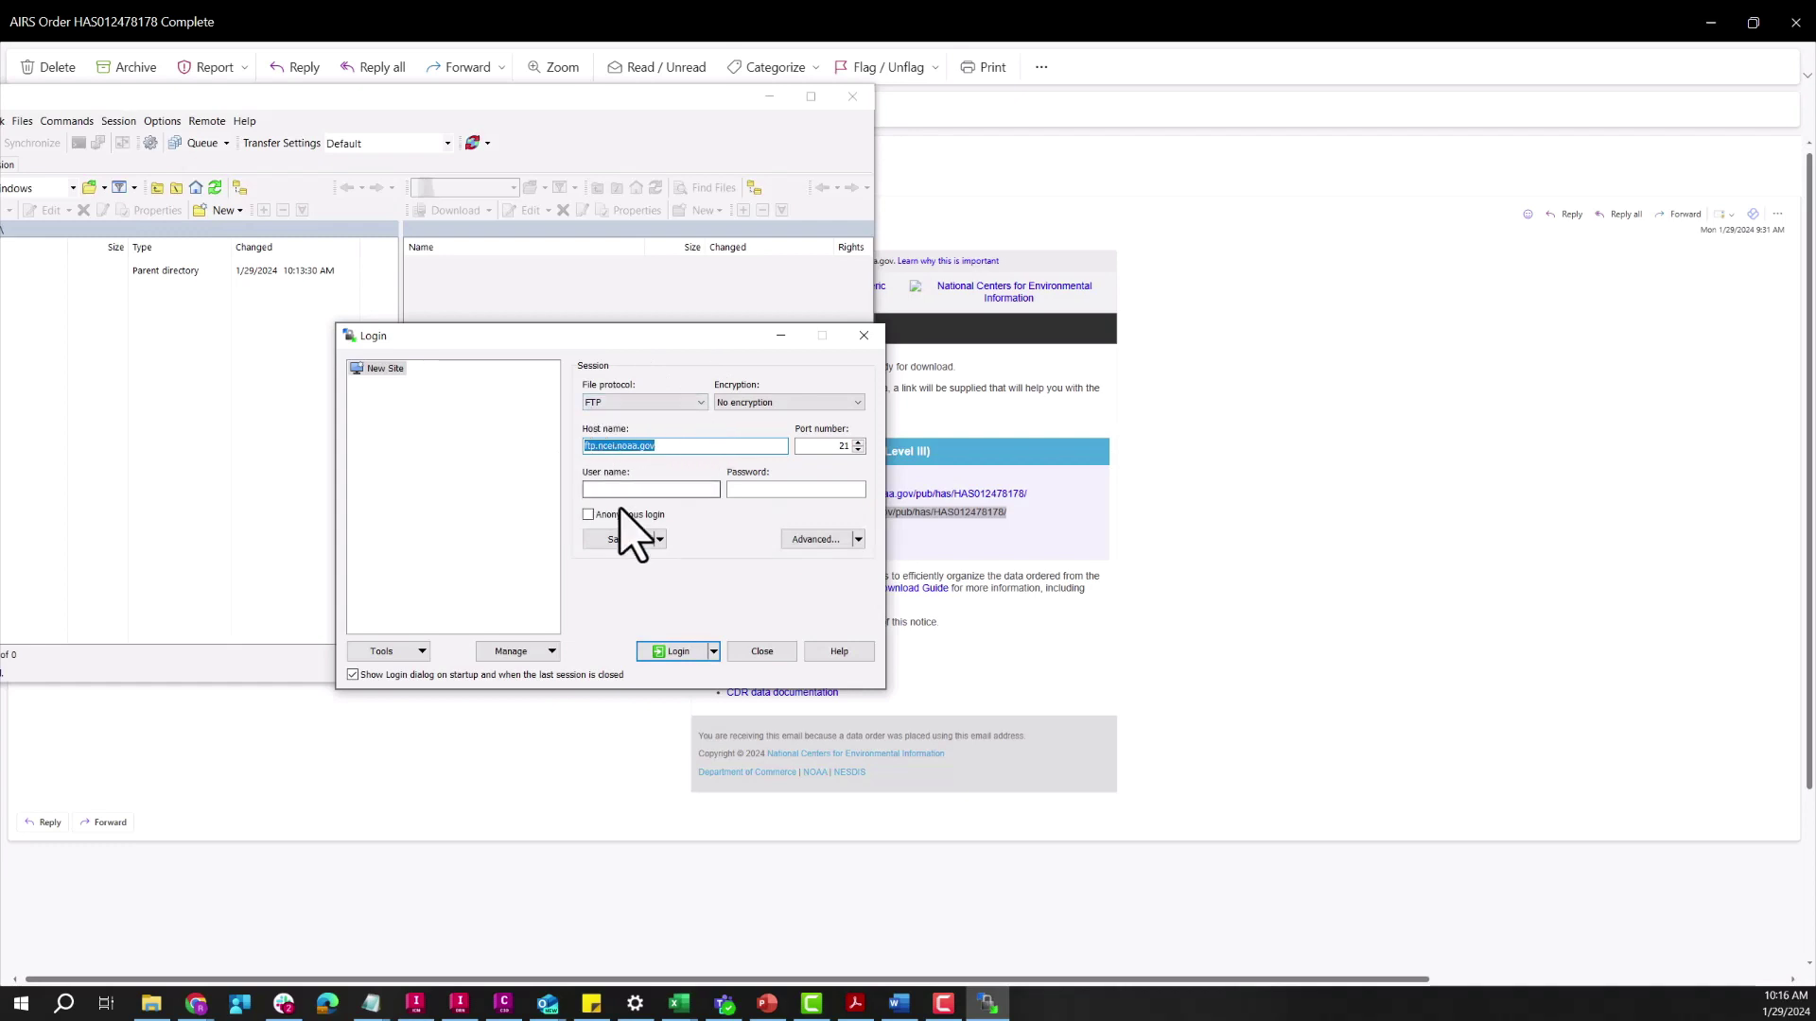
left_click(587, 514)
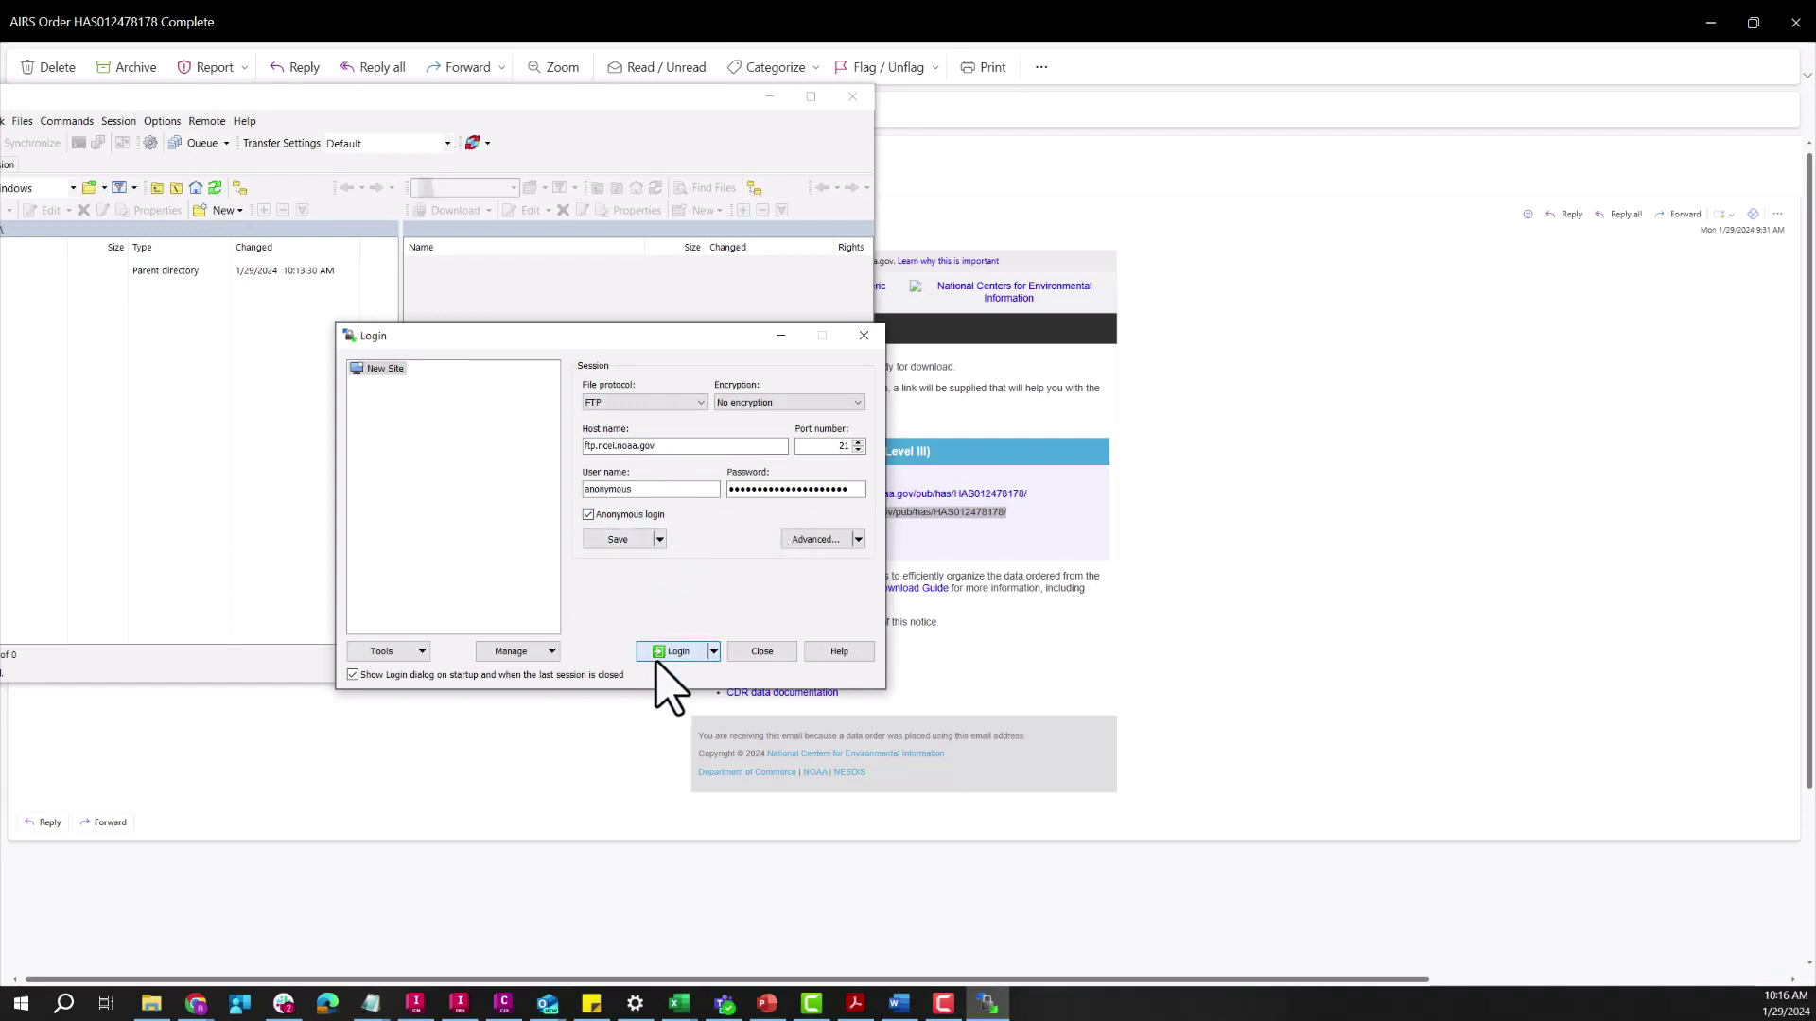
left_click(678, 652)
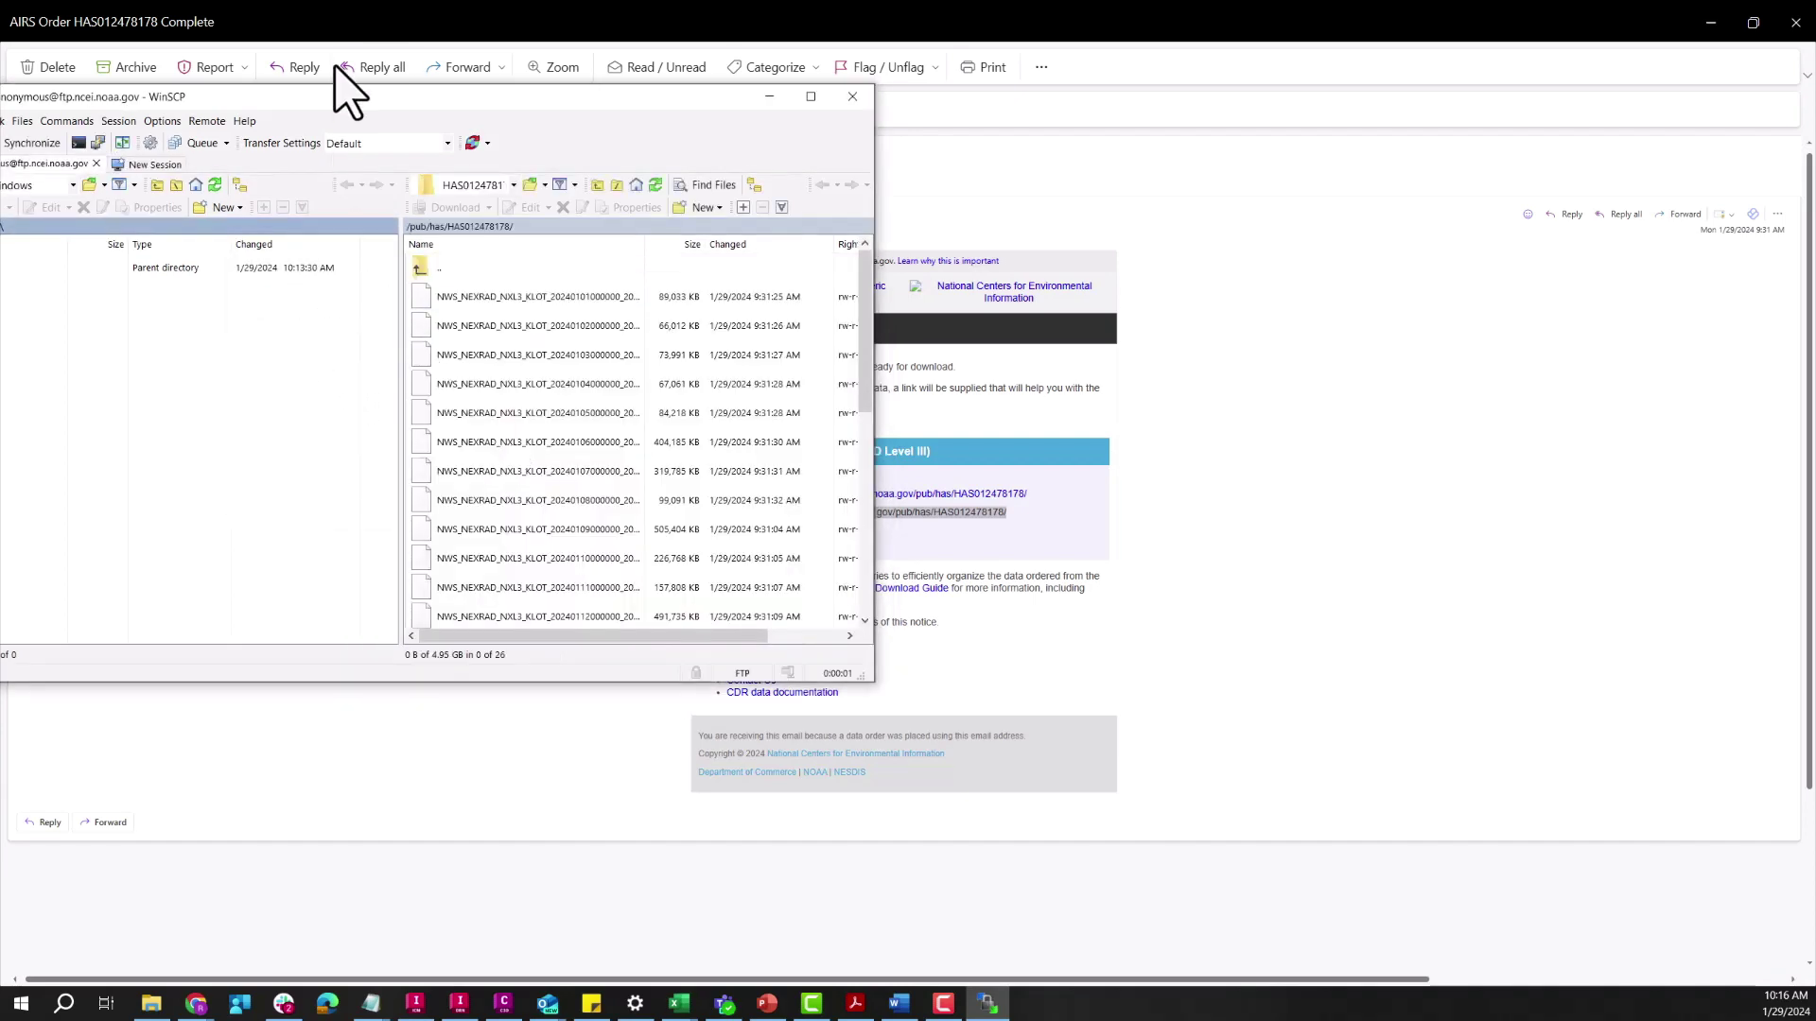
Enlarge the WinSCP window and confirm C:\Temp\KLOT as the local folder.
left_click_drag(345, 99, 709, 131)
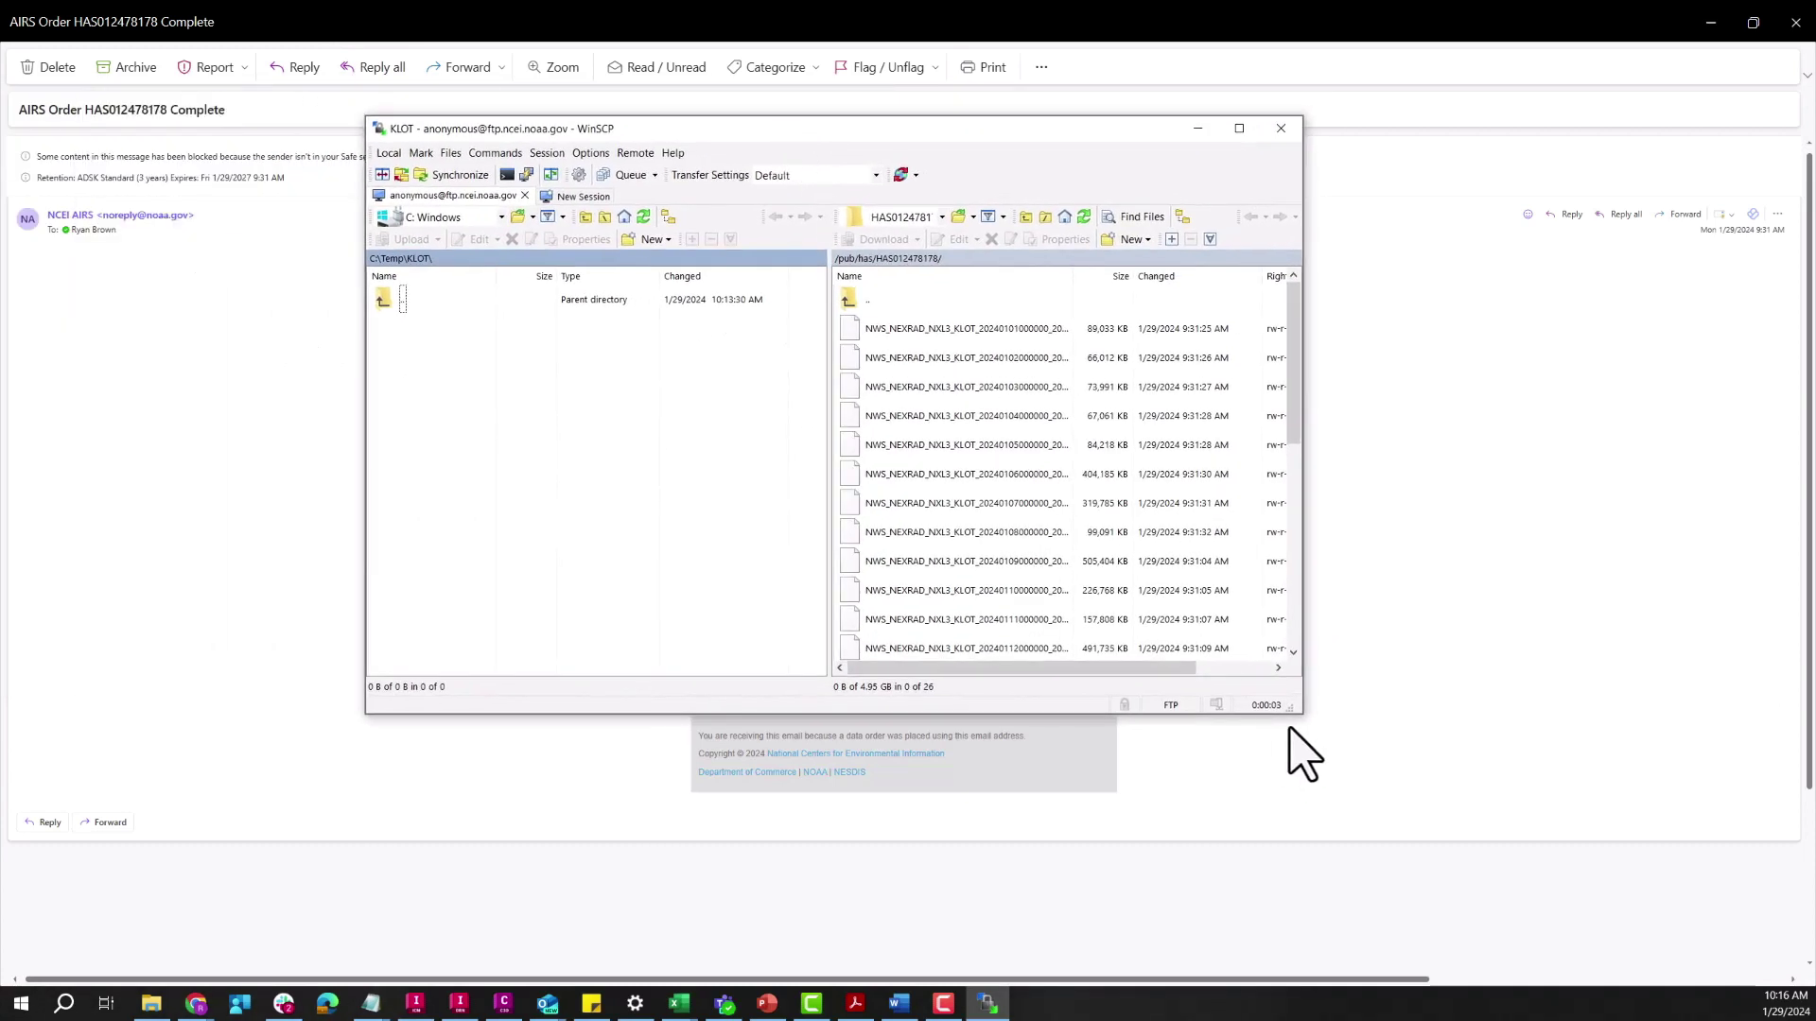
left_click_drag(1300, 709, 1638, 840)
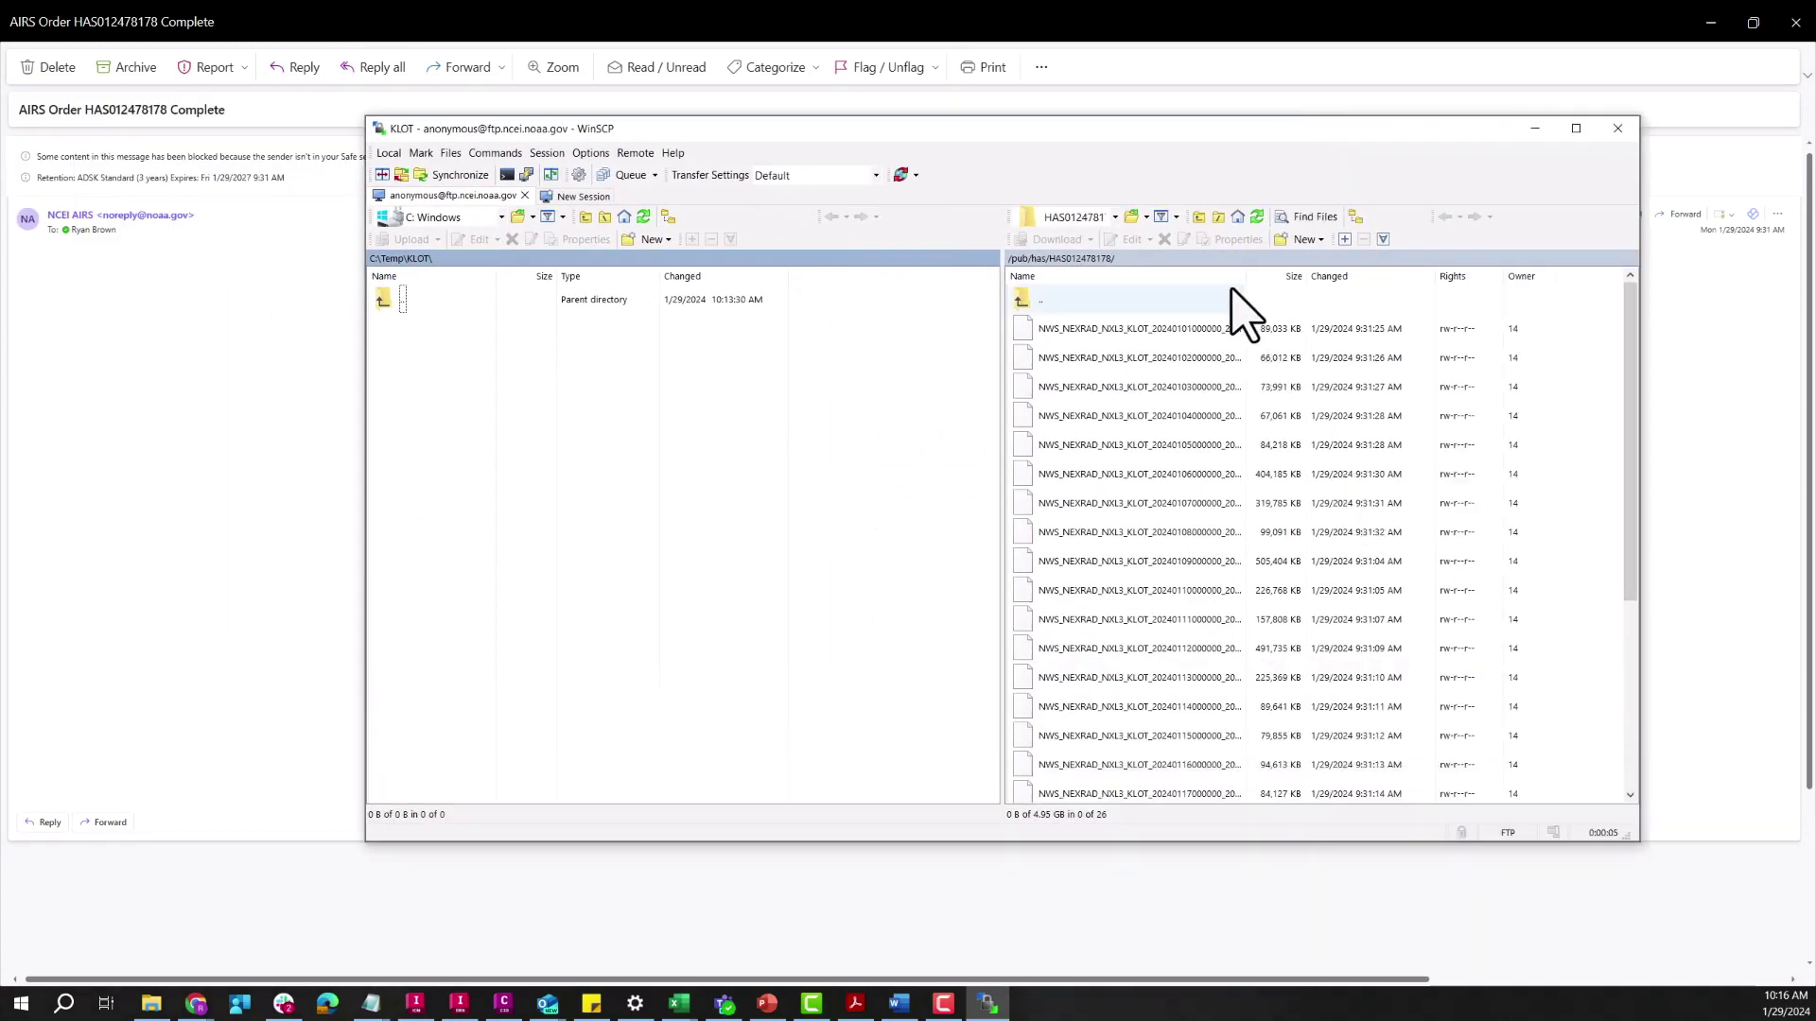
left_click_drag(1245, 275, 1335, 275)
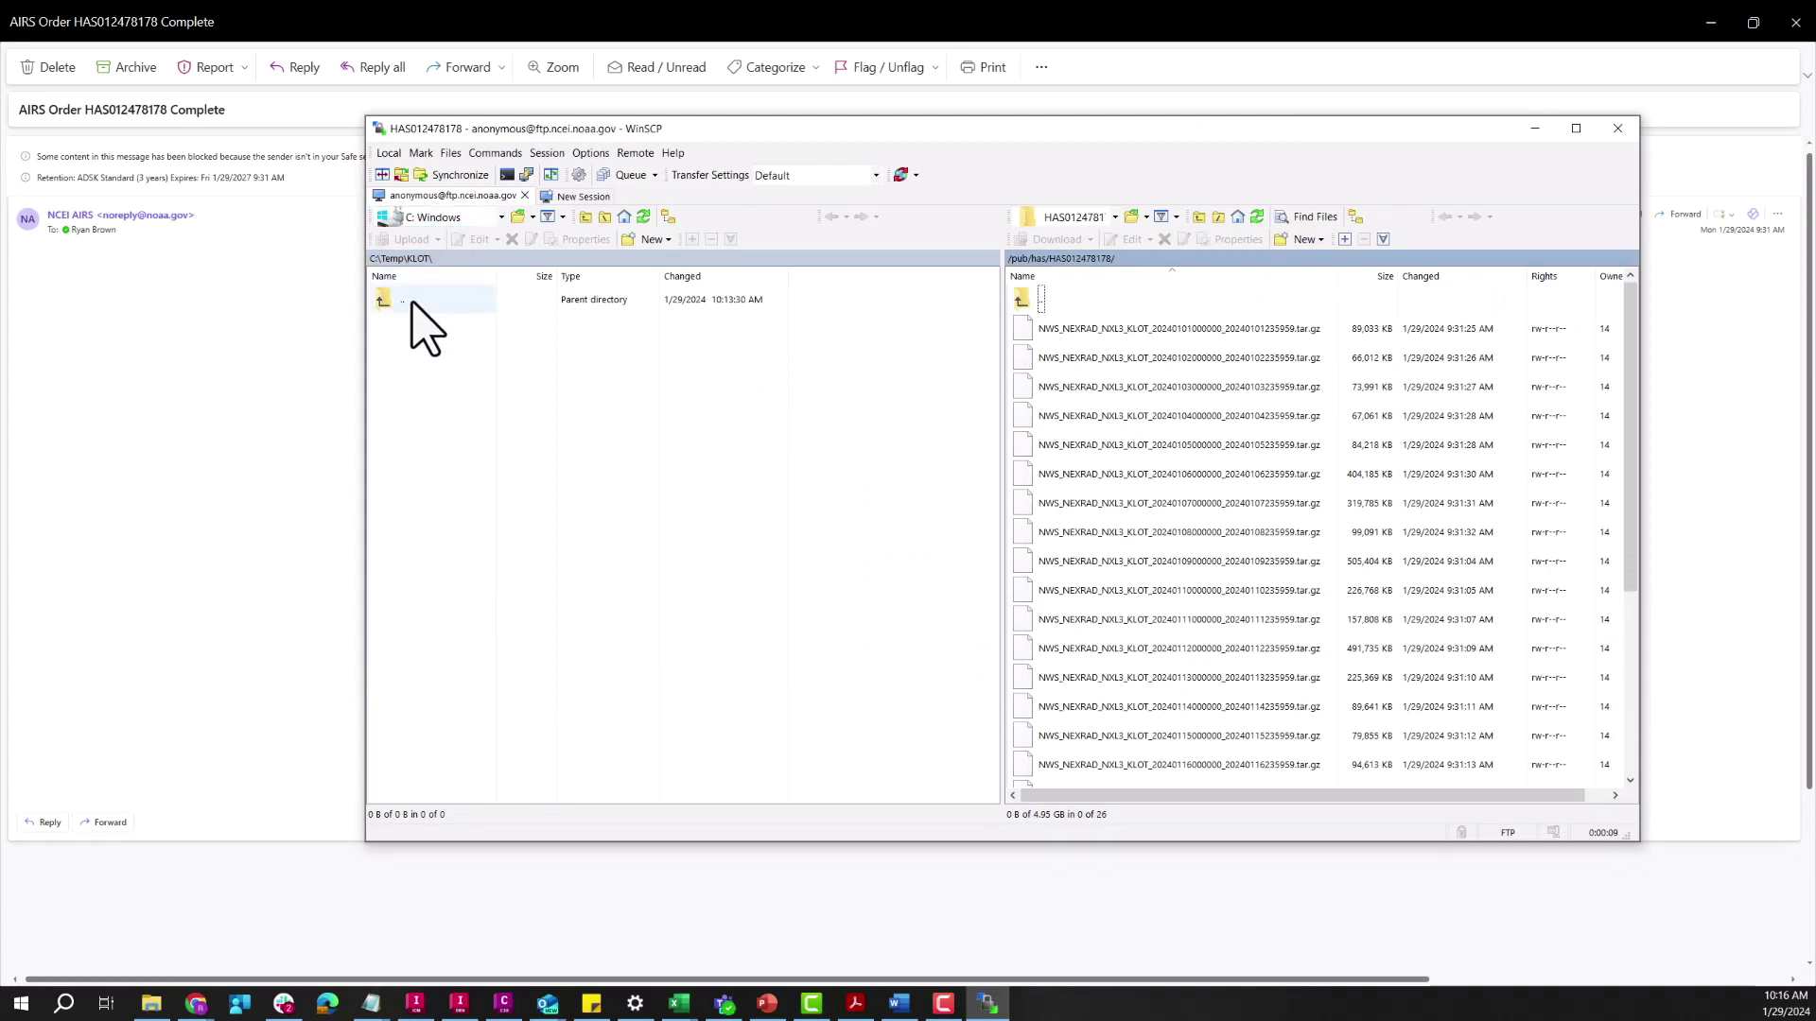
left_click(517, 216)
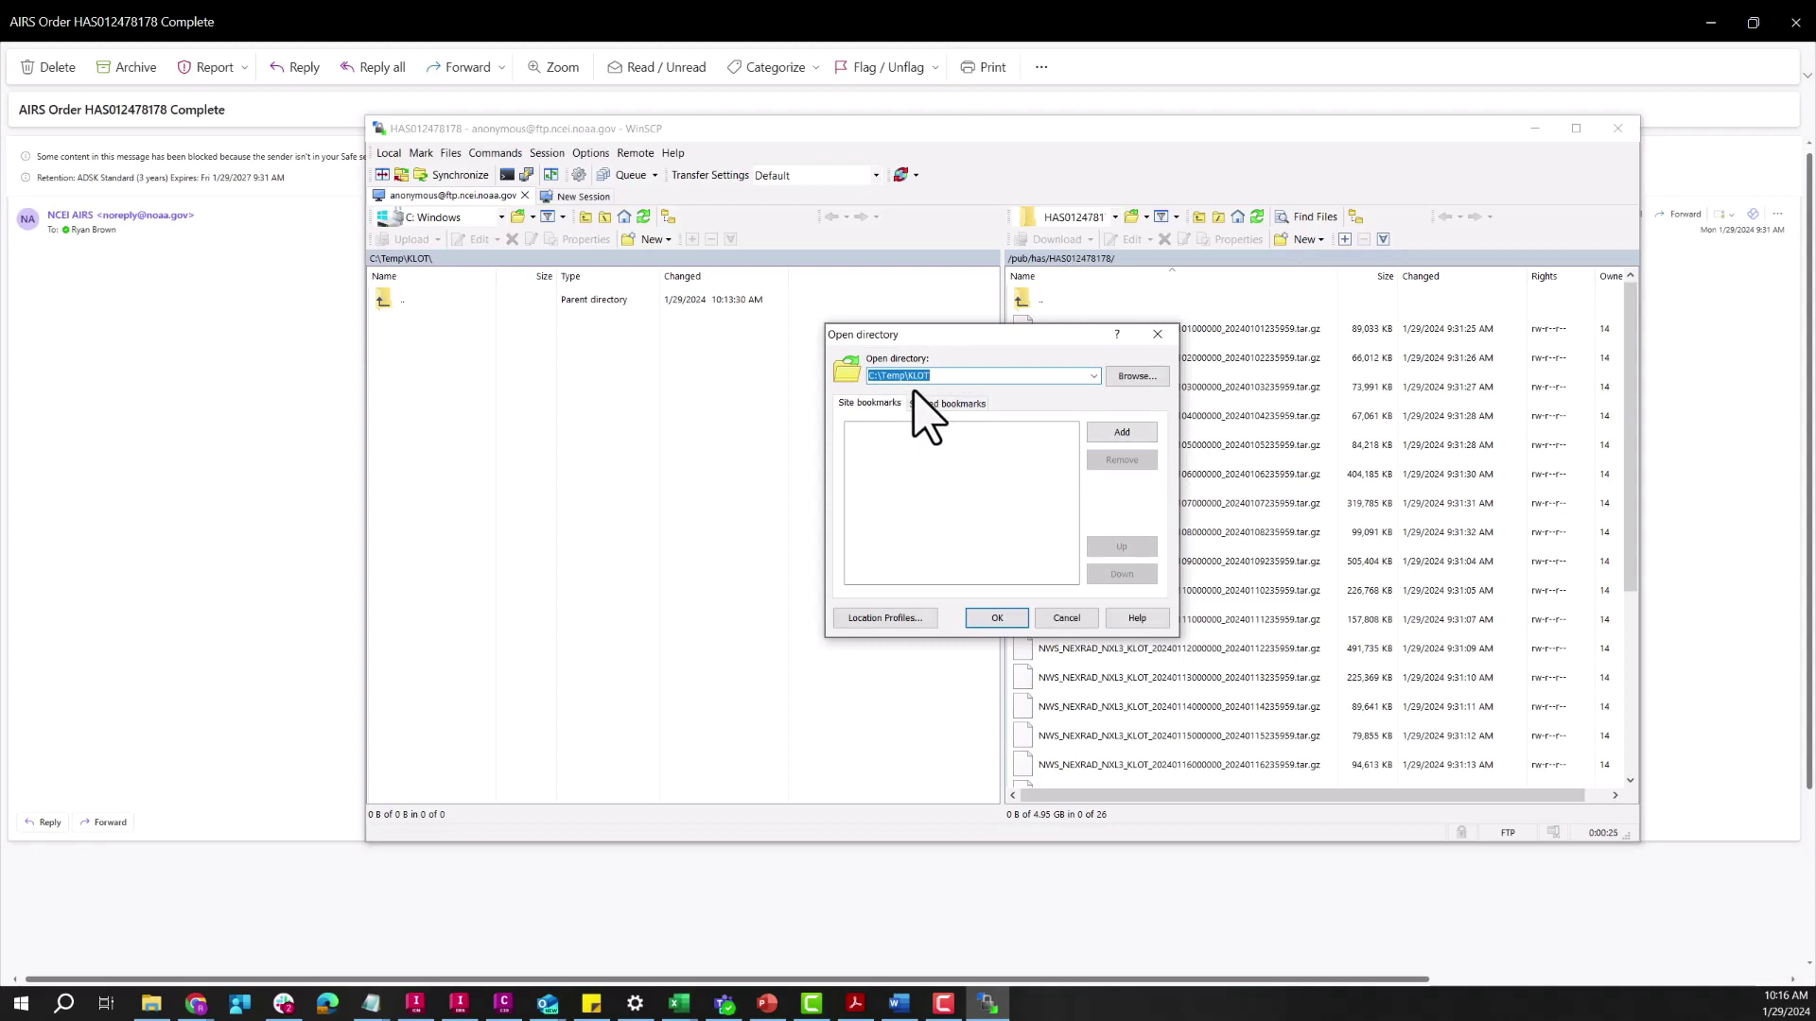
left_click(997, 618)
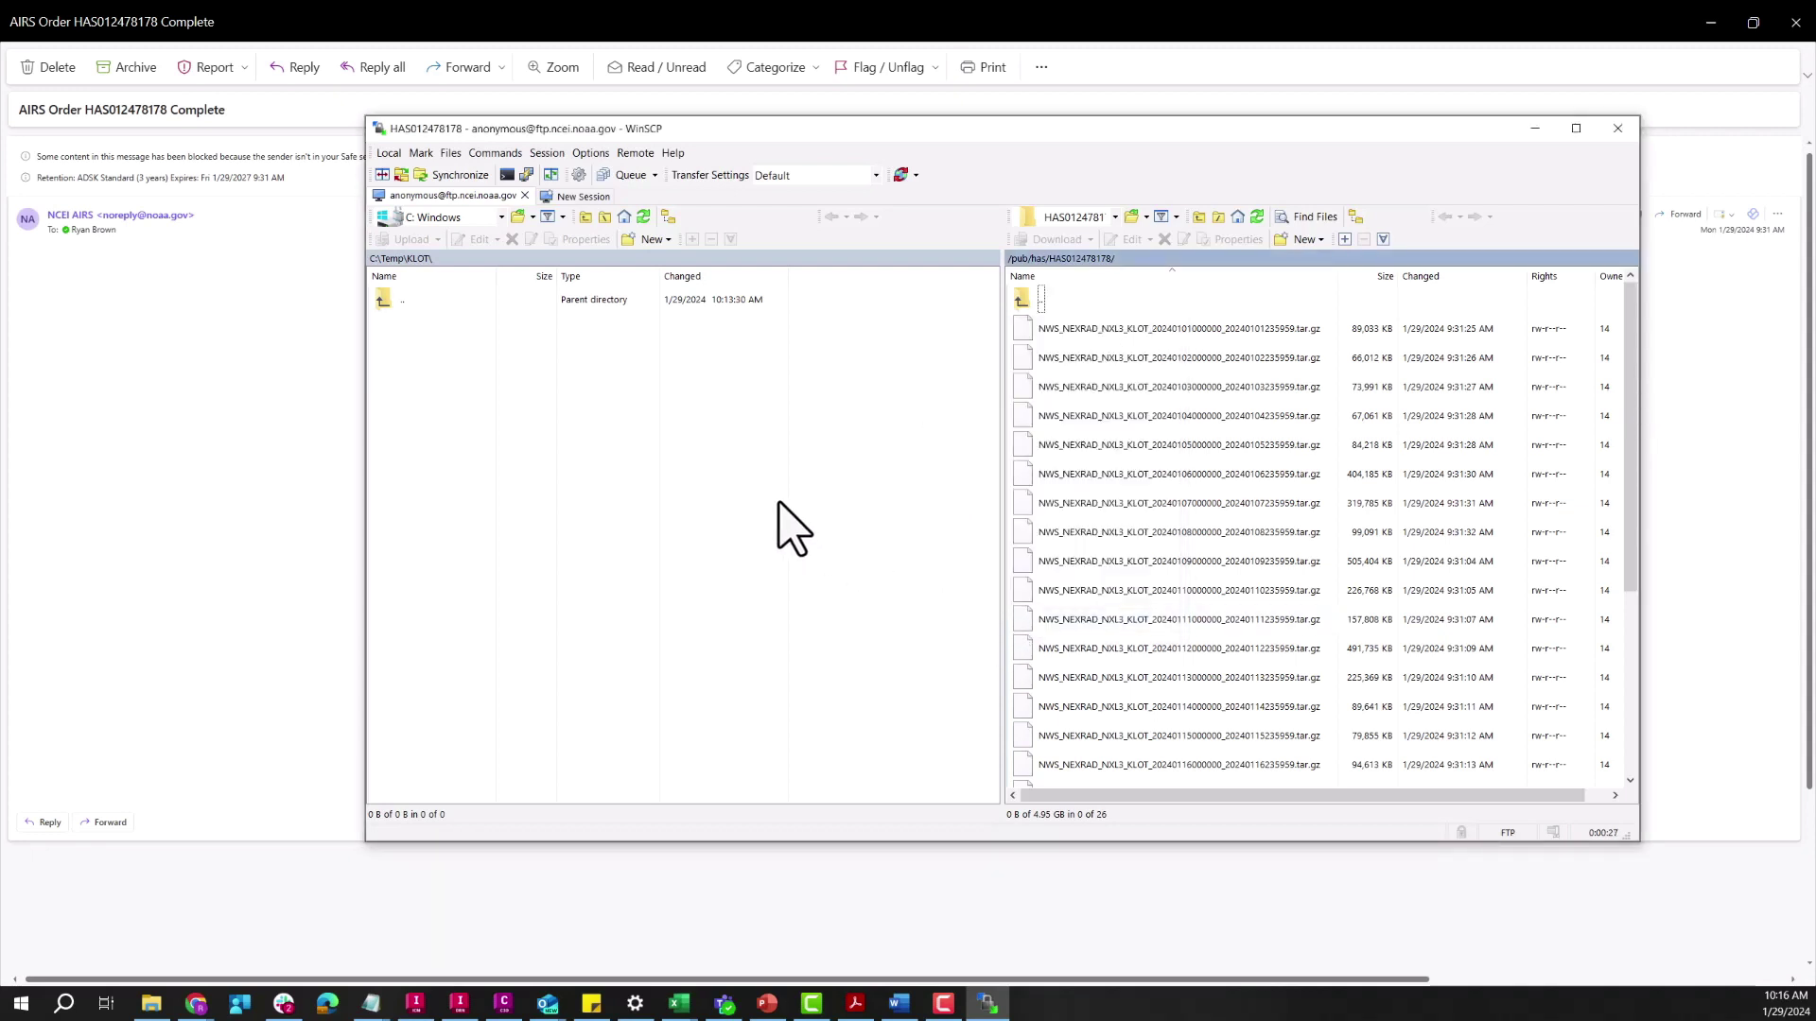
Download all 26 remote radar files to C:\Temp\KLOT.
left_click(1110, 329)
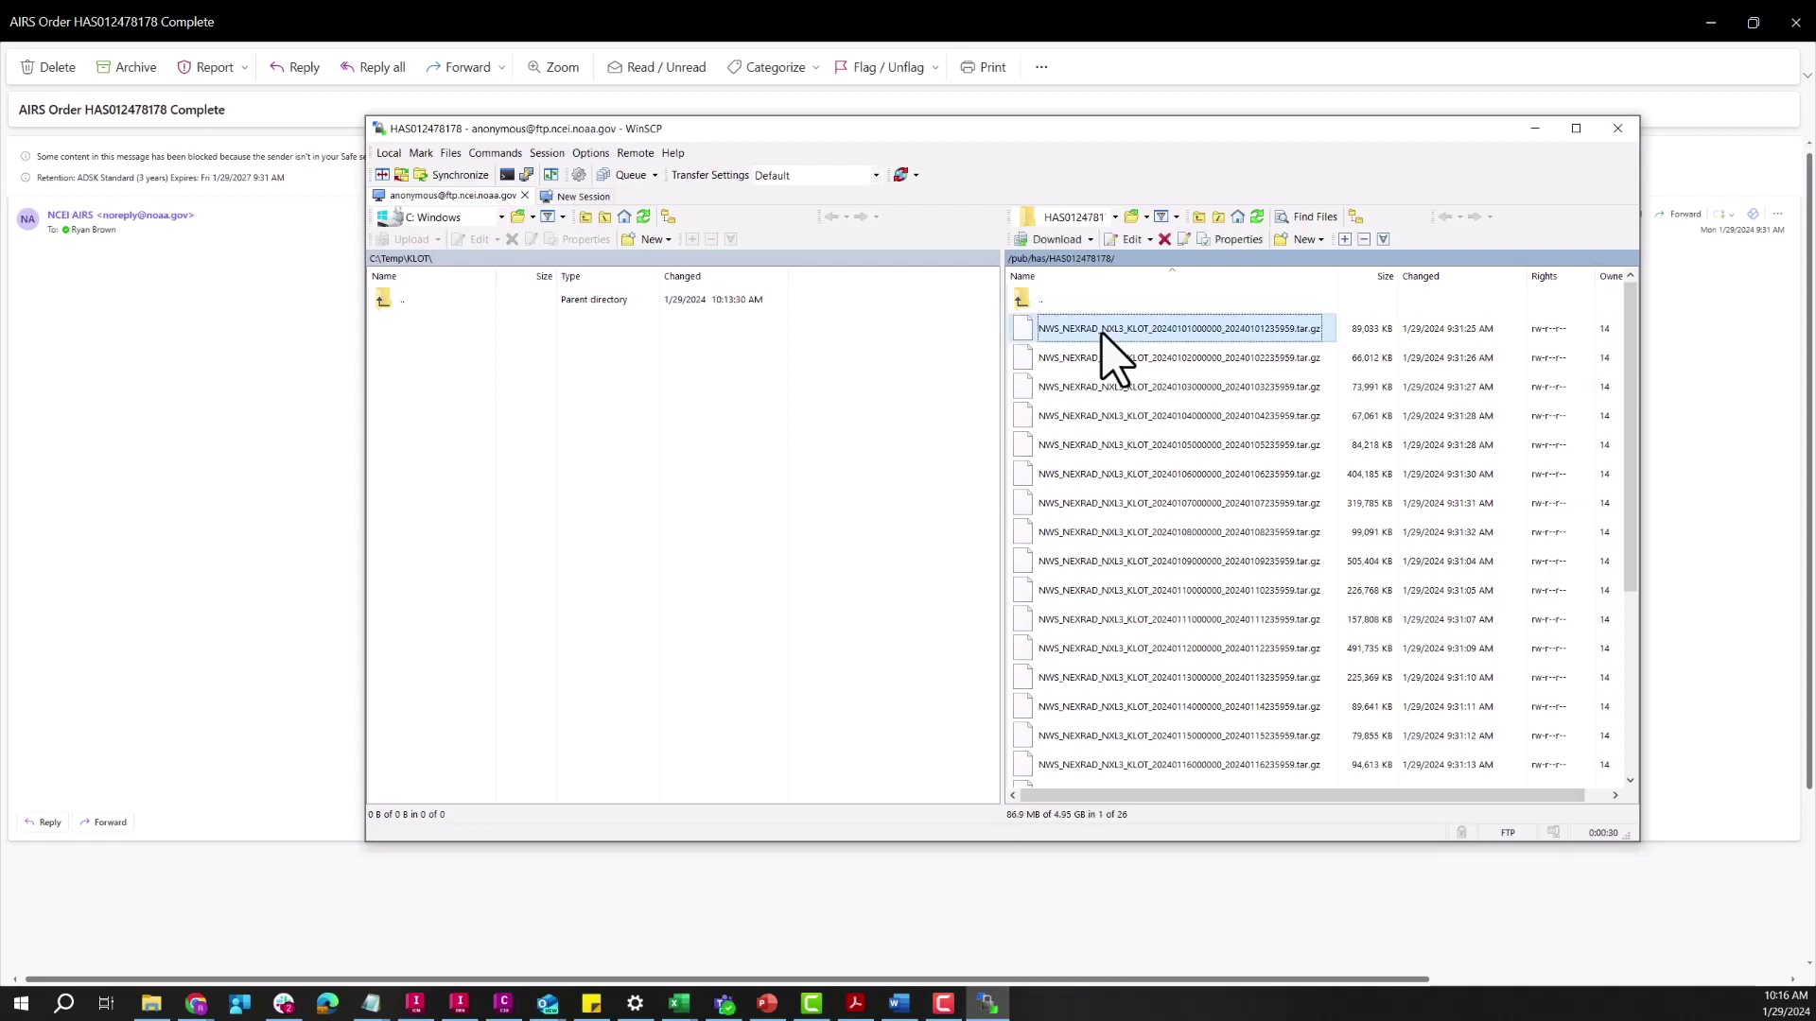
key("ctrl+a")
right_click(1153, 458)
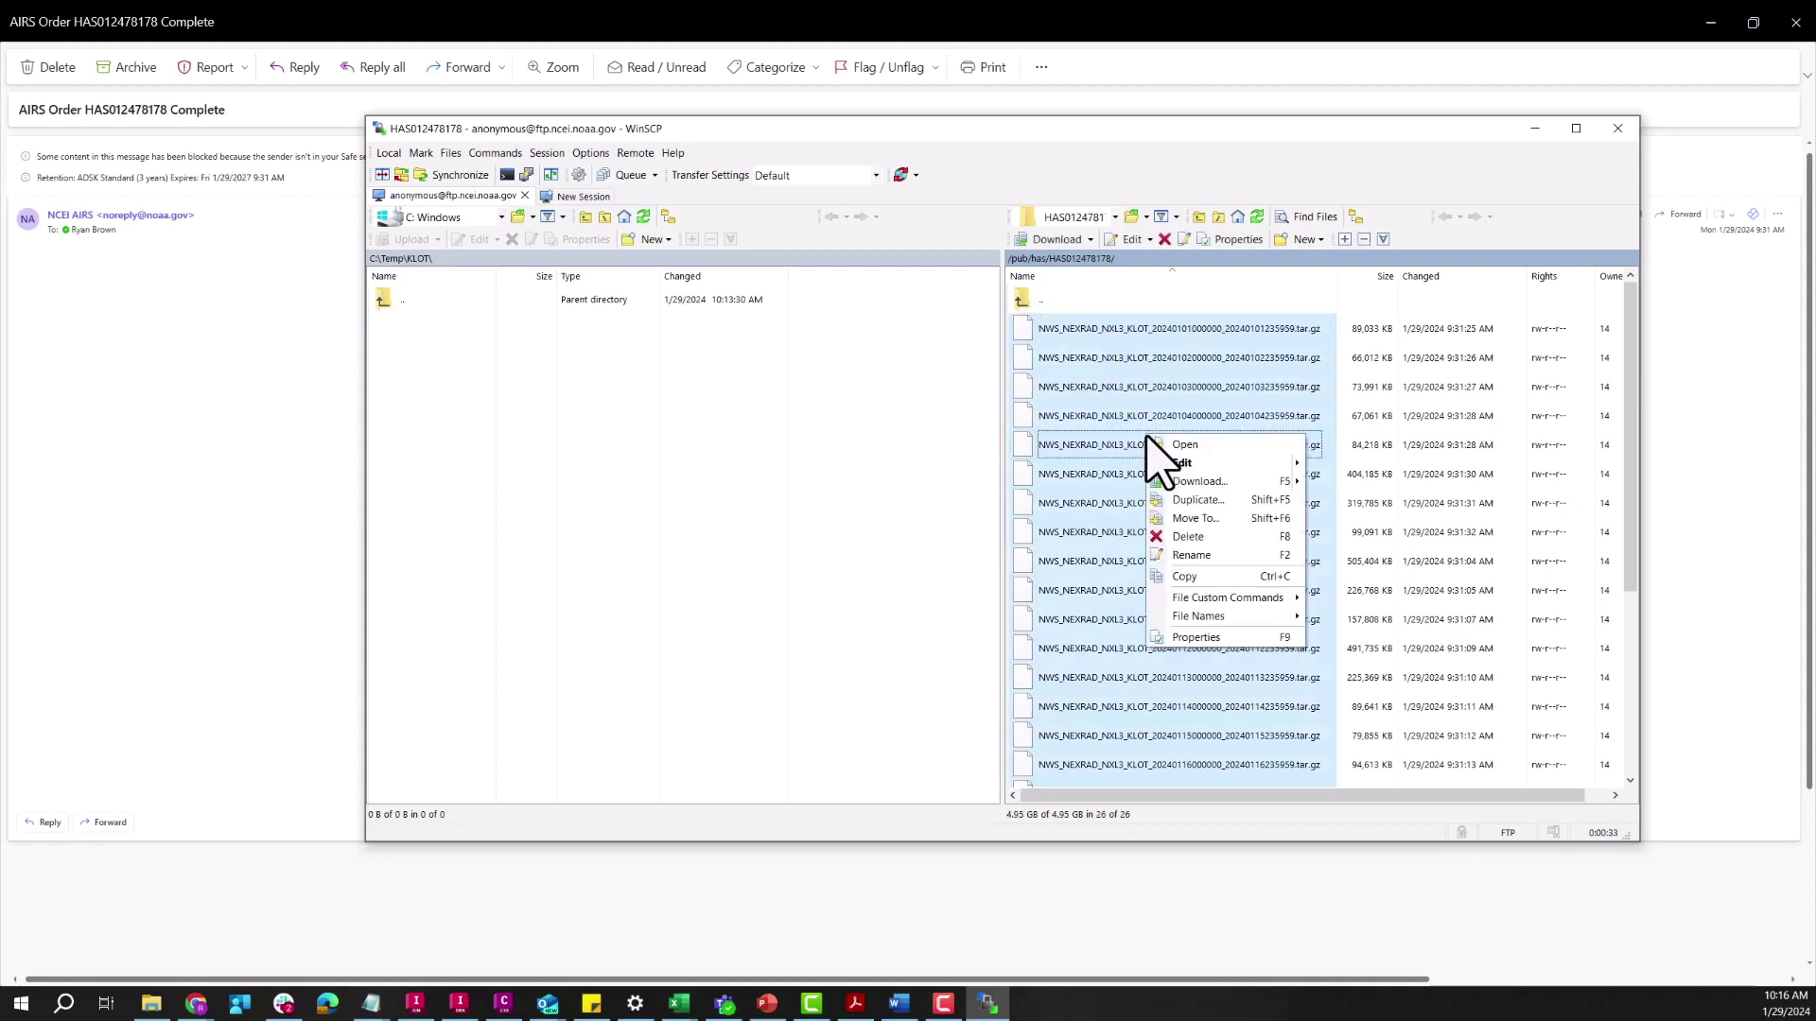
left_click(1192, 474)
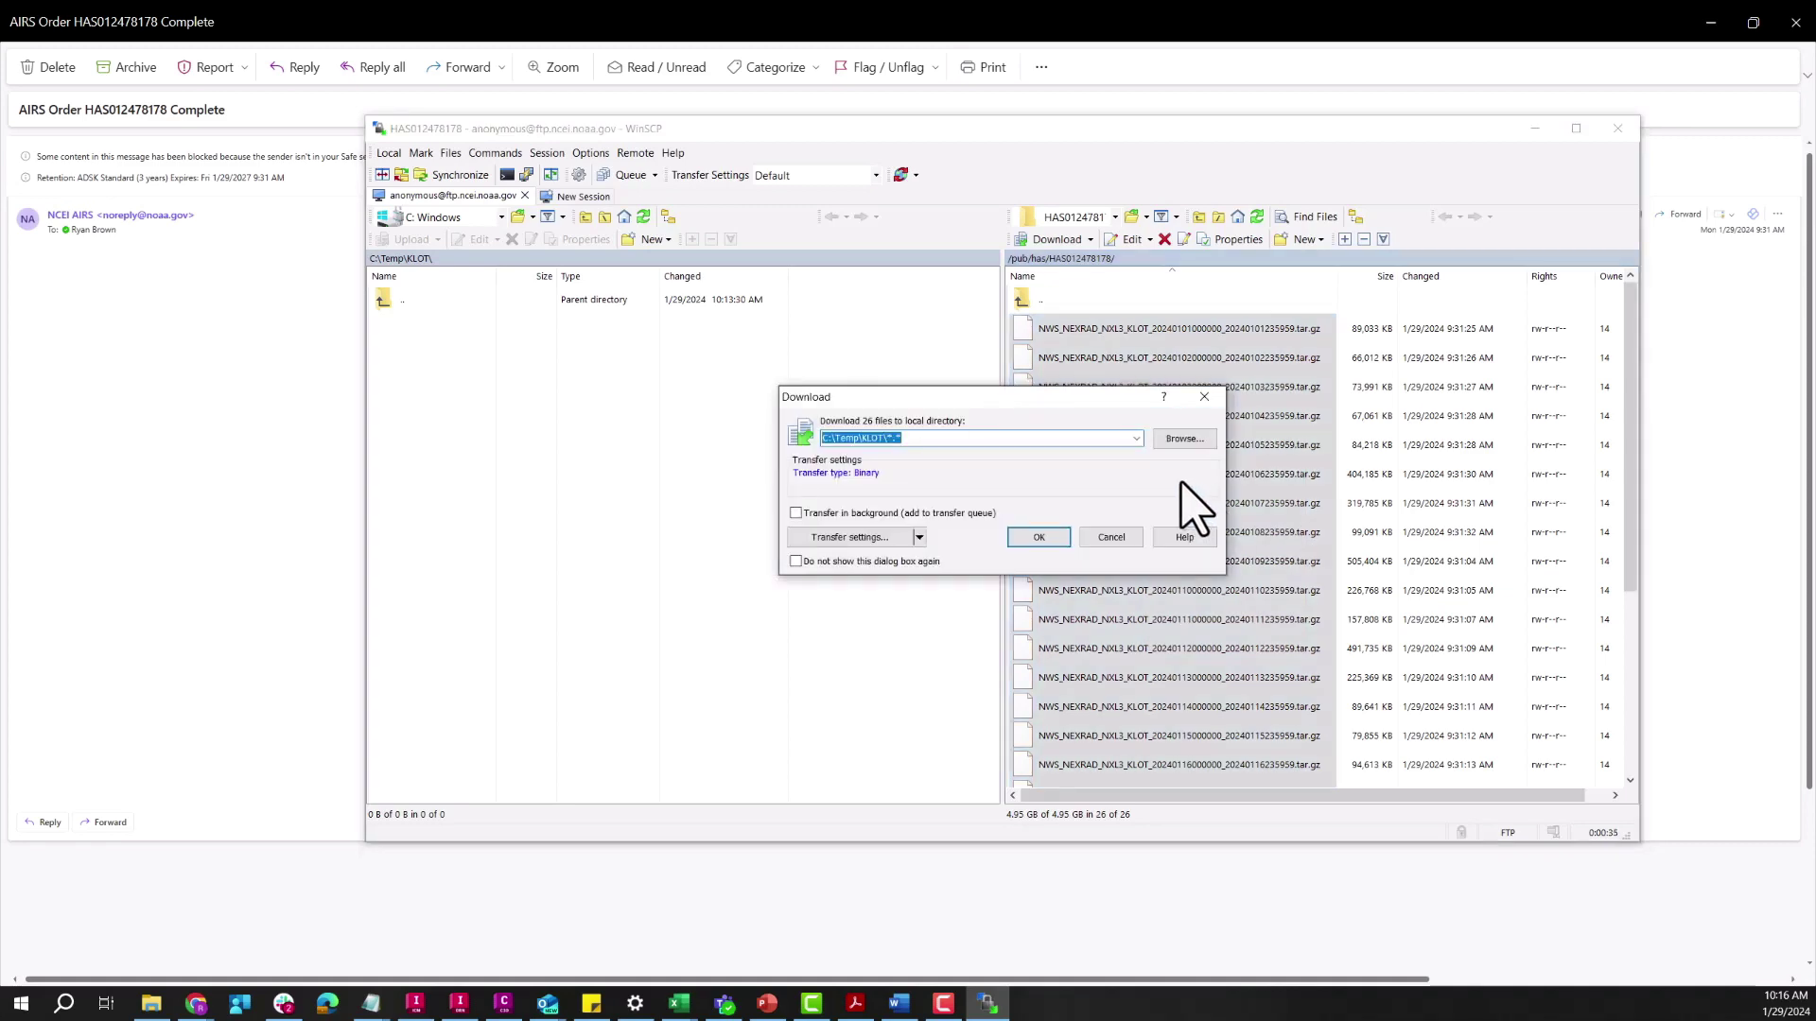
left_click(1036, 540)
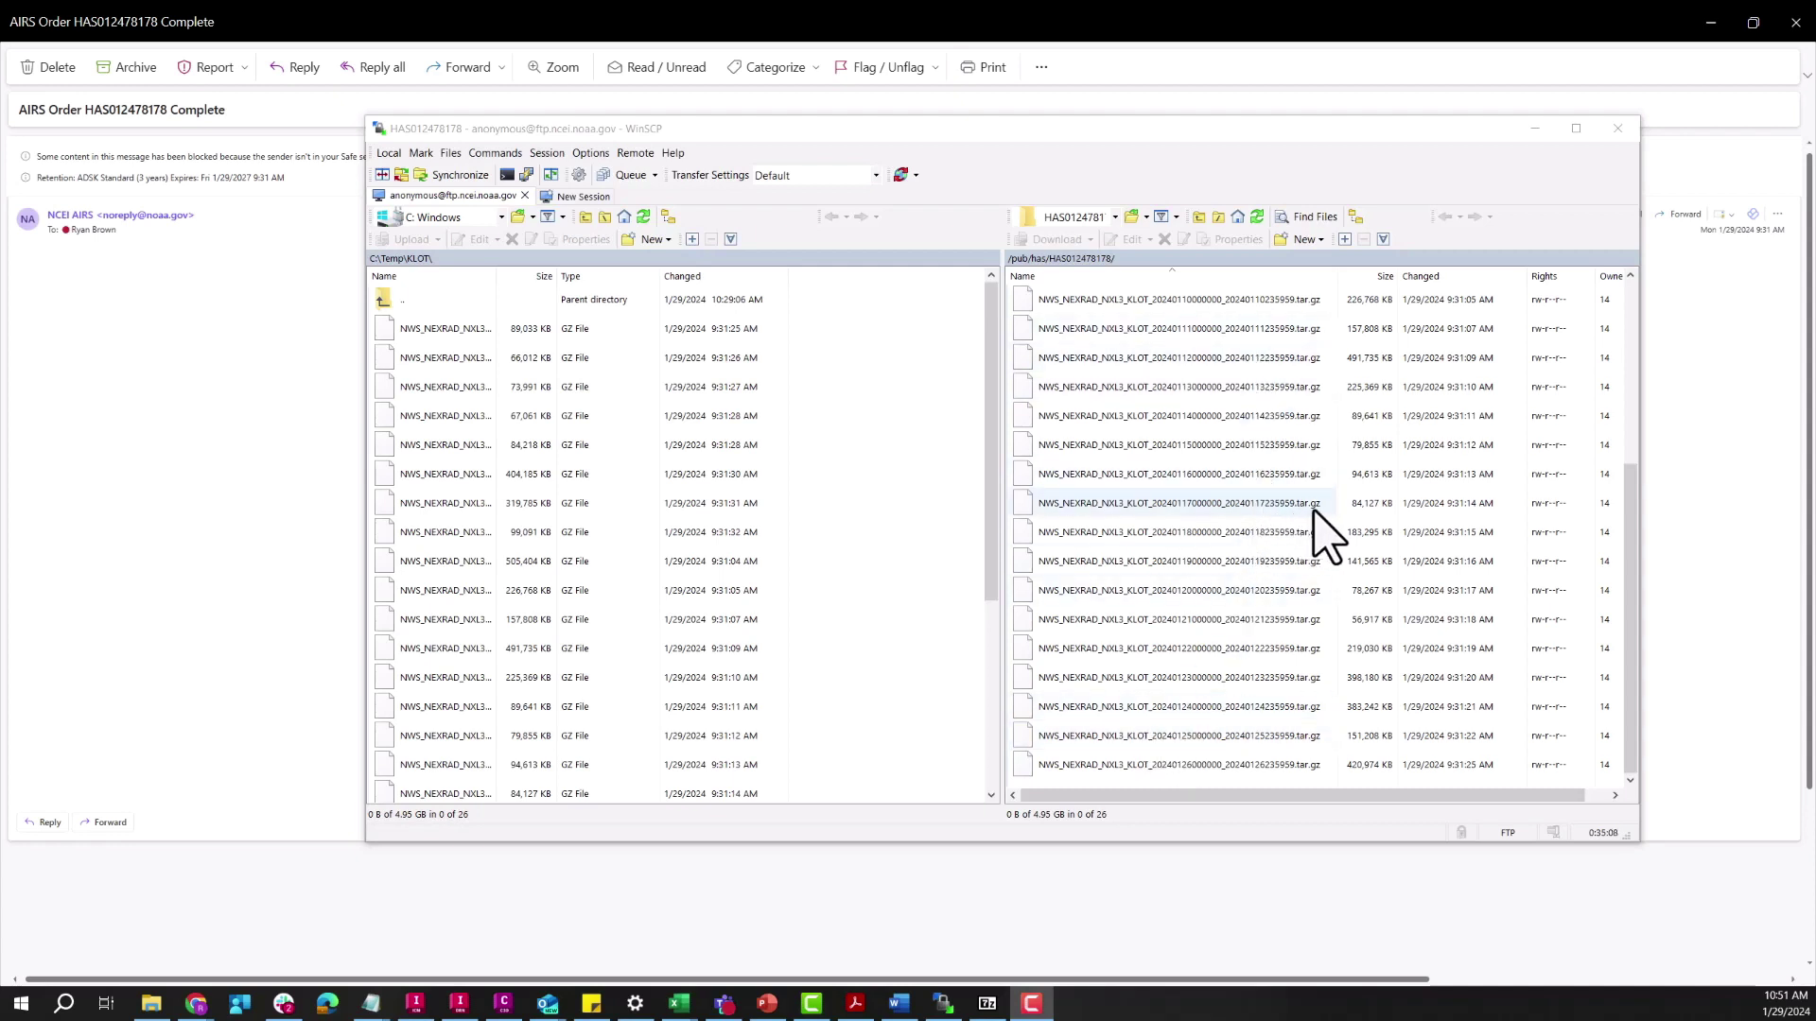
Launch a Command Prompt from the Run dialog.
left_click(25, 1005)
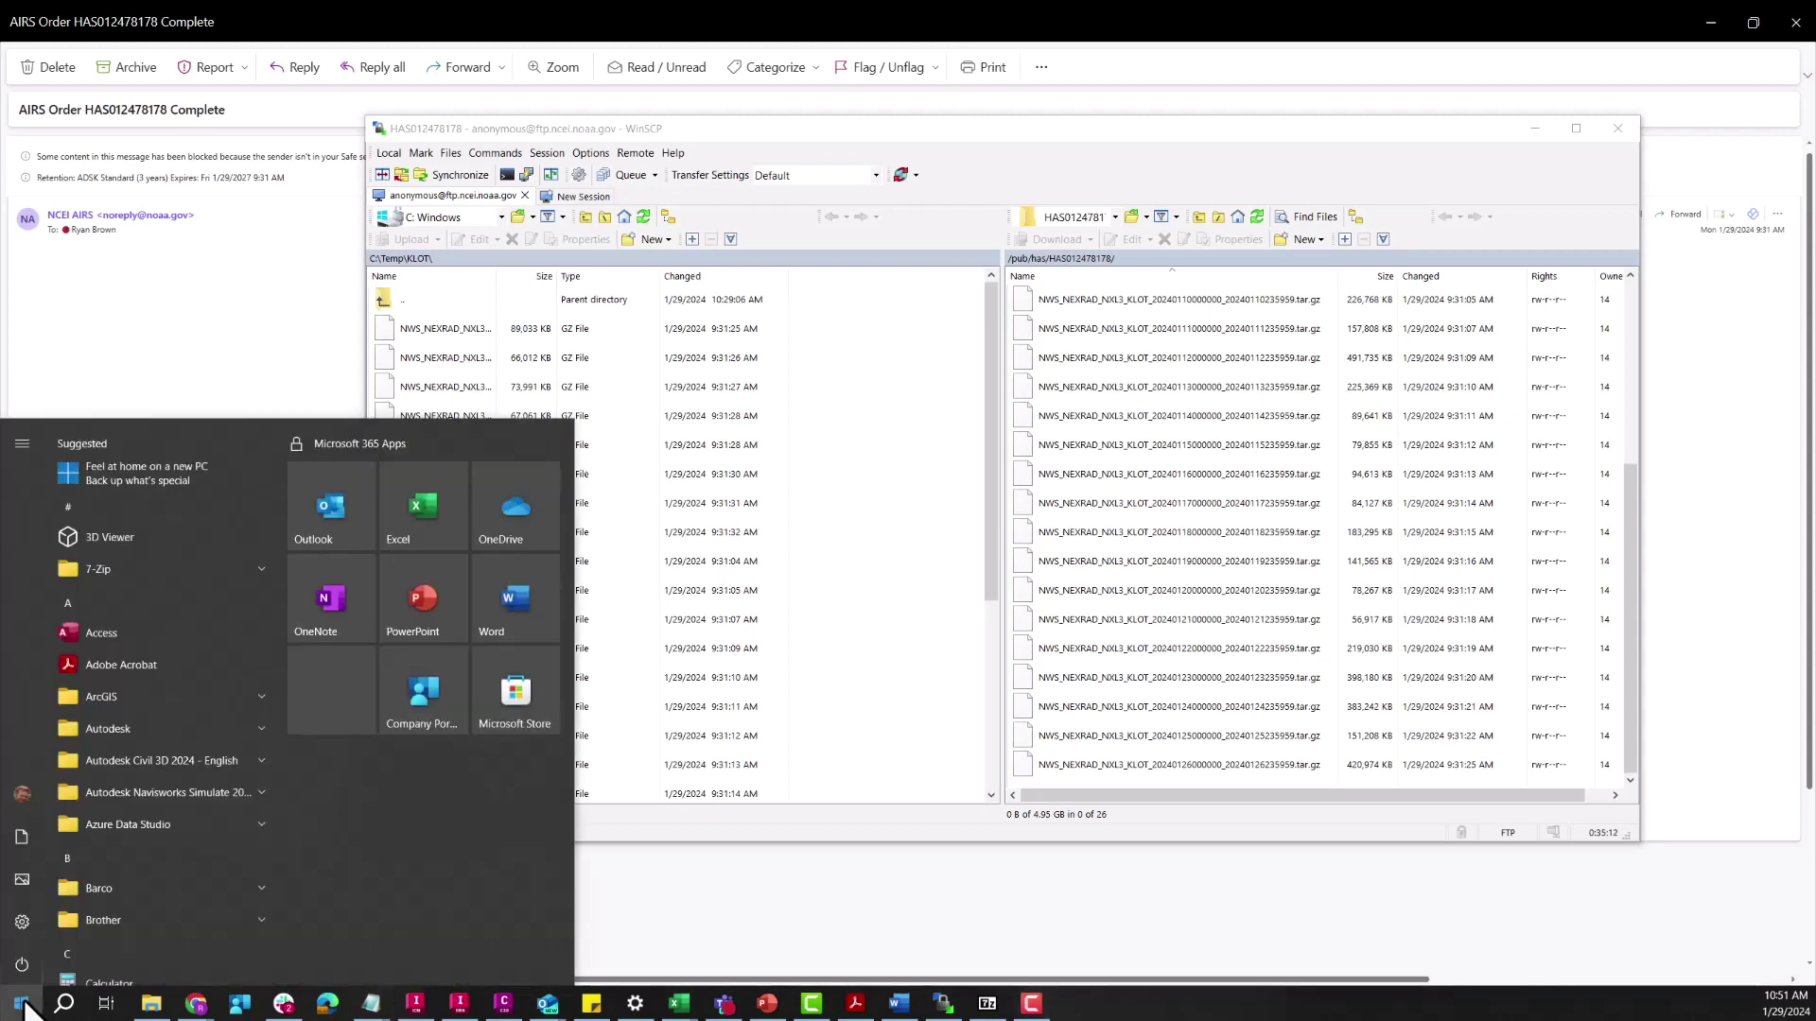
type("run")
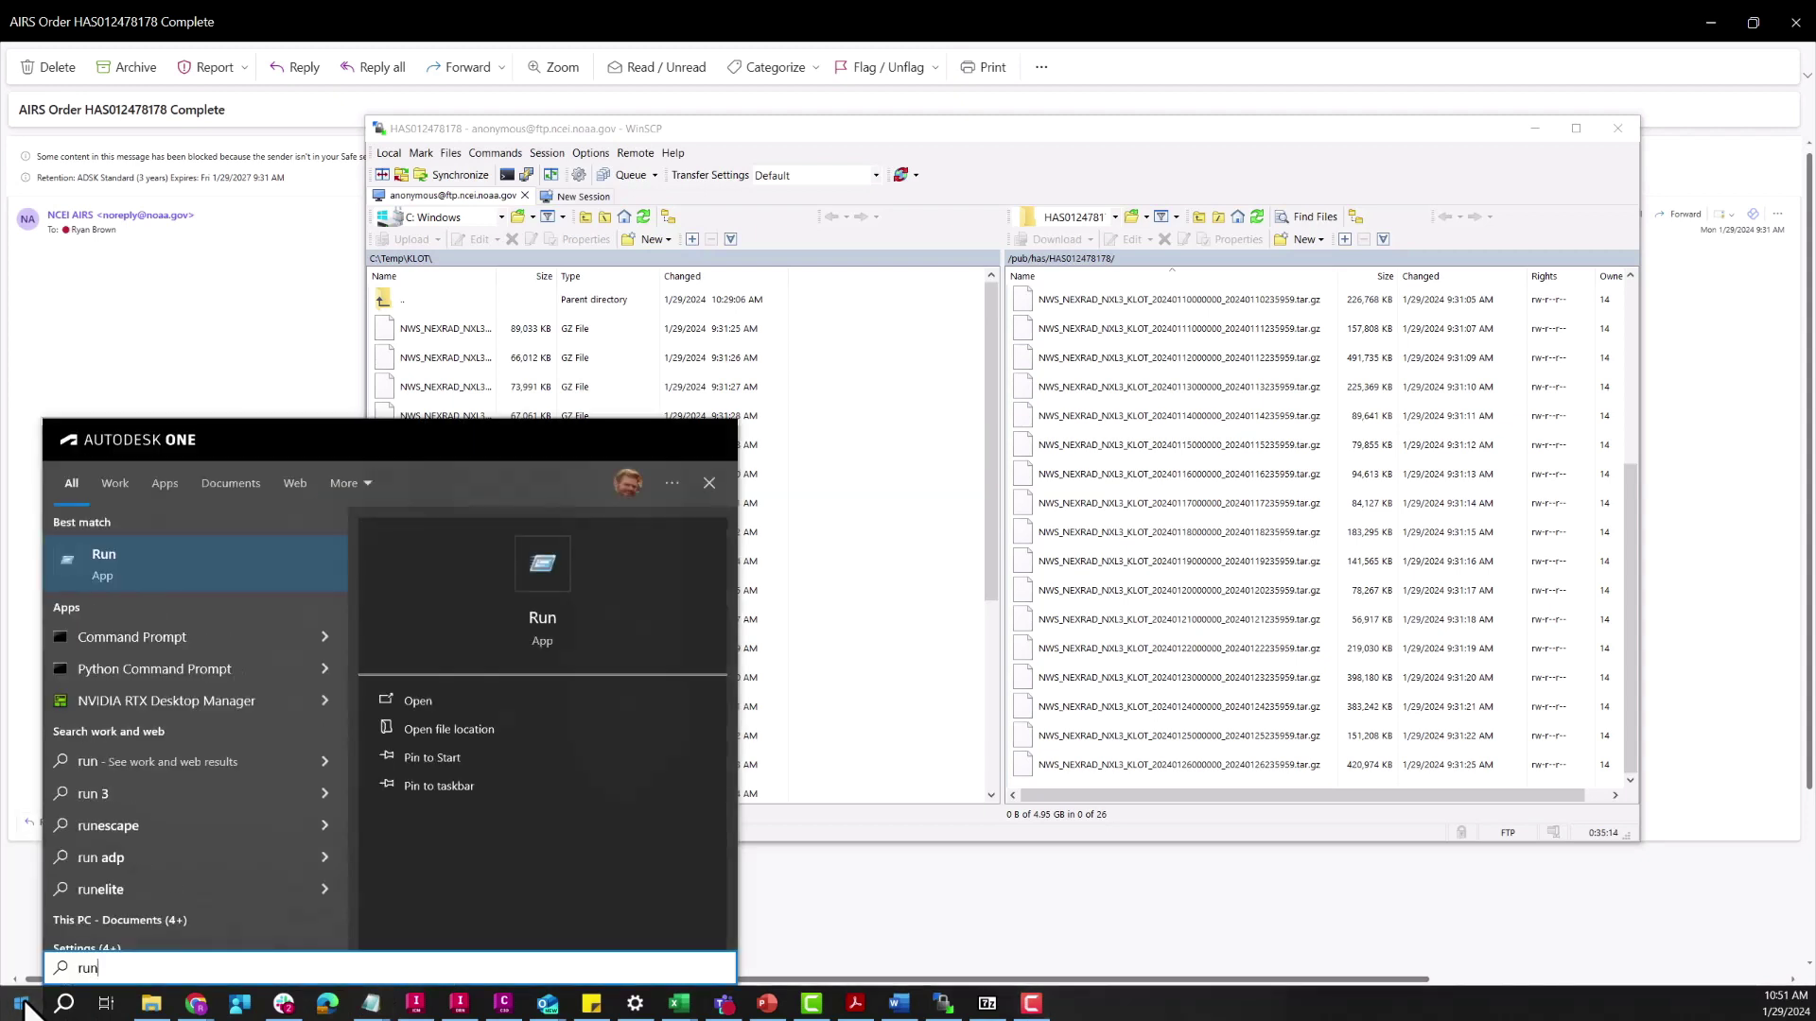
key("Return")
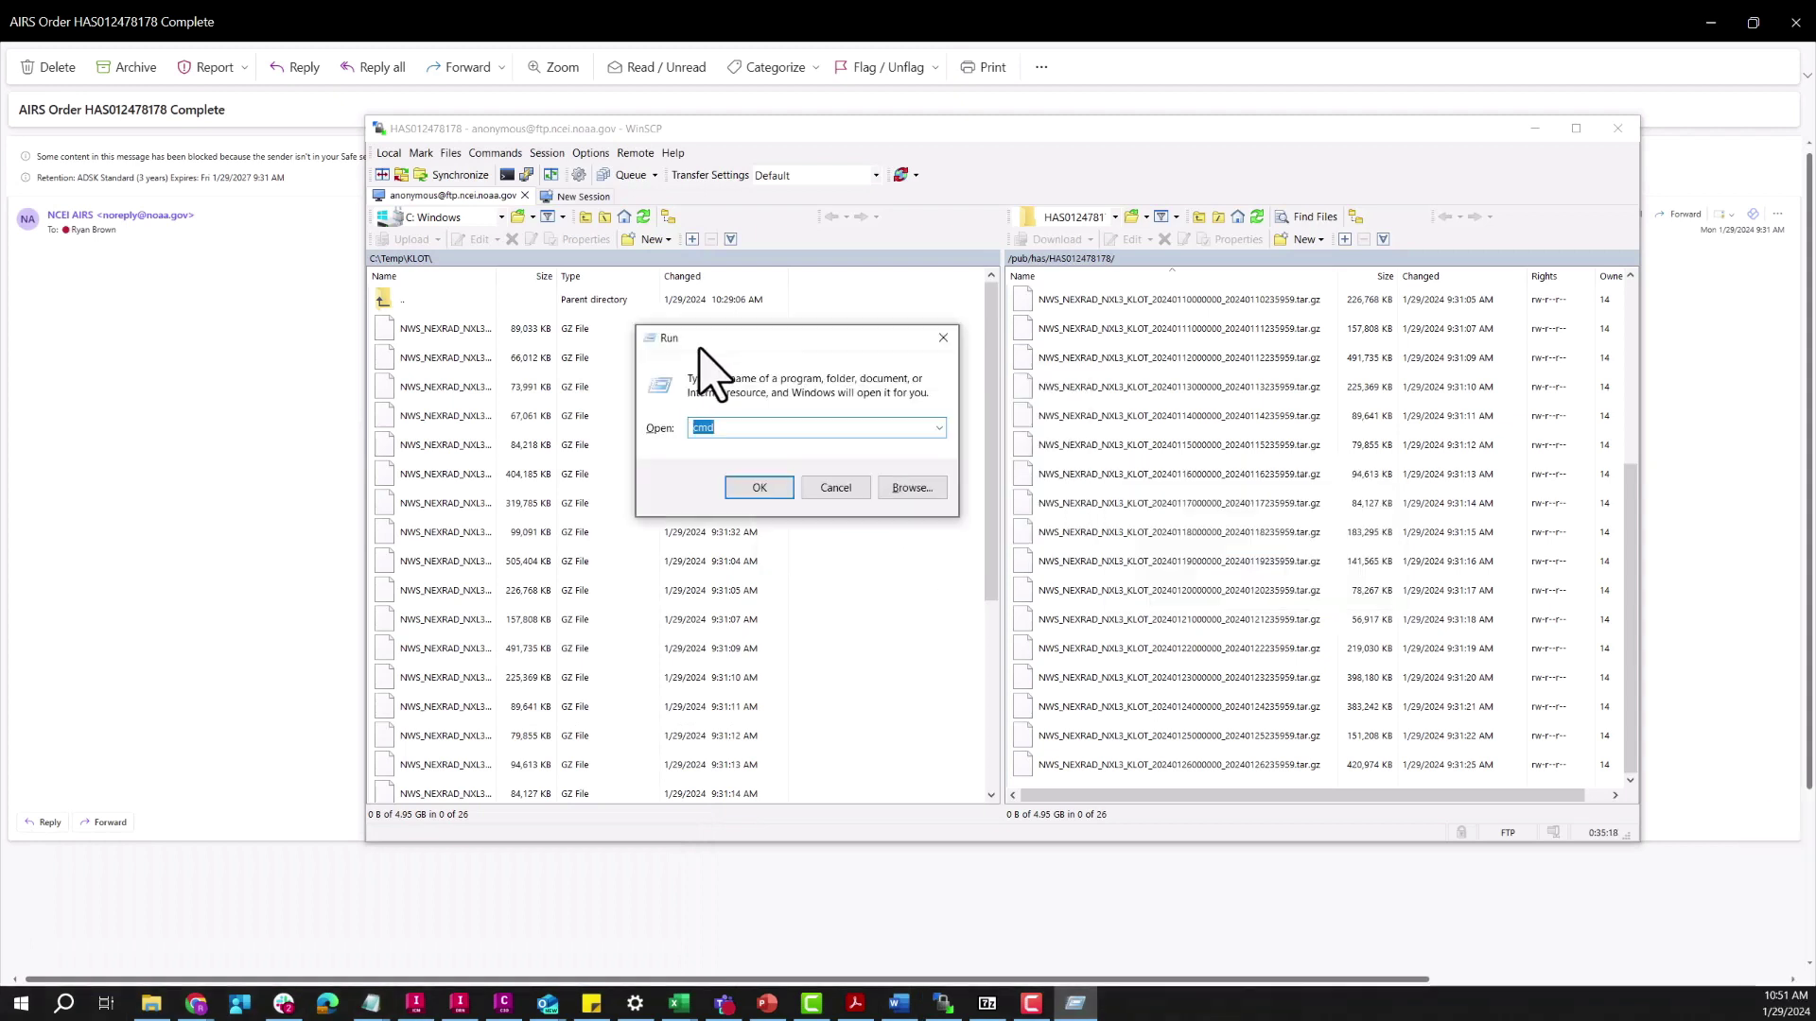
left_click_drag(737, 333, 454, 269)
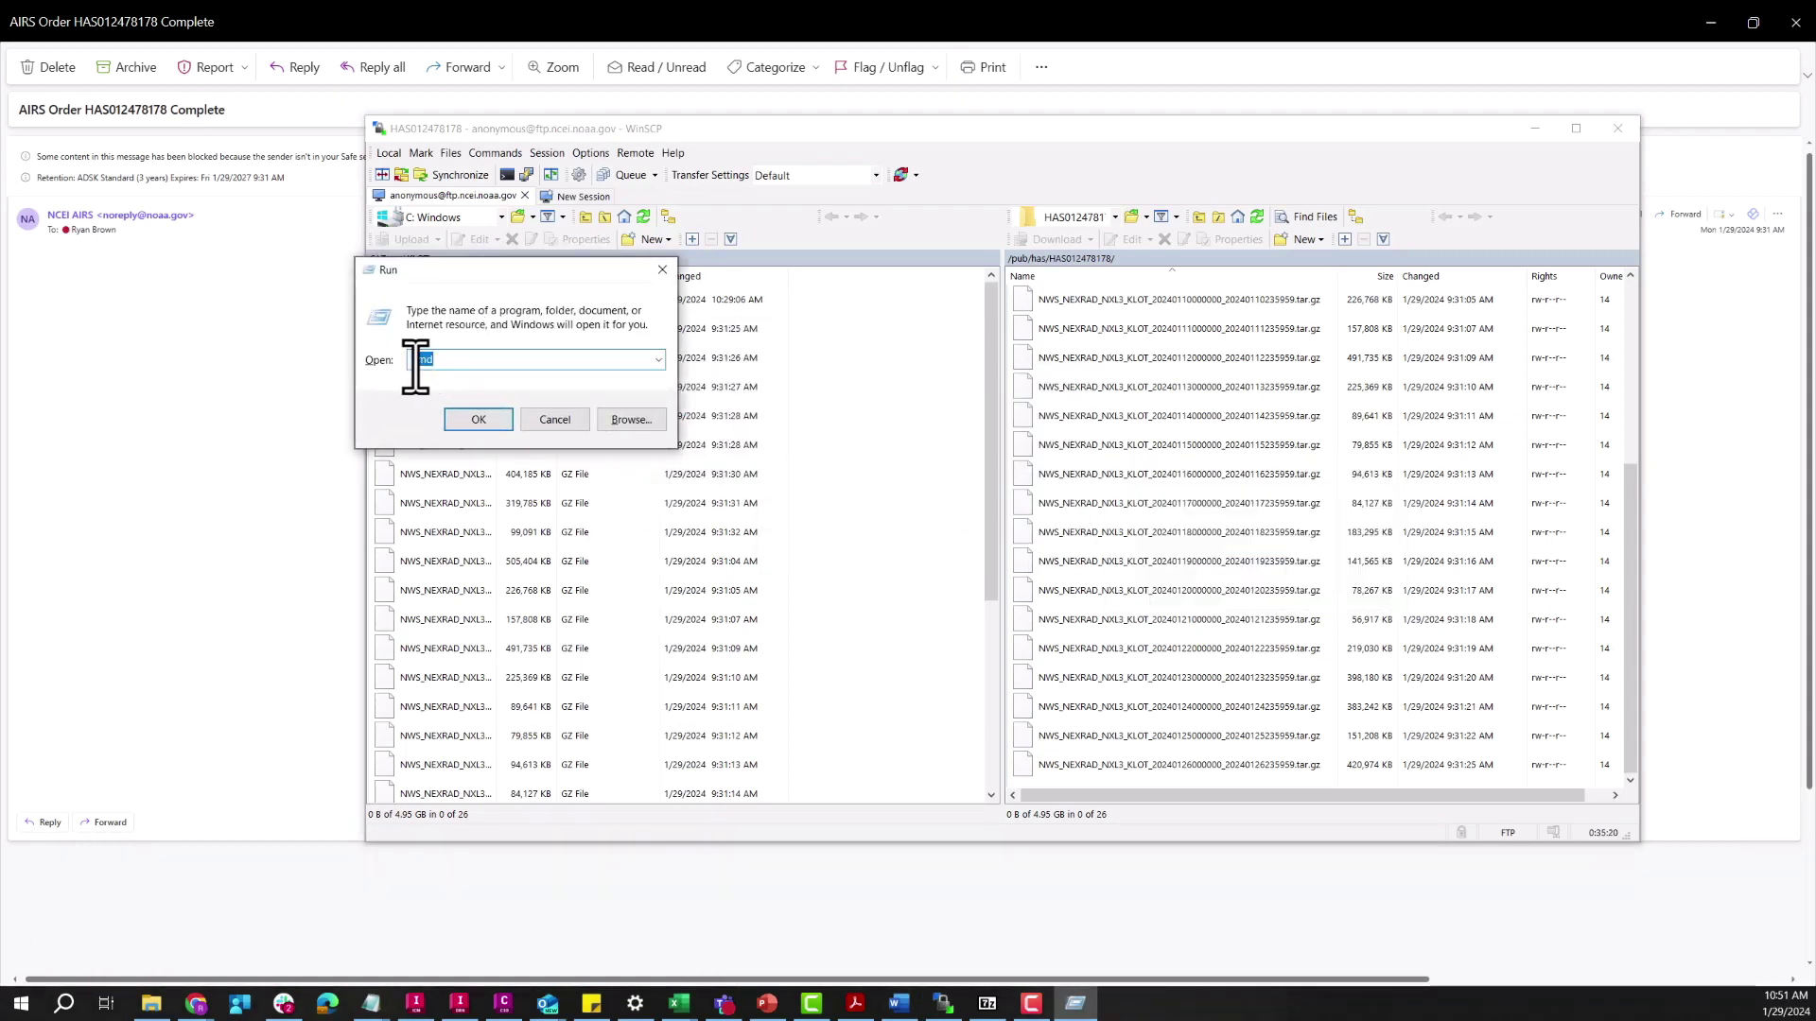
left_click(478, 420)
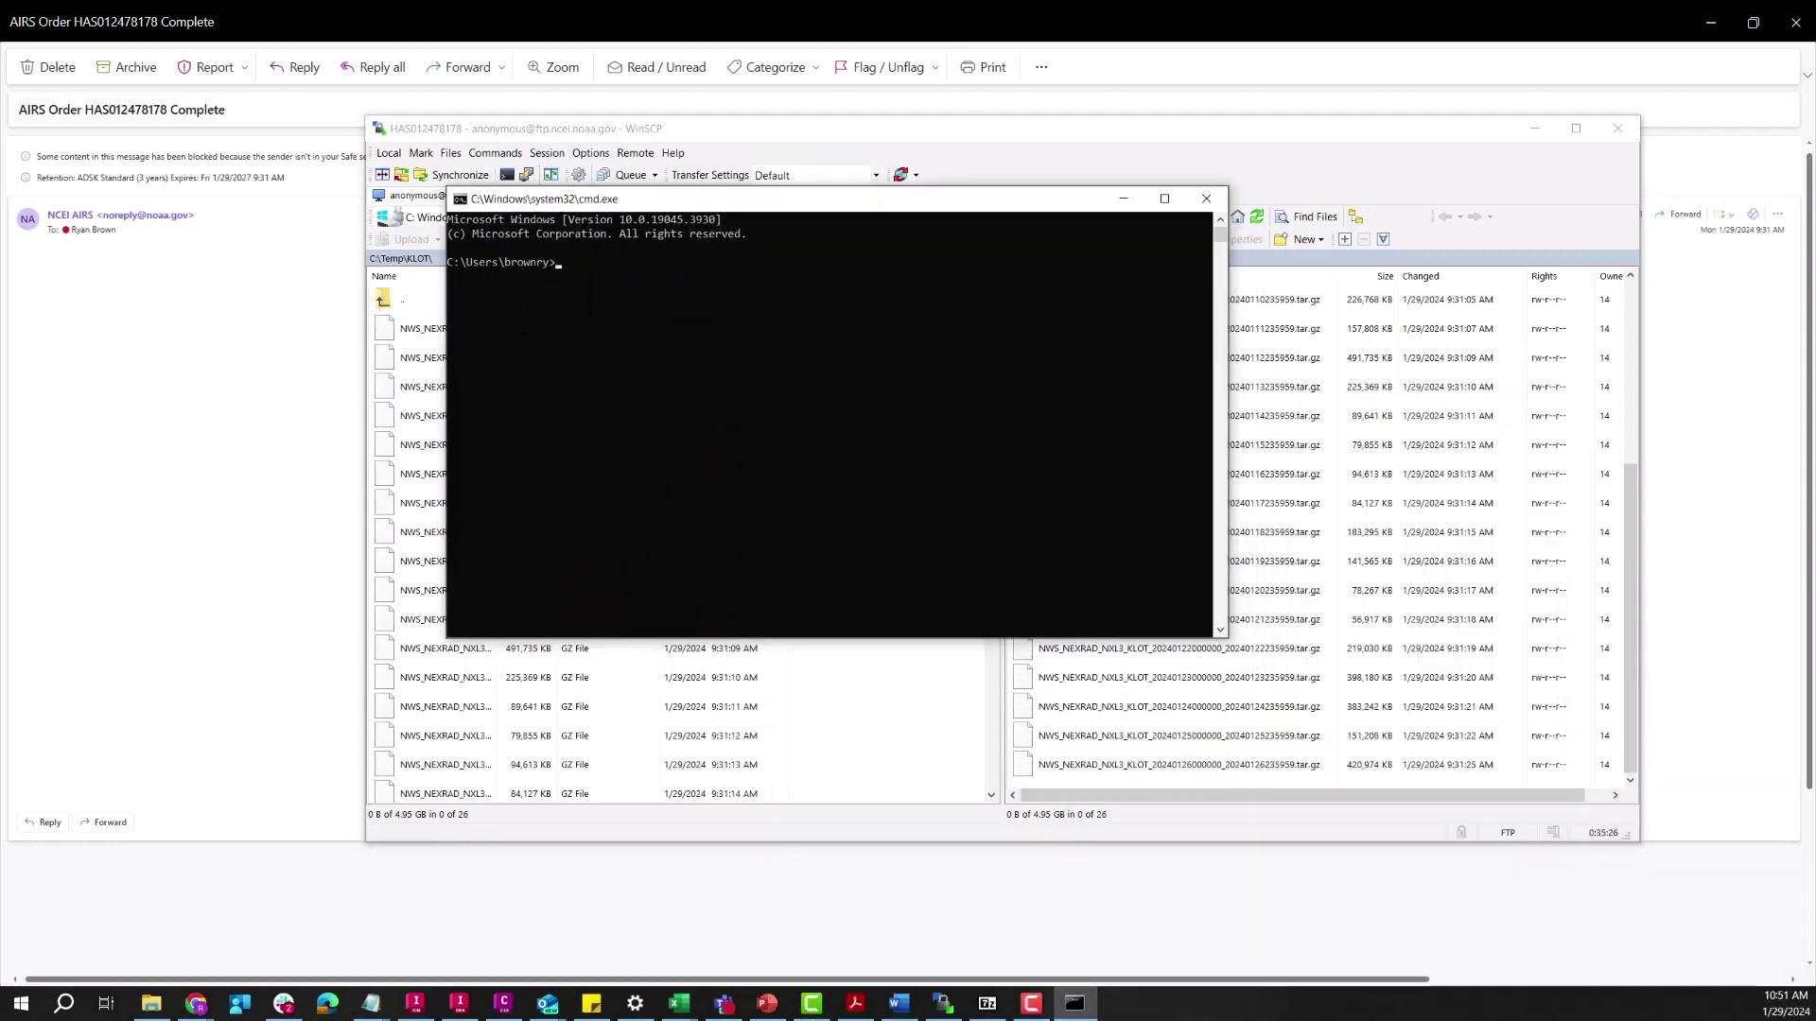
Change the command prompt's directory to C:\Temp\KLOT.
key("alt+Tab")
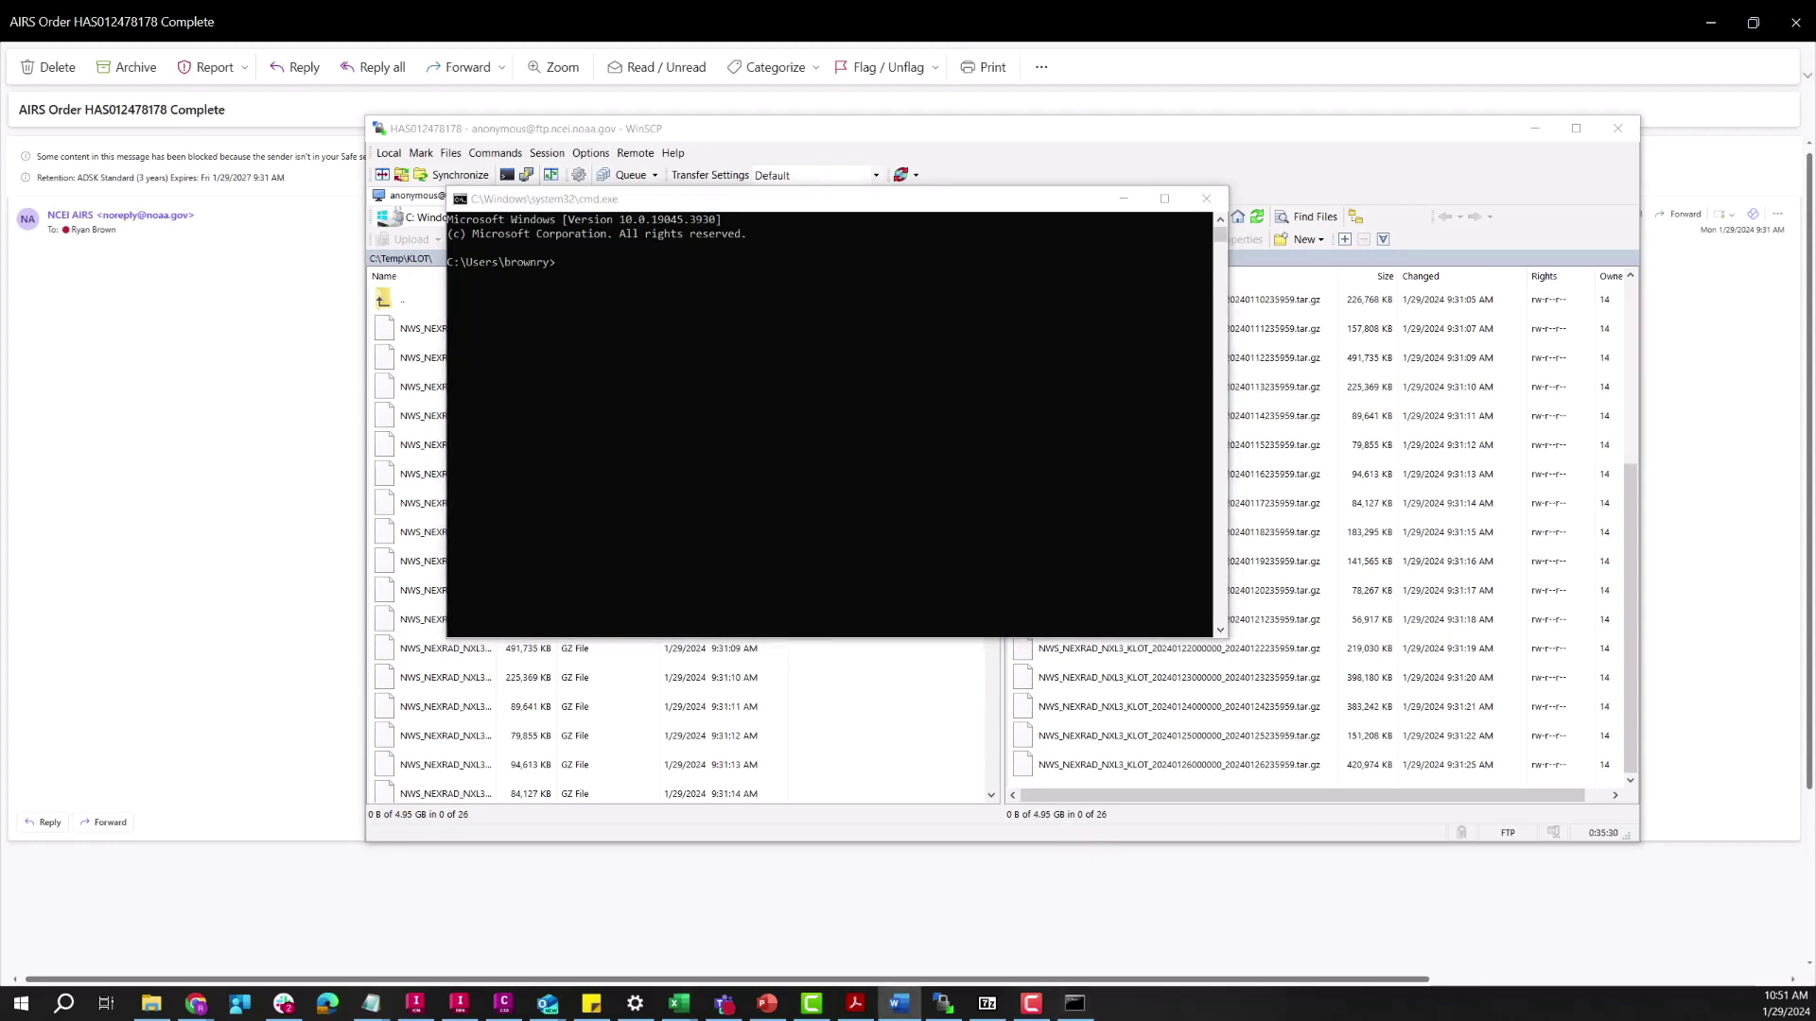
left_click(560, 270)
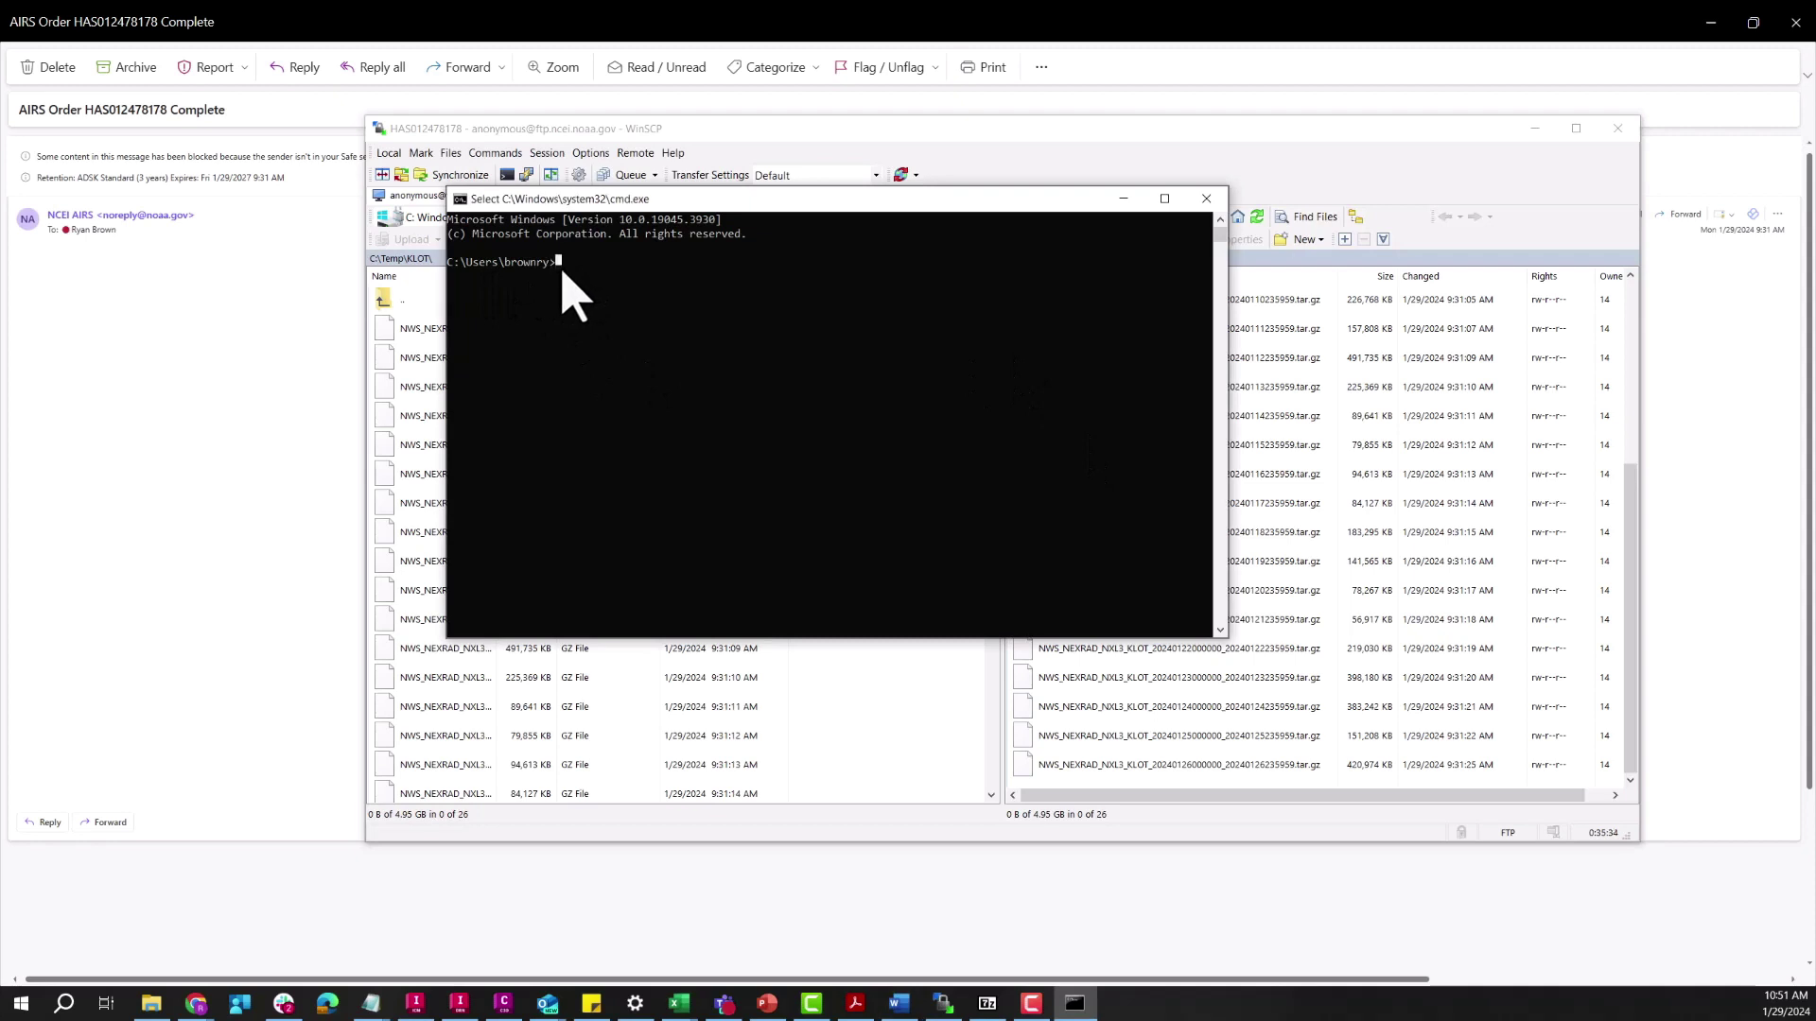
right_click(569, 277)
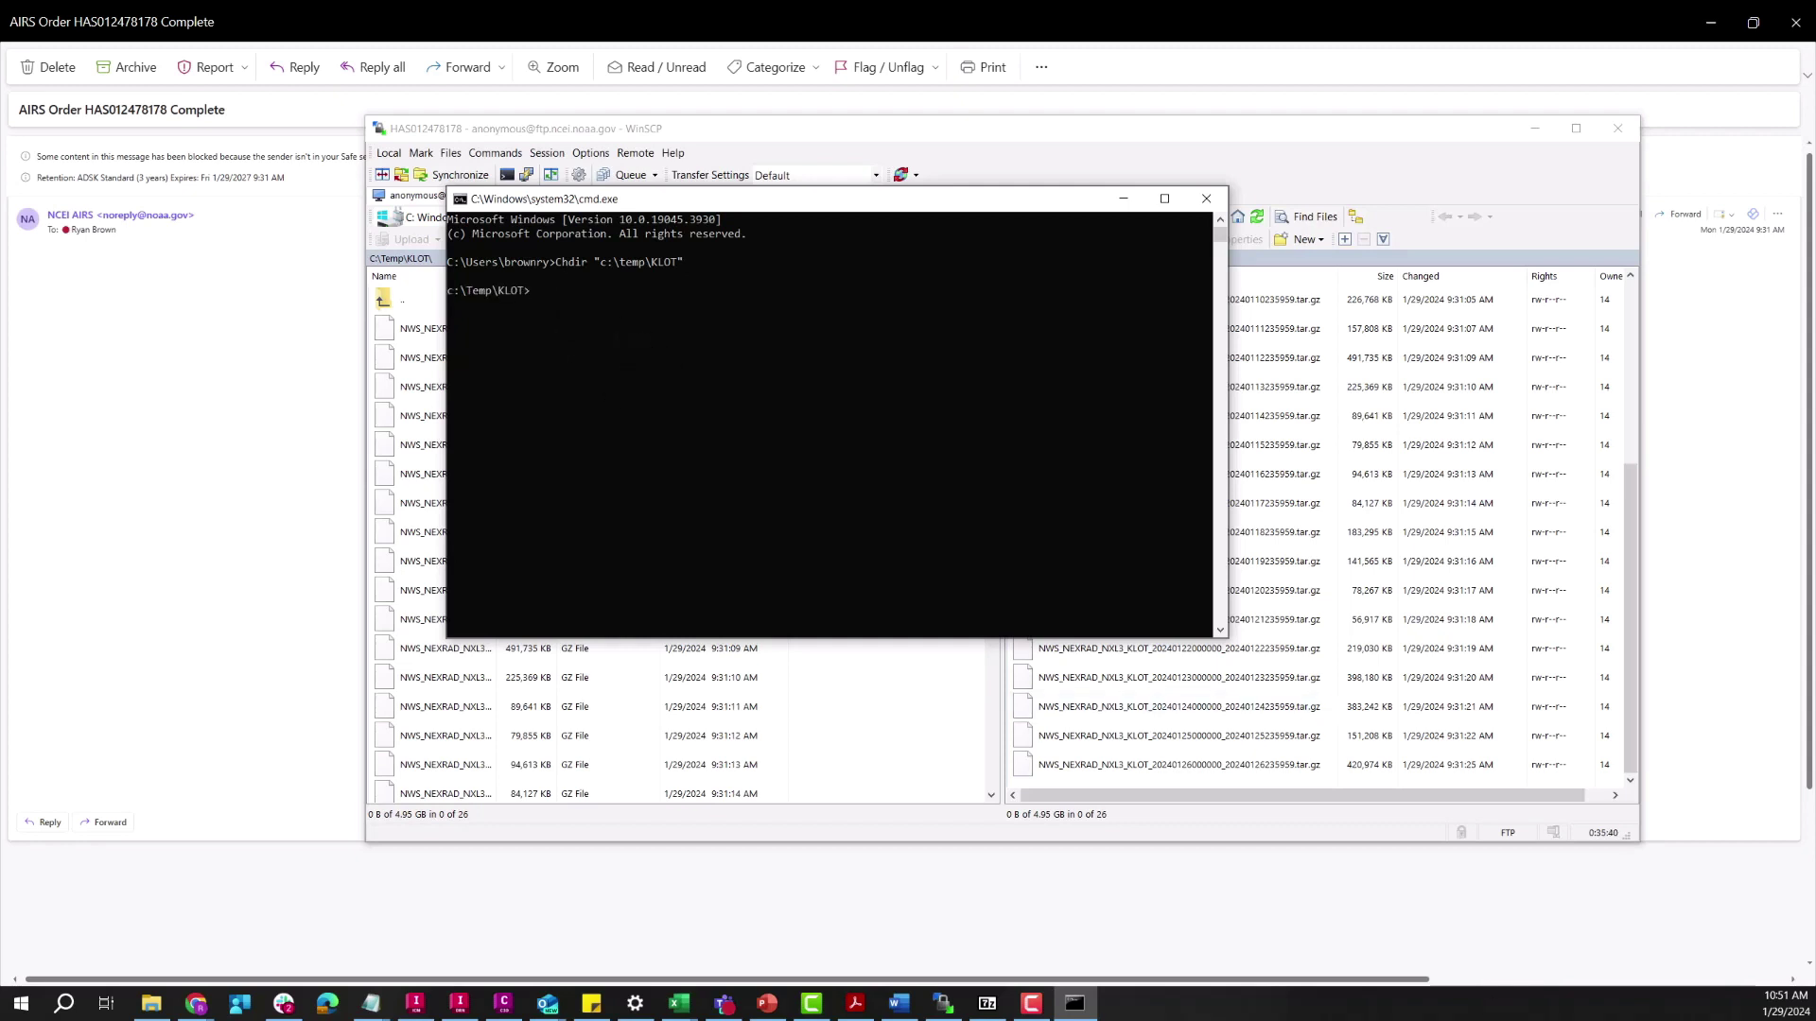
Extract every .gz archive with 7z.exe x *.gz and view the folder in 7-Zip.
left_click(898, 1006)
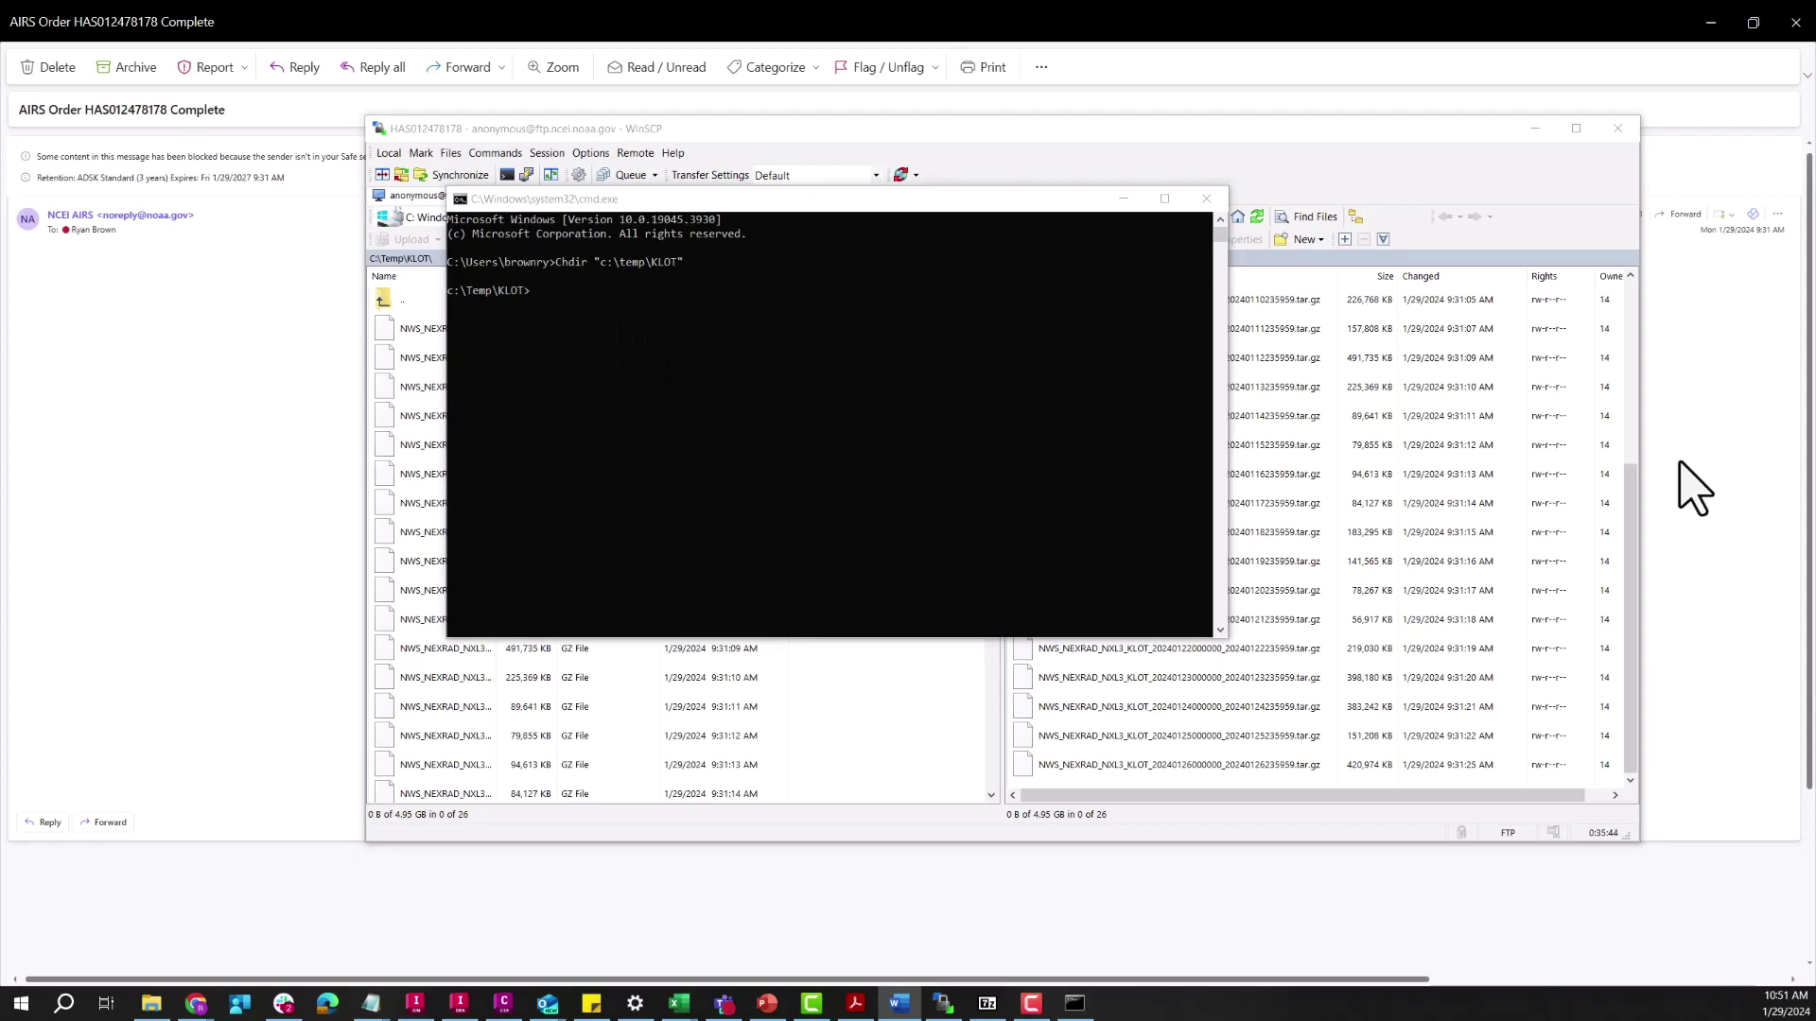
left_click(574, 319)
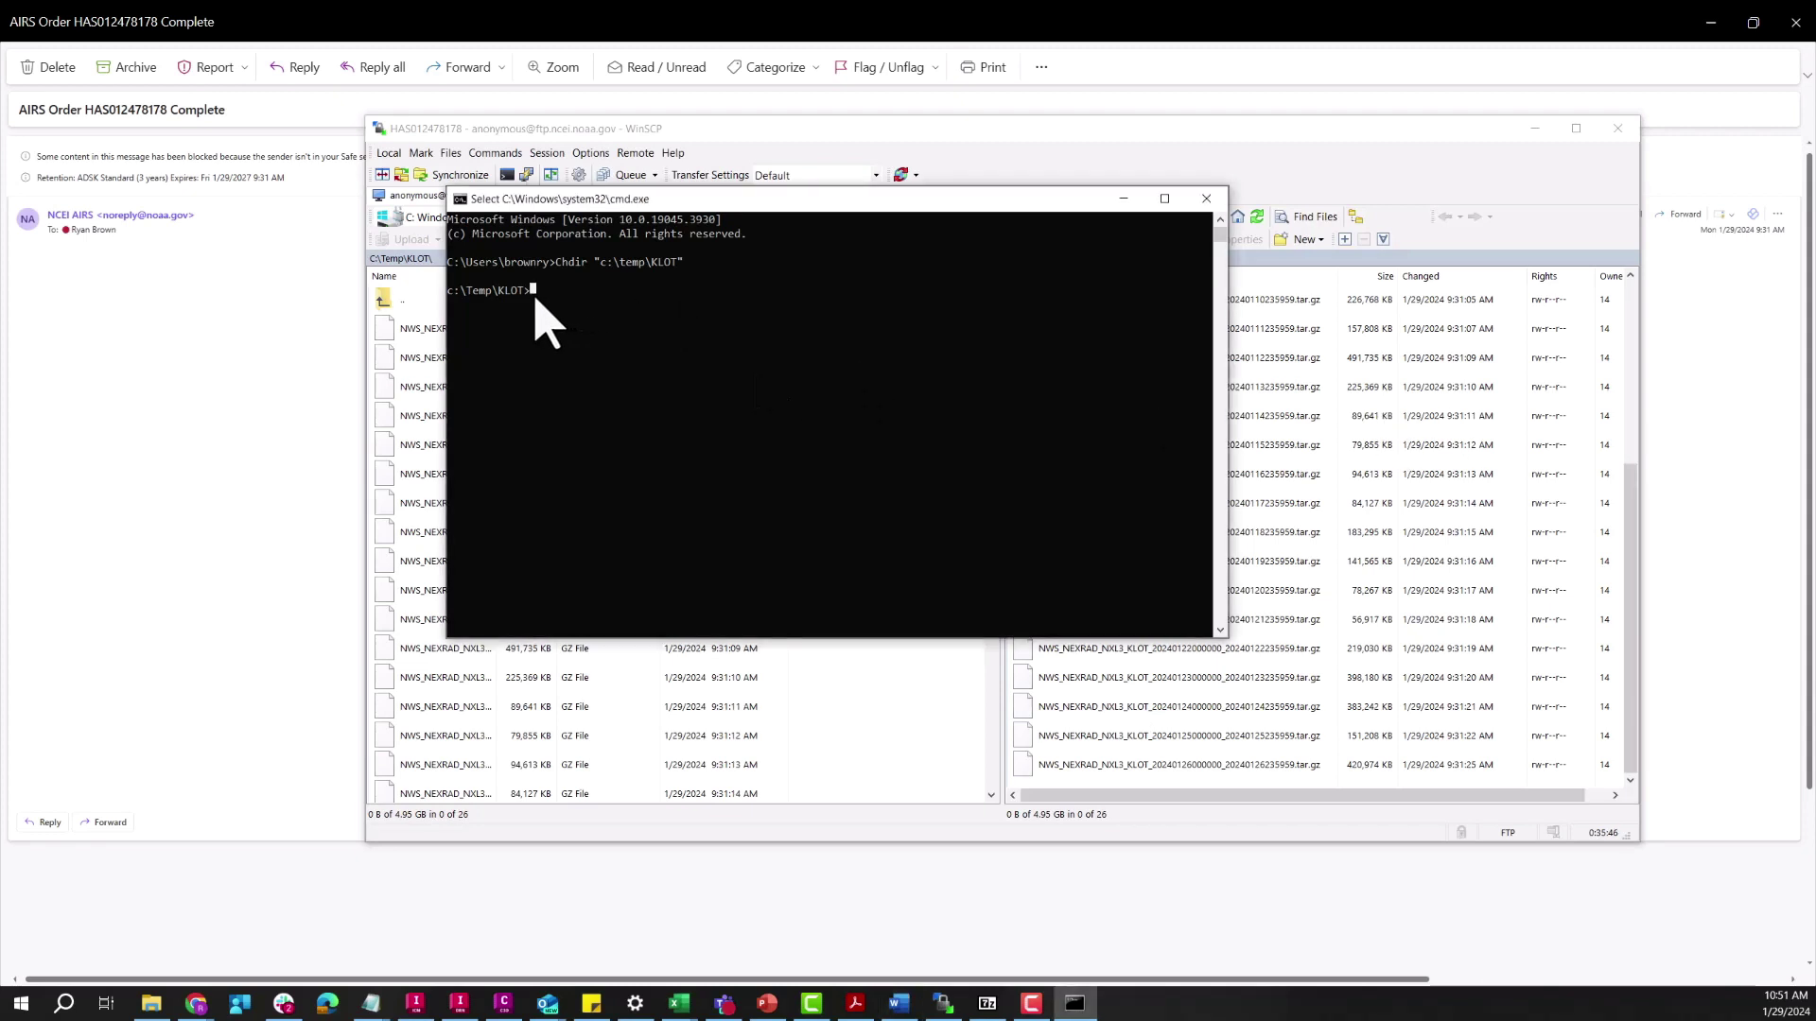
right_click(534, 289)
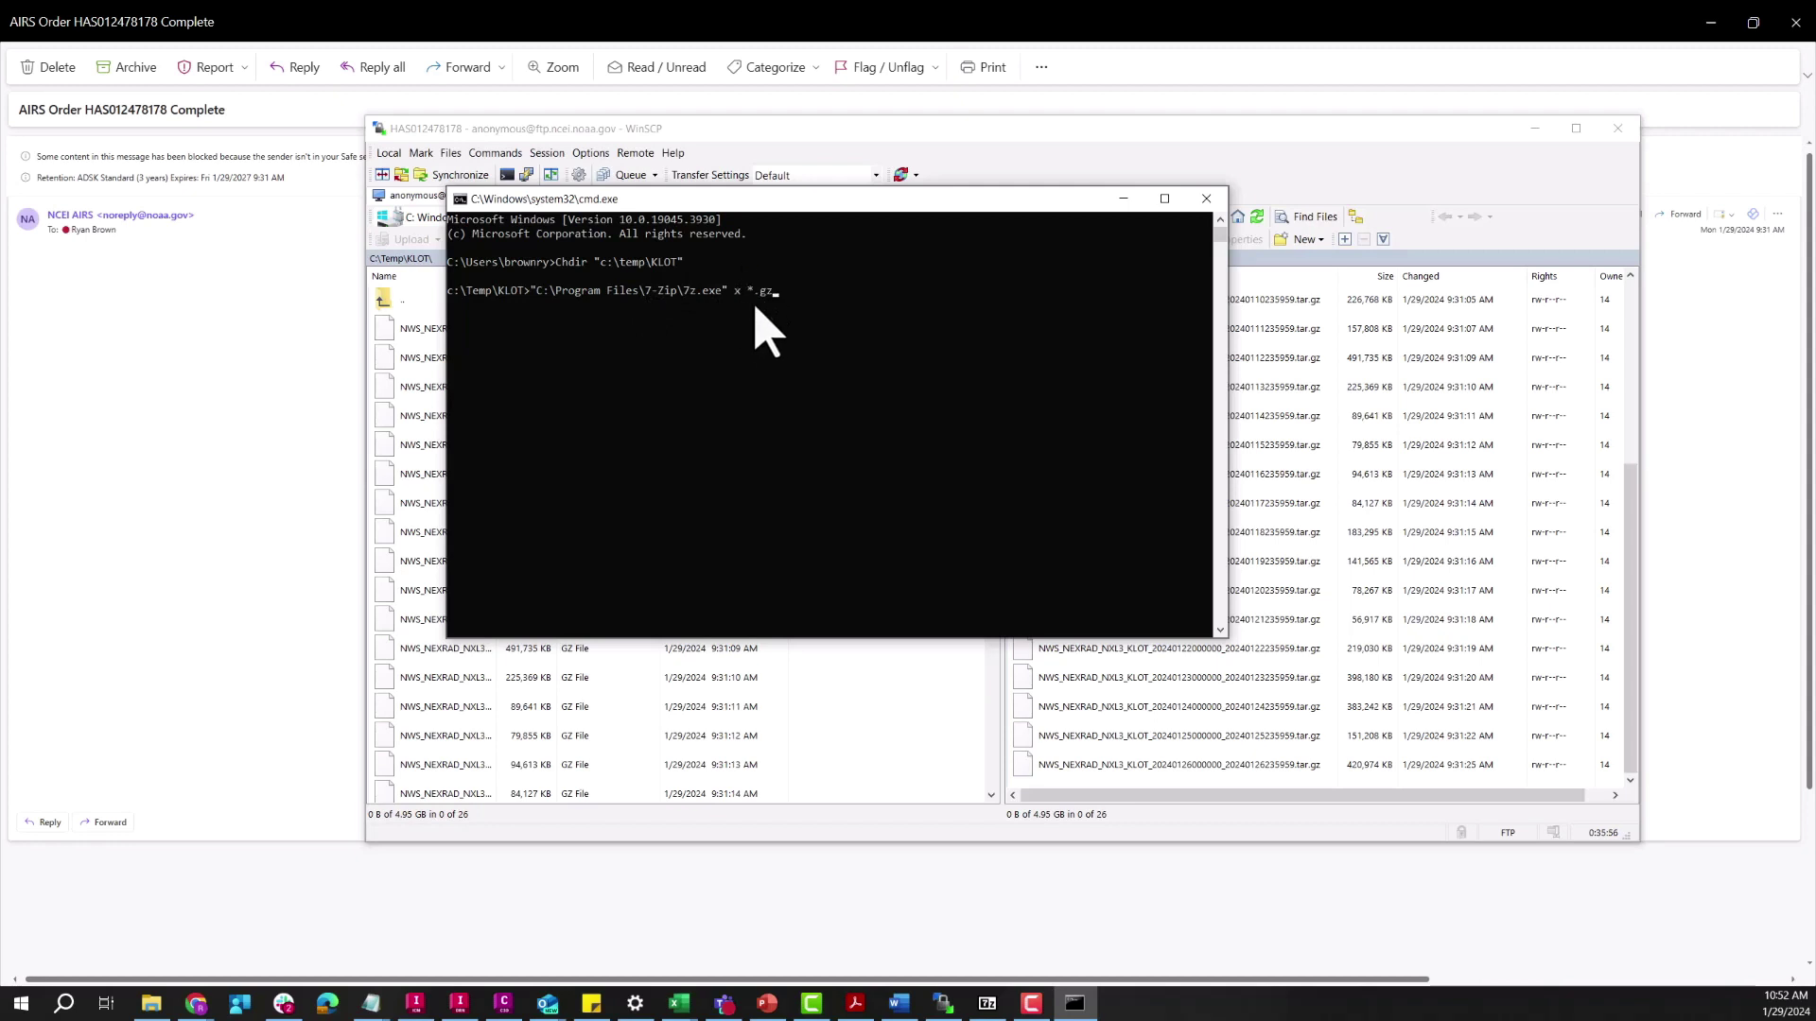
type("*.gz")
key("Return")
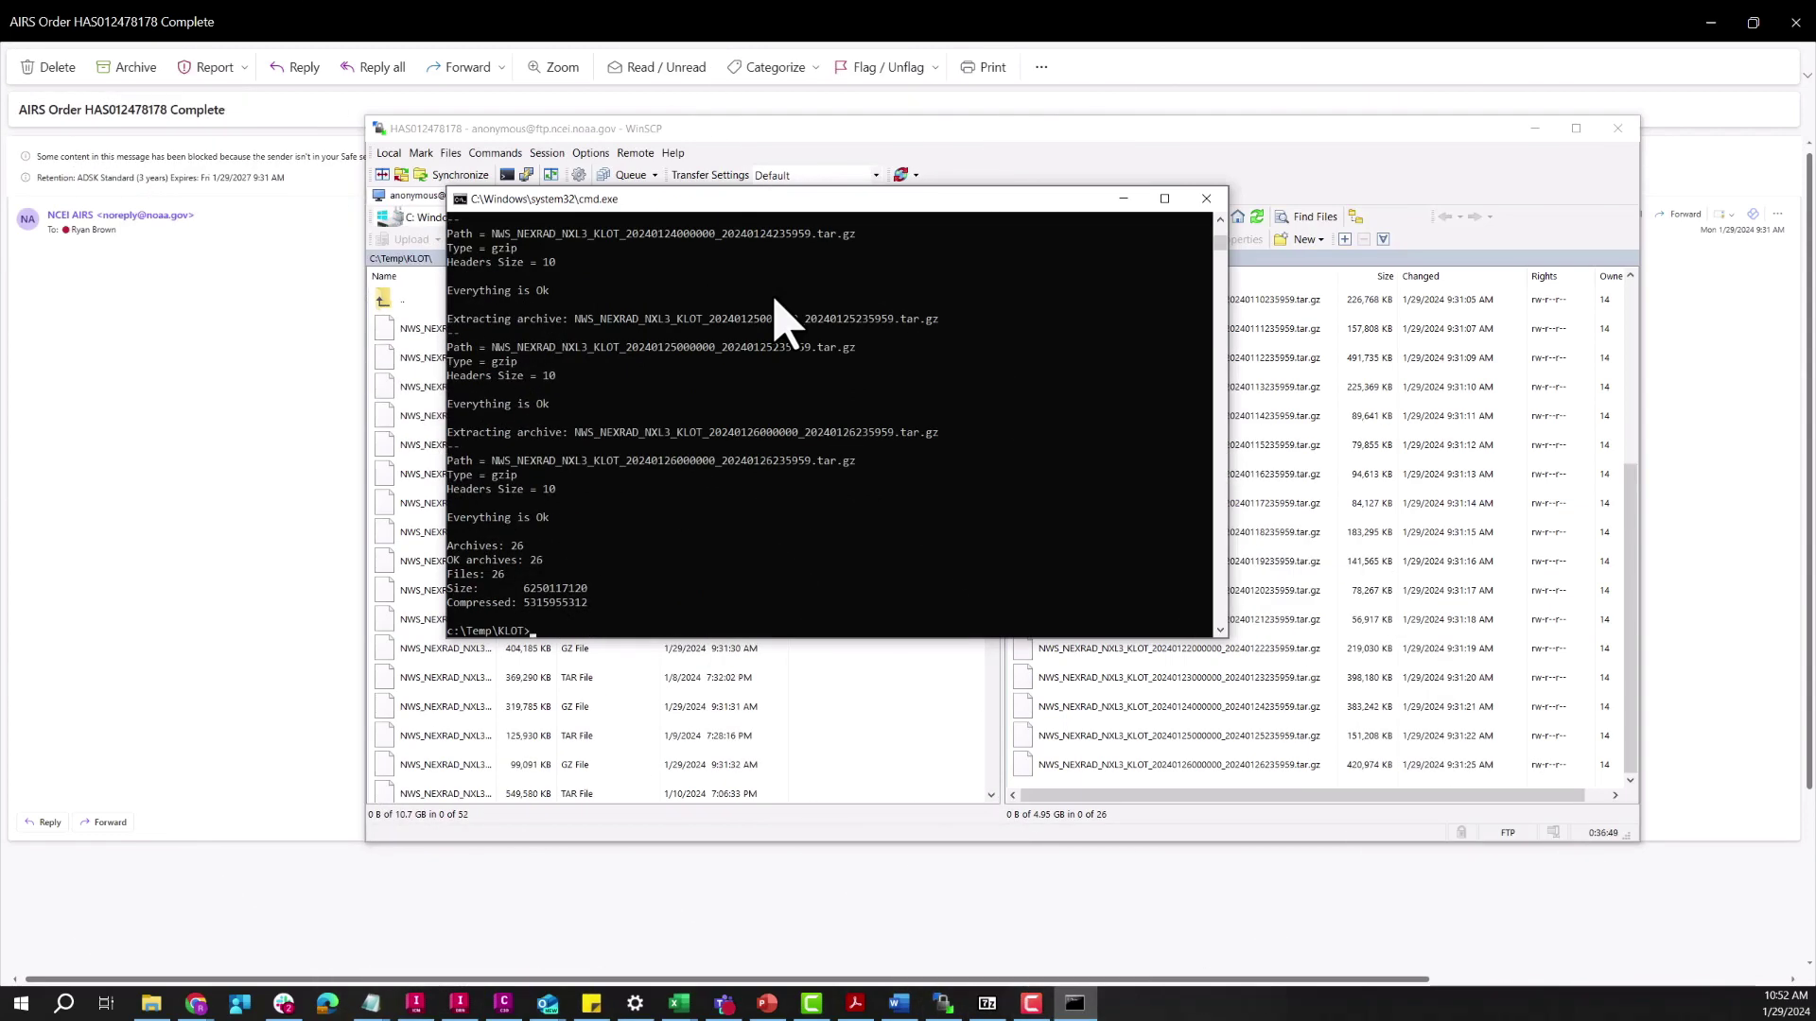
left_click(987, 1004)
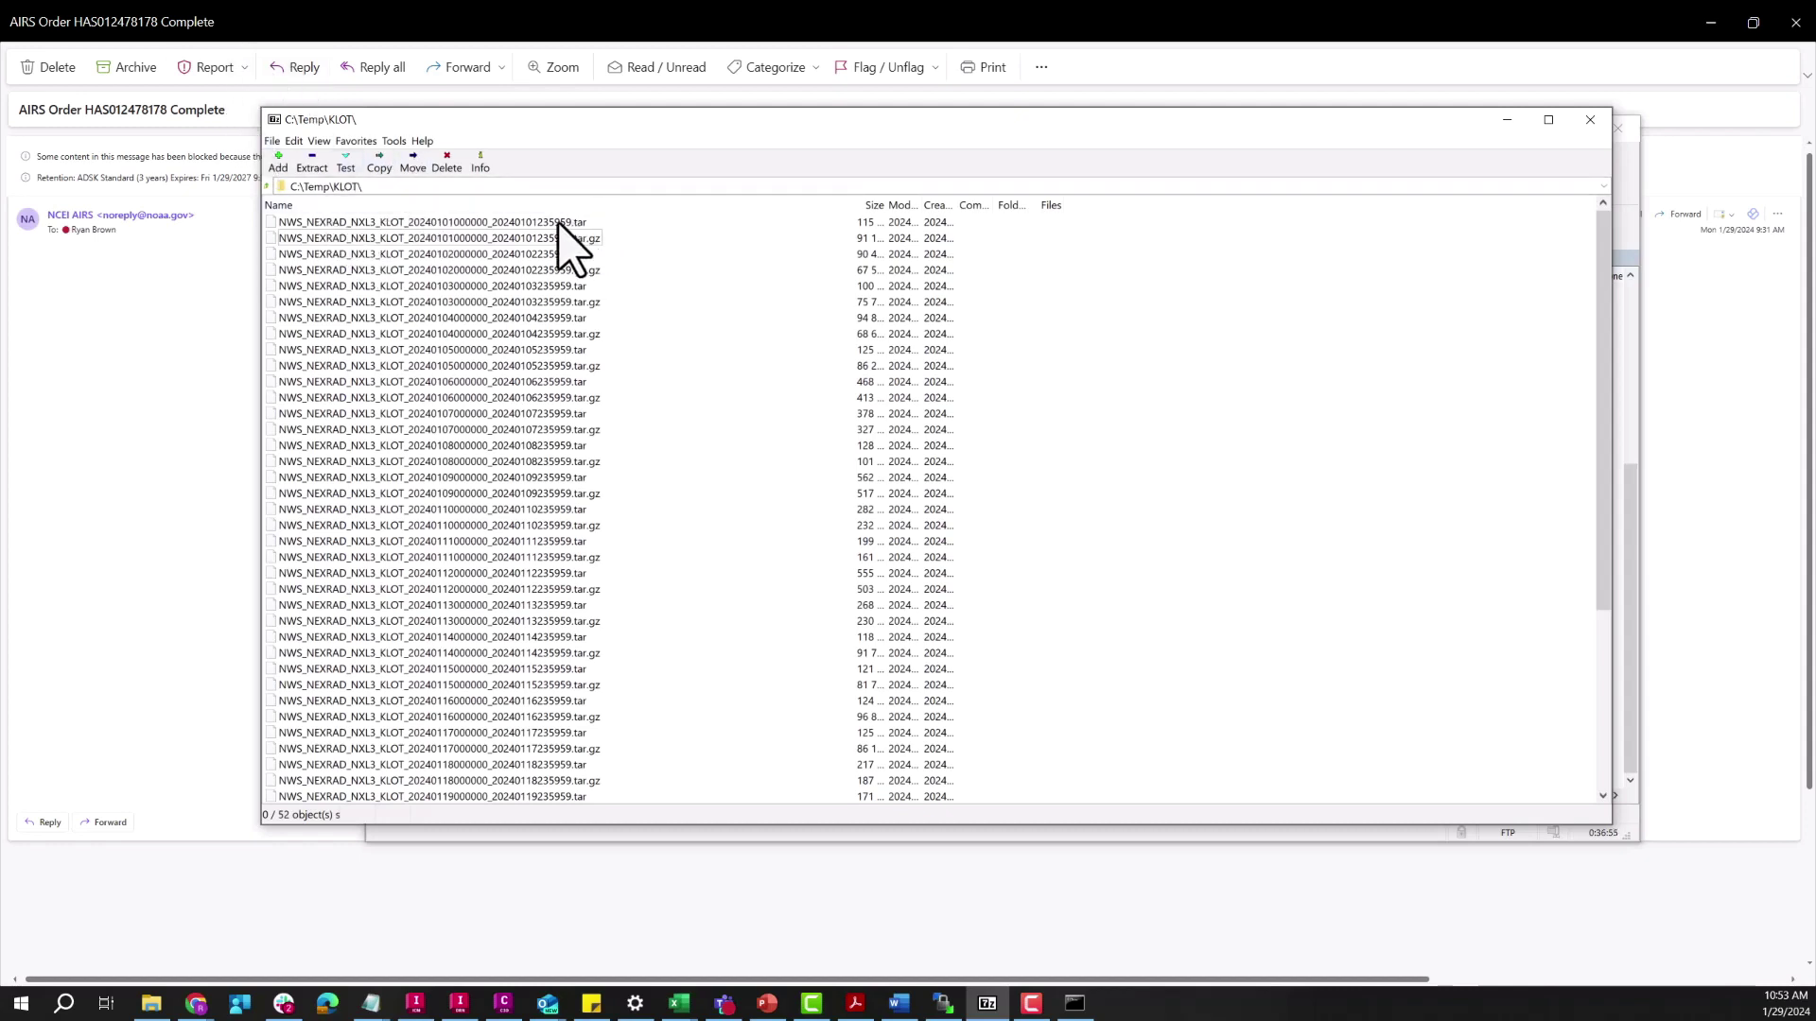
Open the NWS_NEXRAD_NXL3_KLOT_20240107 tar archive to browse its 15,943 files.
double_click(576, 412)
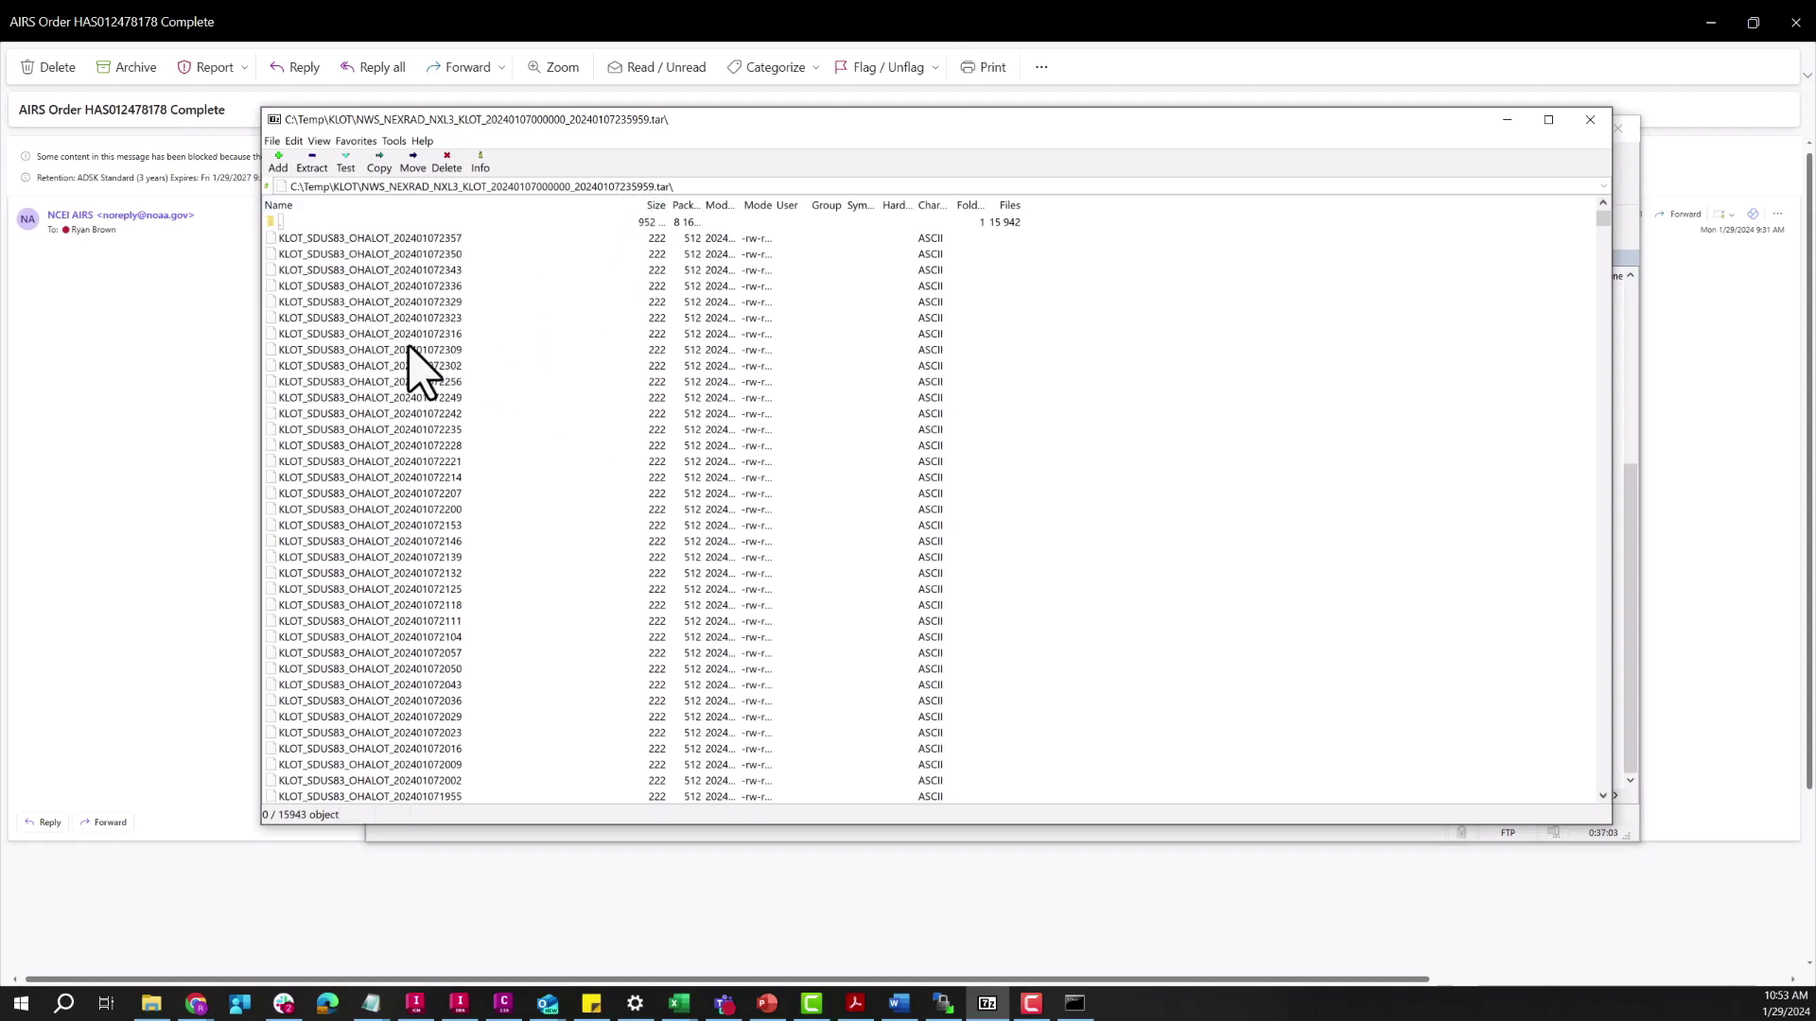
scroll(483, 409, "down", 6)
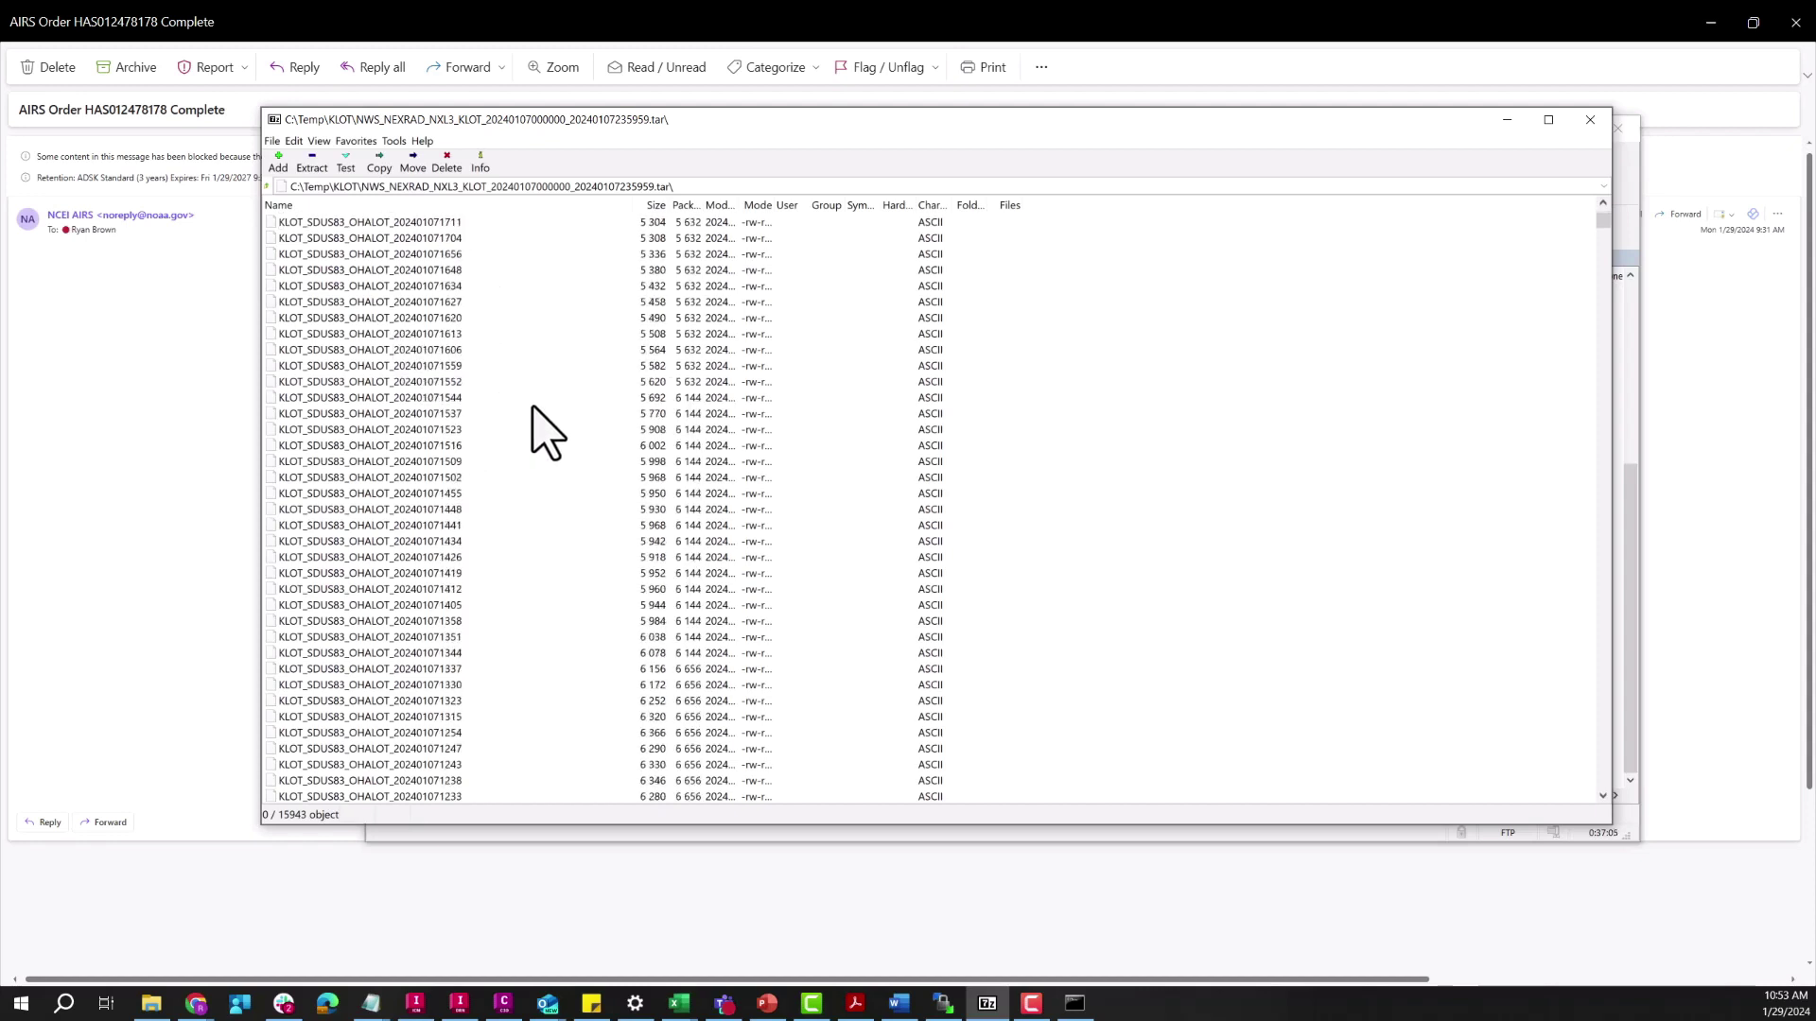
scroll(483, 409, "down", 8)
scroll(568, 441, "down", 8)
scroll(653, 510, "down", 6)
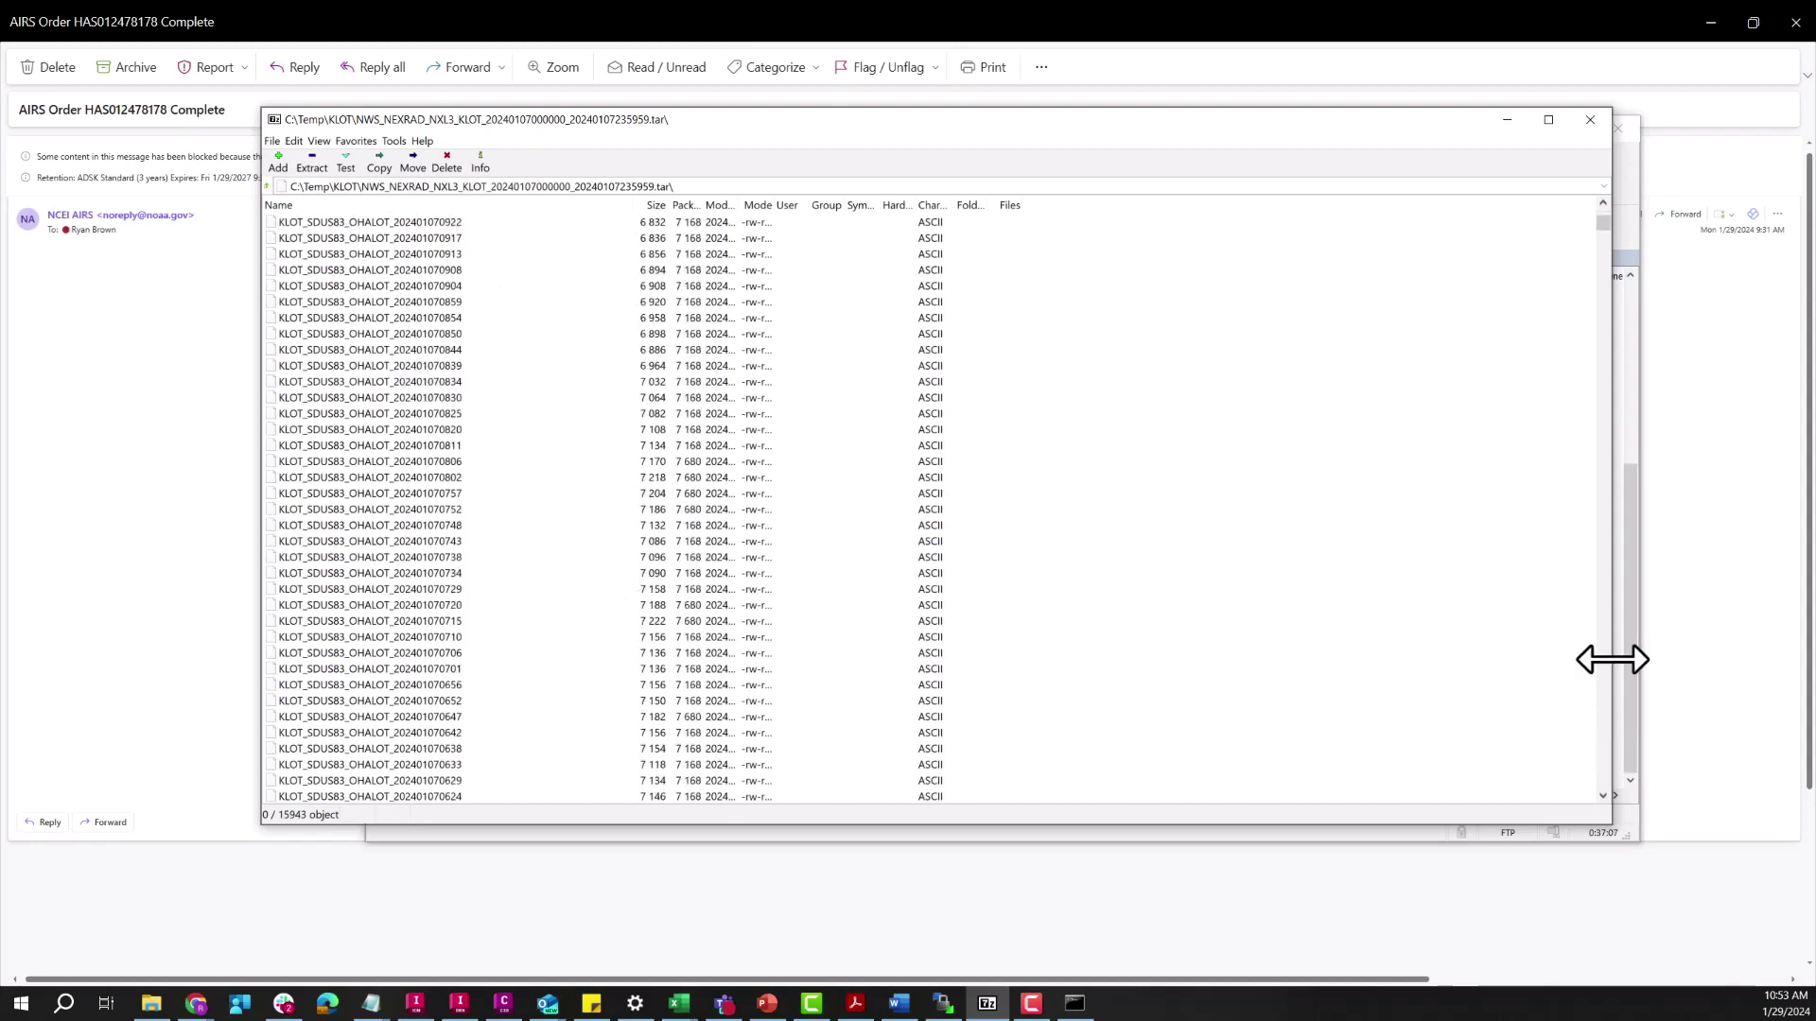
left_click_drag(1603, 224, 1617, 539)
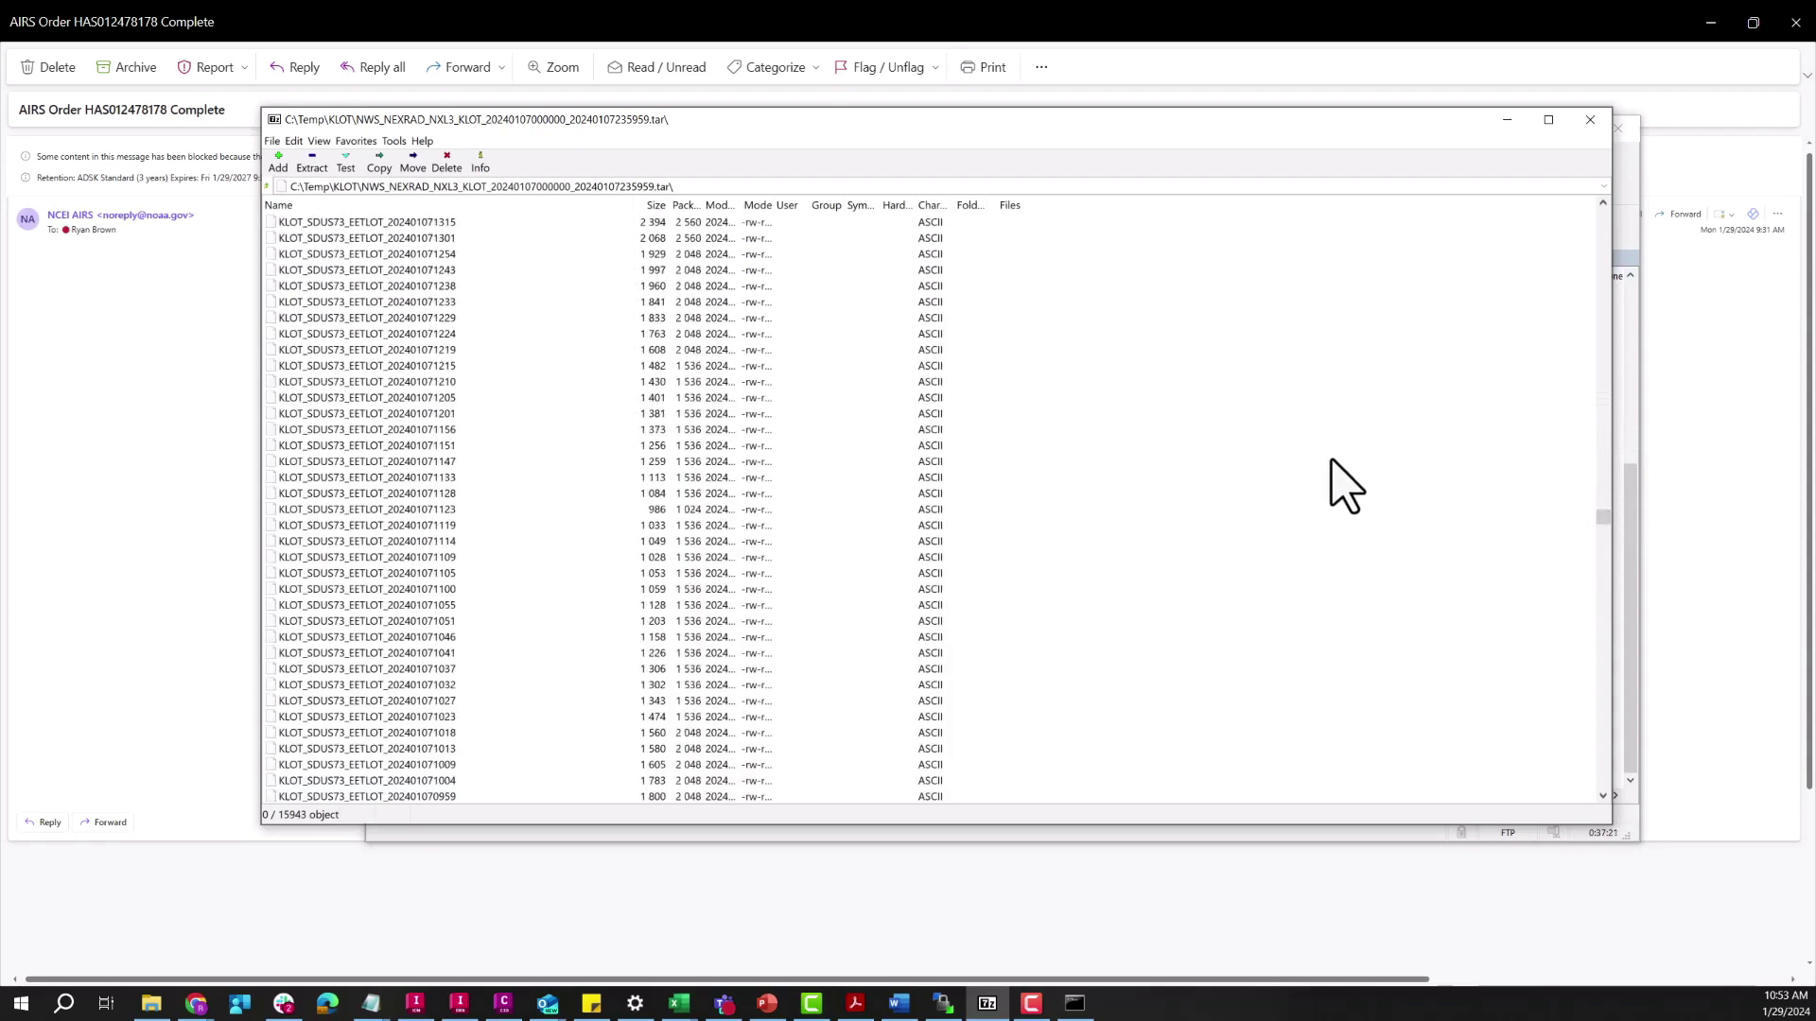
scroll(1237, 391, "down", 10)
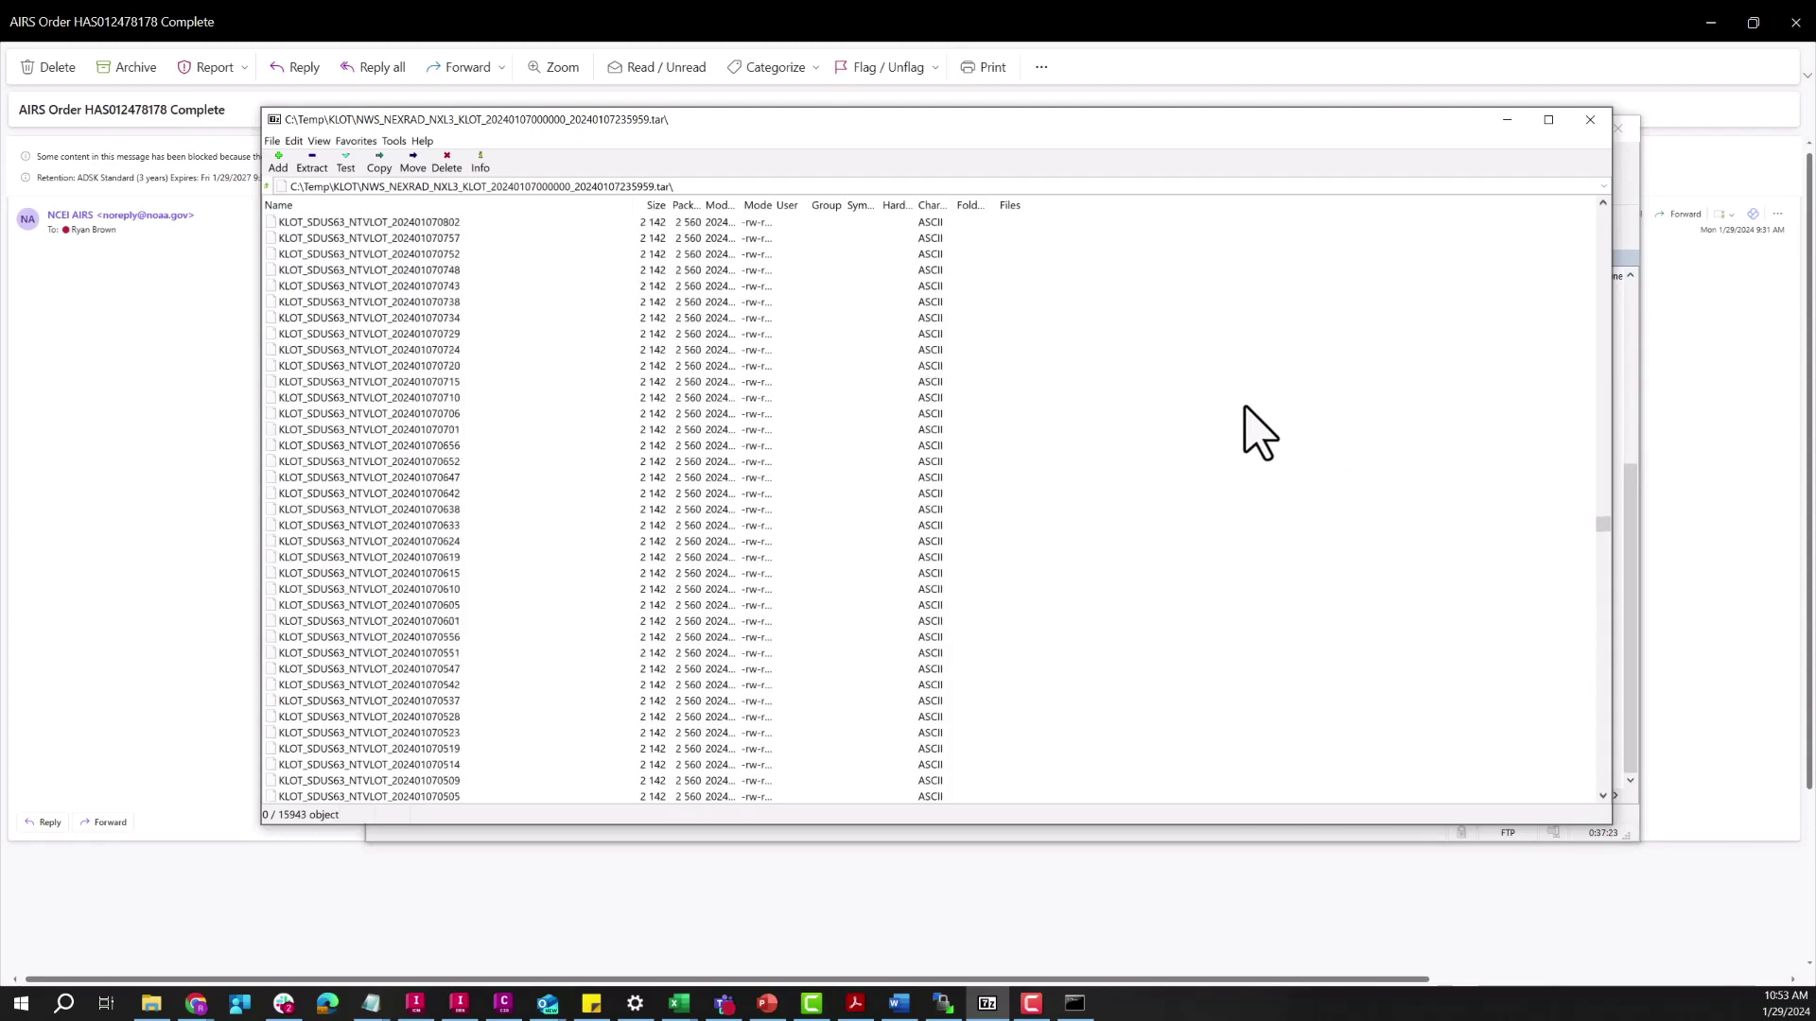
scroll(1242, 418, "up", 5)
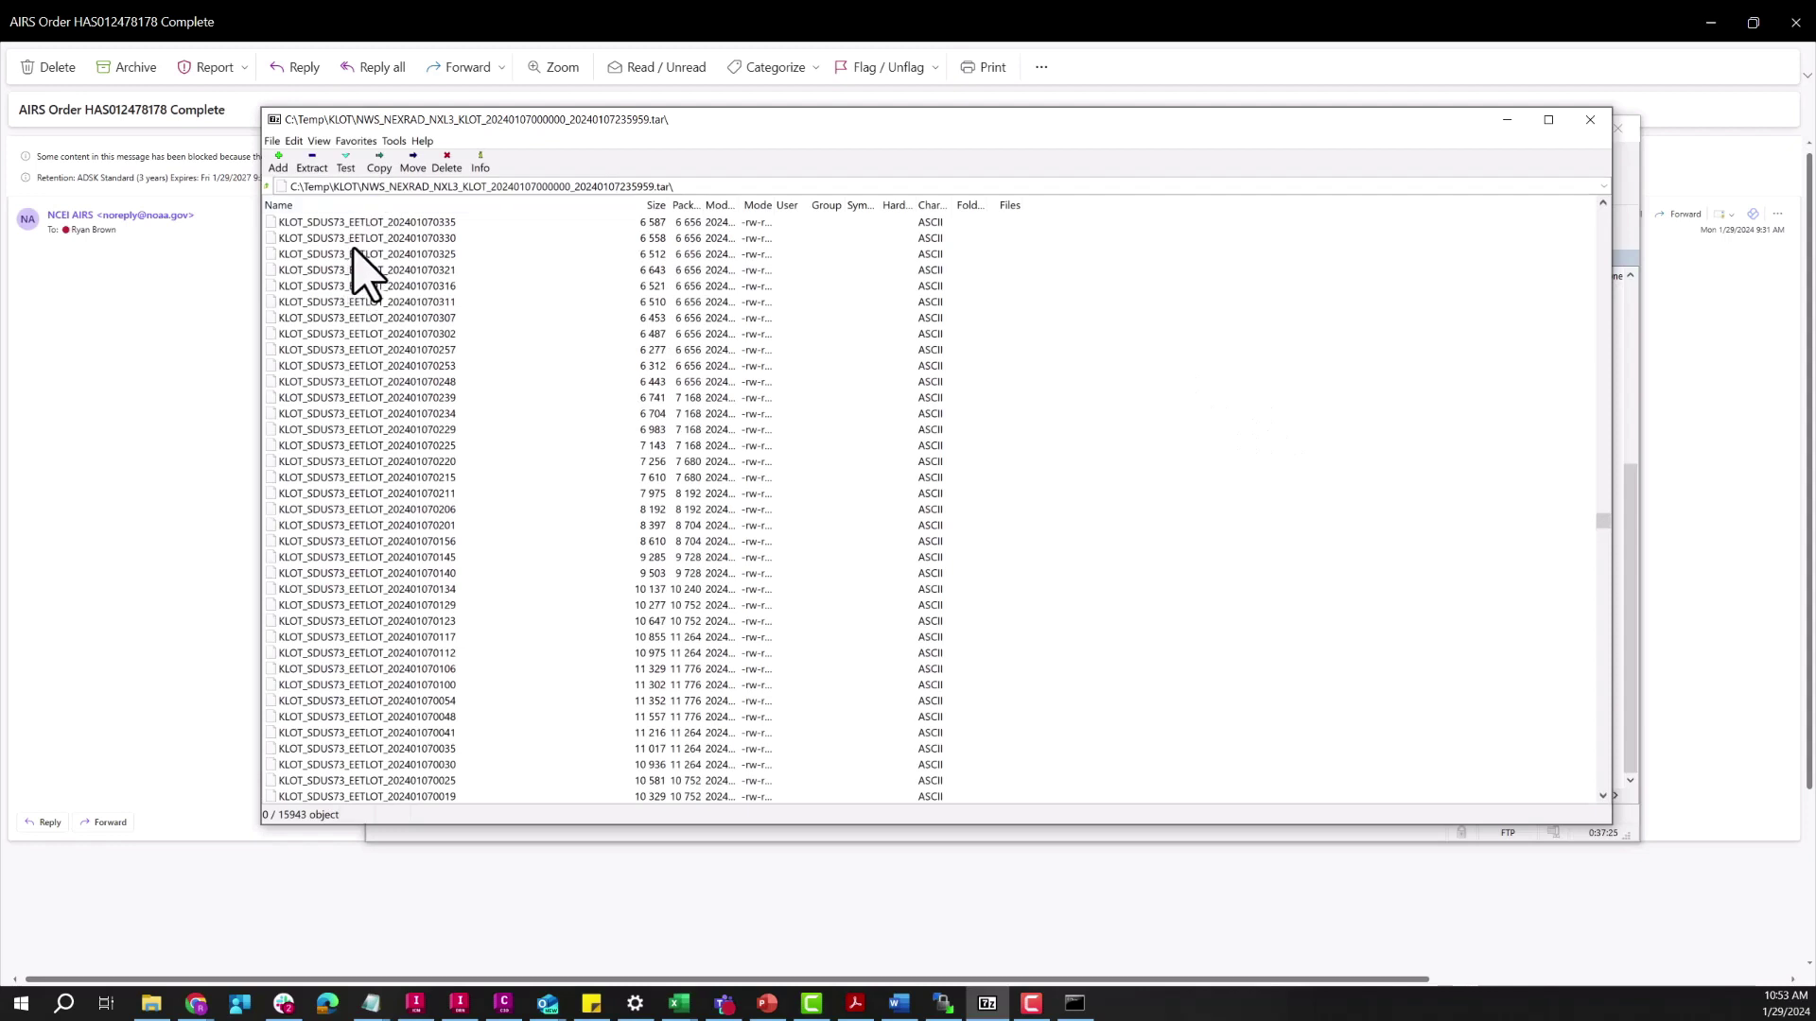
scroll(340, 285, "up", 5)
scroll(327, 292, "up", 3)
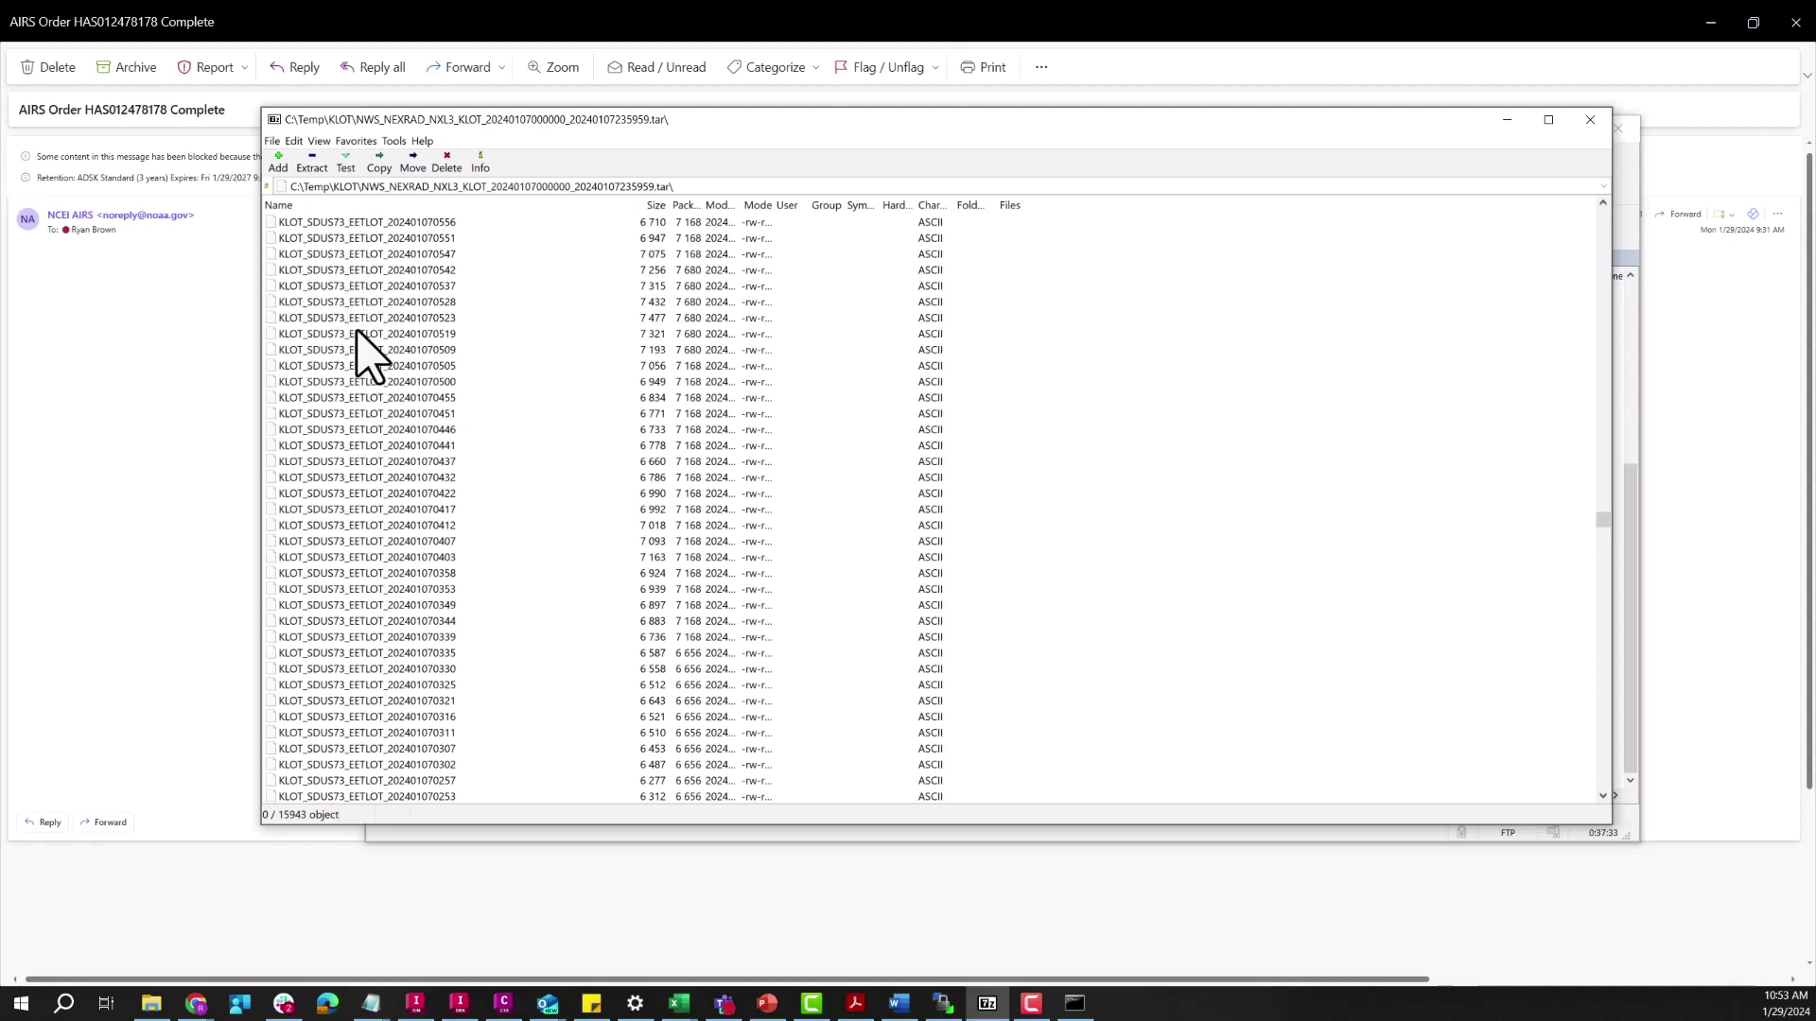
scroll(369, 326, "up", 10)
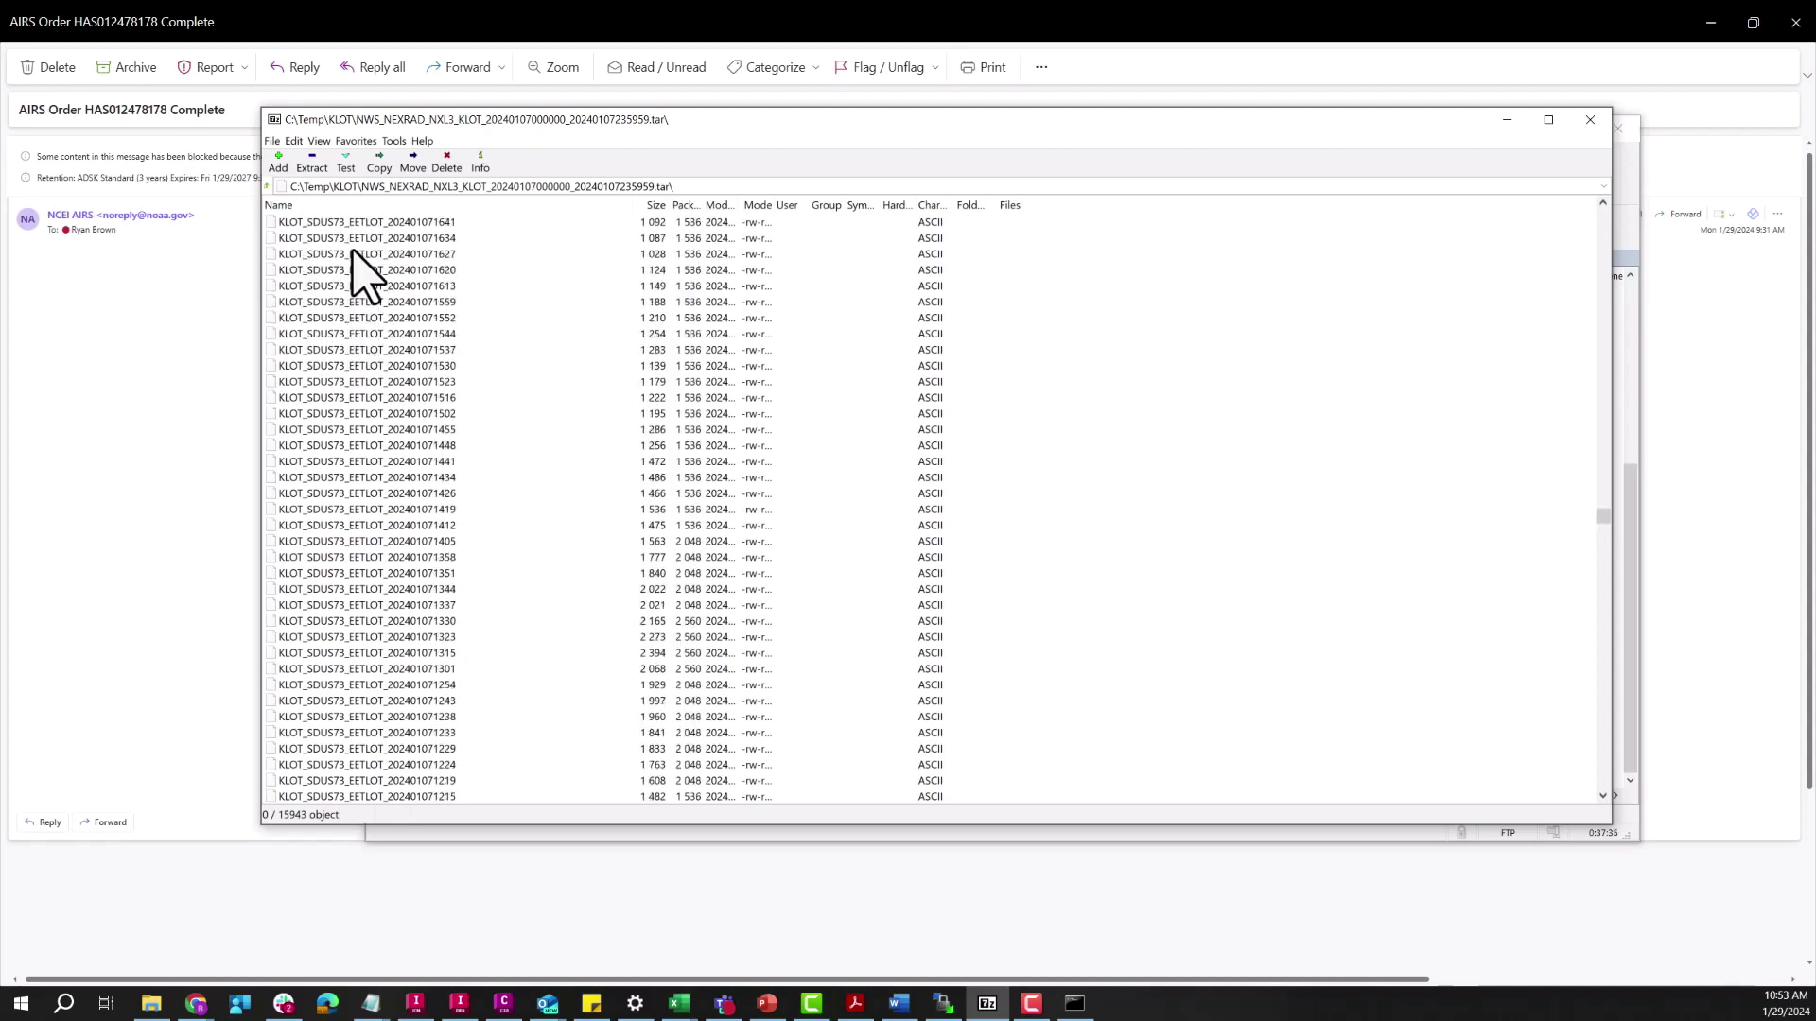
scroll(366, 277, "up", 5)
scroll(369, 283, "up", 5)
scroll(369, 291, "up", 5)
scroll(371, 298, "up", 5)
scroll(384, 306, "up", 5)
scroll(398, 312, "up", 5)
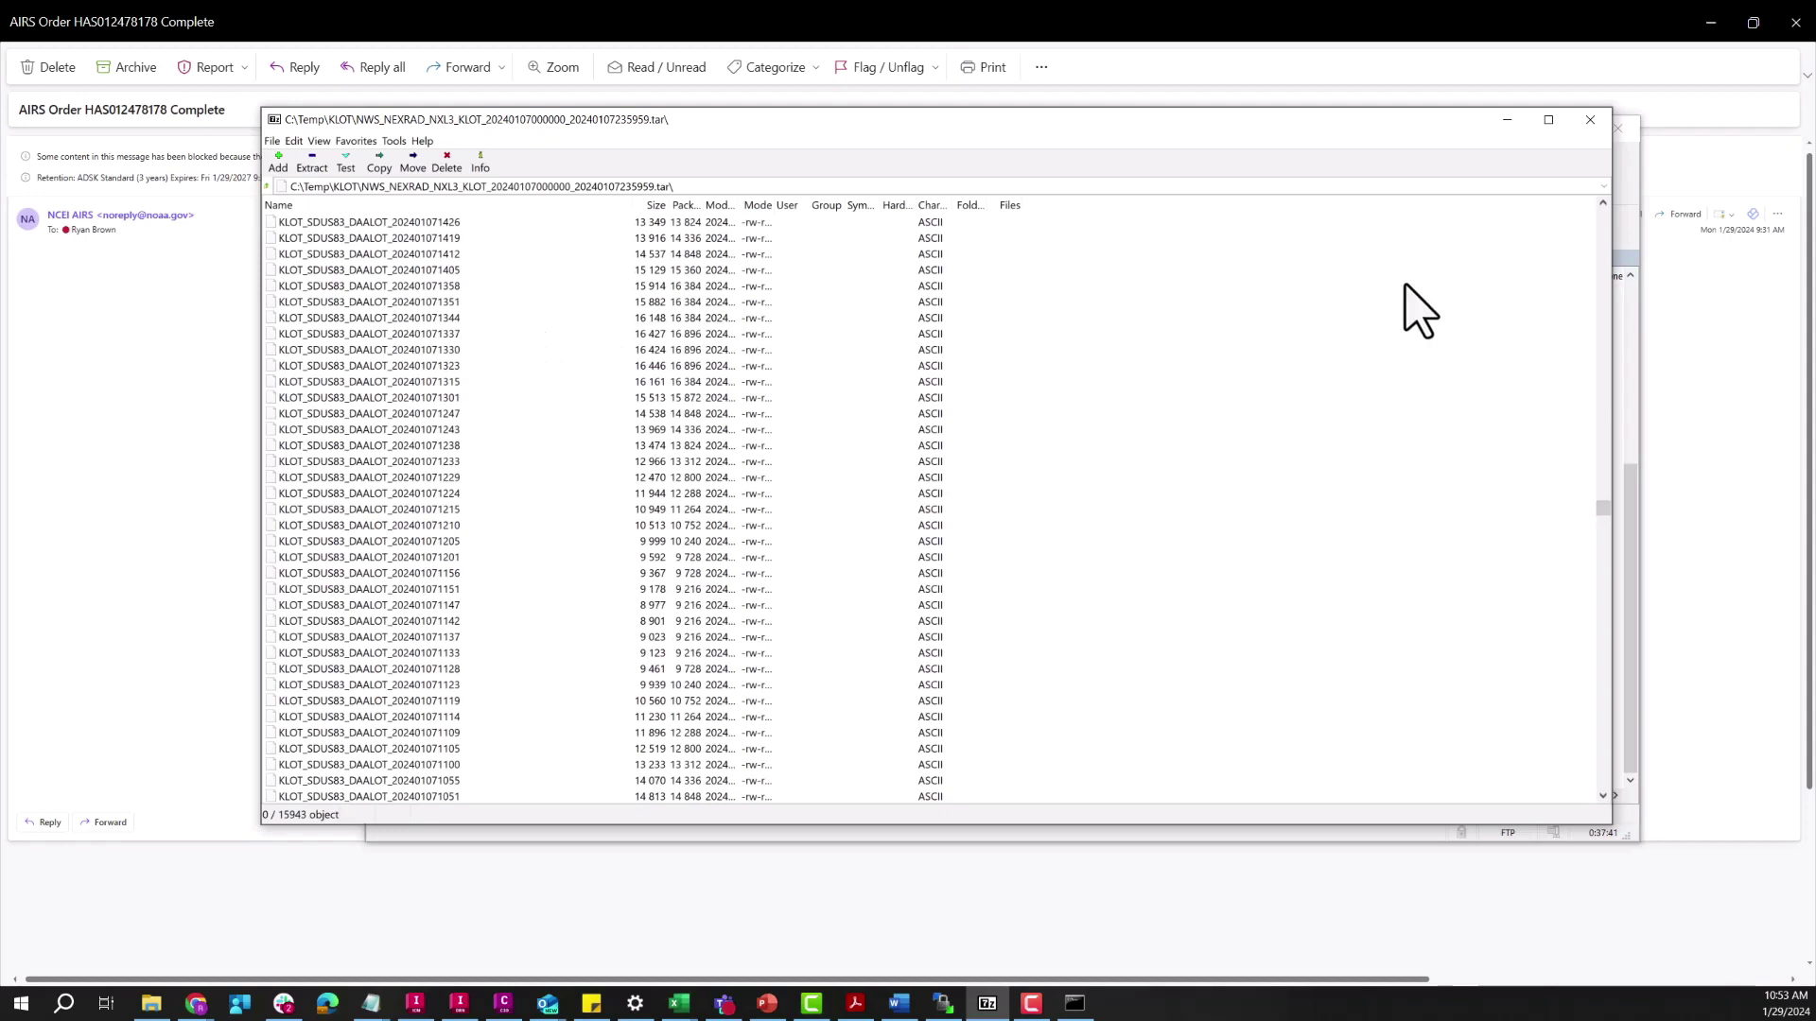
Run 7z x on NWS_NEXRAD_NXL3_KLOT_*.tar, extracting KLOT_SDUS83_DPR* files to C:\temp\kokx\dpr.
key("alt+Tab")
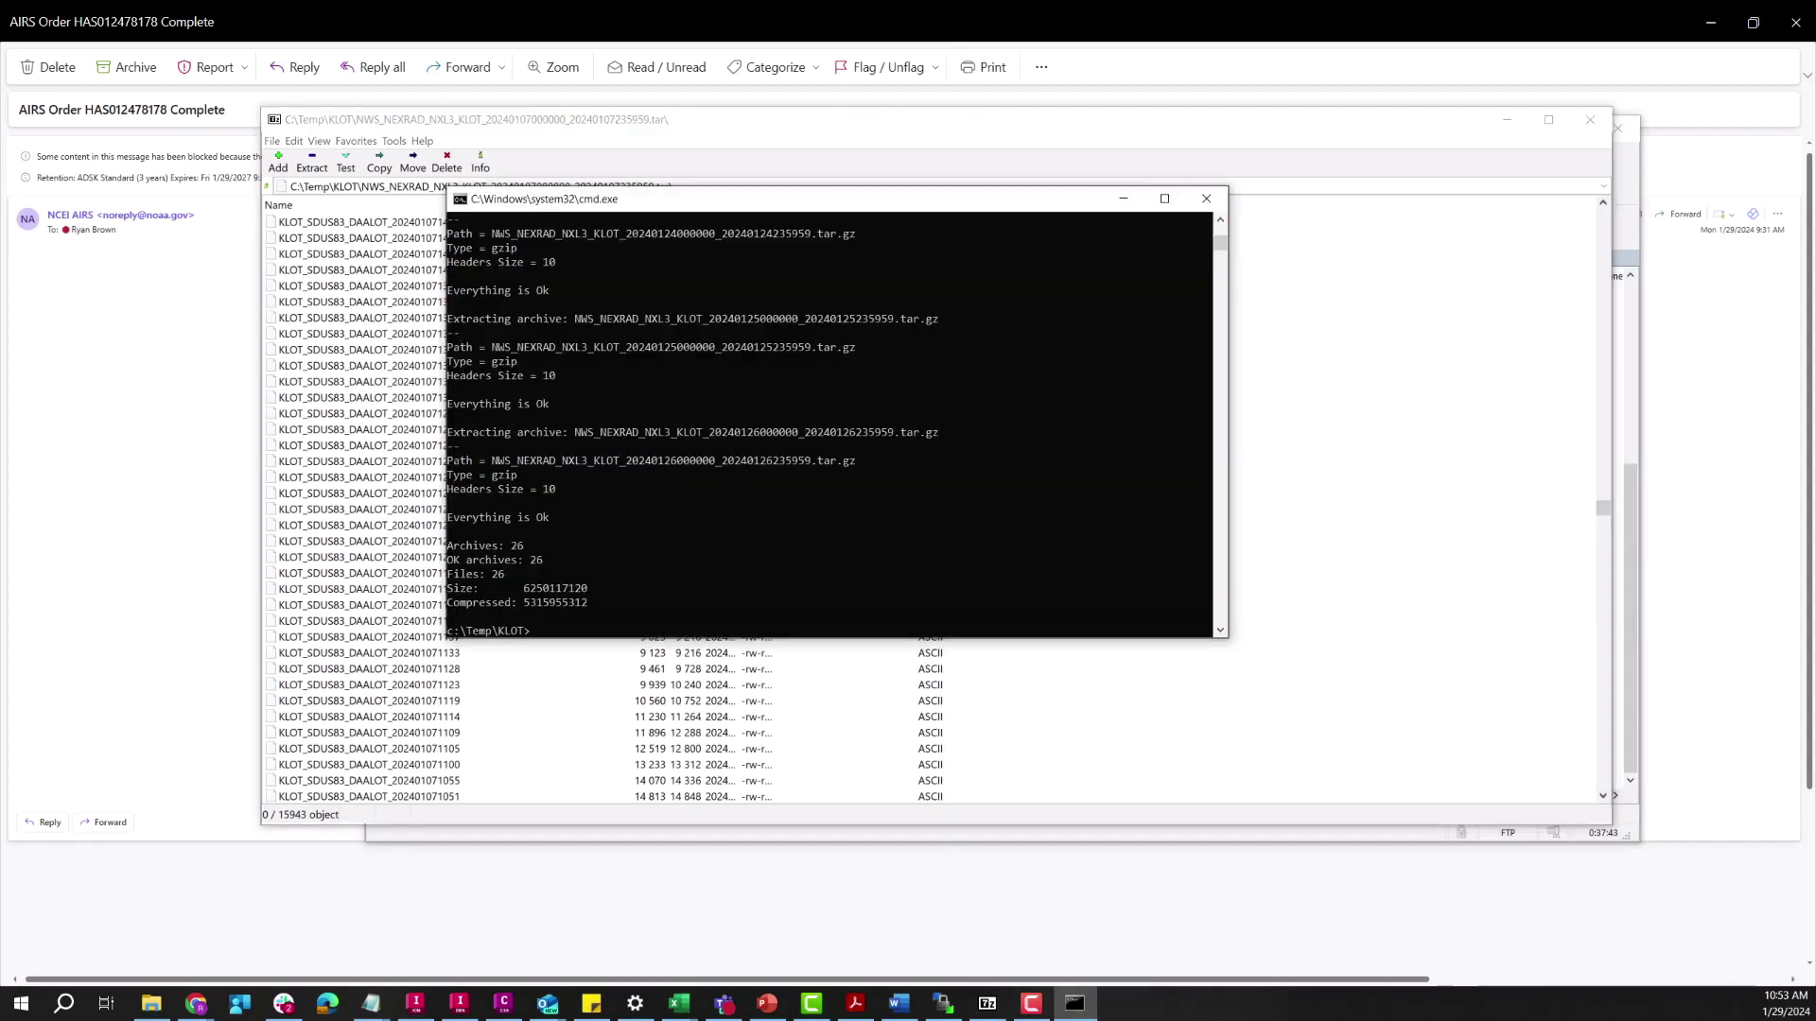
key("alt+Tab")
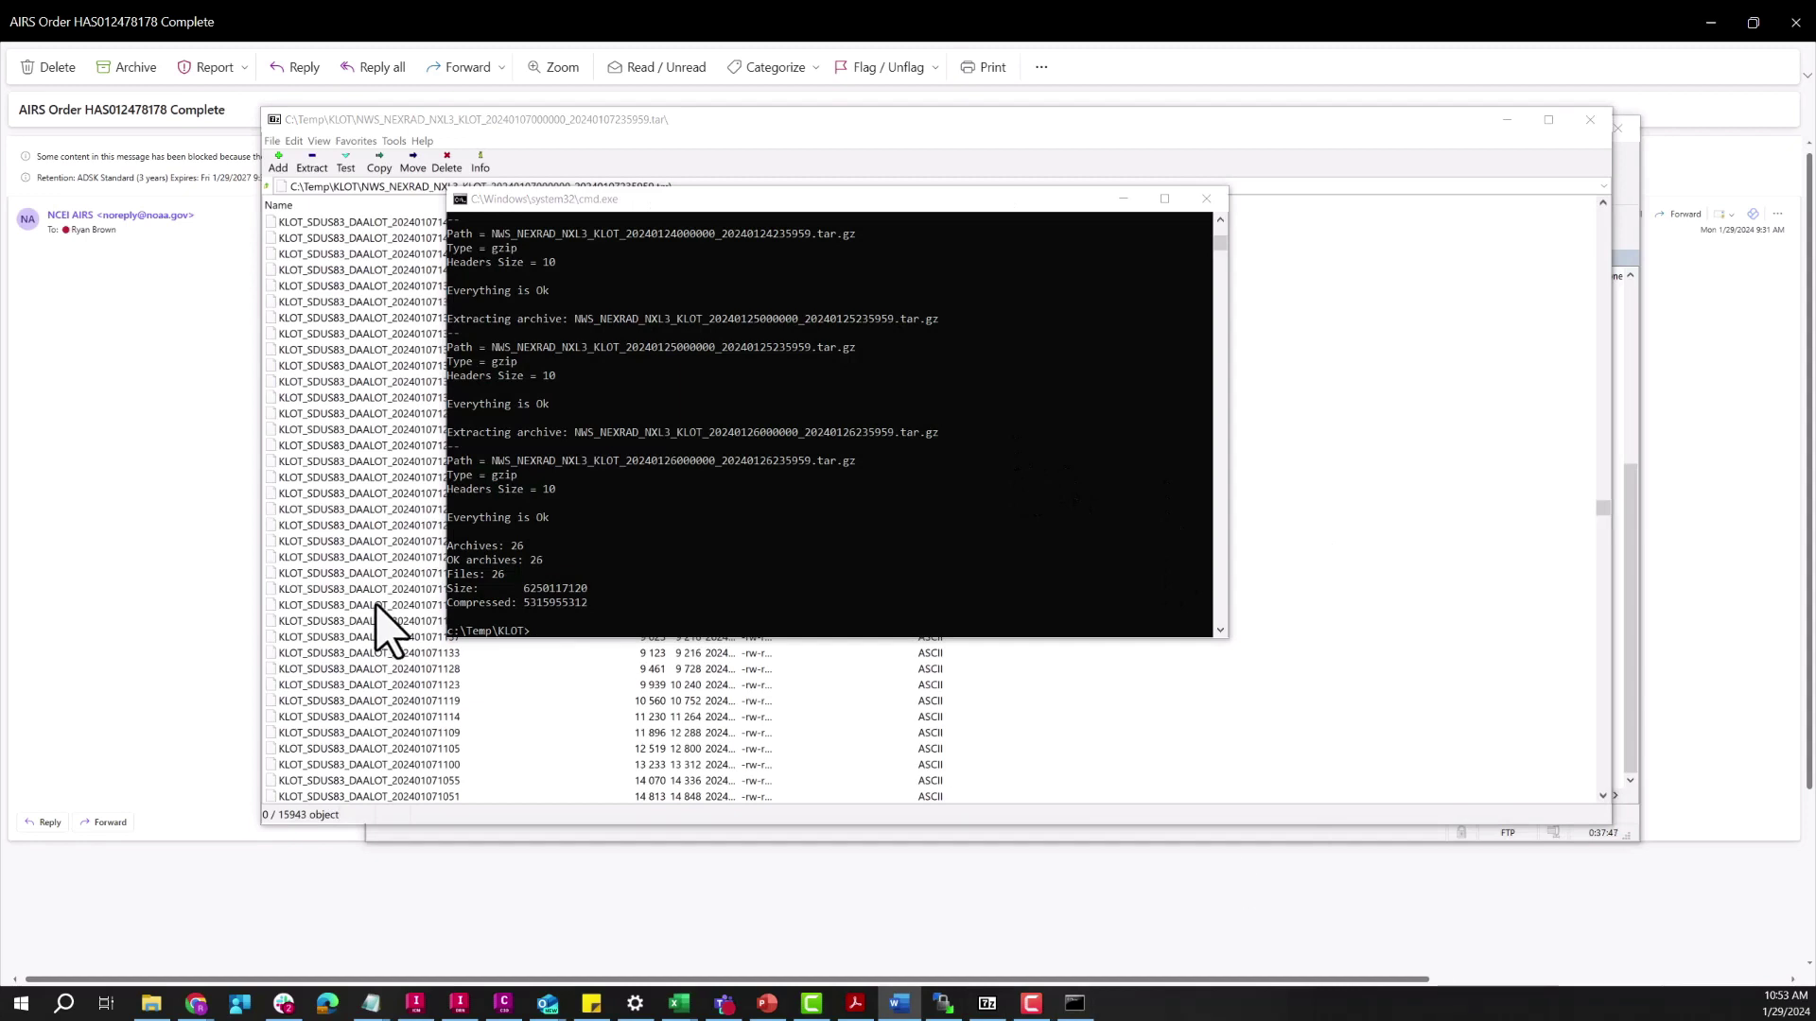
left_click(553, 632)
left_click(534, 633)
right_click(547, 653)
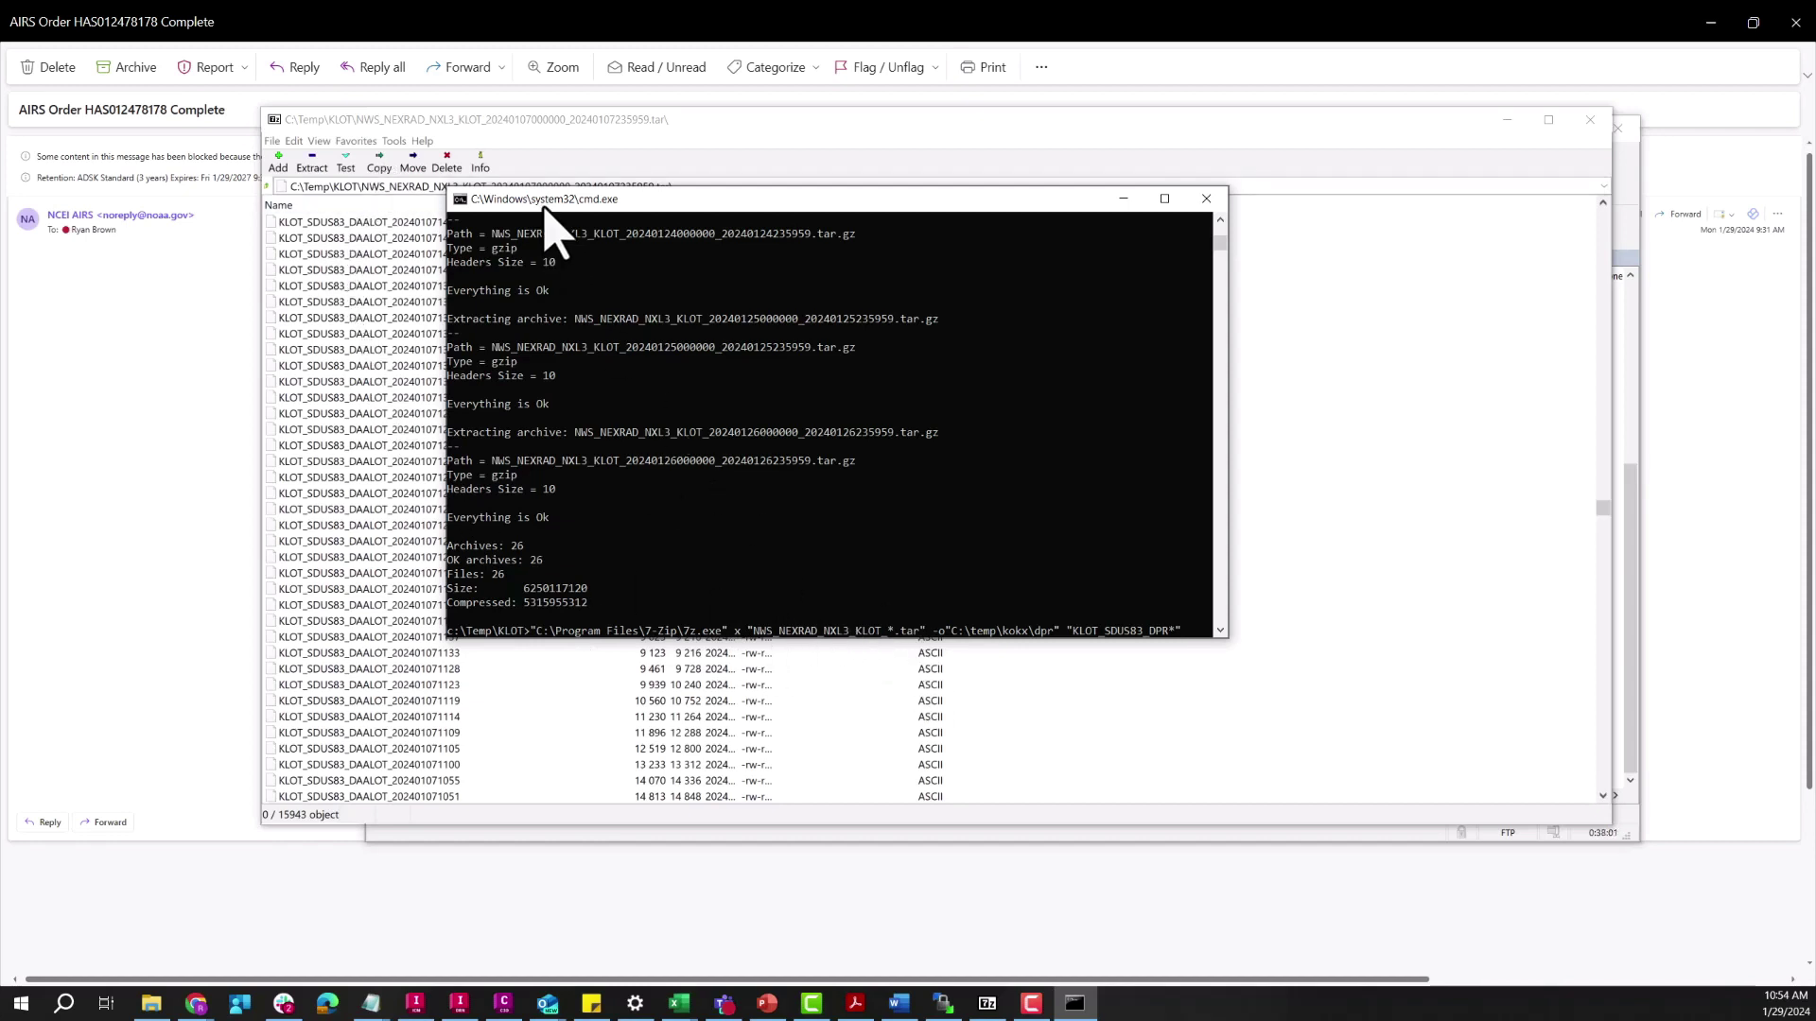
left_click_drag(544, 213, 551, 252)
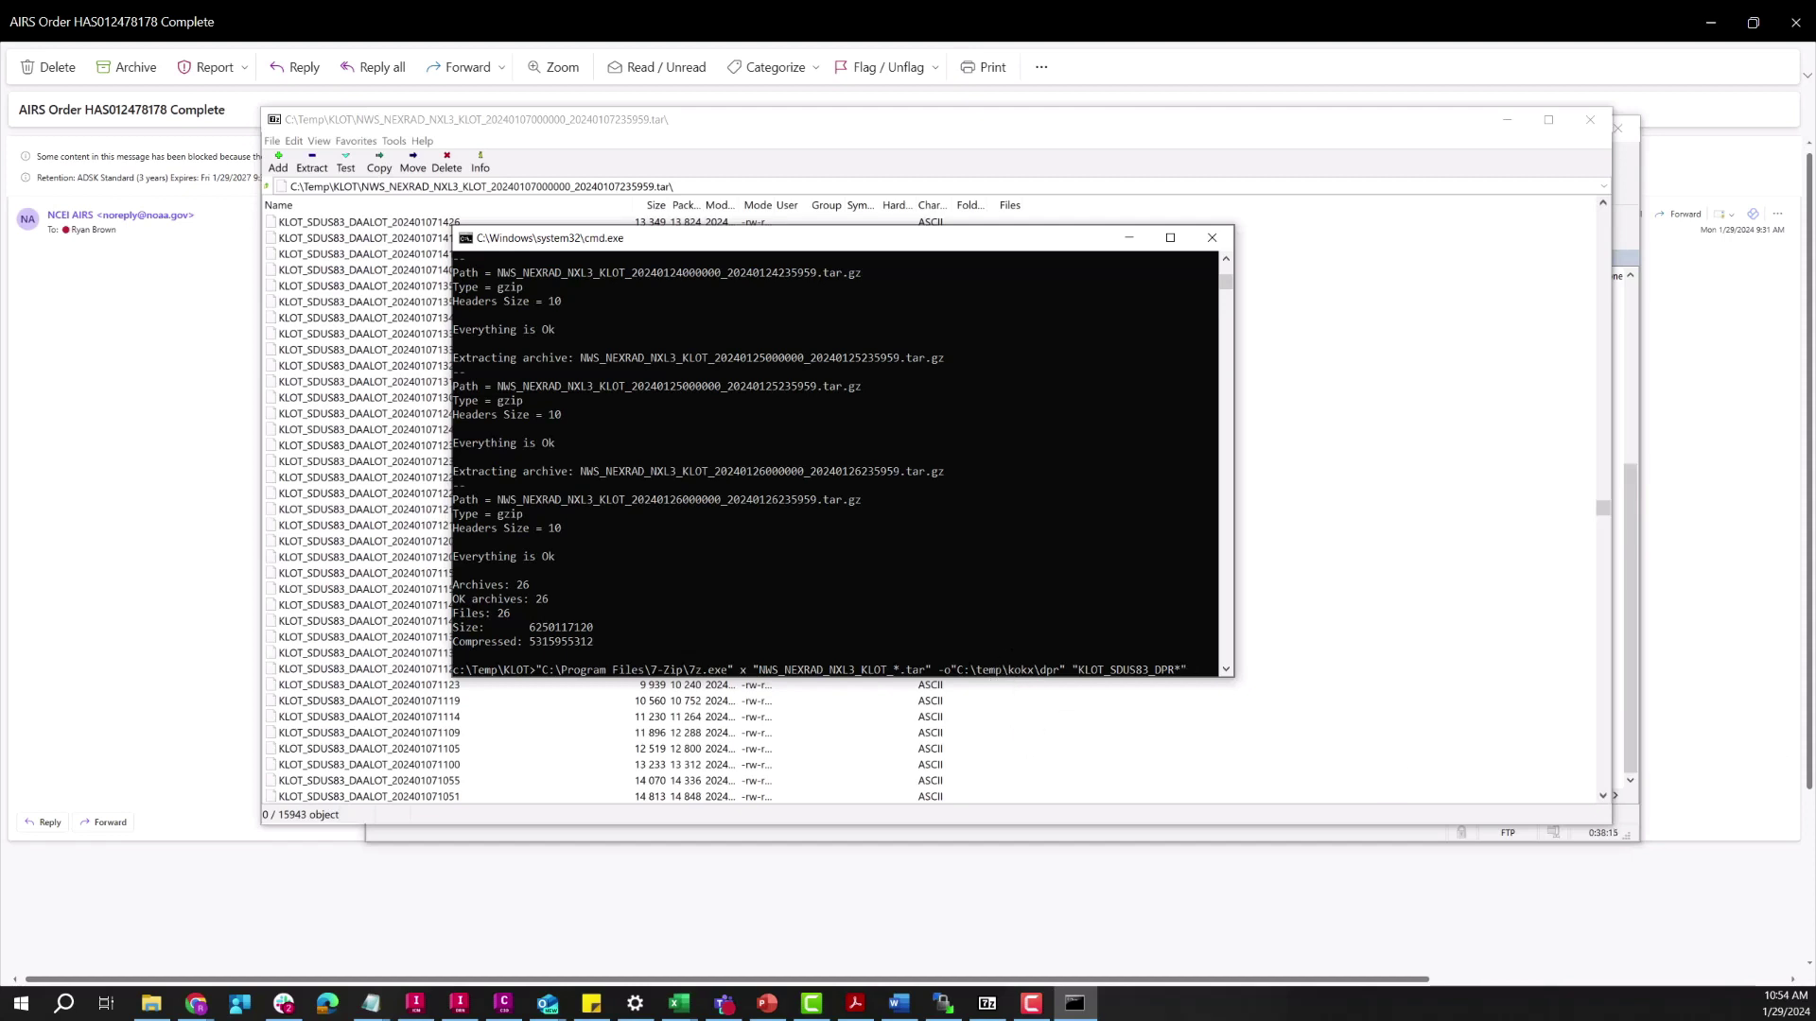
left_click(152, 1005)
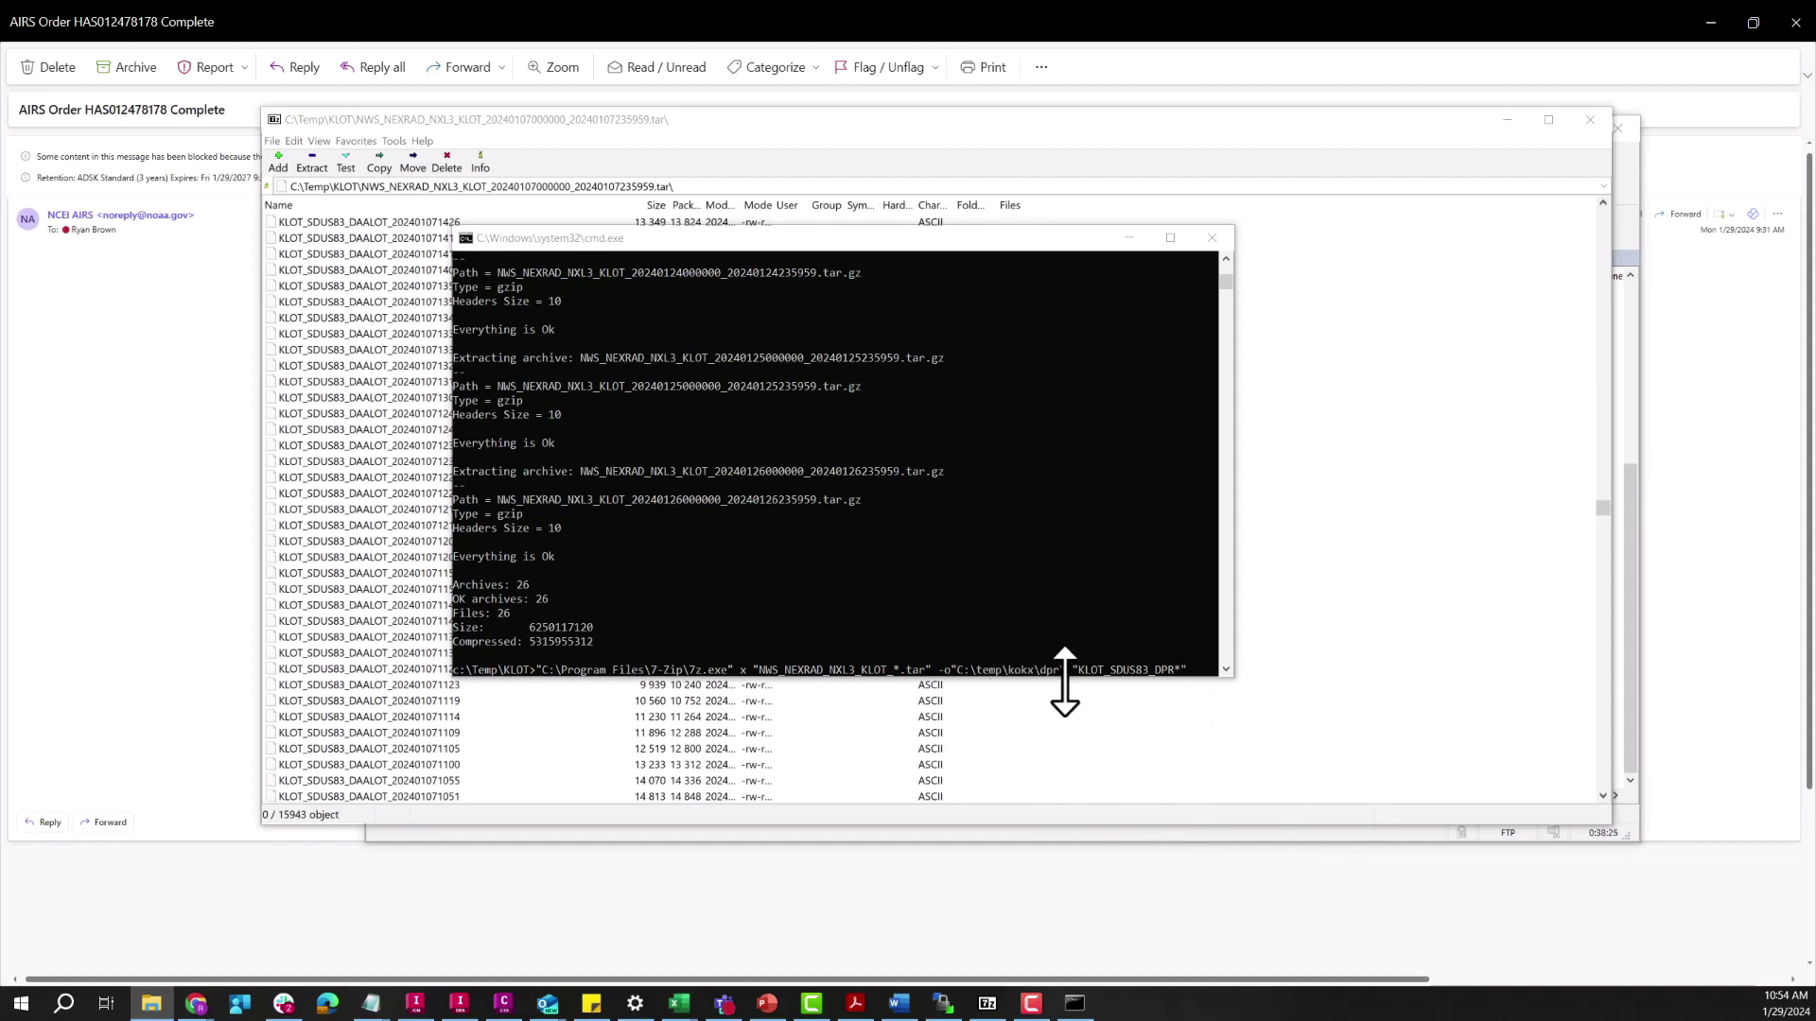
left_click(1191, 670)
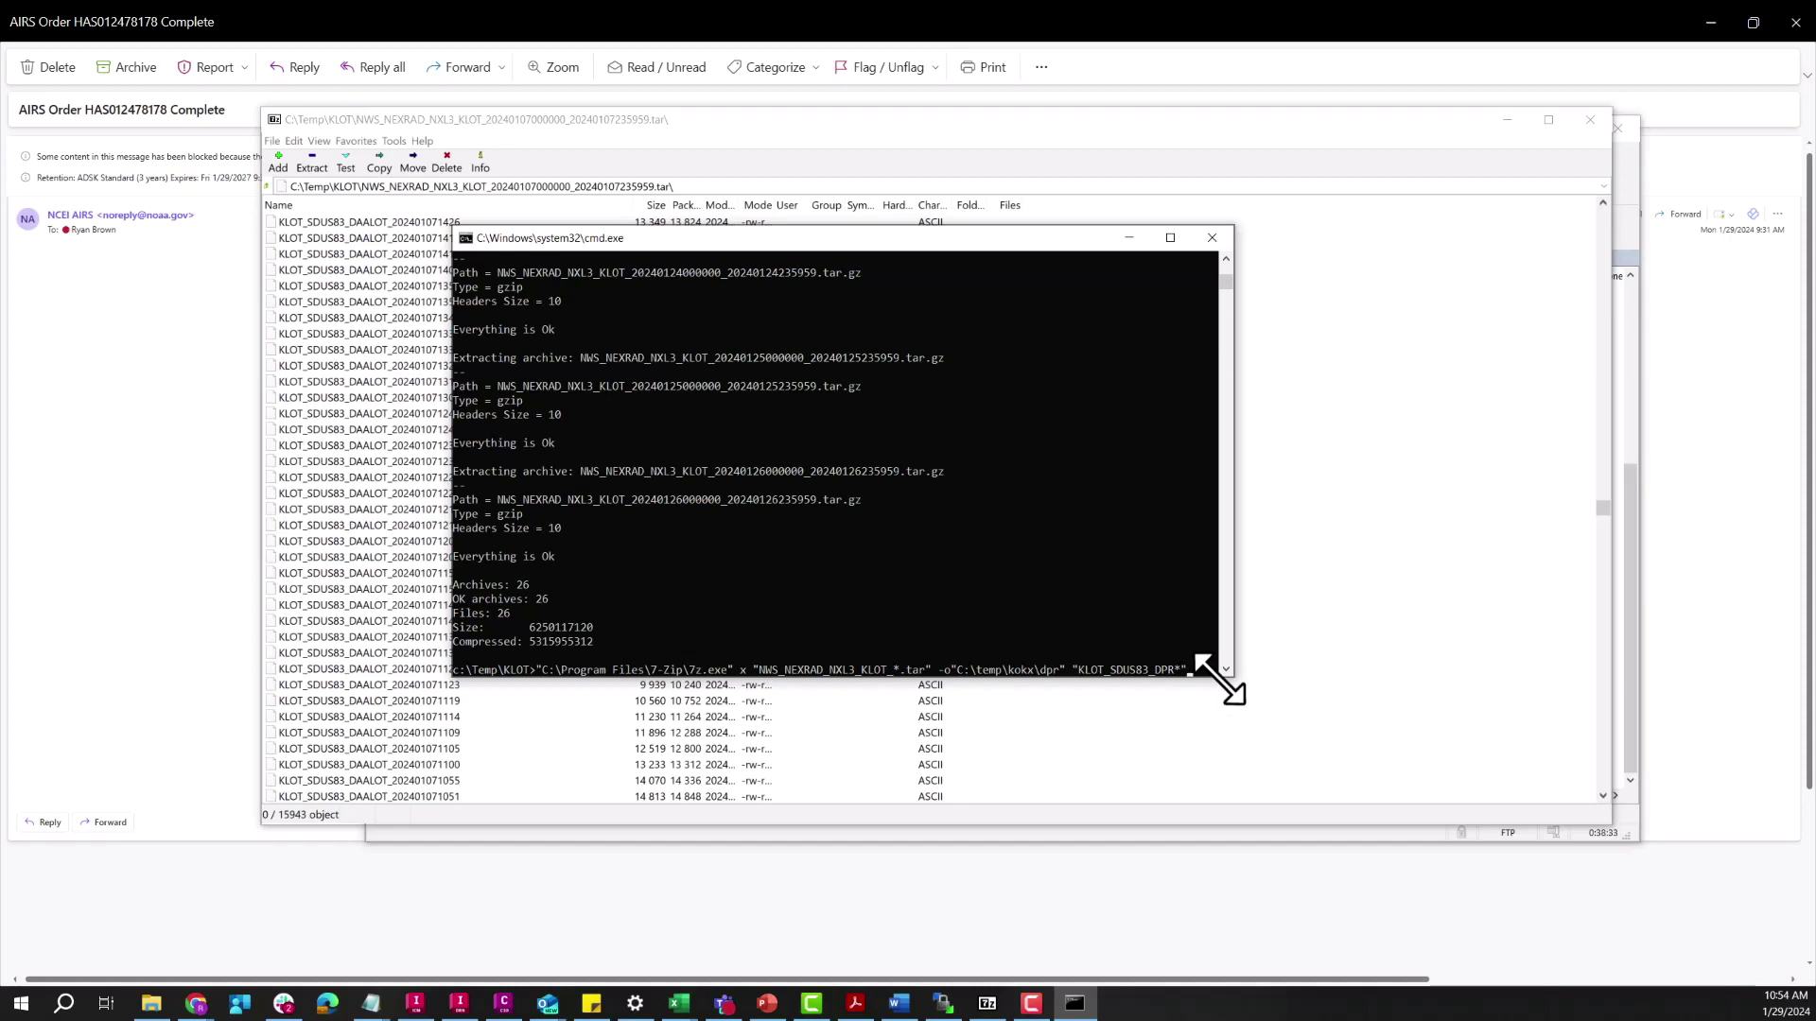
key("Return")
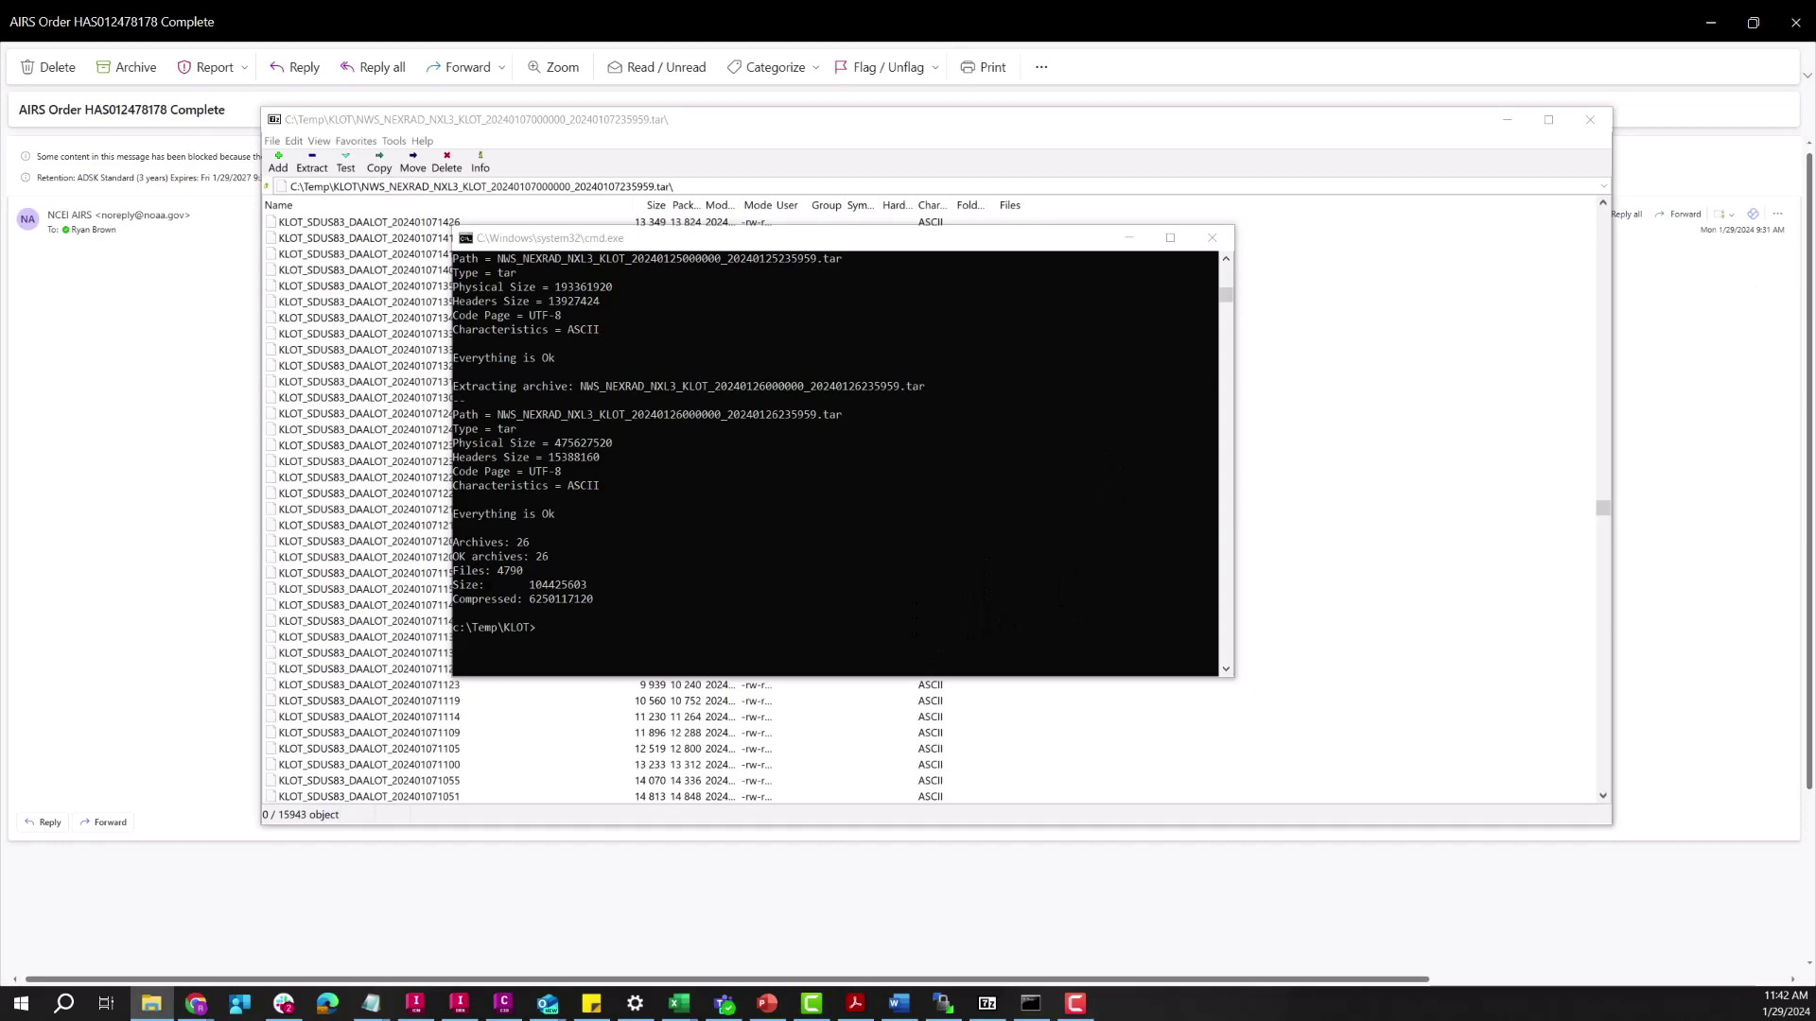
left_click_drag(1548, 425, 965, 43)
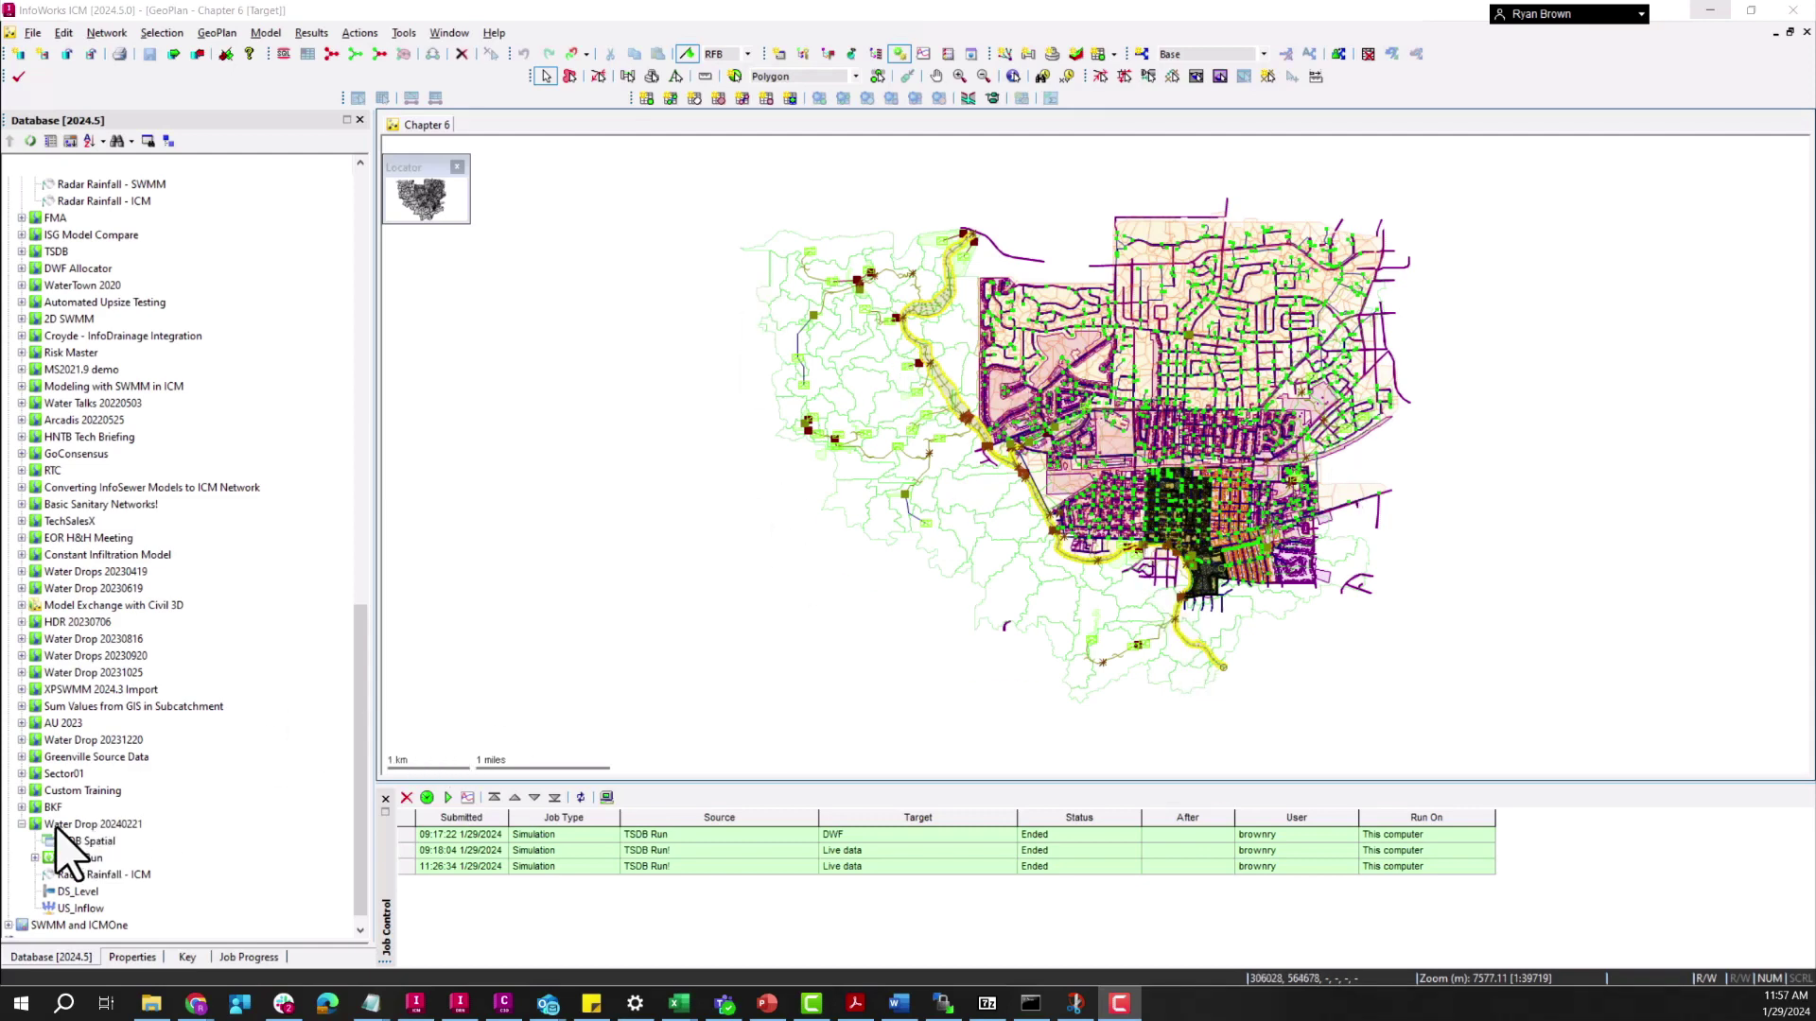
Create a spatial time series database under Water Drop 20240221, keeping the default name.
right_click(94, 824)
mouse_move(135, 596)
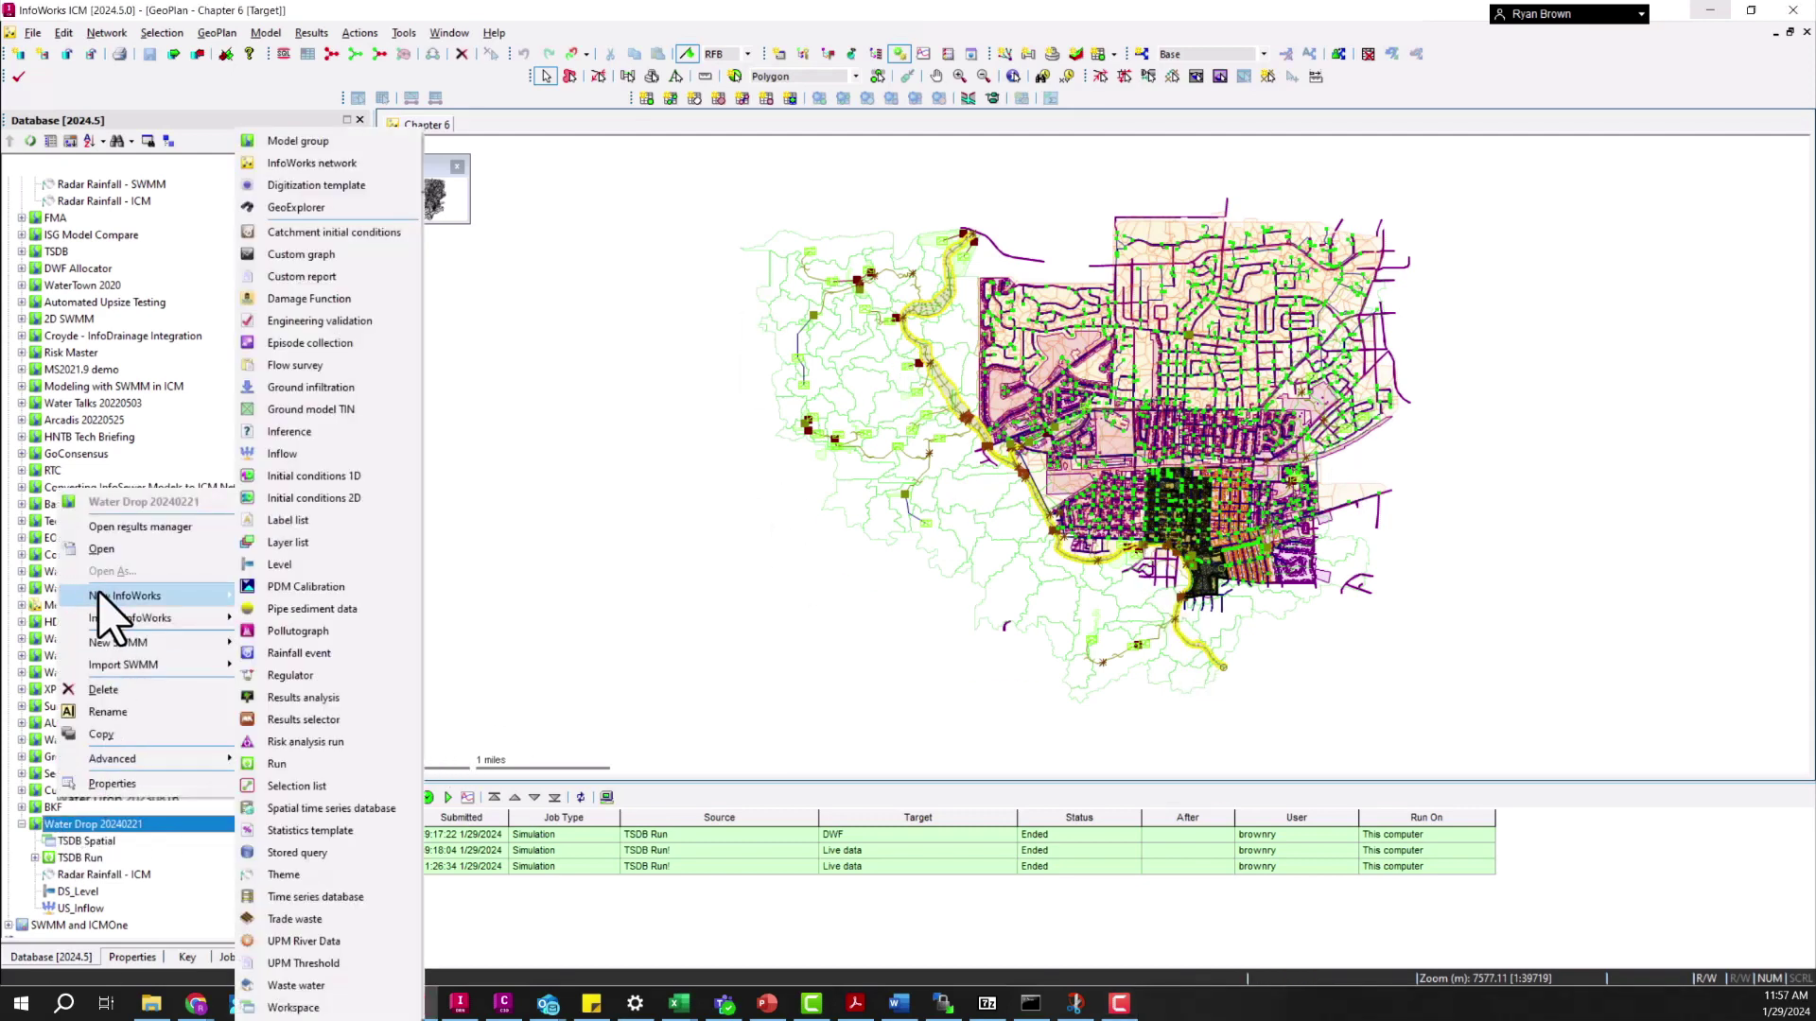
left_click(330, 810)
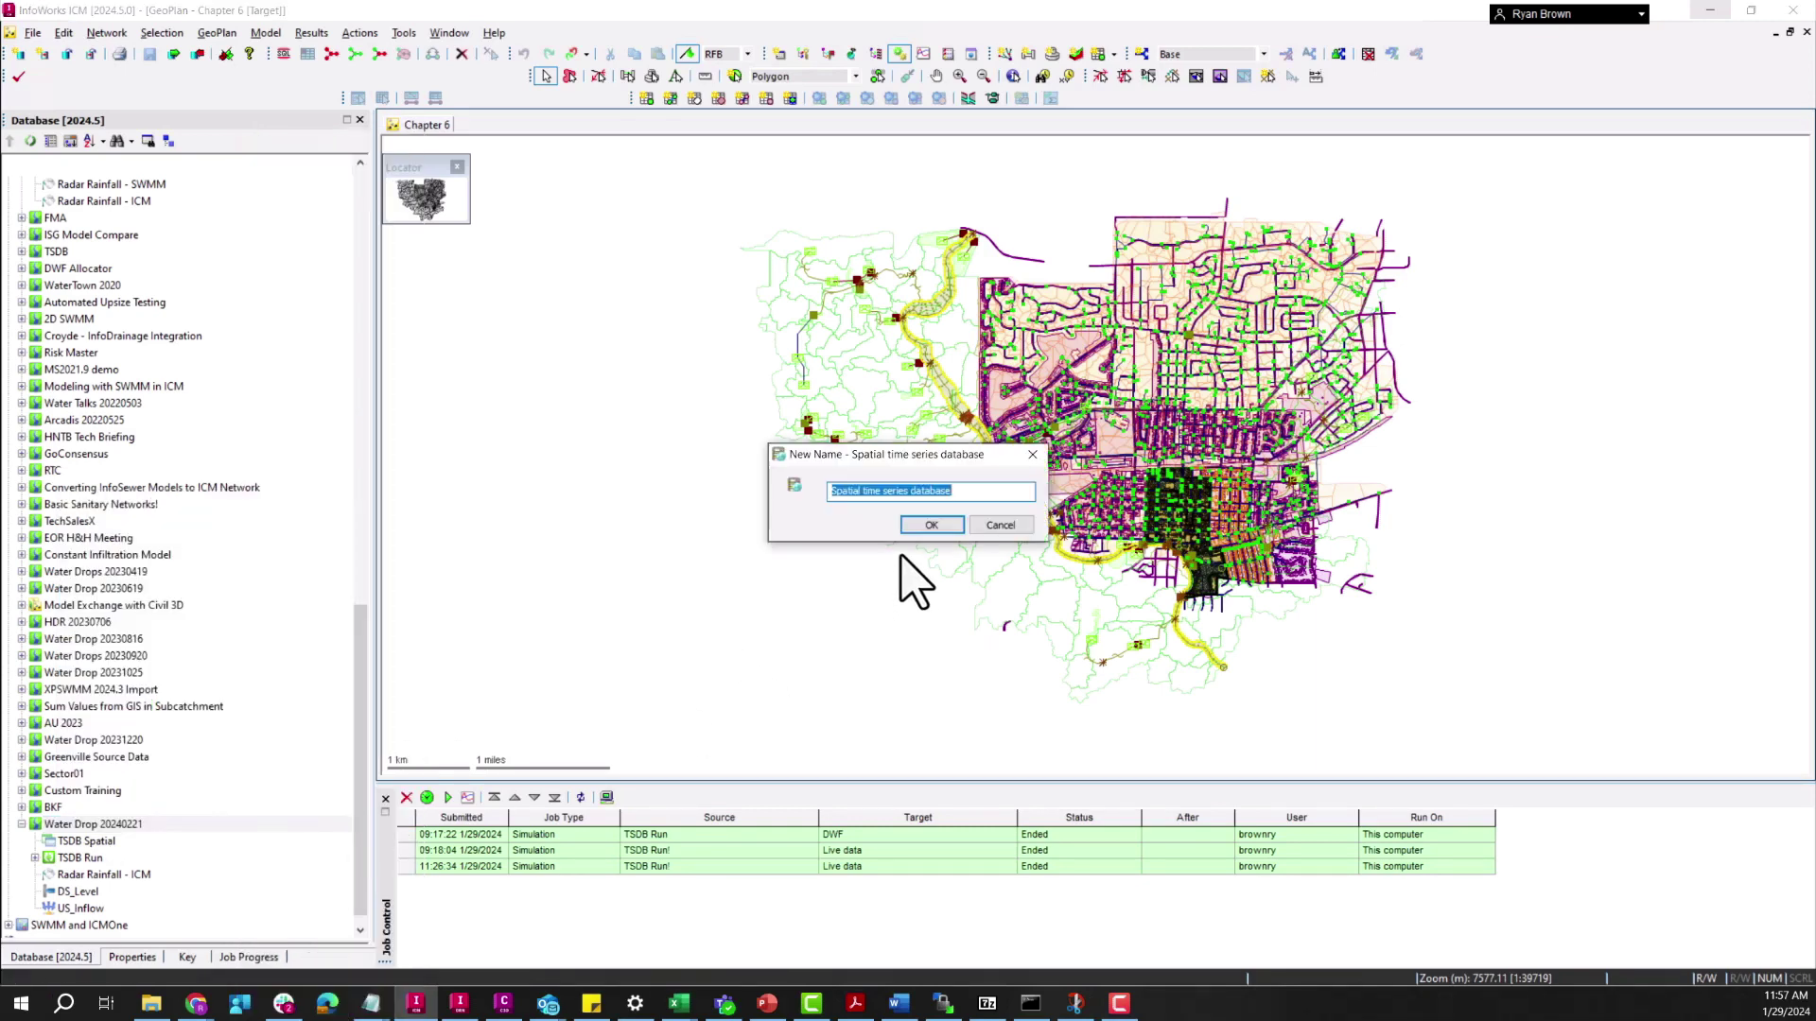
left_click(932, 526)
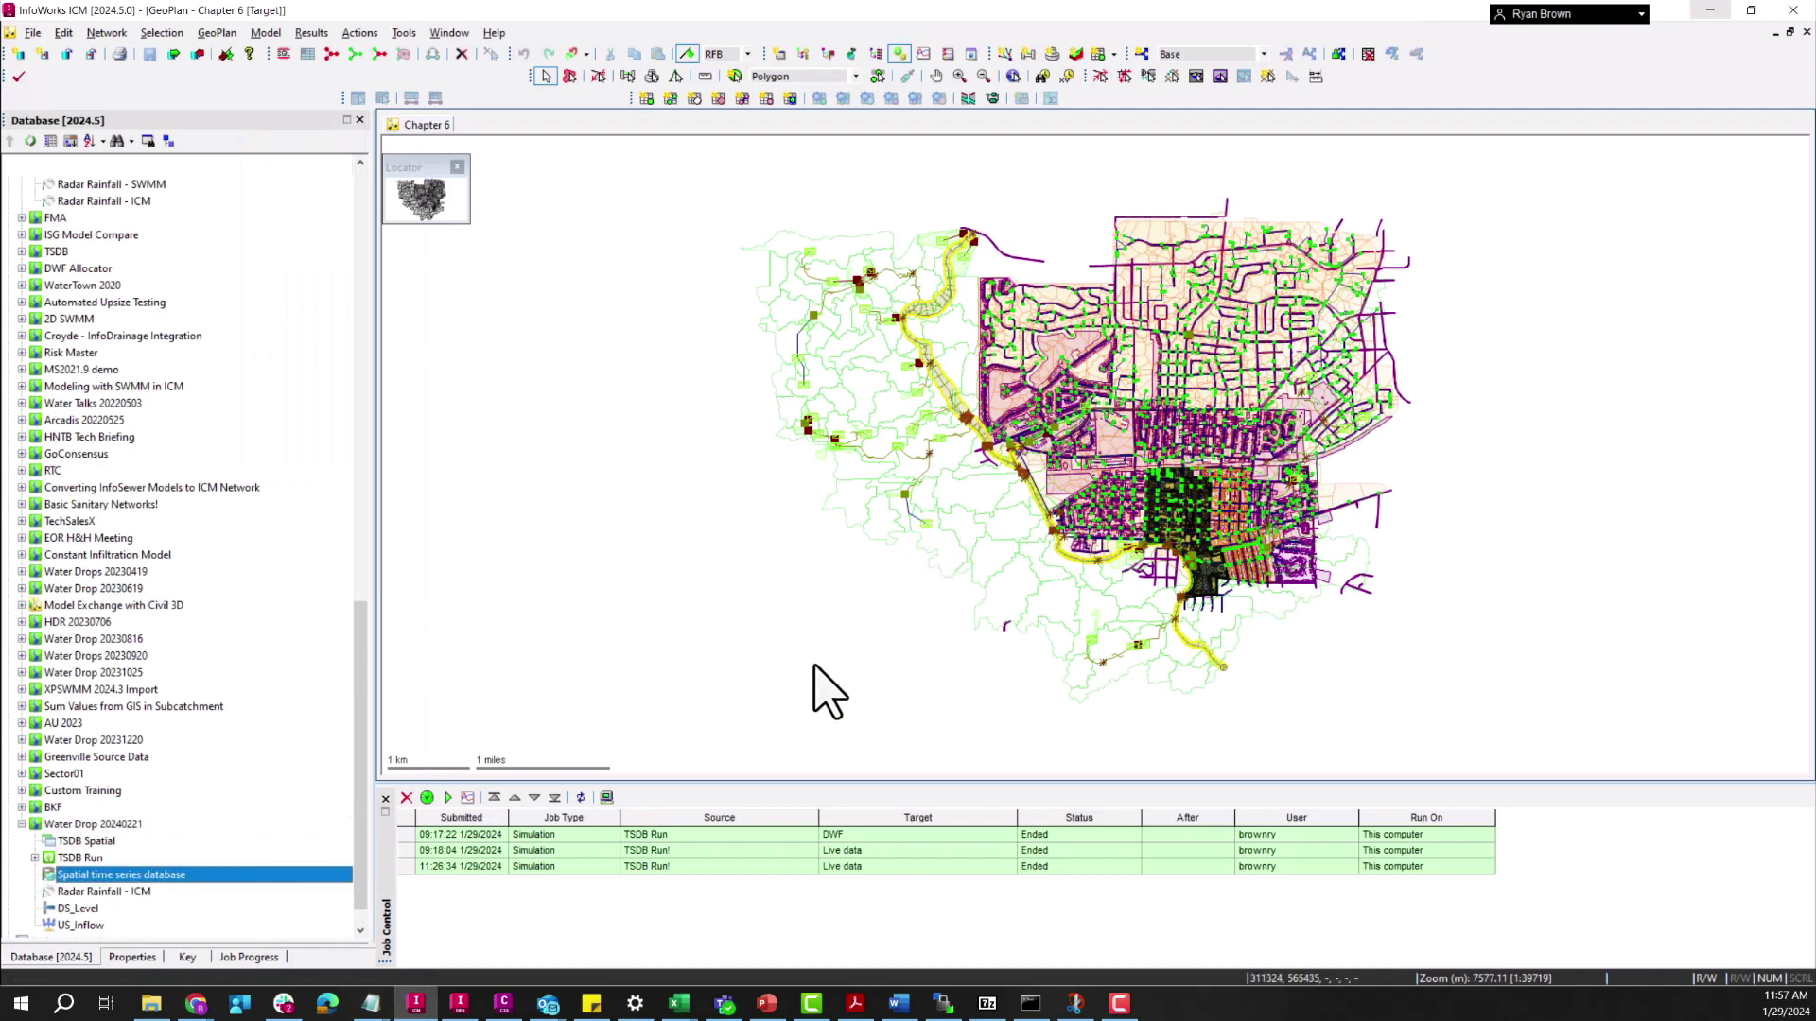
Open the new database's configuration and choose the NEXRAD (DPR) data format.
double_click(121, 874)
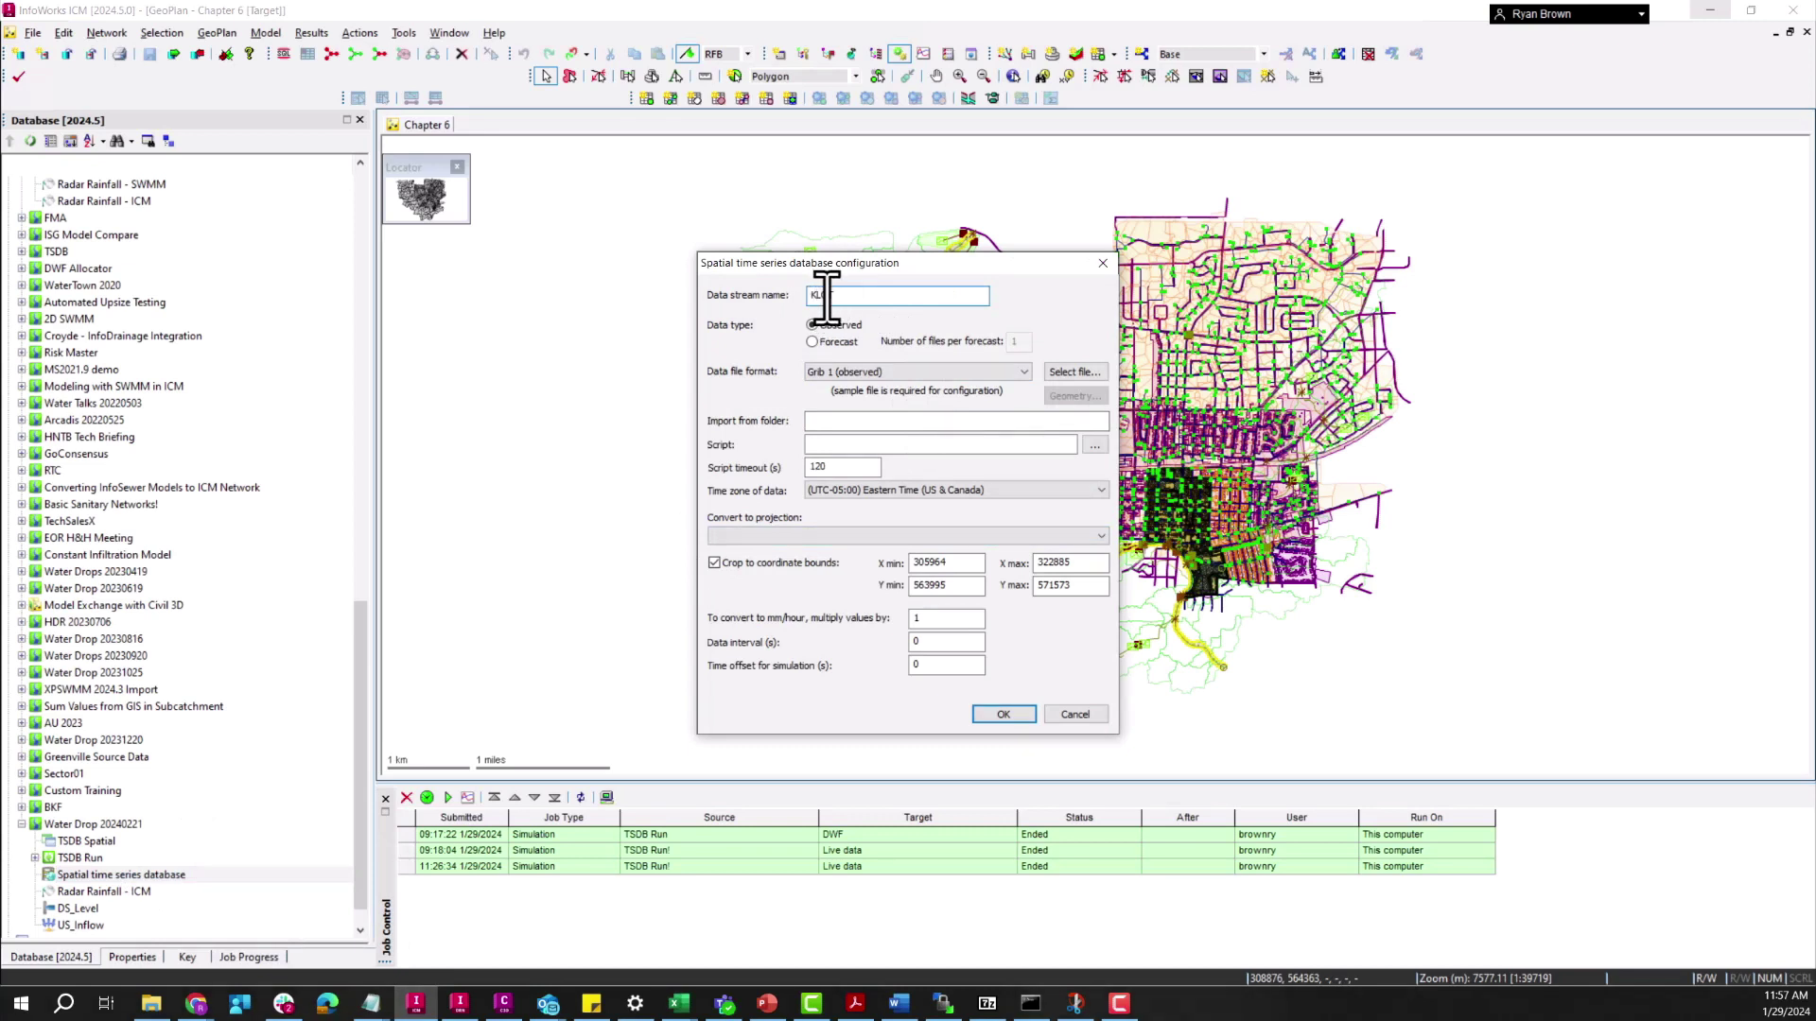
left_click(848, 374)
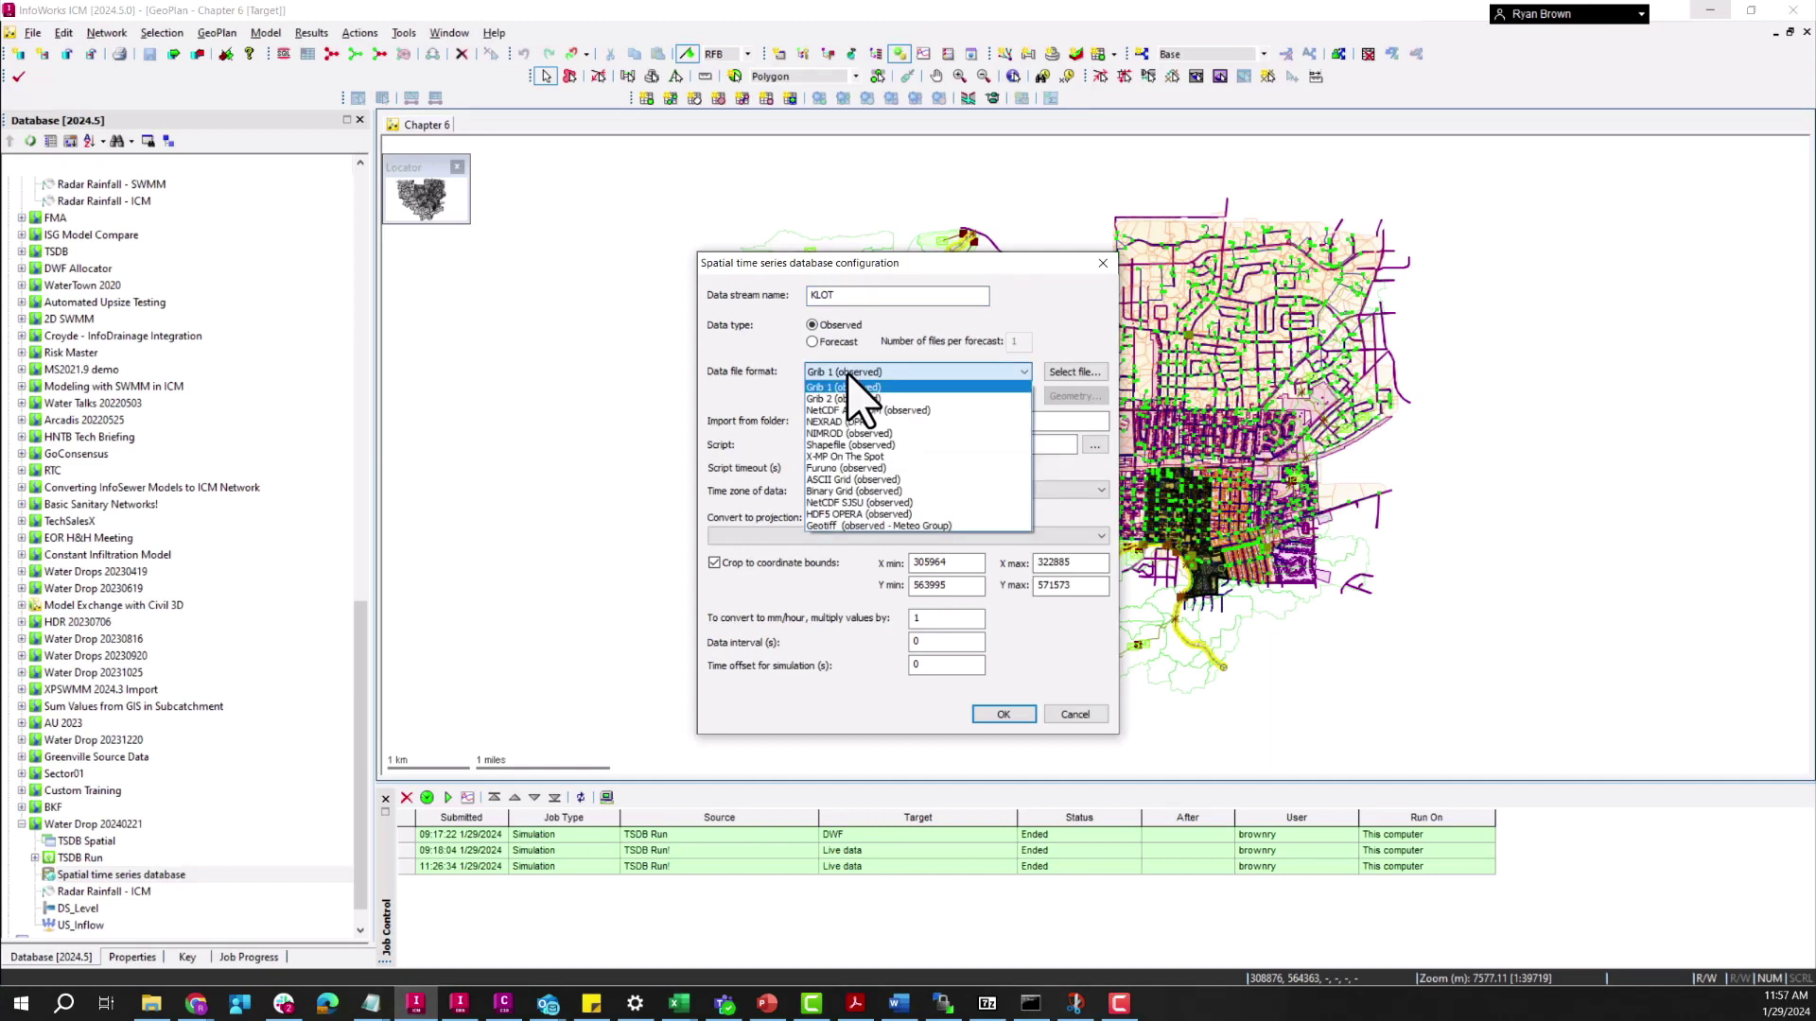
left_click(852, 421)
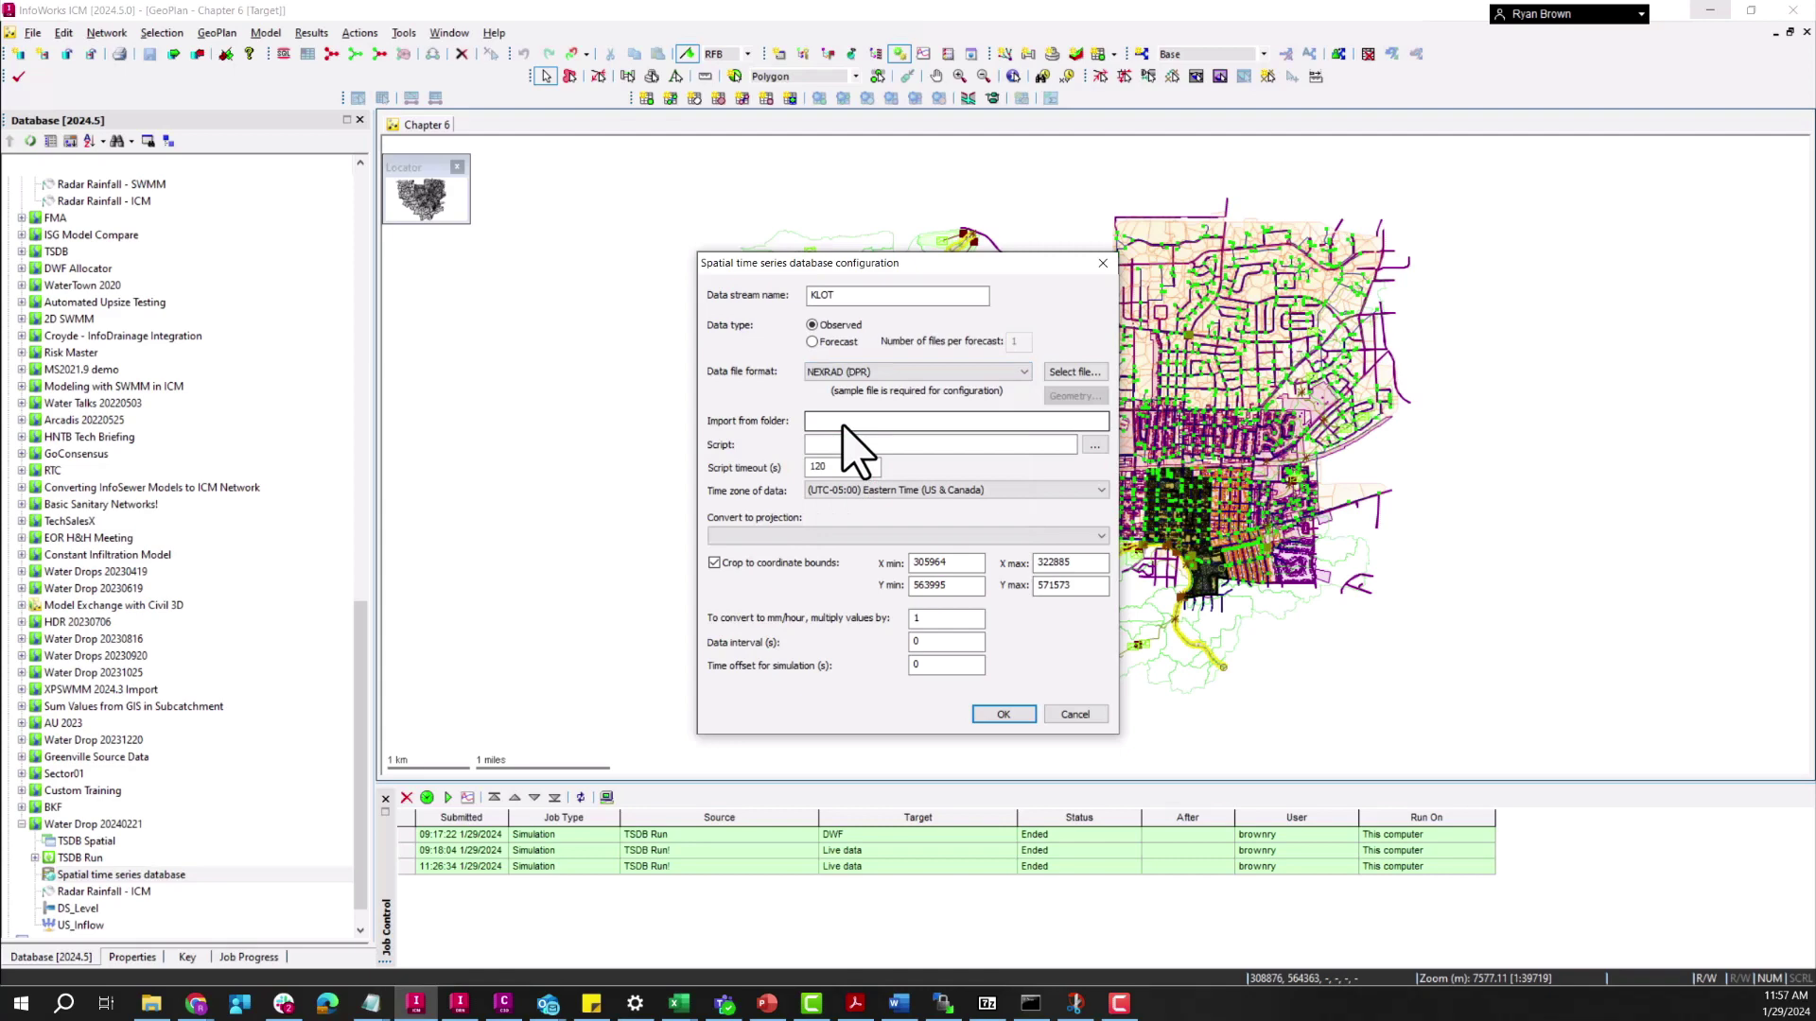
Use the earliest DPR file in C:\Temp\kokx\dpr as the sample radar file.
left_click(1074, 372)
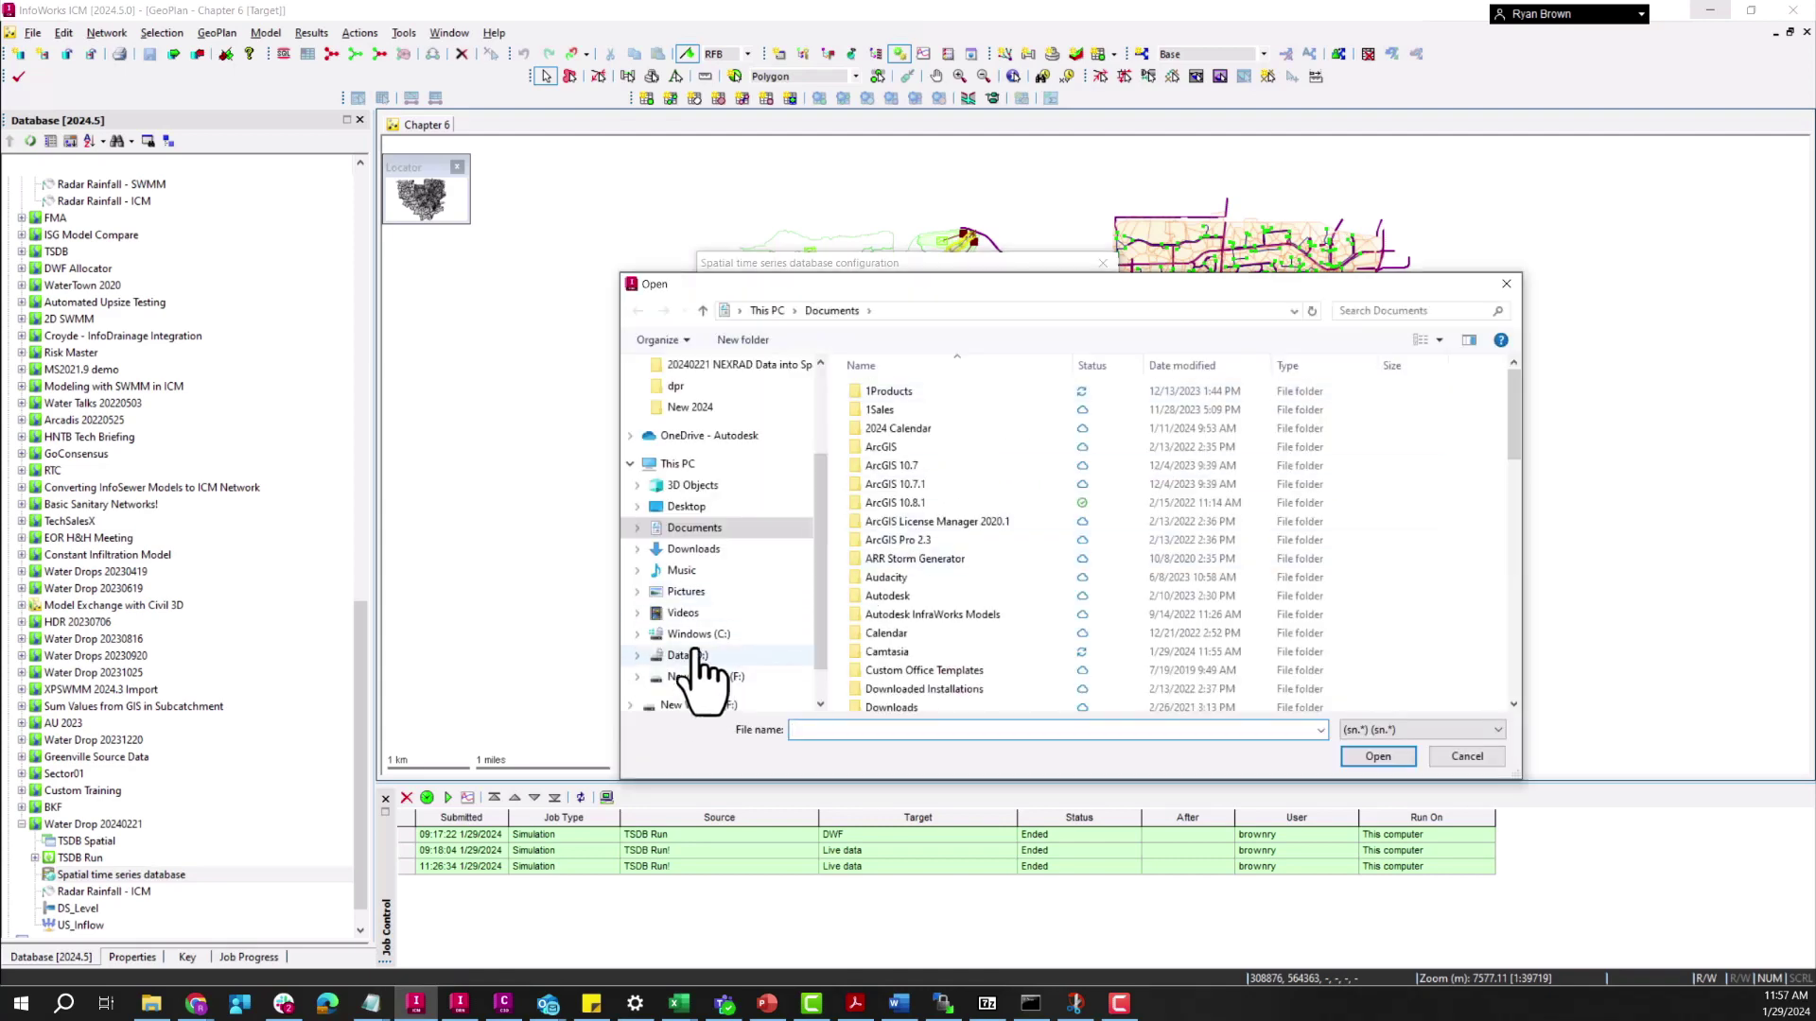
left_click(699, 635)
scroll(922, 539, "down", 5)
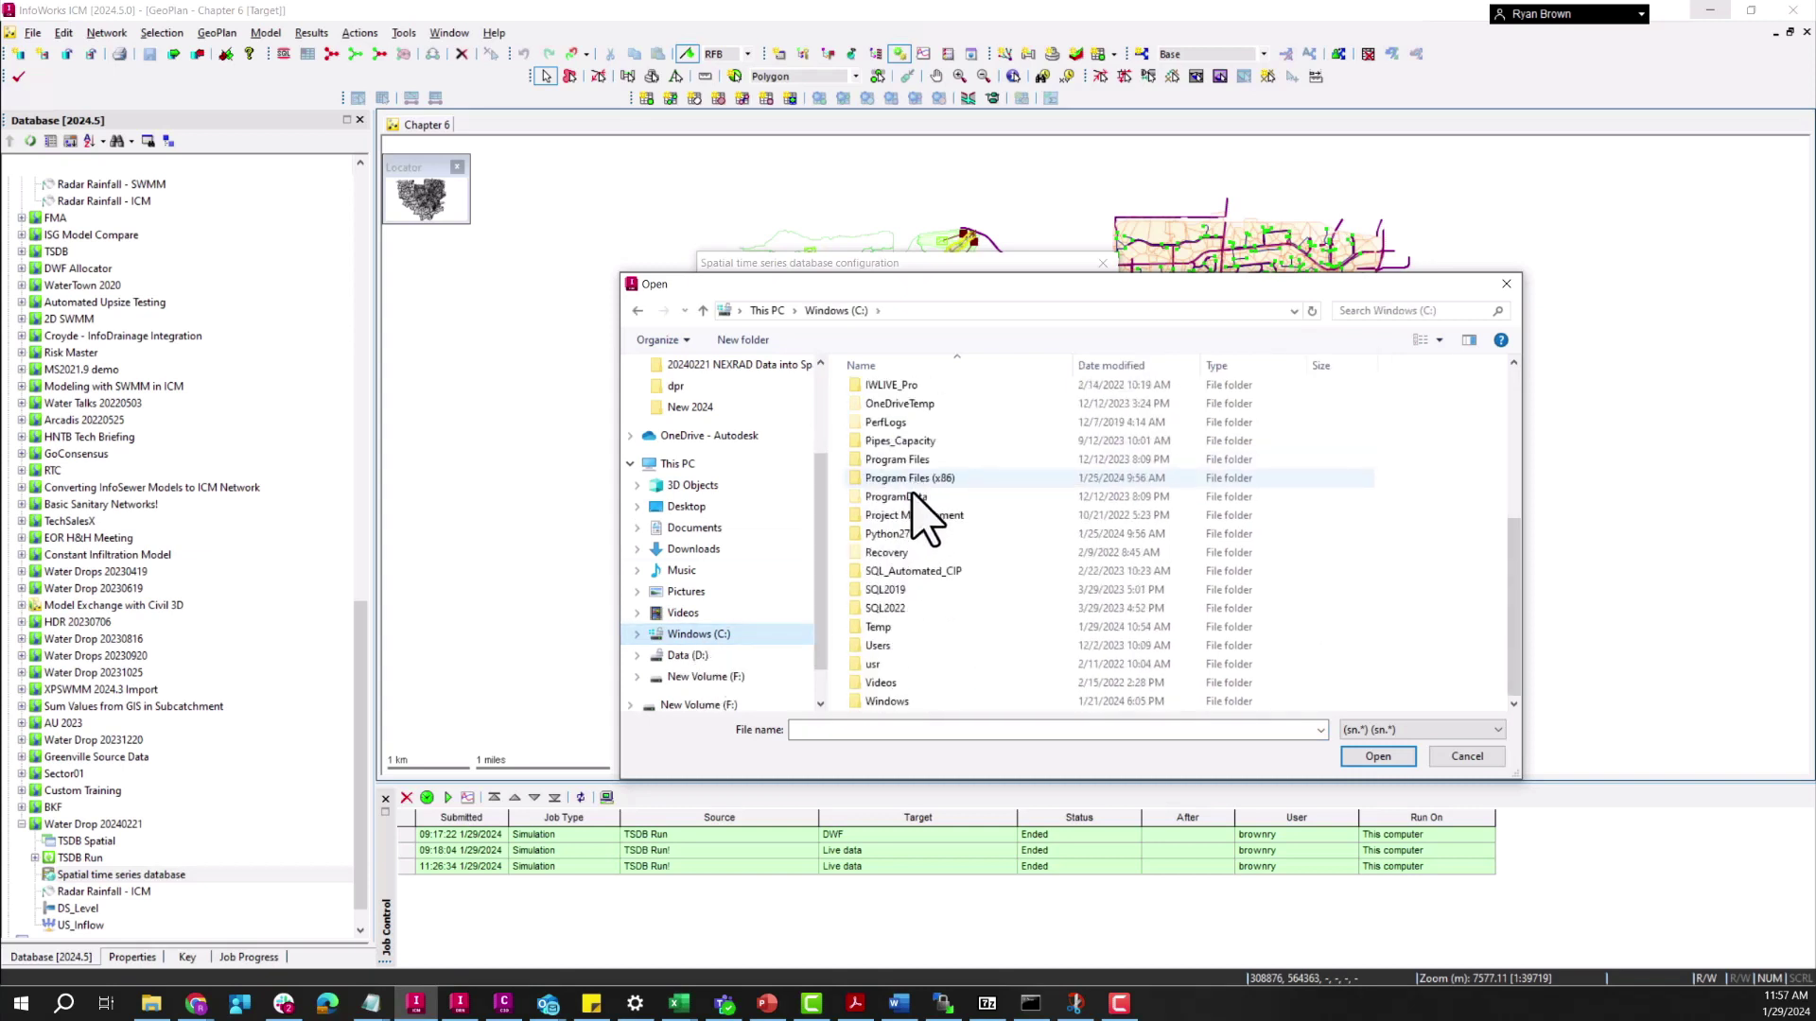
double_click(886, 646)
double_click(876, 409)
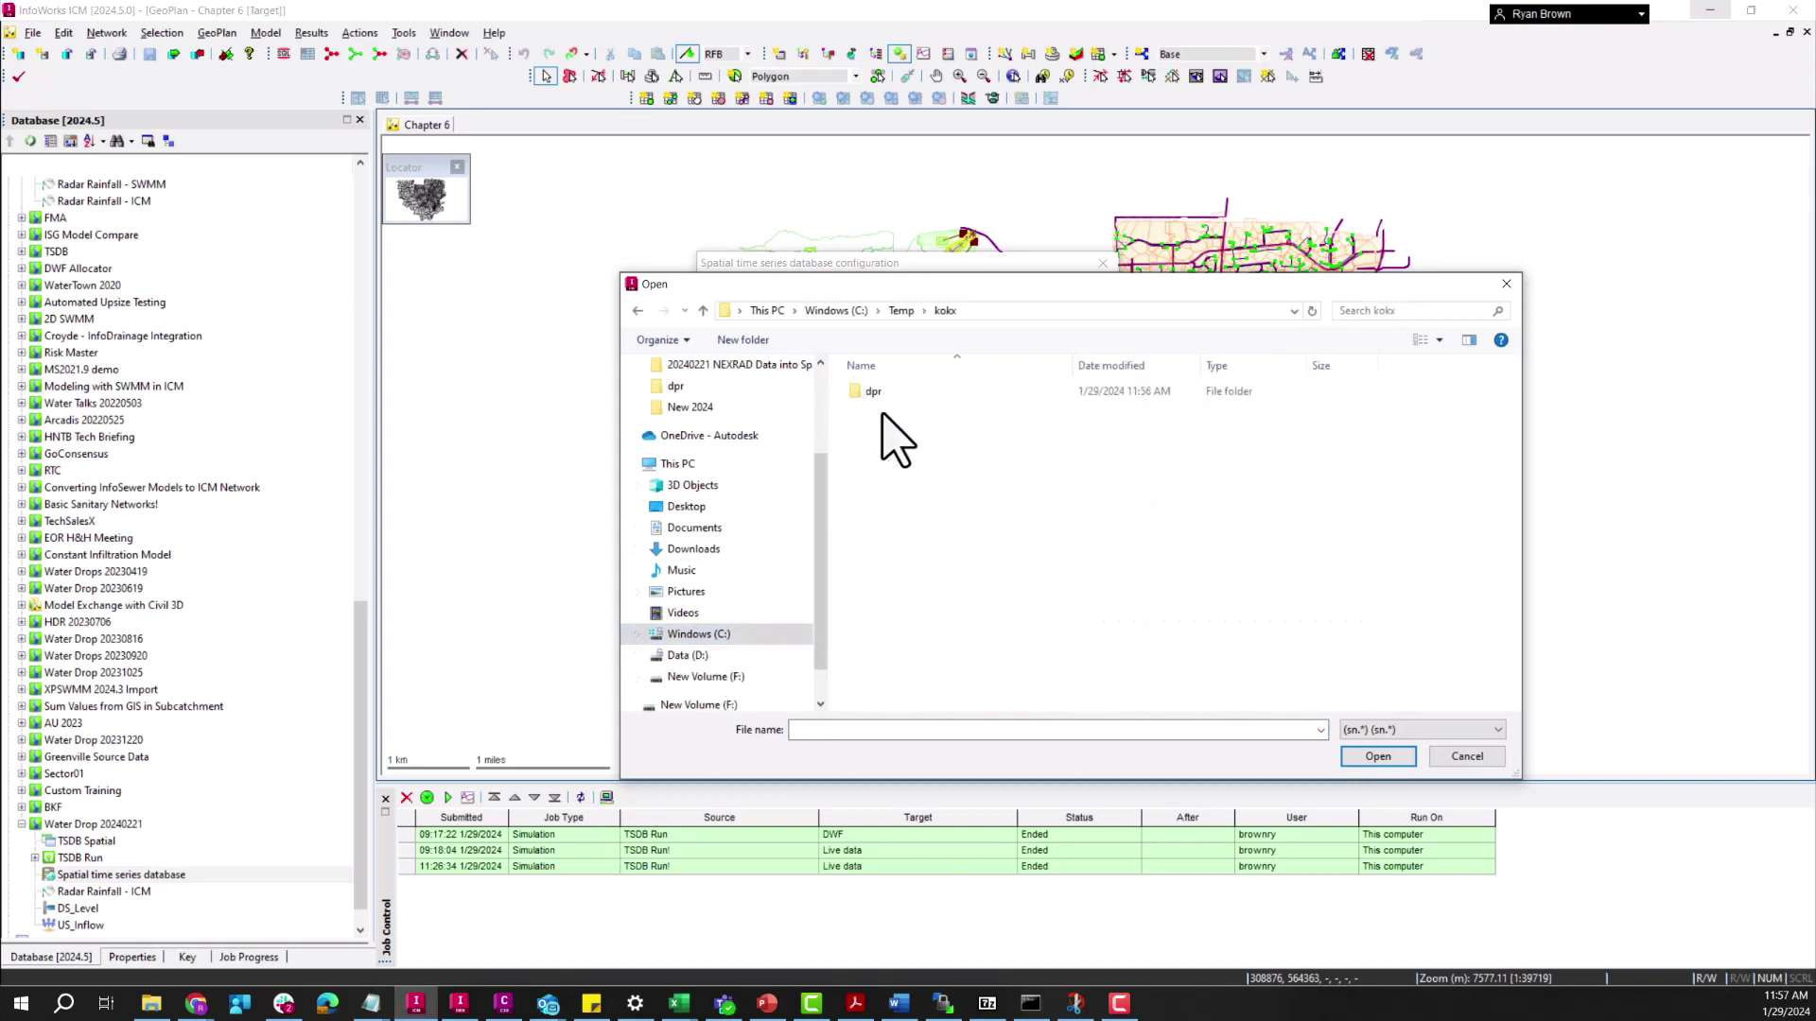
left_click(1367, 732)
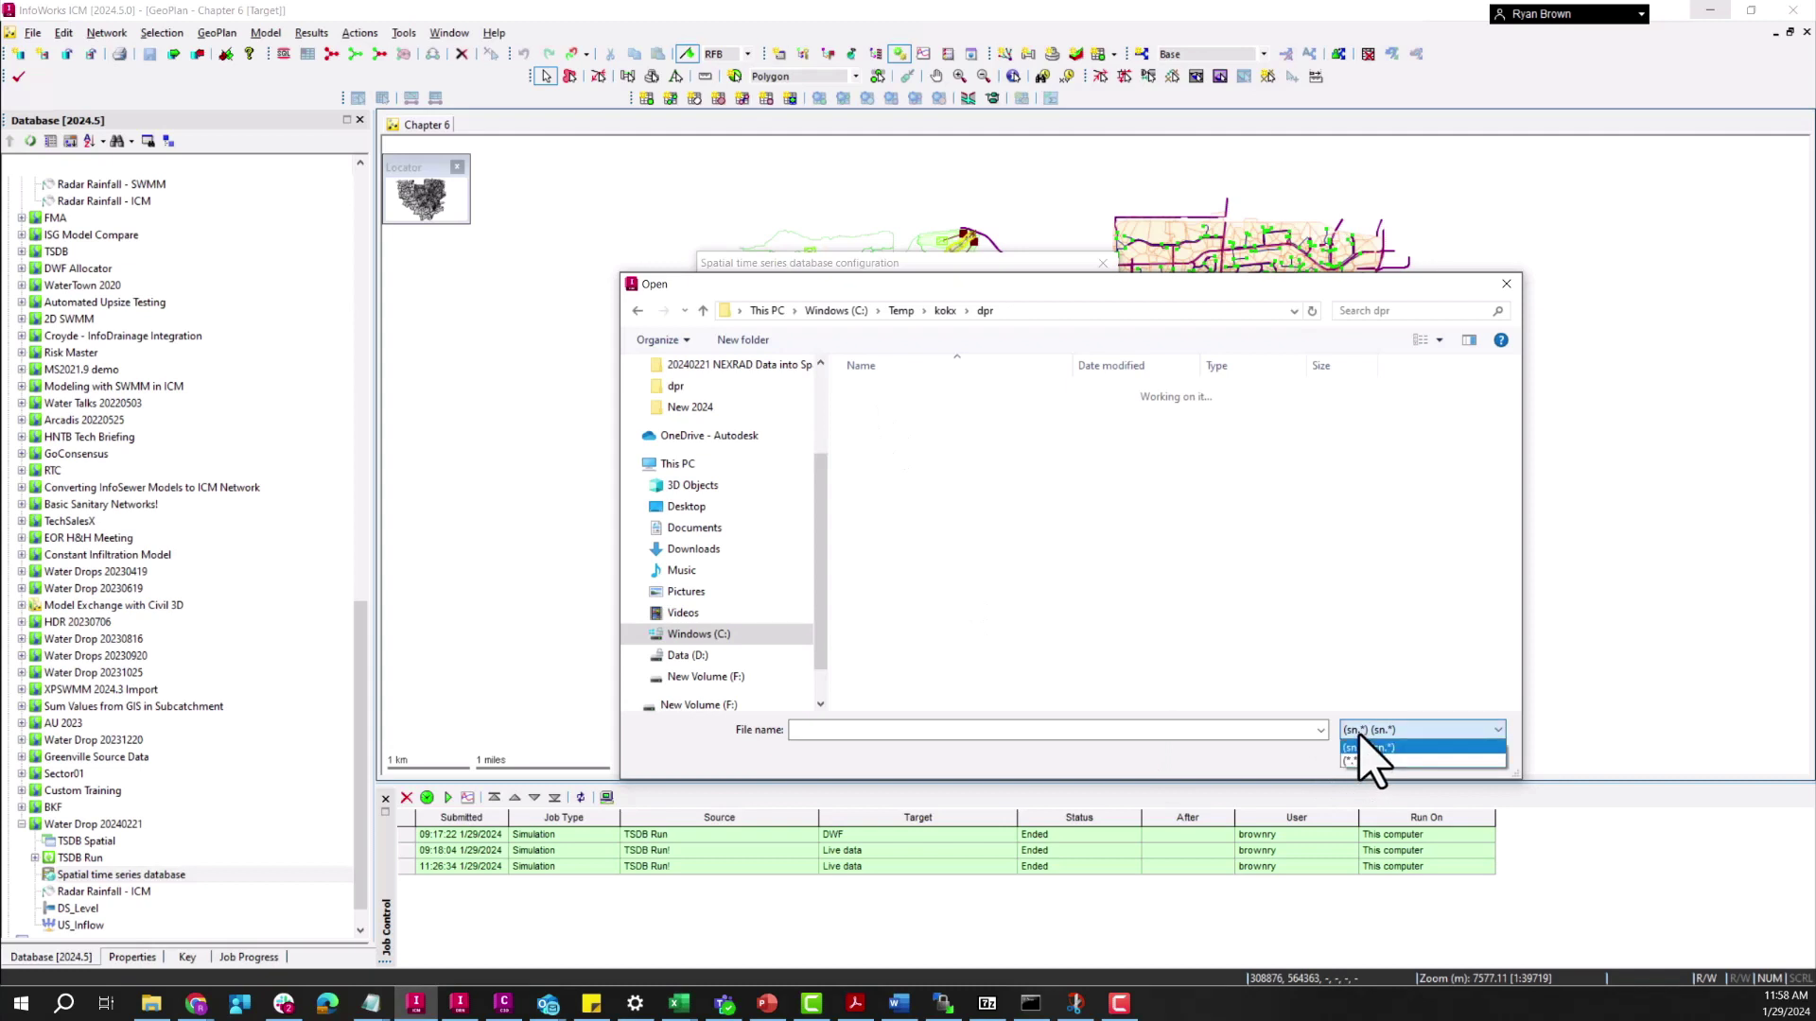
left_click(1369, 762)
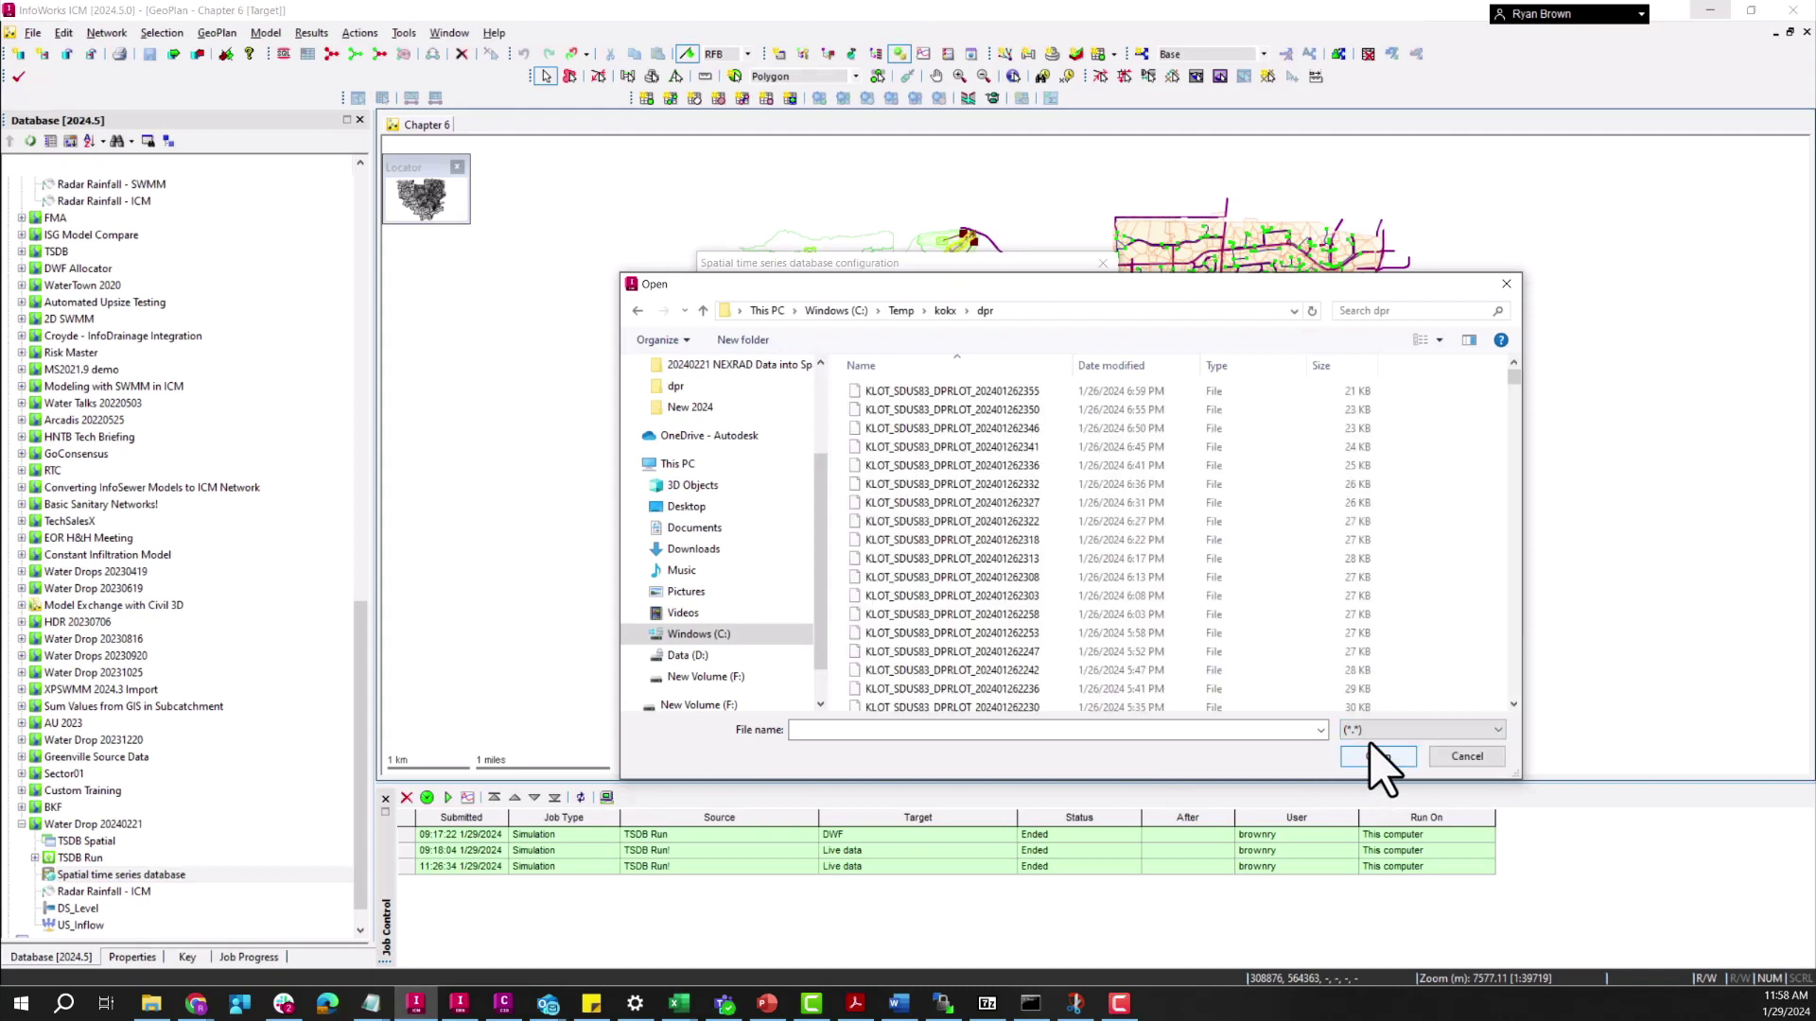
left_click(908, 366)
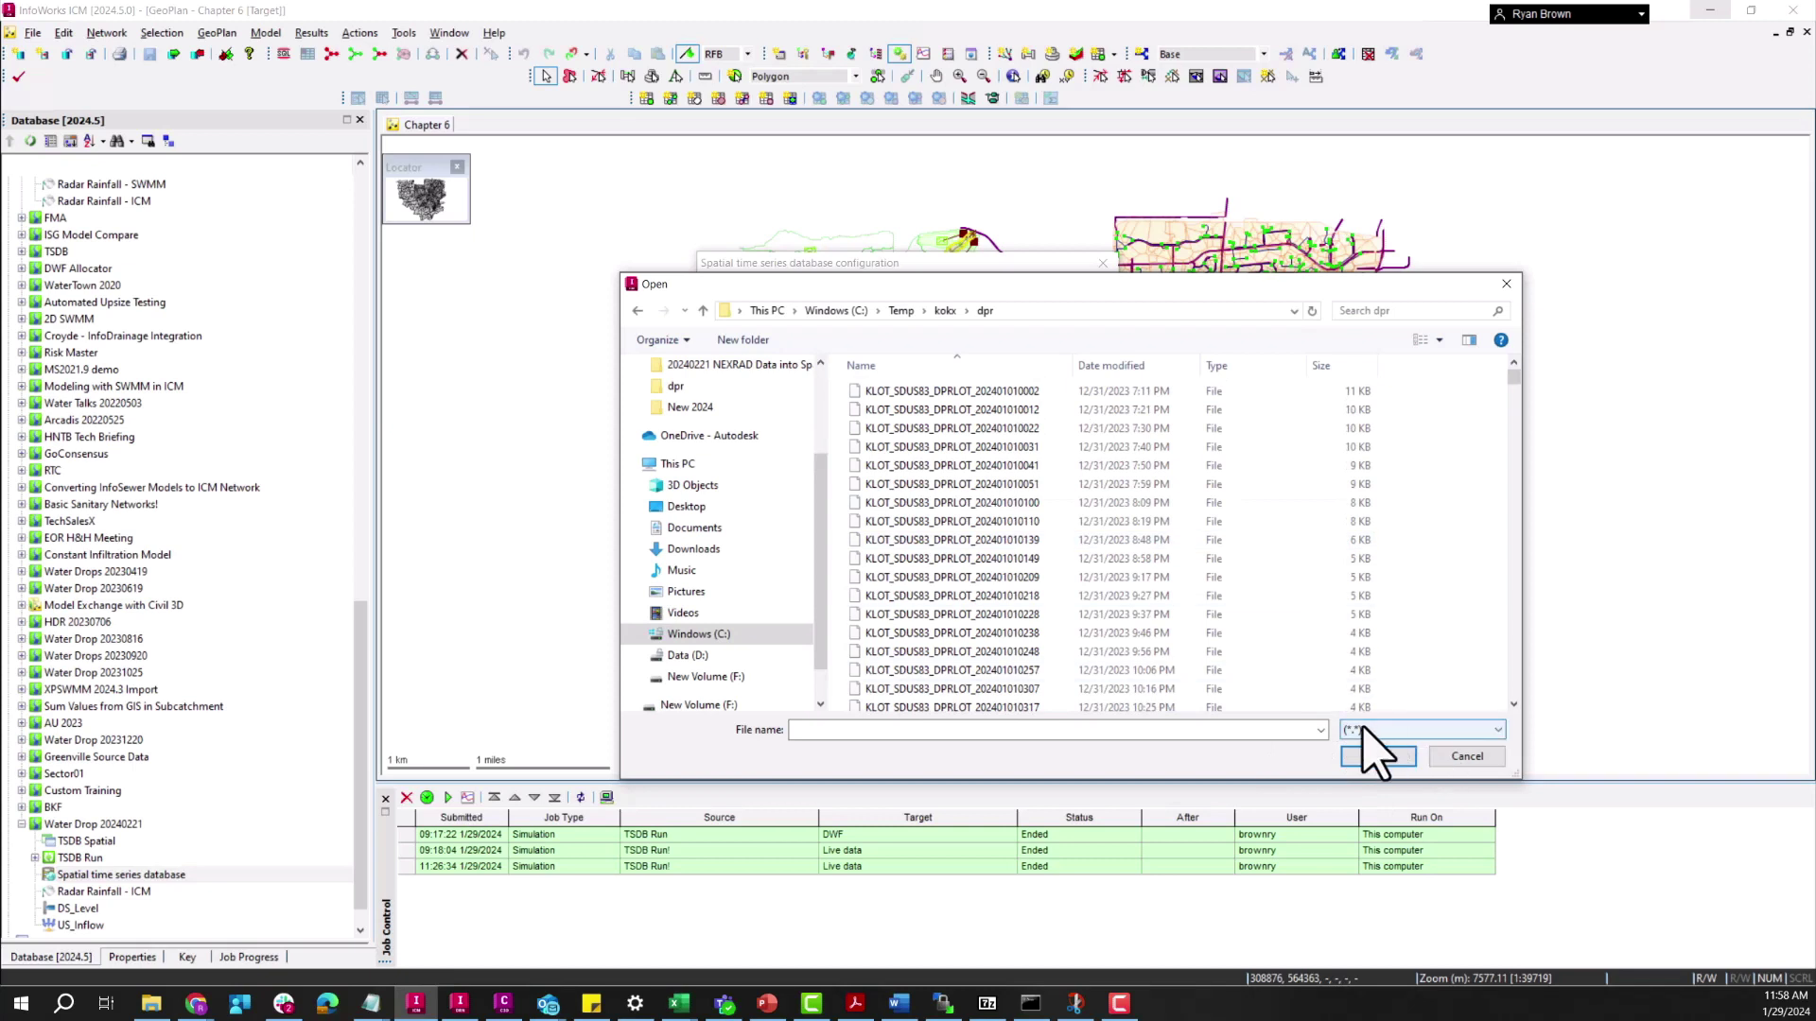
left_click(993, 393)
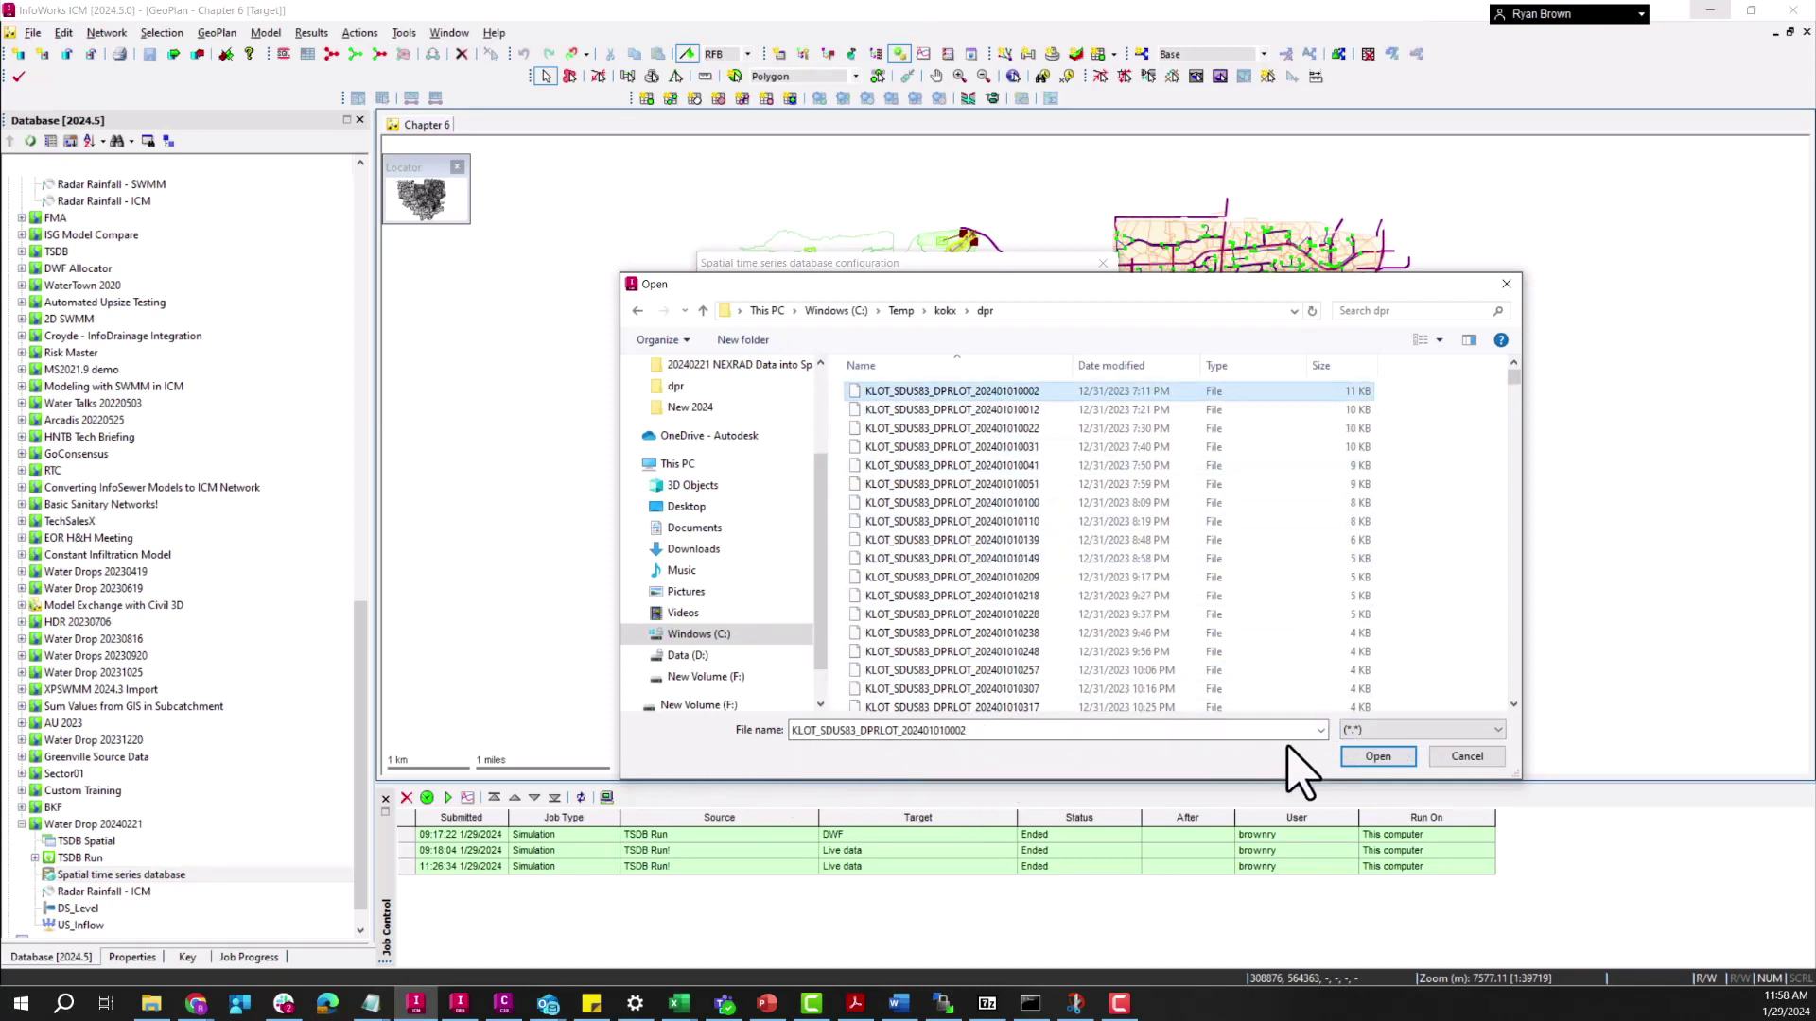
left_click(1376, 756)
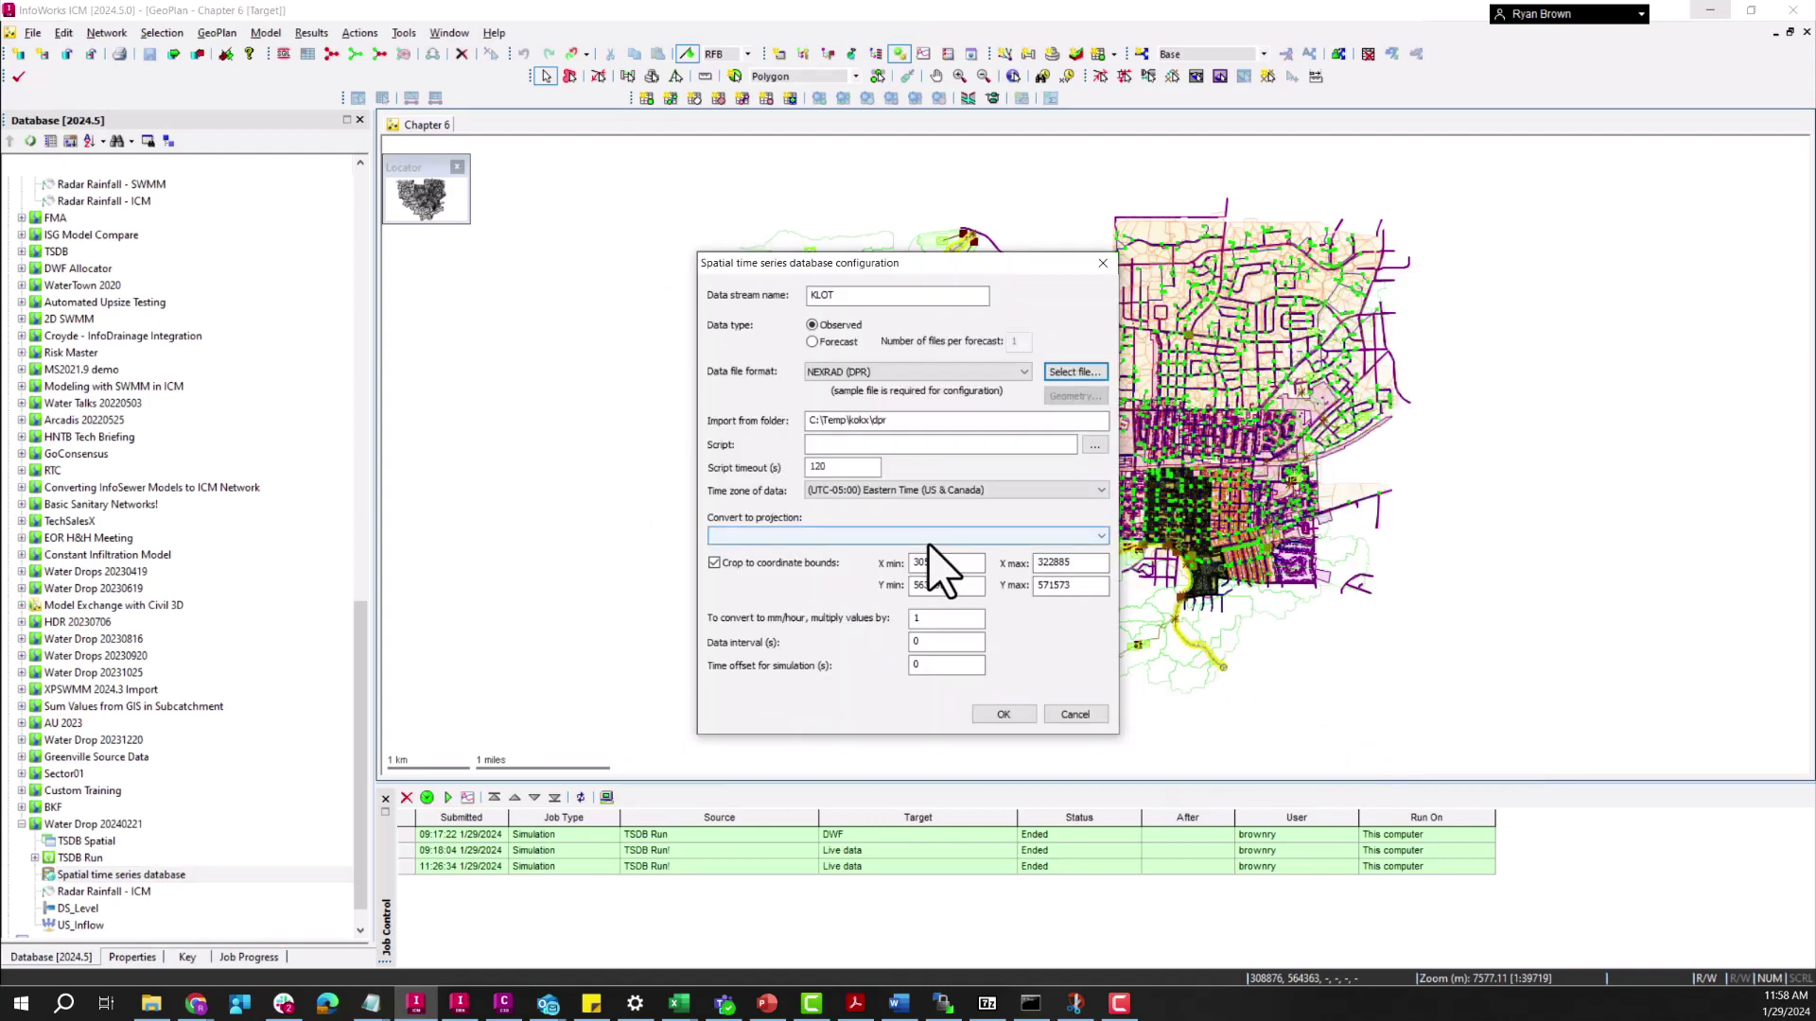
Set Central Time, Illinois East NAD83 (ftUS) projection and interval 600, then import.
left_click(913, 491)
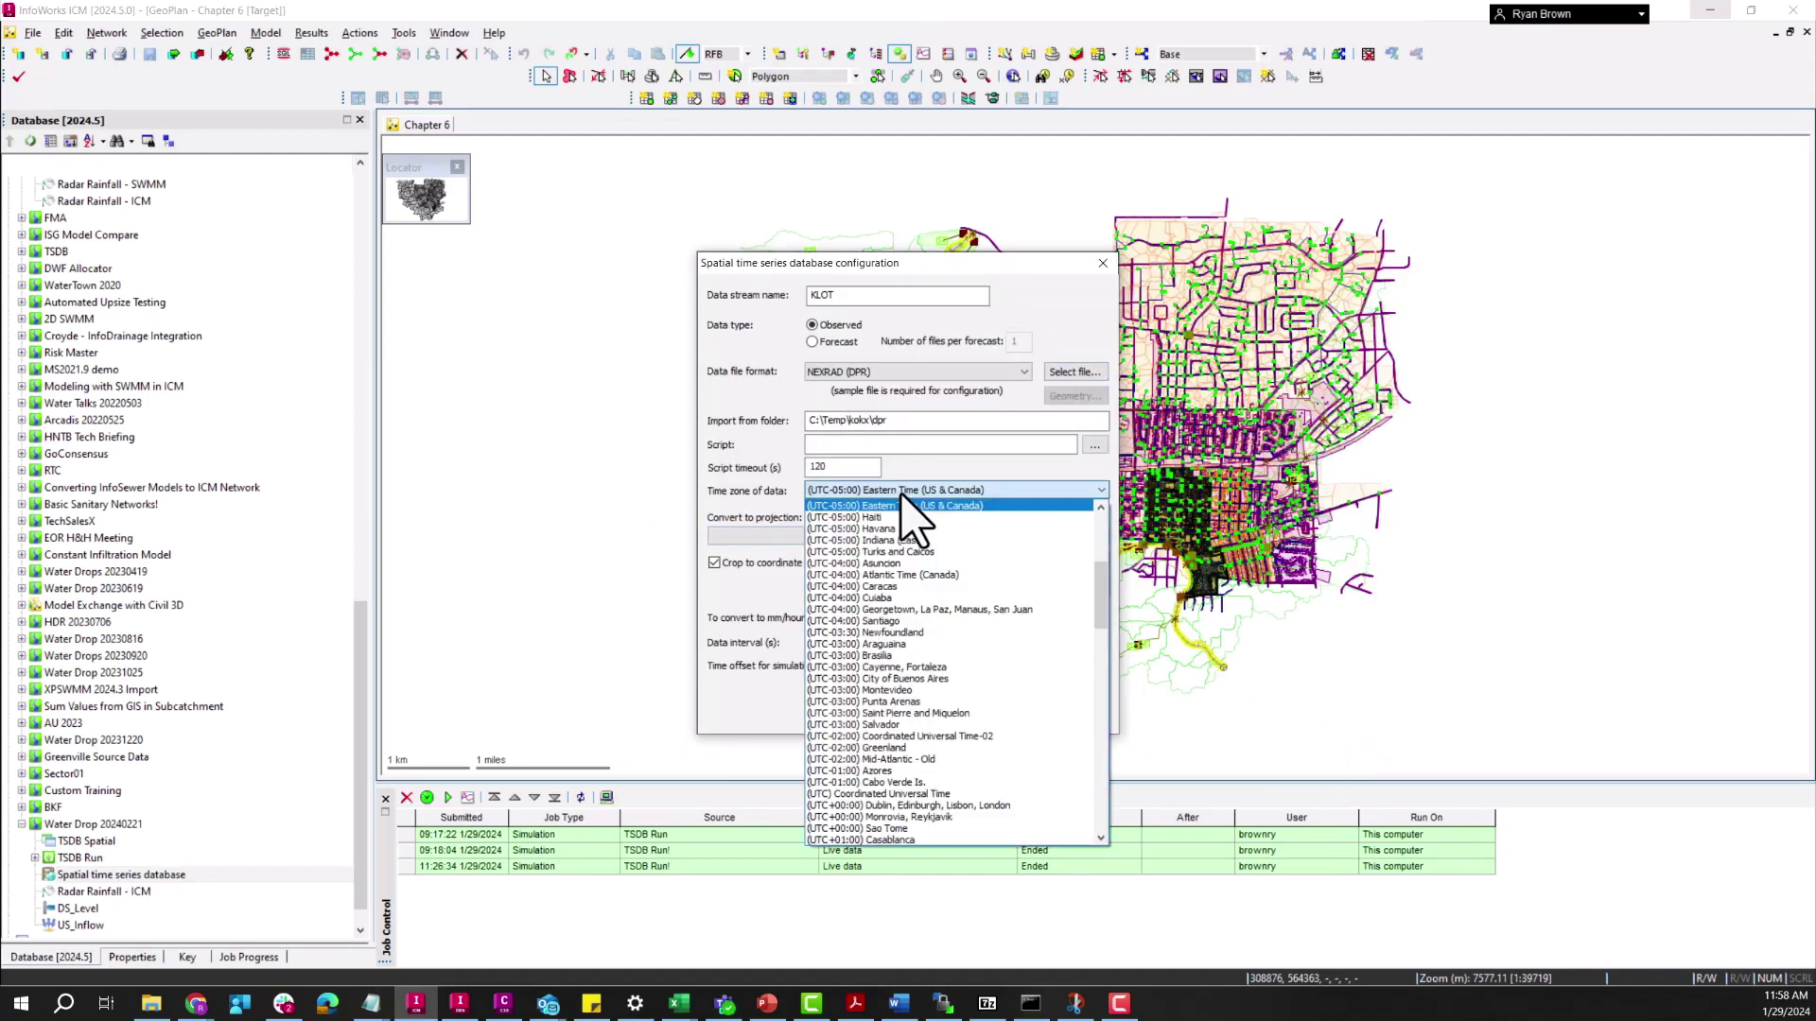
scroll(898, 625, "up", 1)
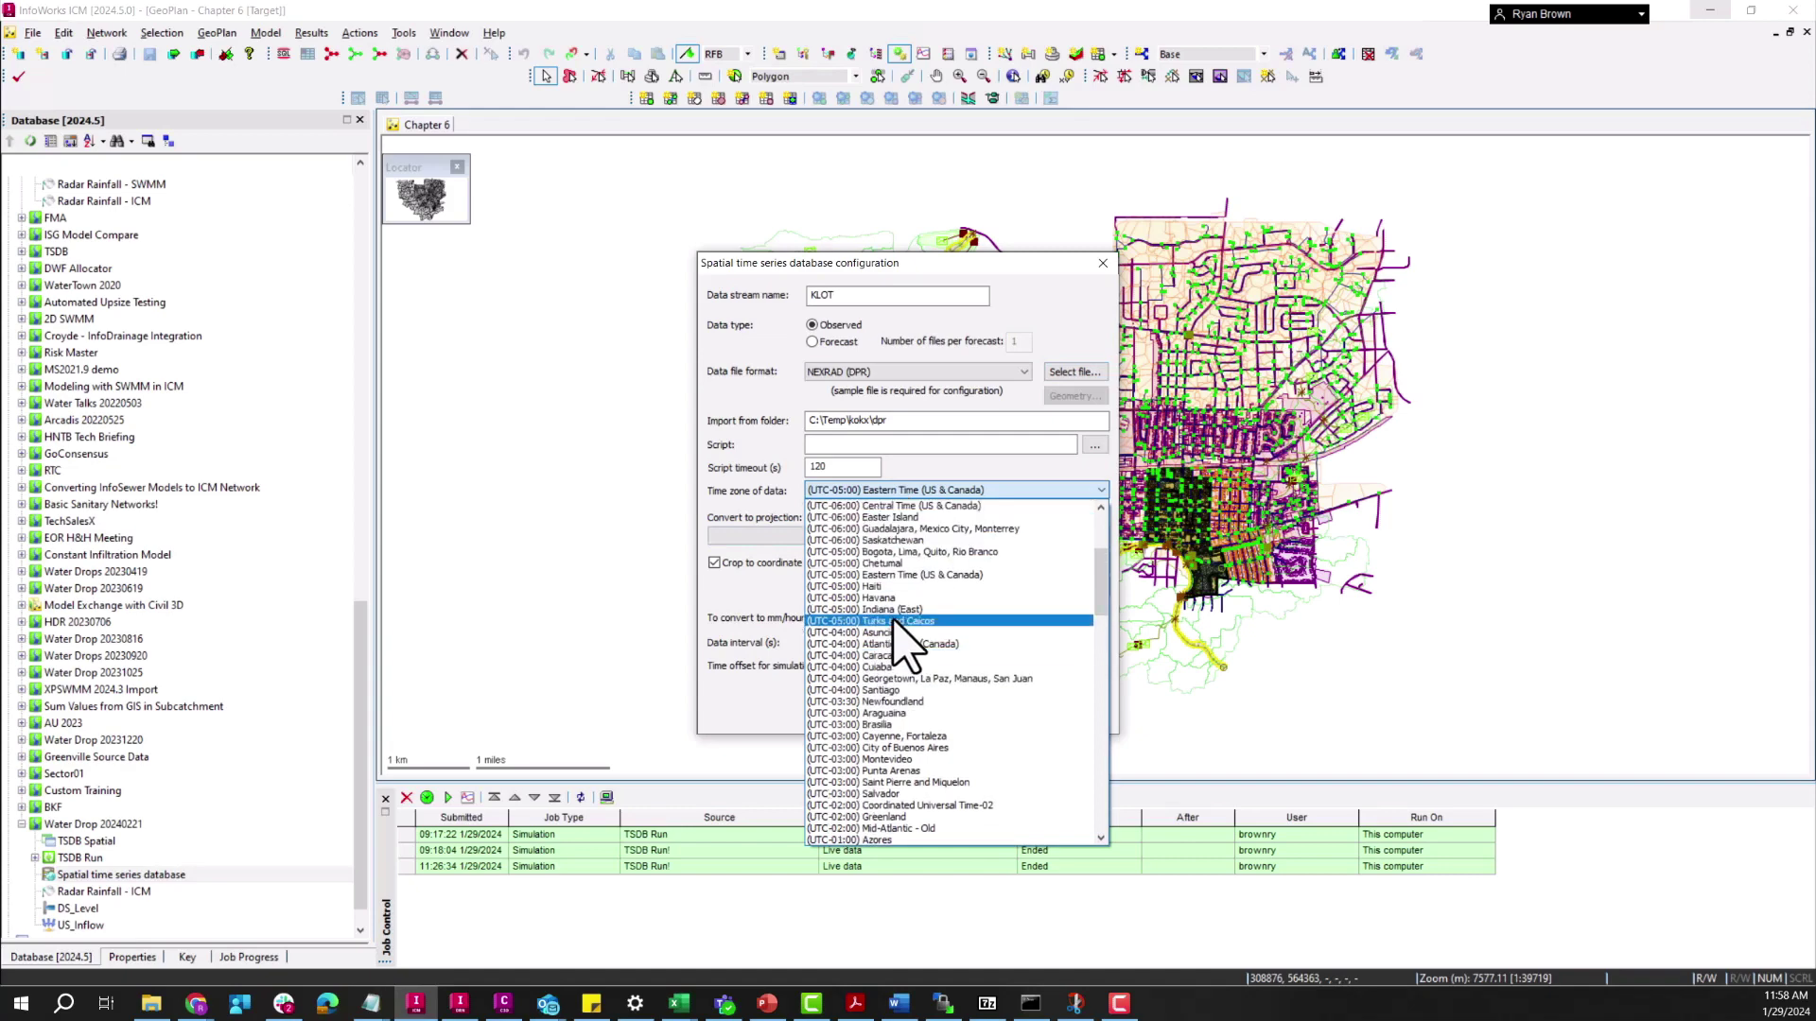
left_click(908, 507)
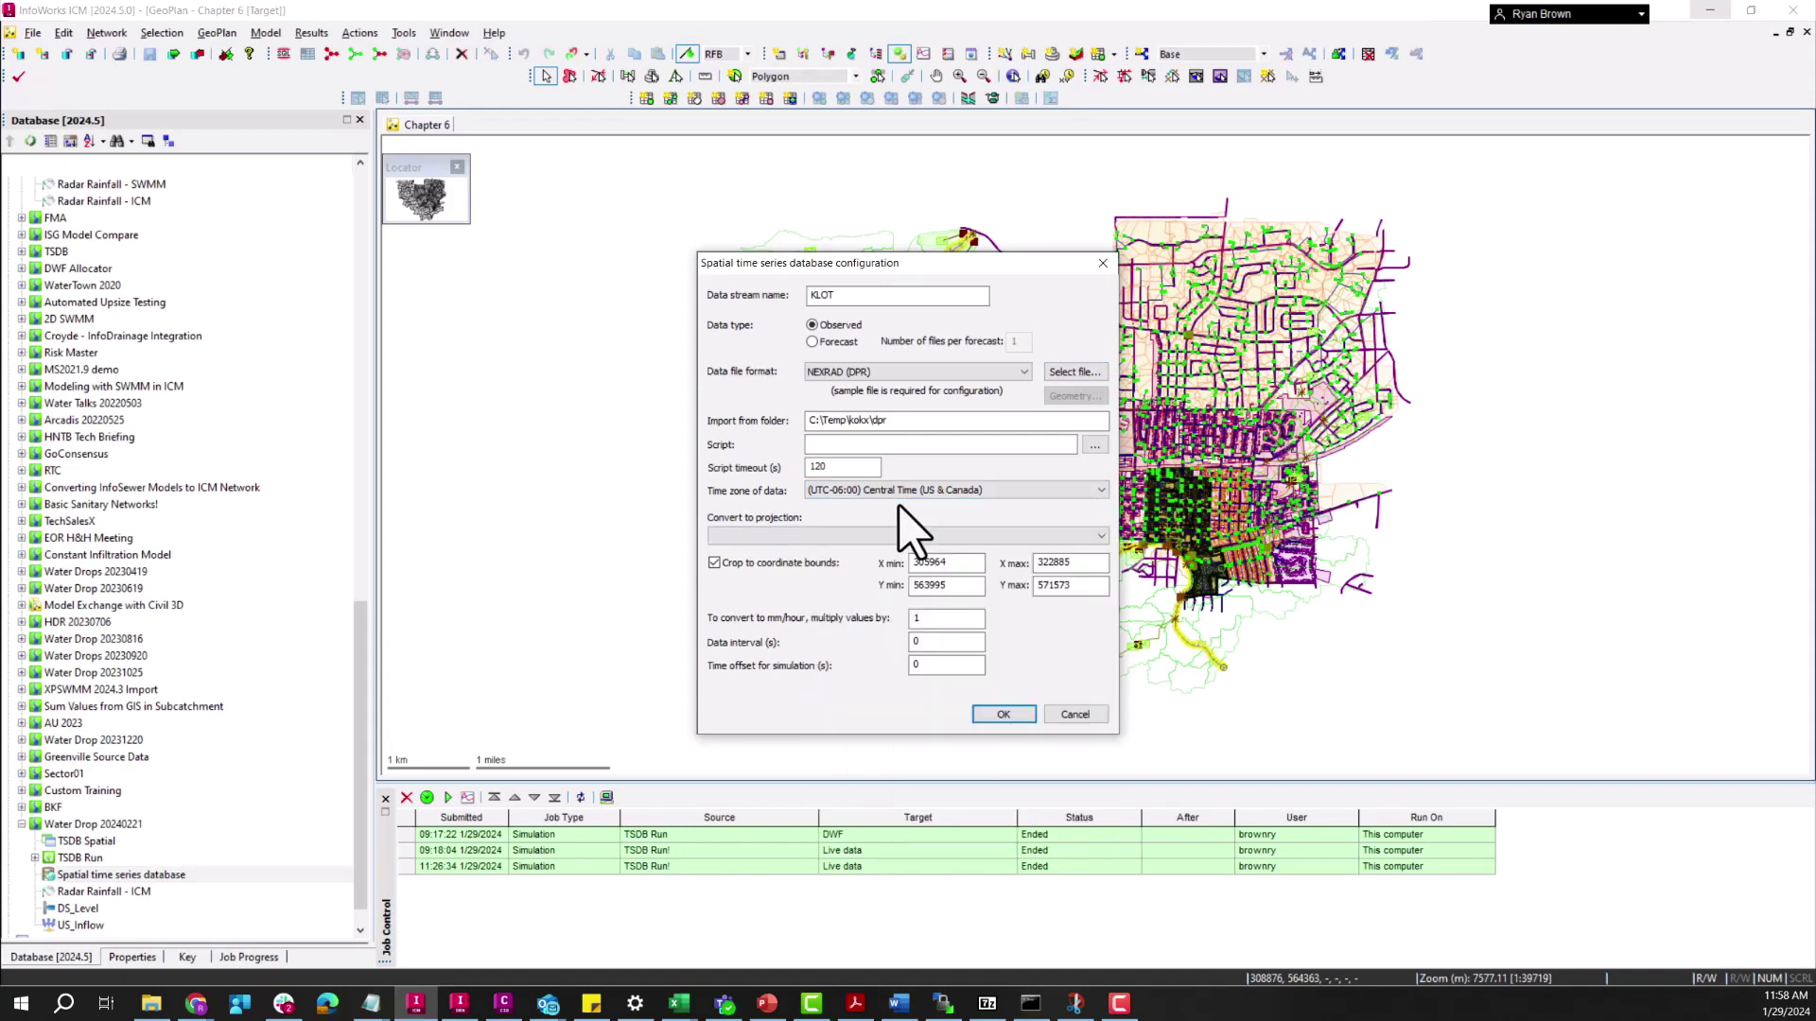
left_click(903, 536)
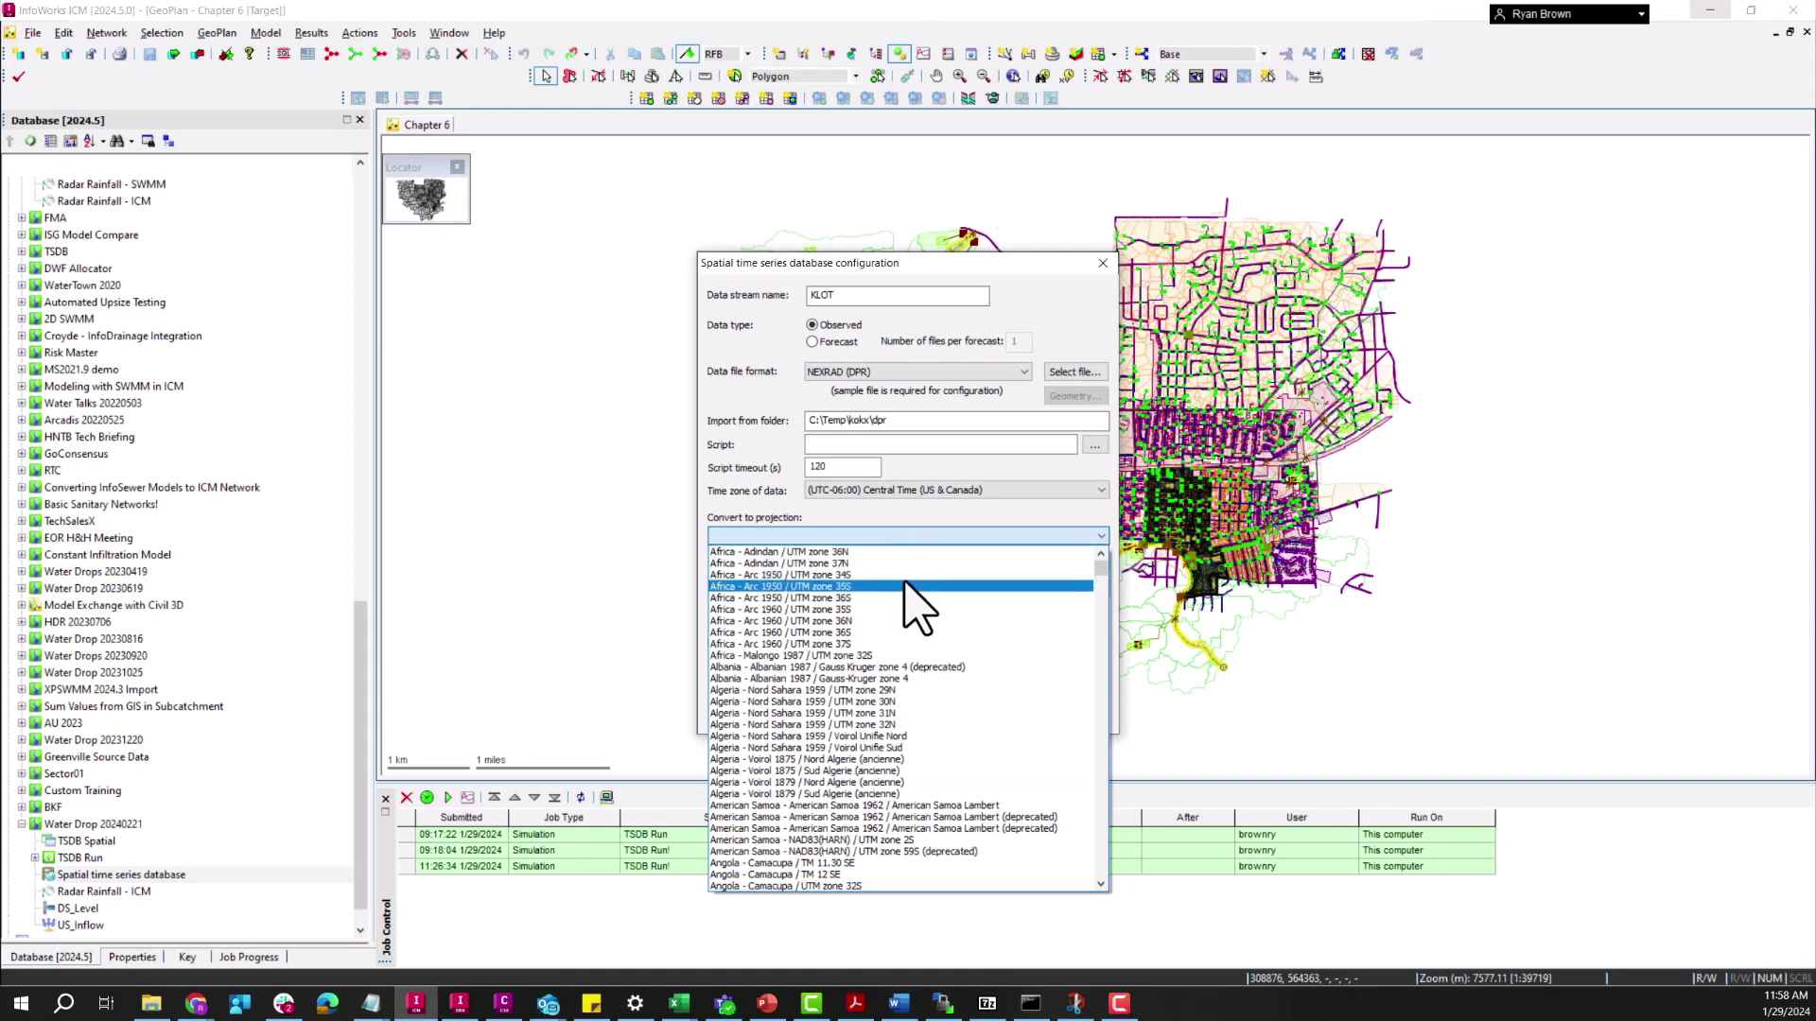
left_click_drag(1101, 570, 1104, 709)
scroll(980, 724, "down", 4)
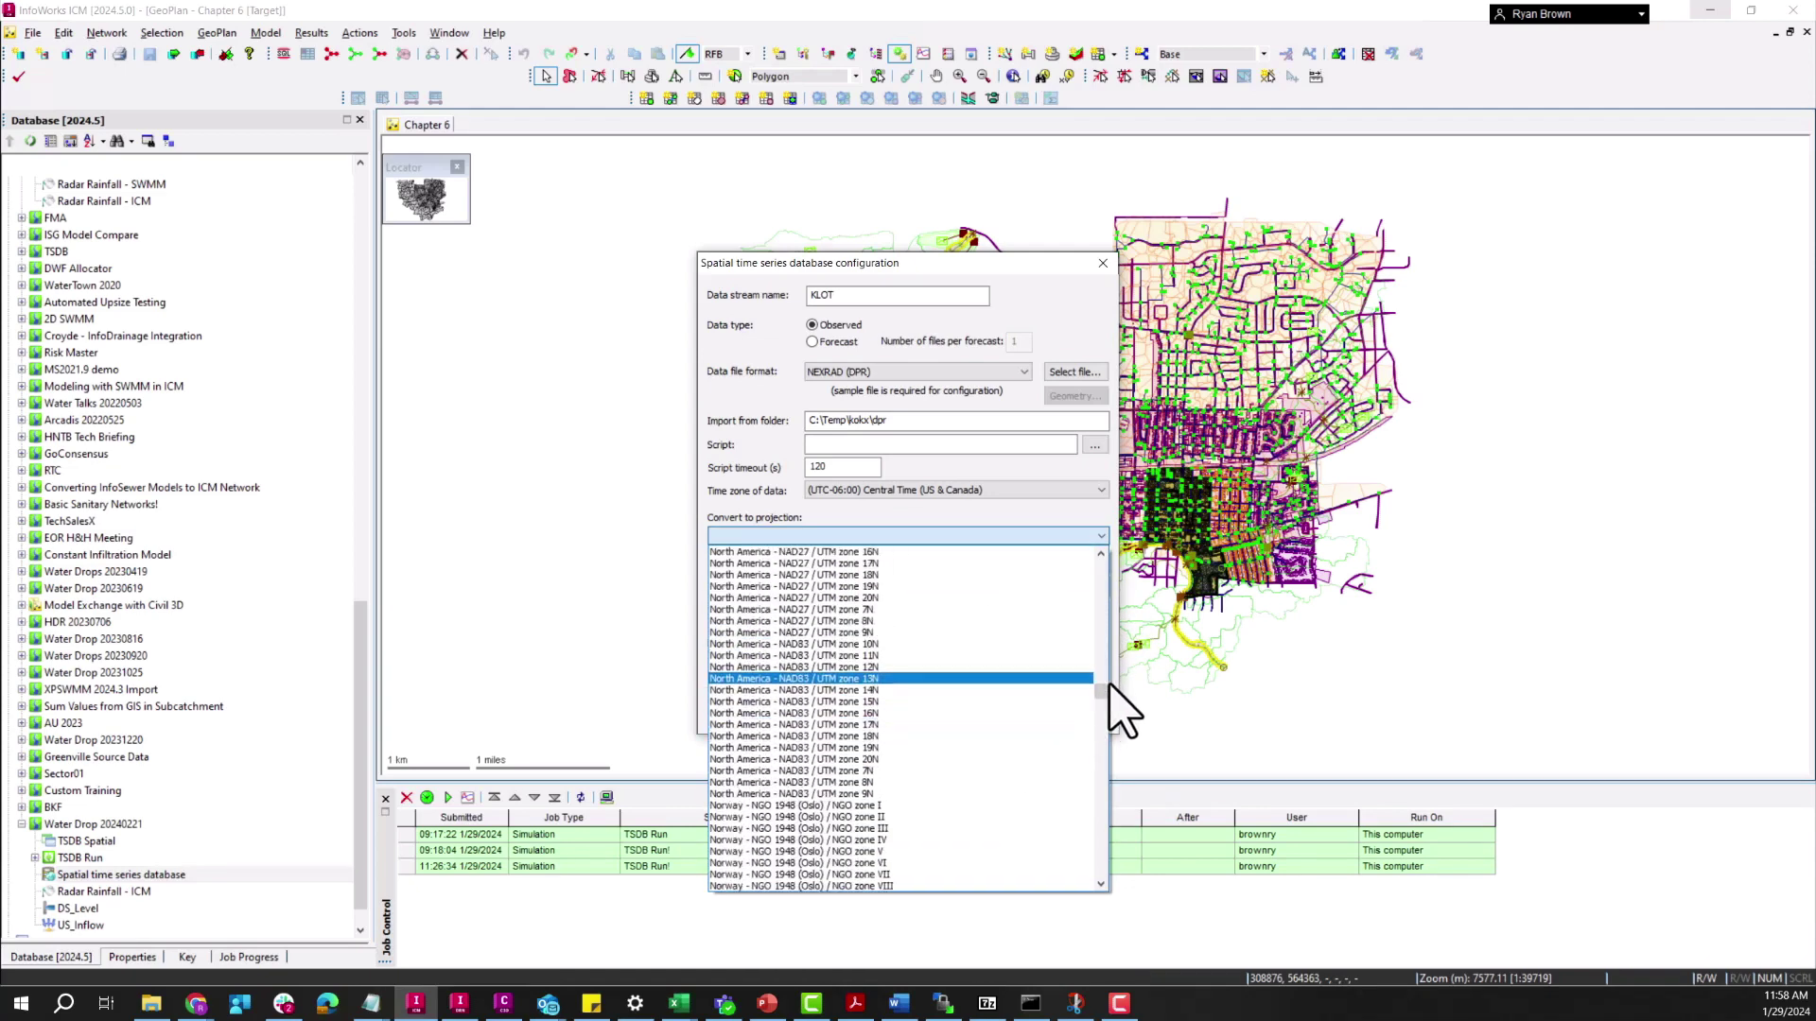
left_click_drag(1105, 710, 1105, 794)
scroll(887, 808, "up", 4)
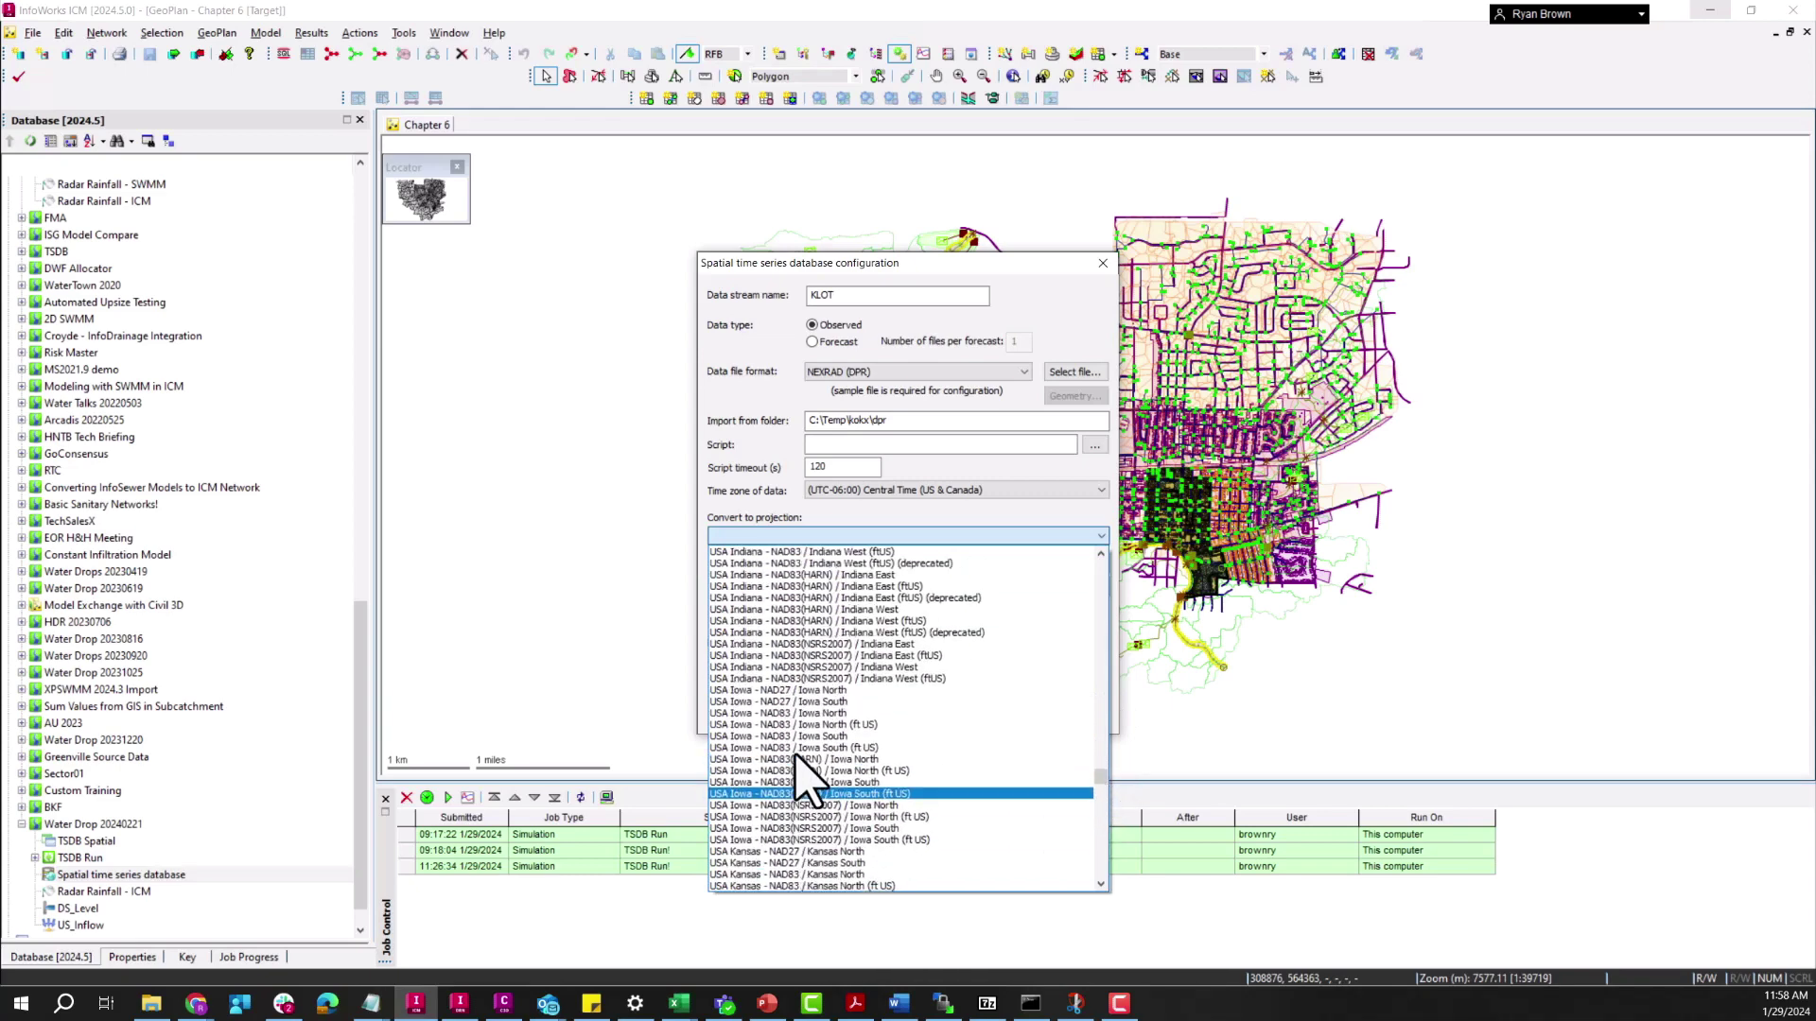
scroll(824, 781, "up", 4)
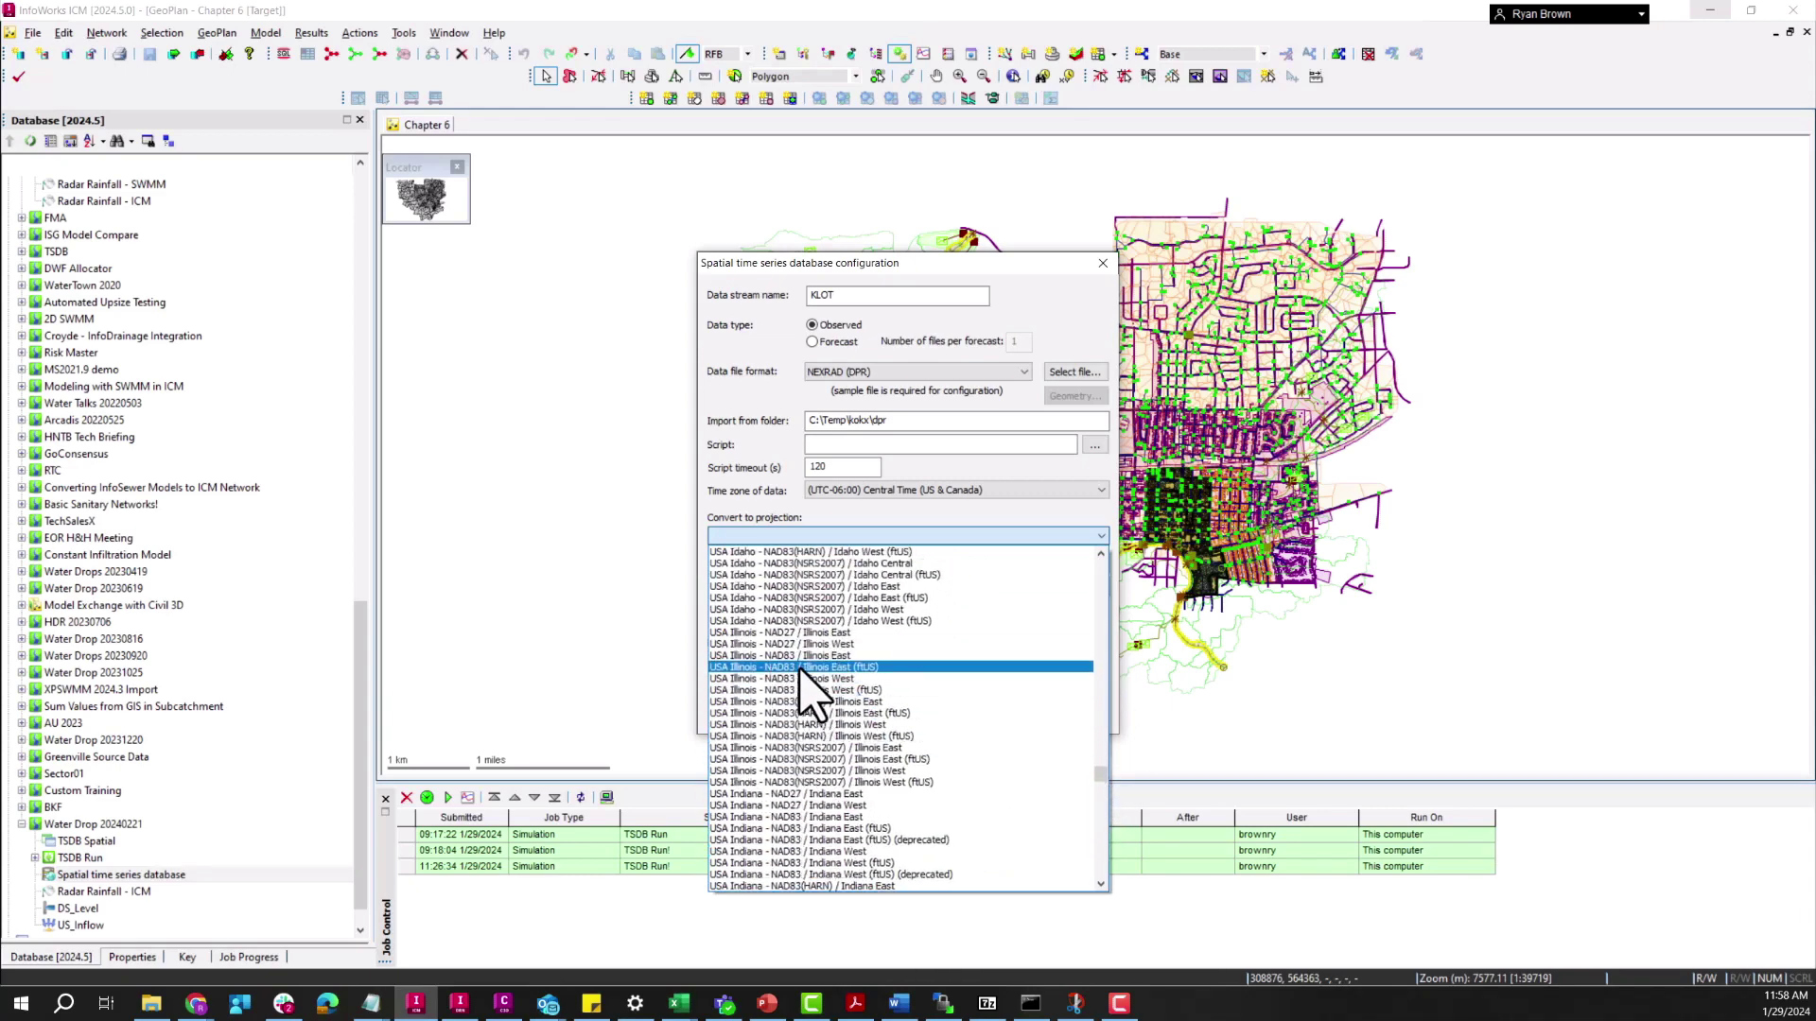
left_click(812, 668)
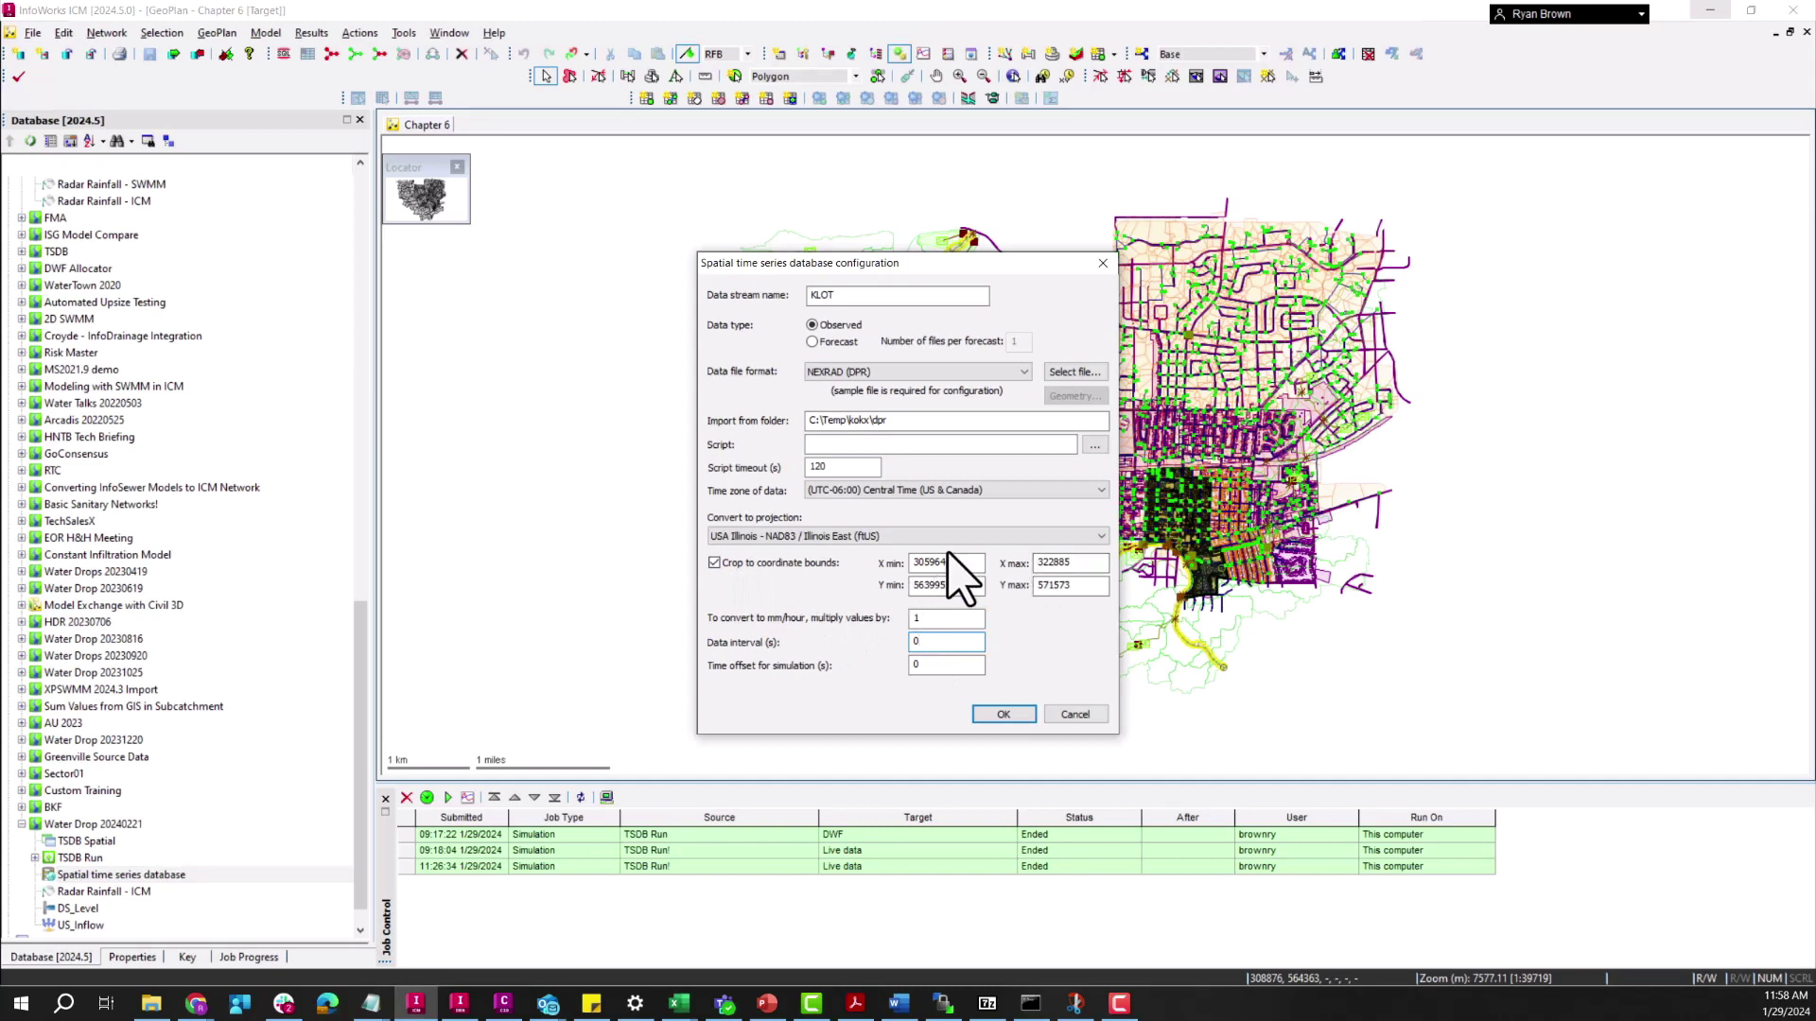
double_click(930, 643)
left_click(1002, 714)
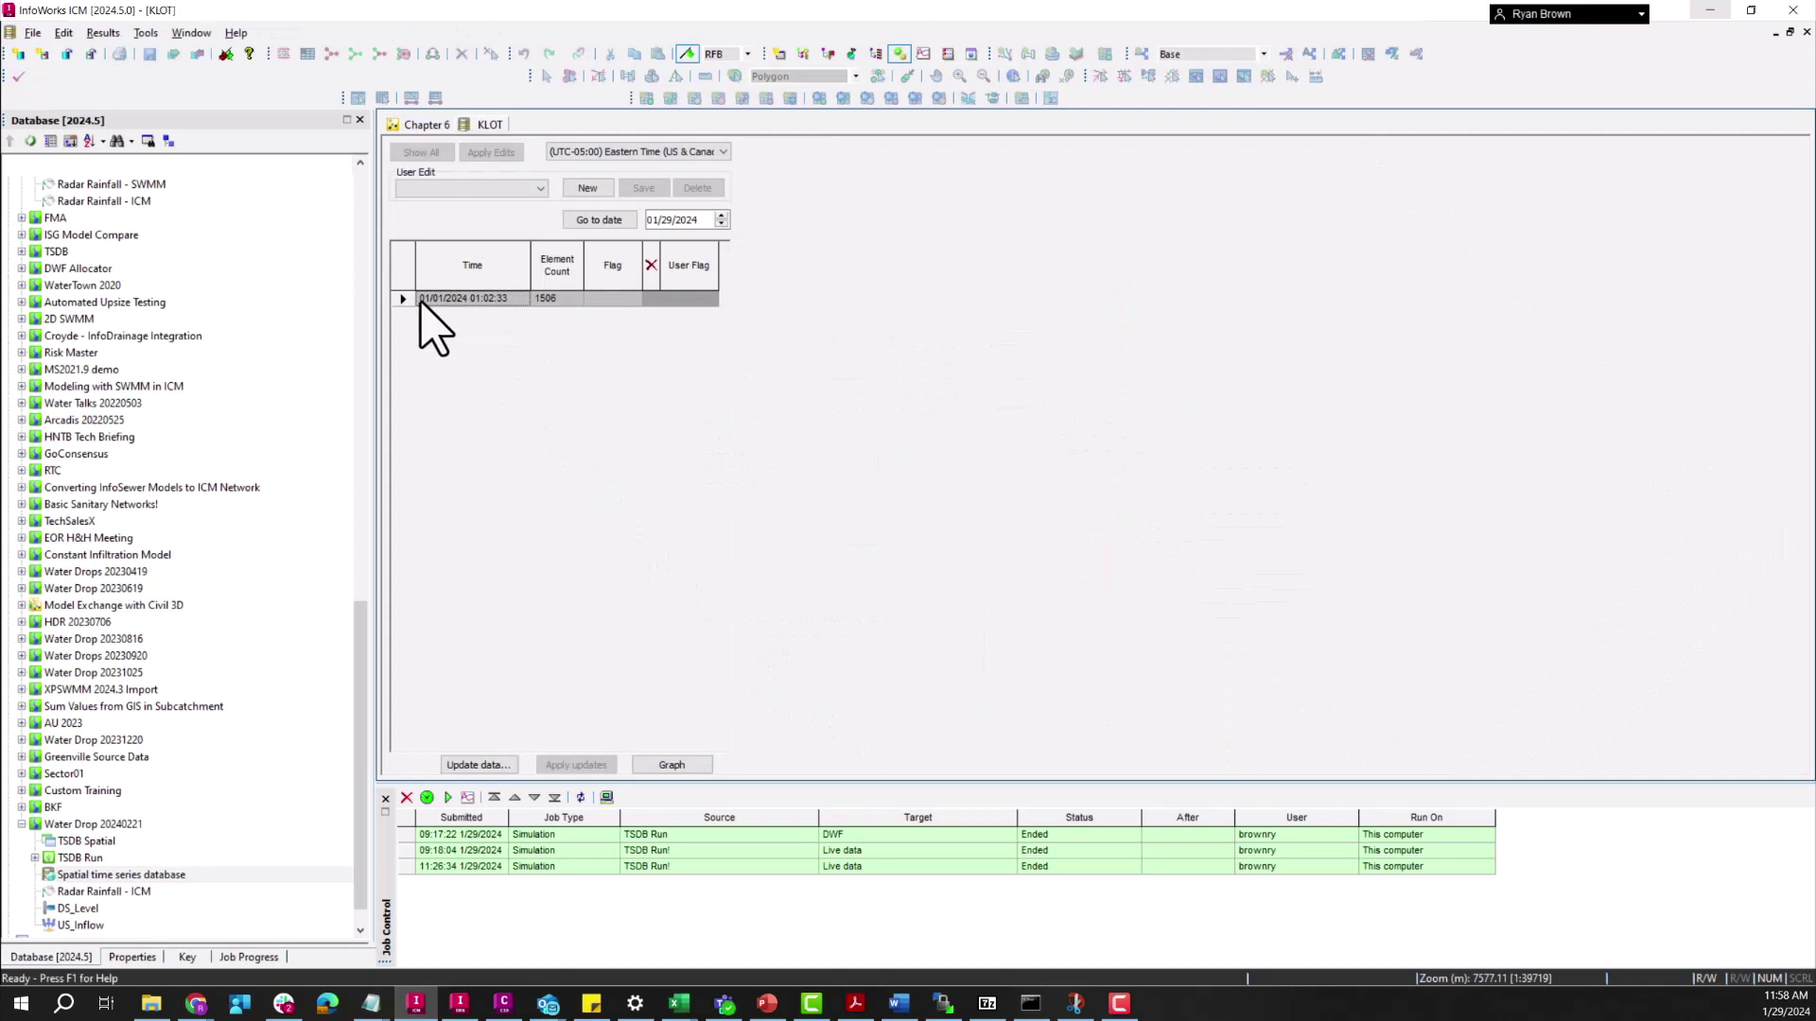
Fetch only the latest KLOT radar data, through 01/27/2024, and graph its rainfall.
left_click(482, 767)
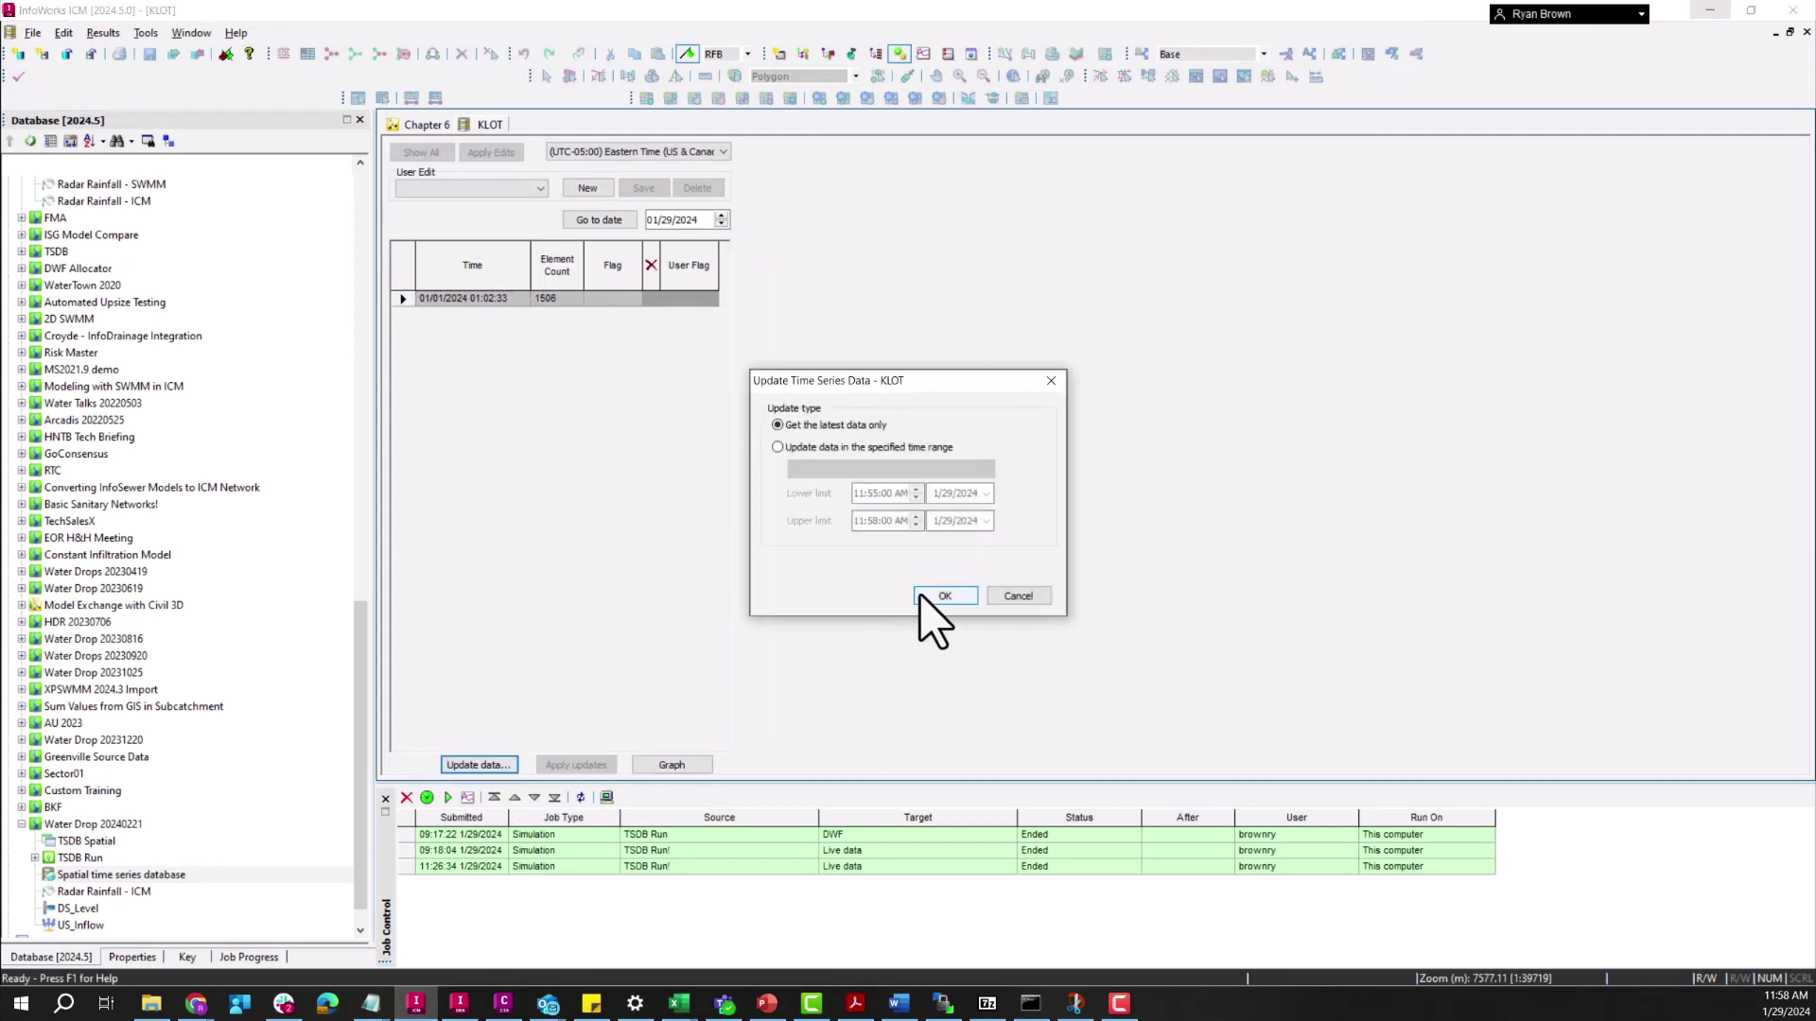
left_click(944, 597)
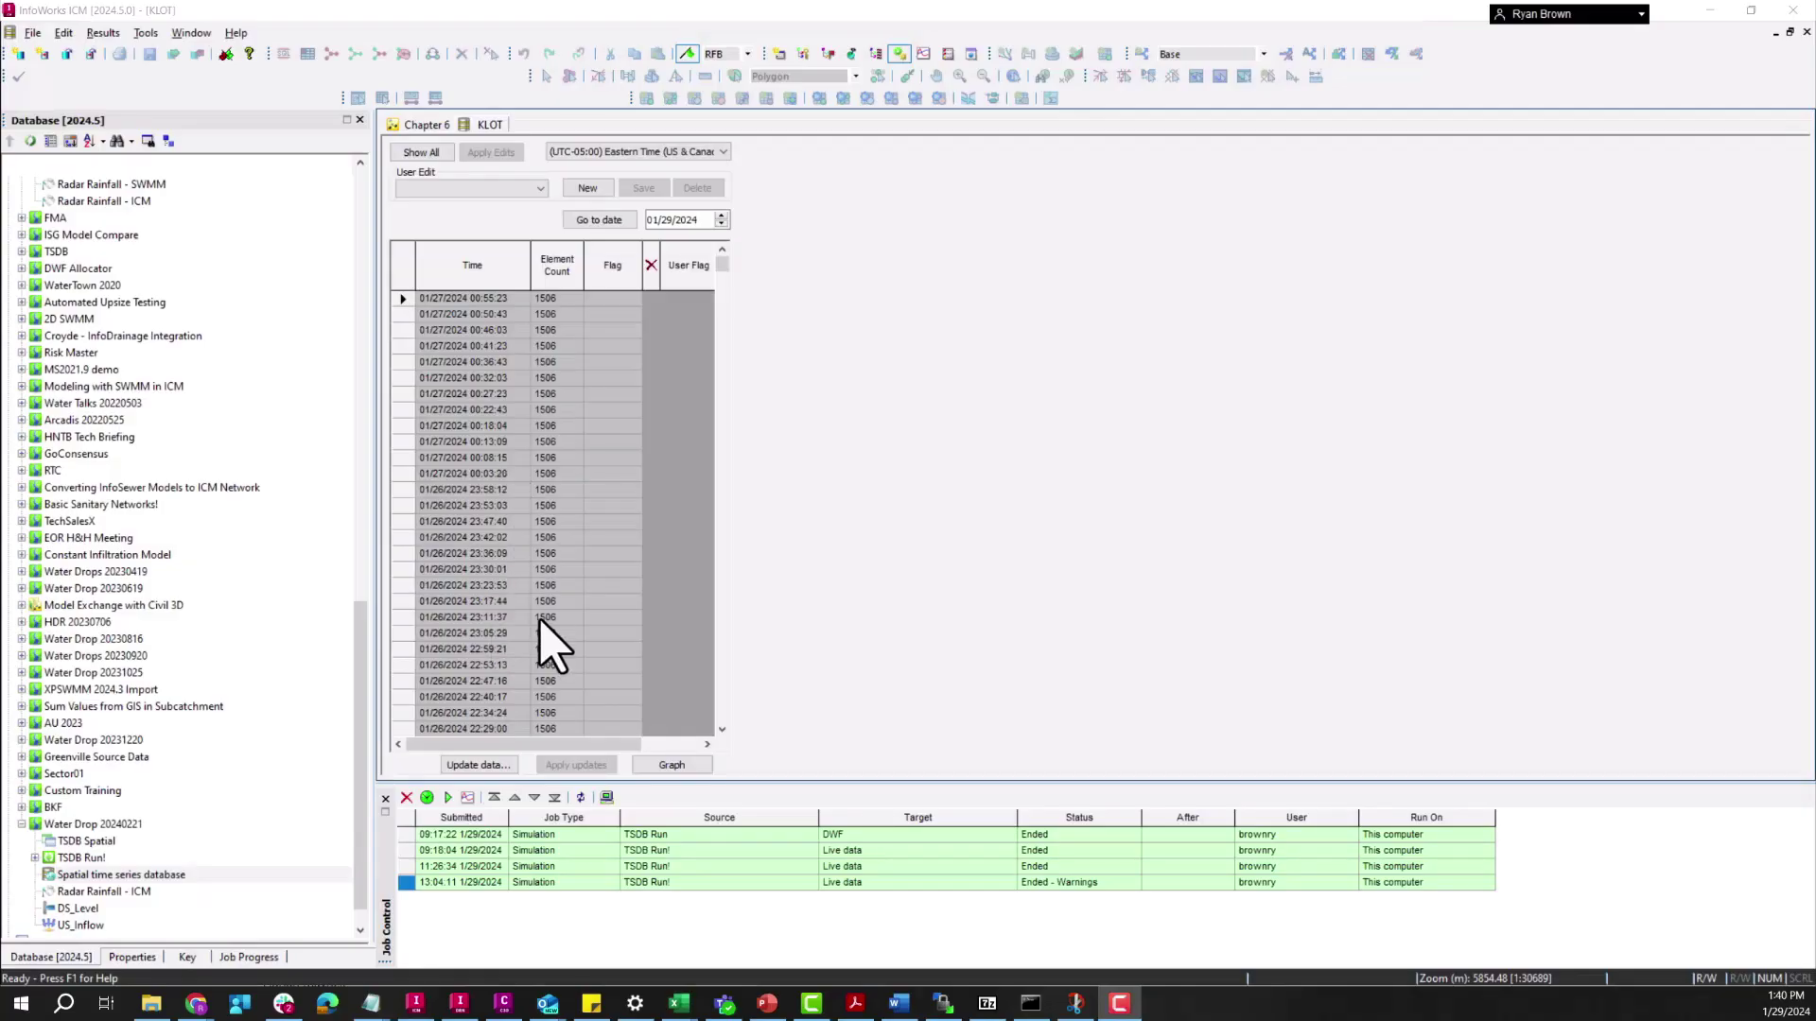
left_click(696, 774)
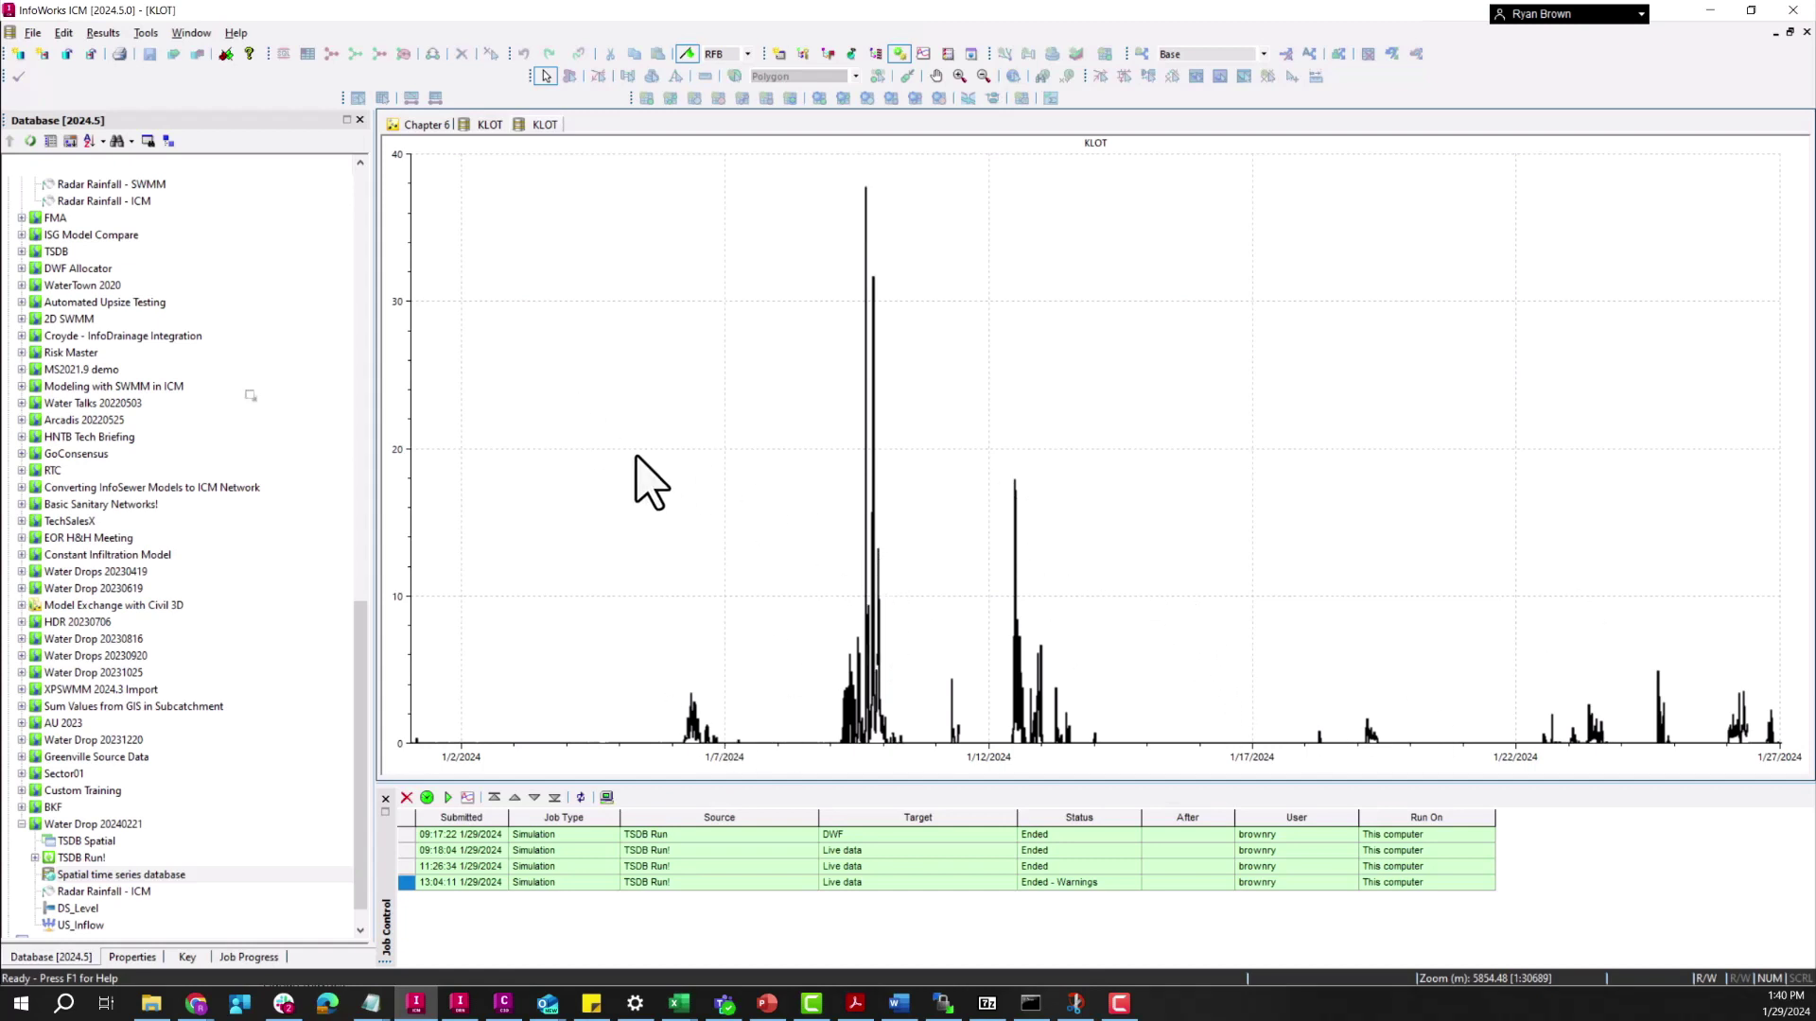
Close the KLOT graph and data table views.
right_click(544, 125)
left_click(567, 136)
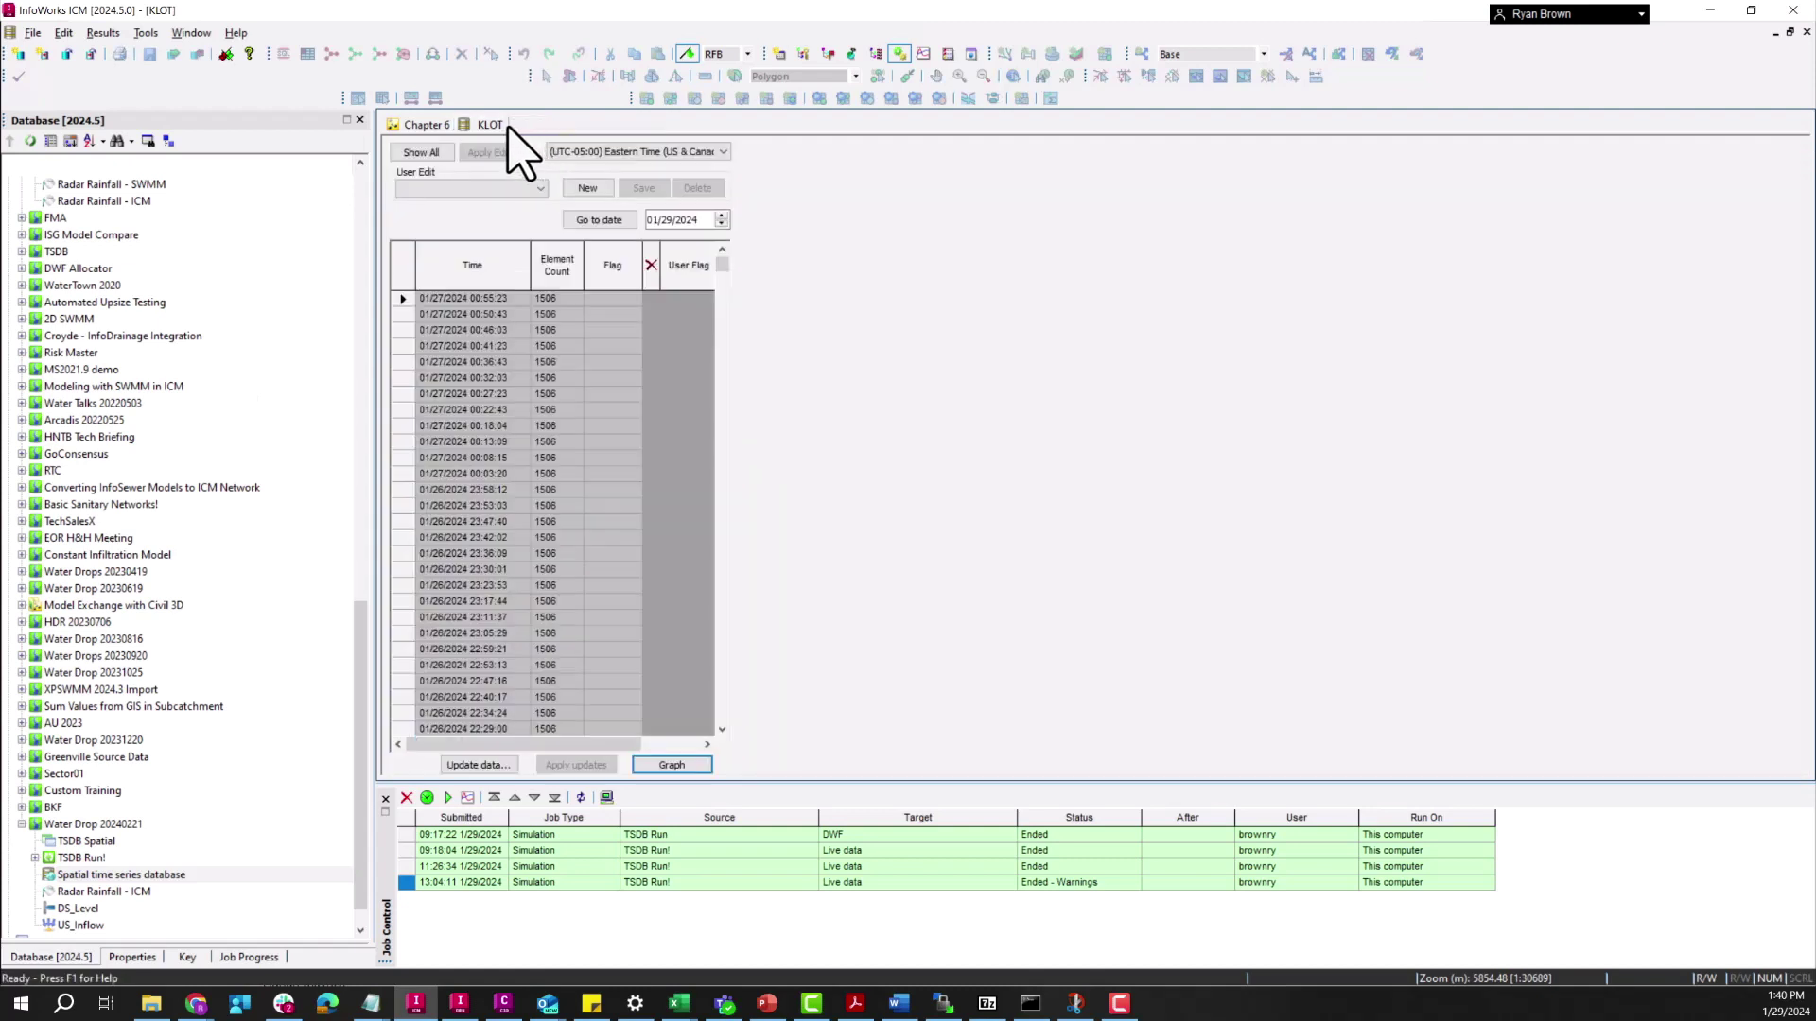
right_click(486, 125)
left_click(549, 135)
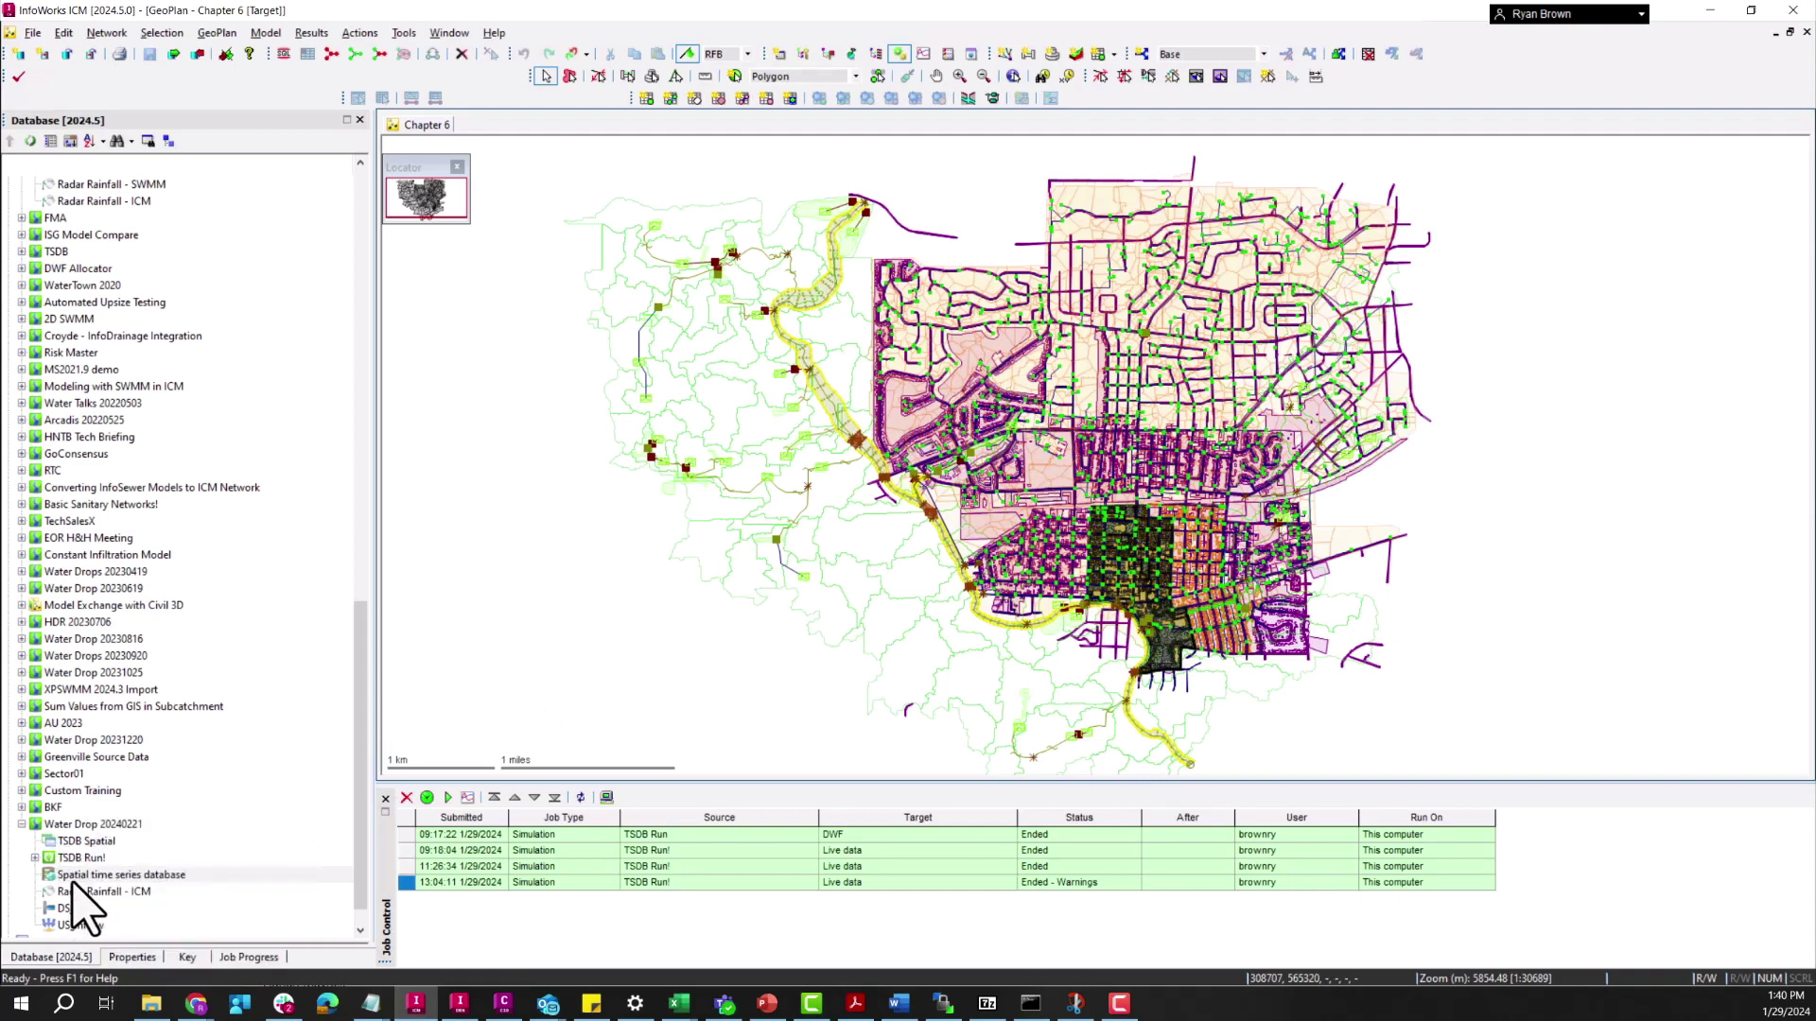
Overlay the spatial time series database on the Chapter 6 map as radar cells.
left_click_drag(74, 876, 527, 490)
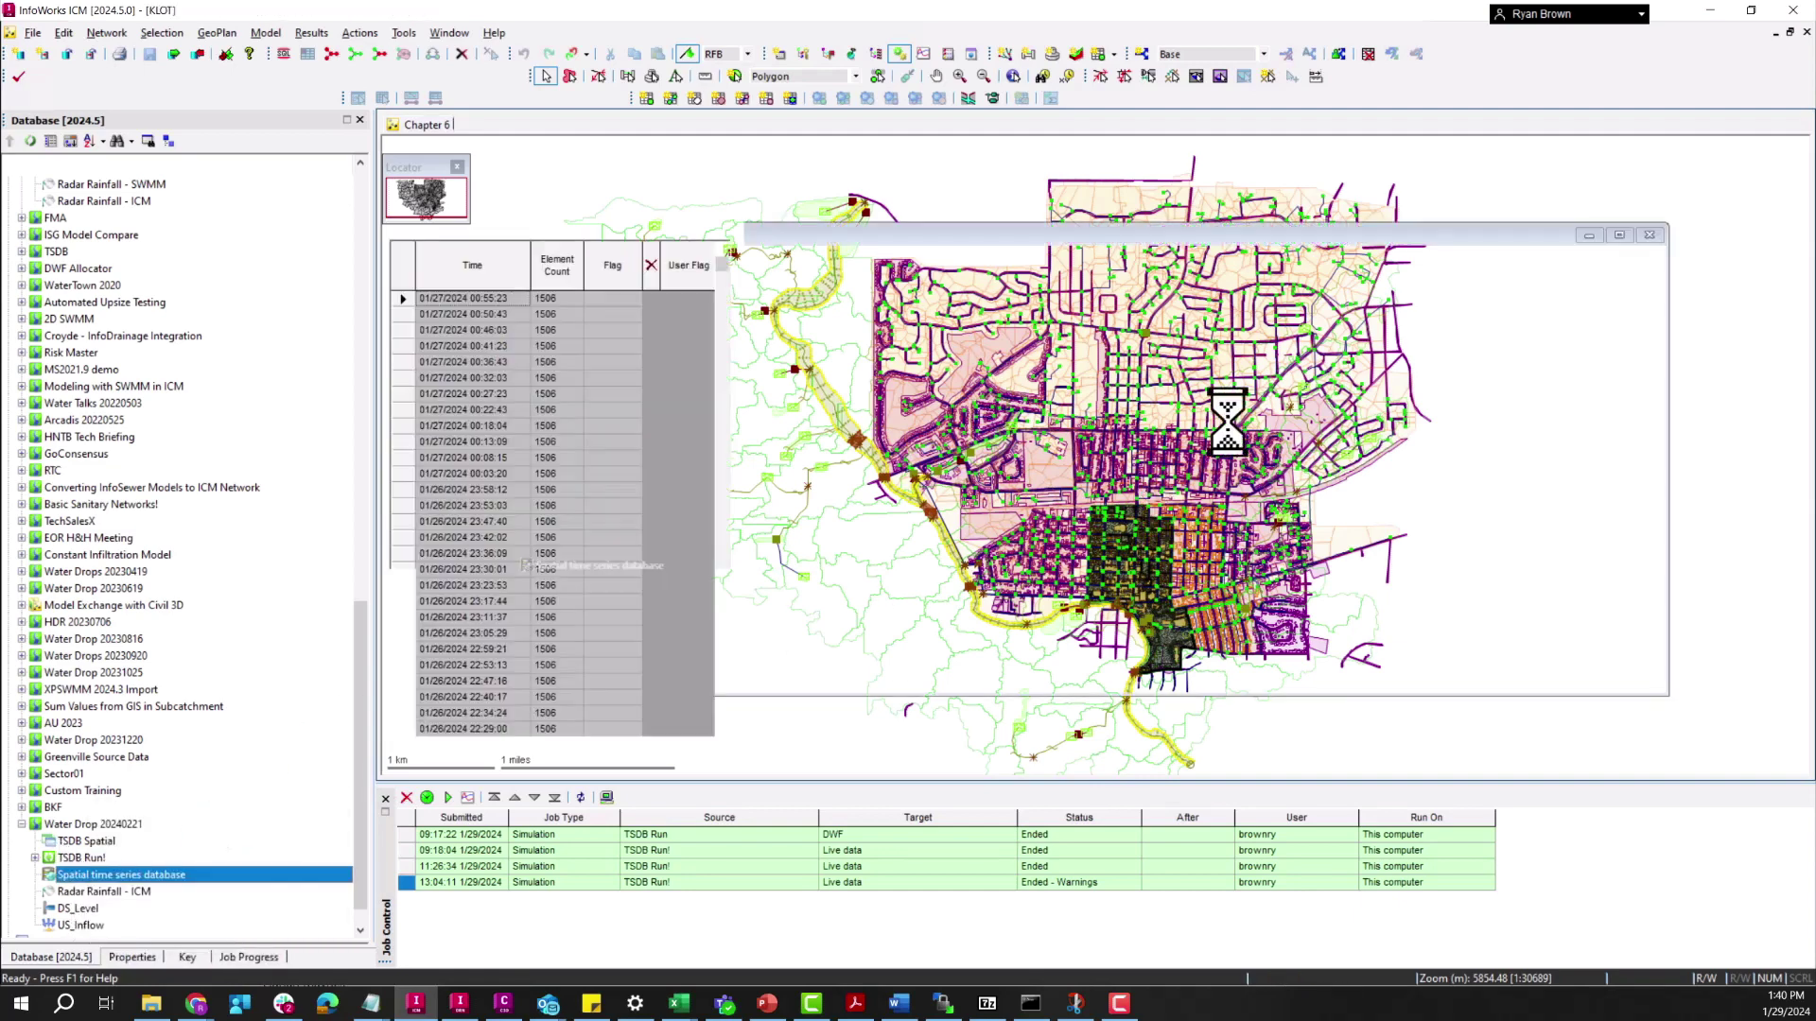
right_click(490, 124)
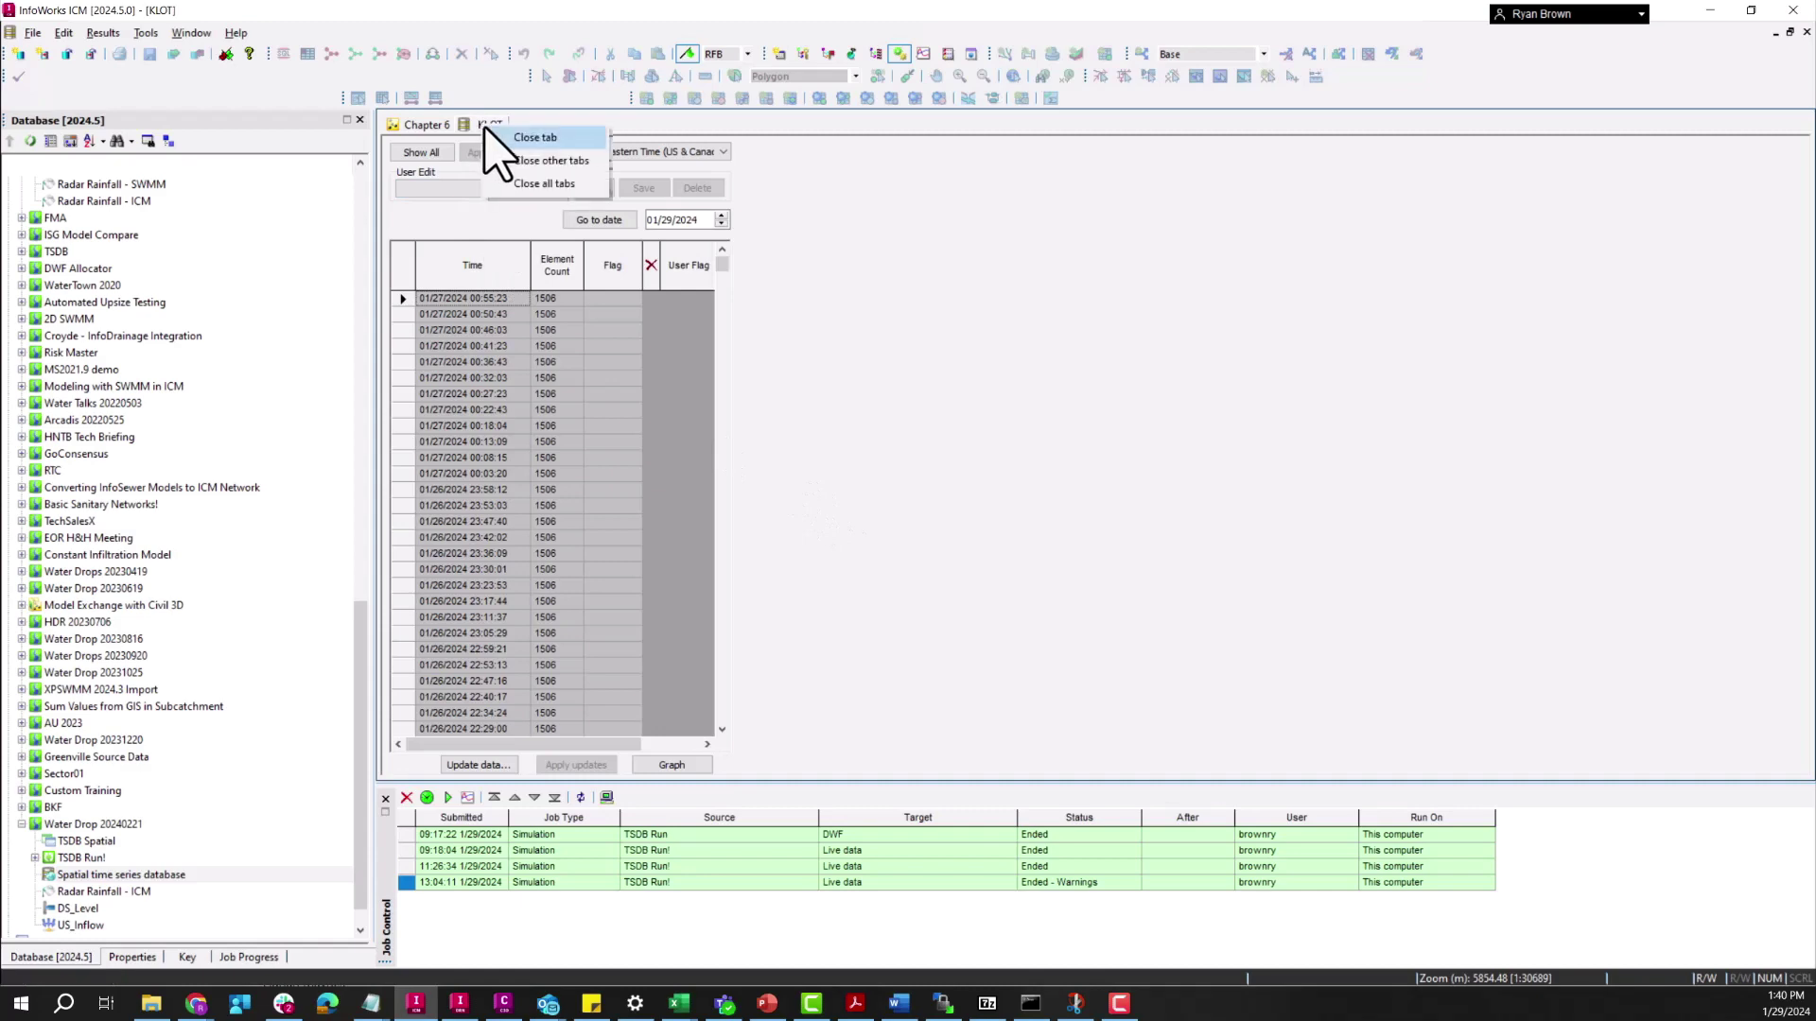
left_click(423, 147)
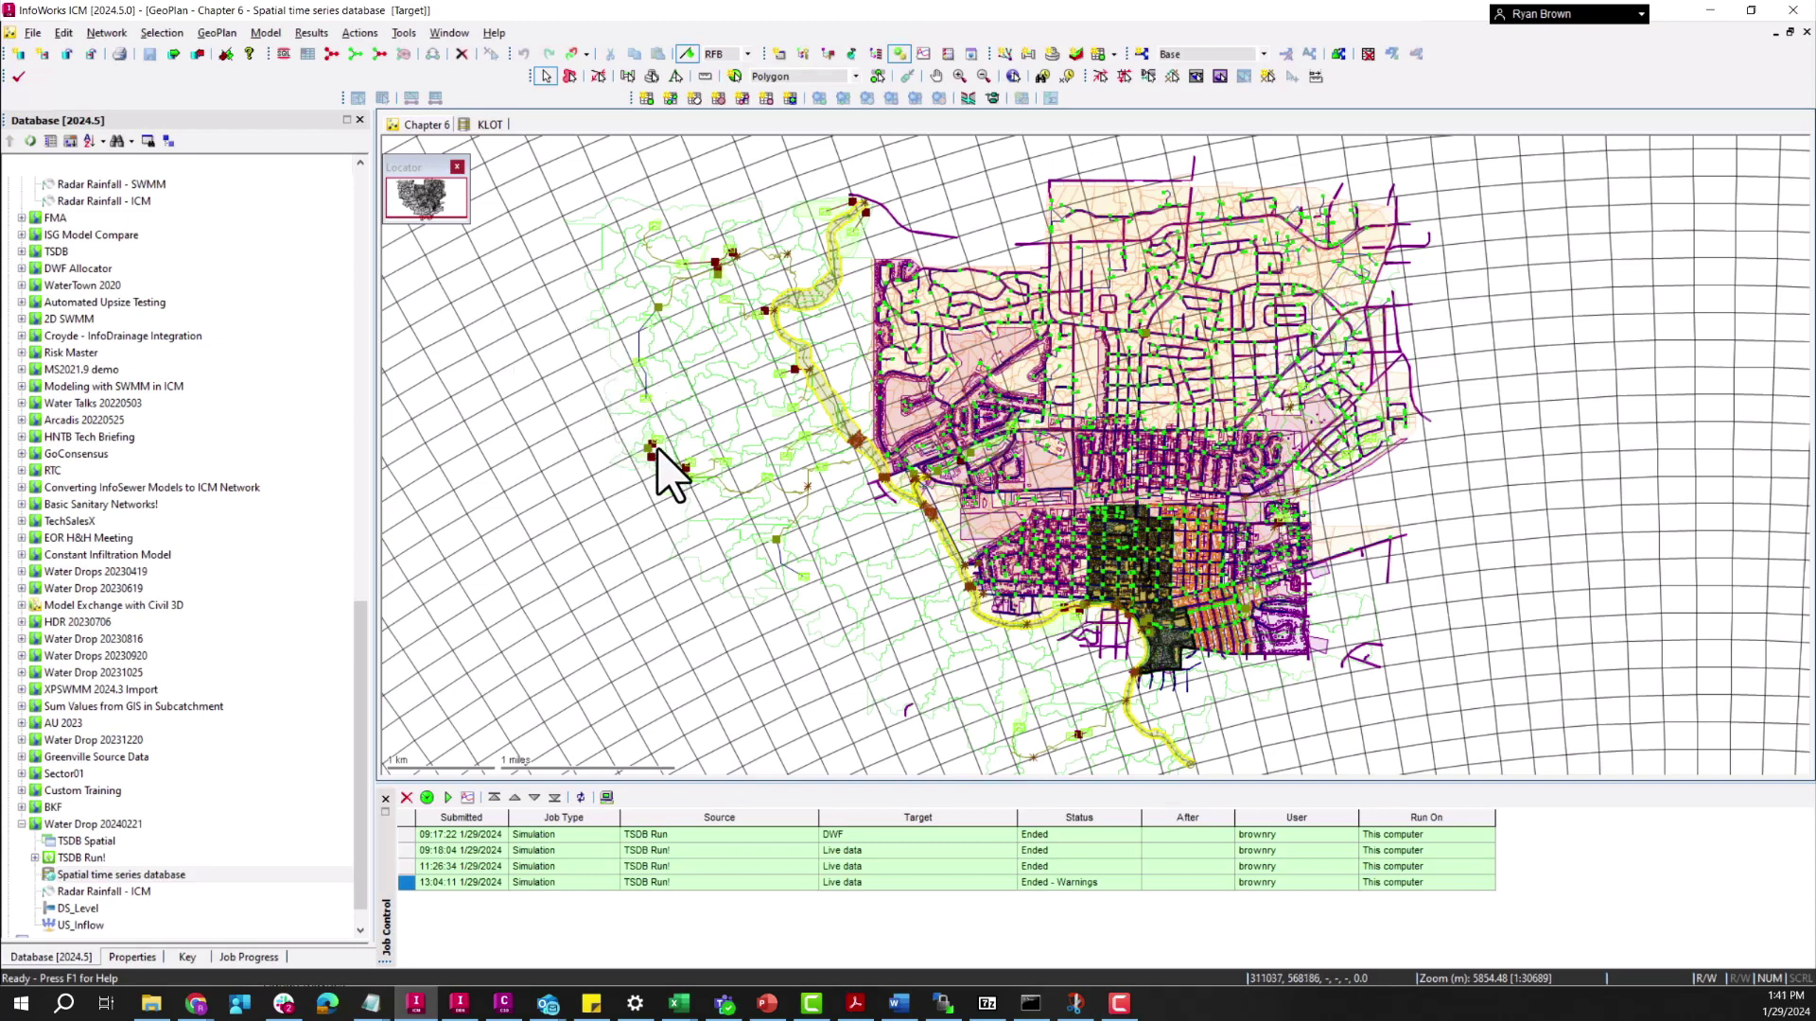
right_click(625, 519)
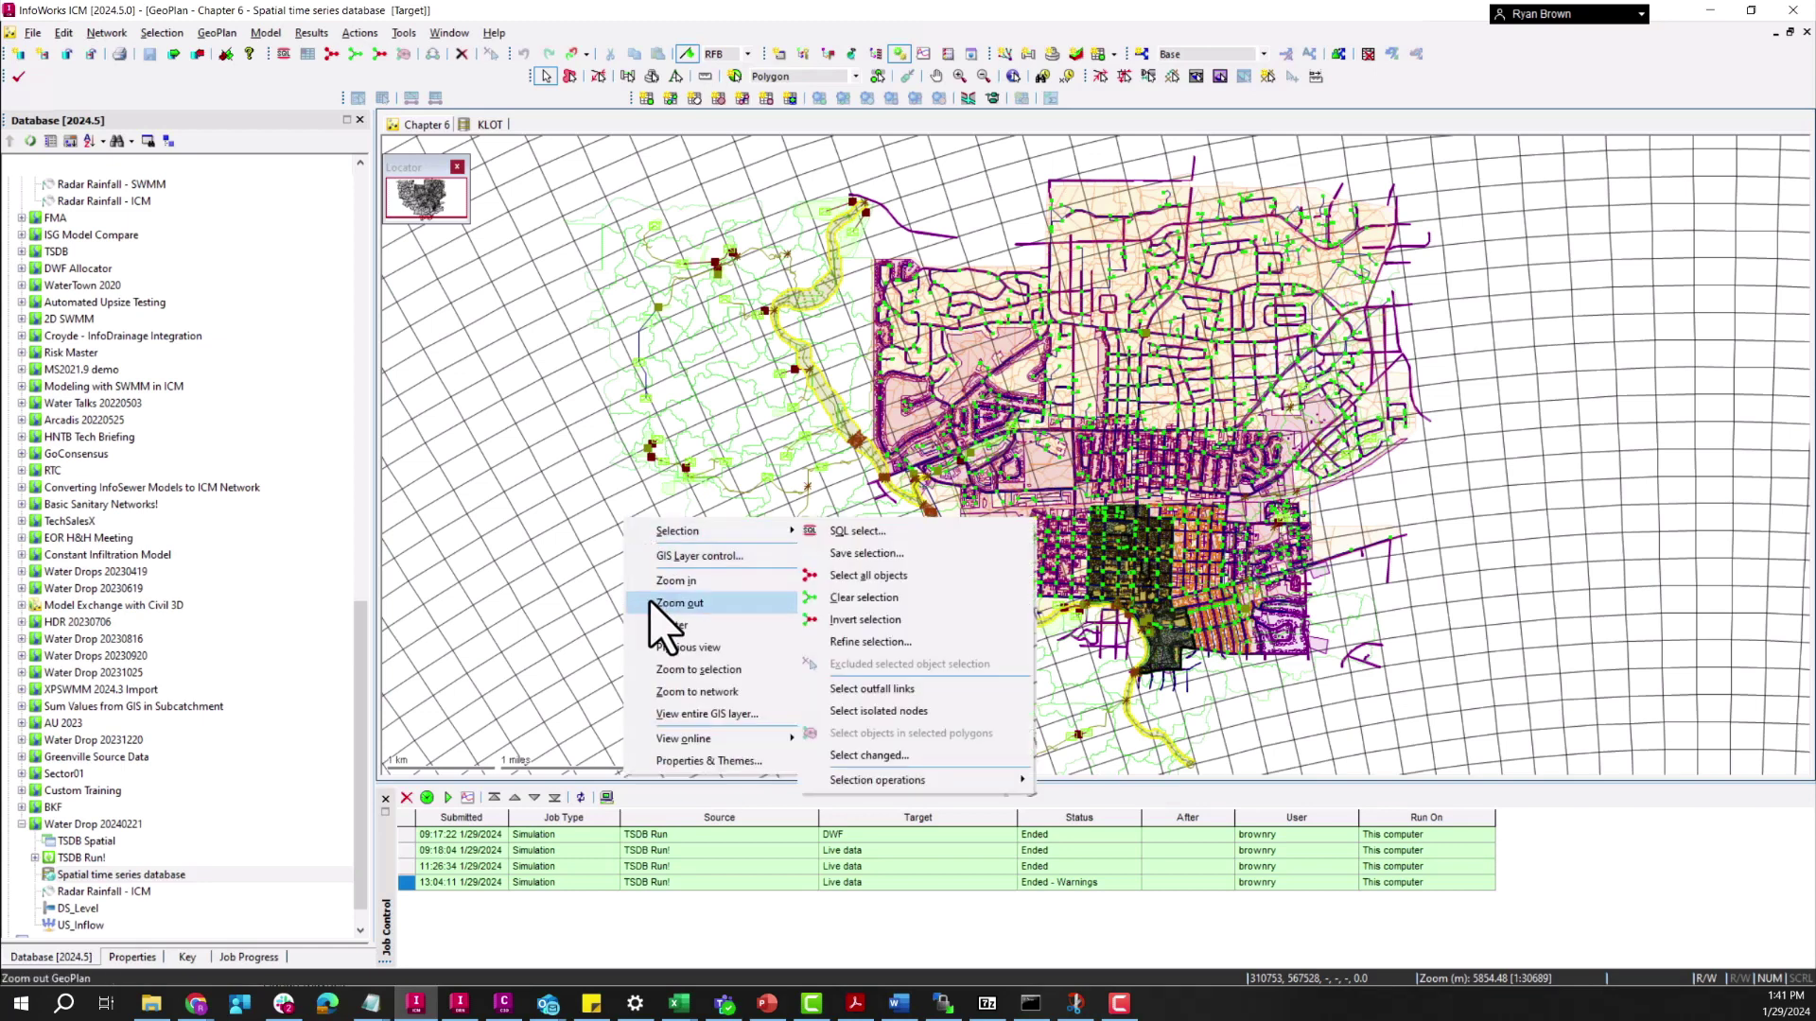
left_click(711, 762)
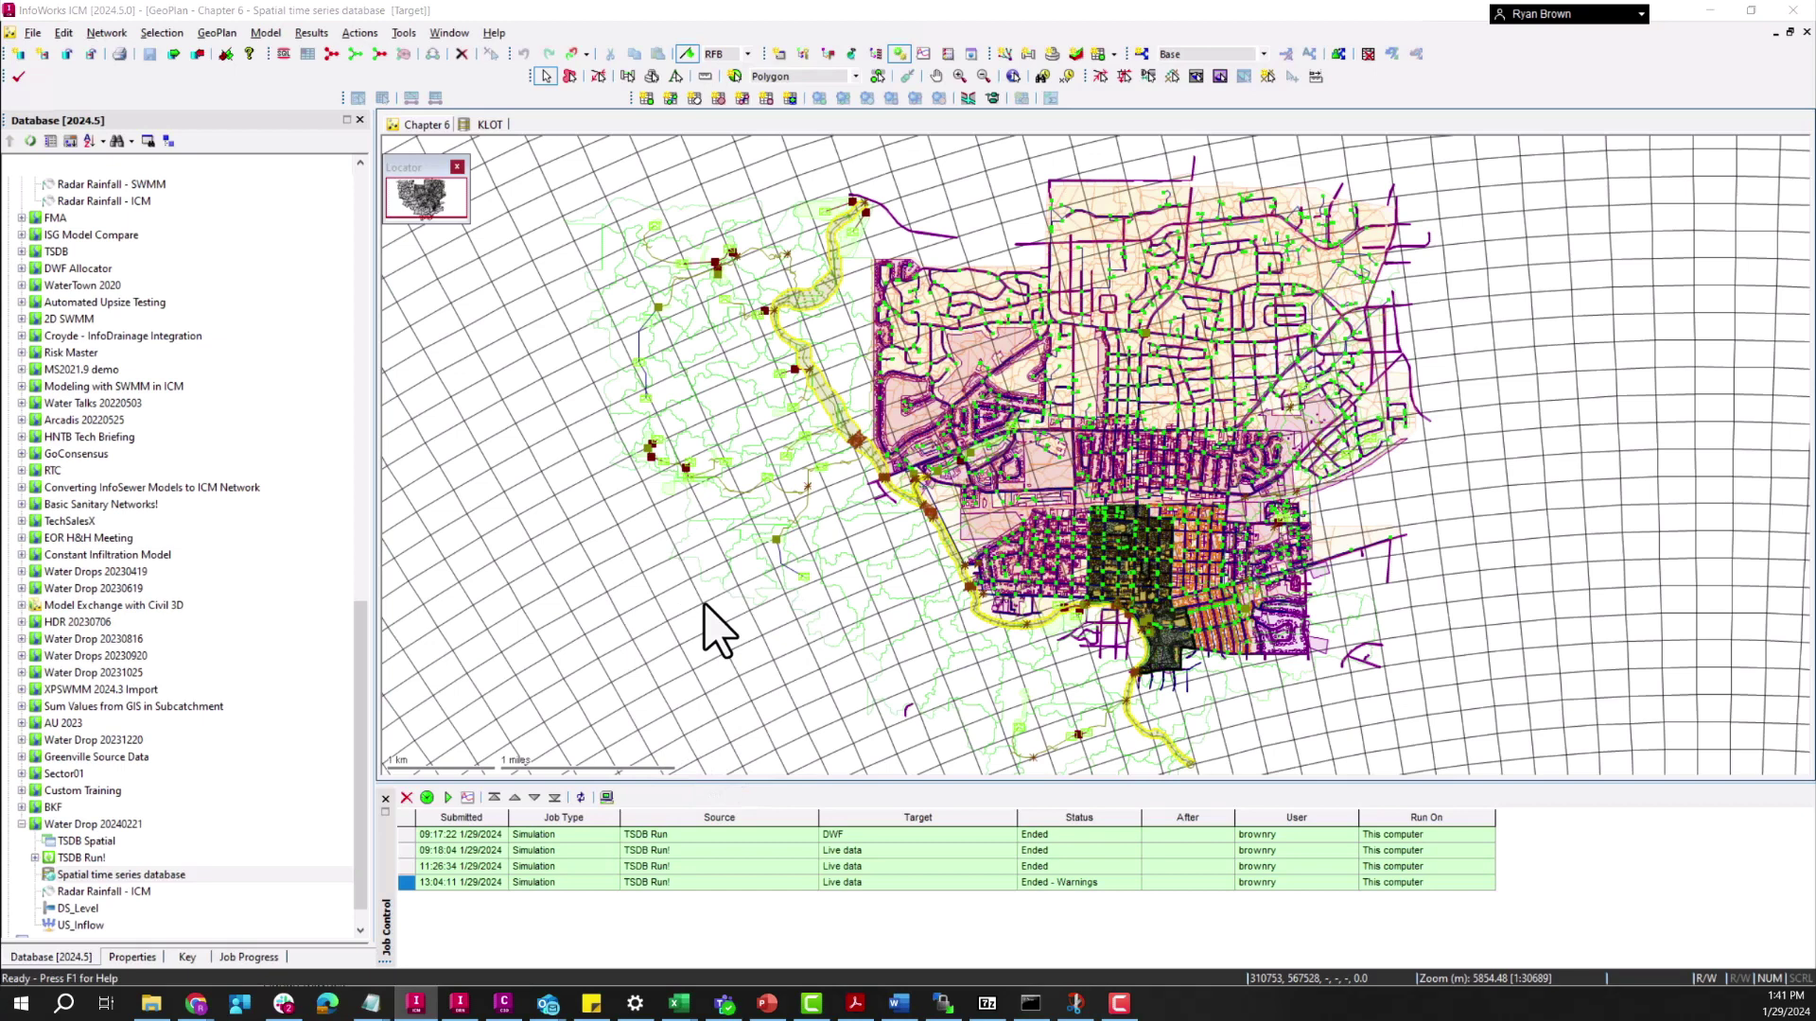
left_click(1082, 327)
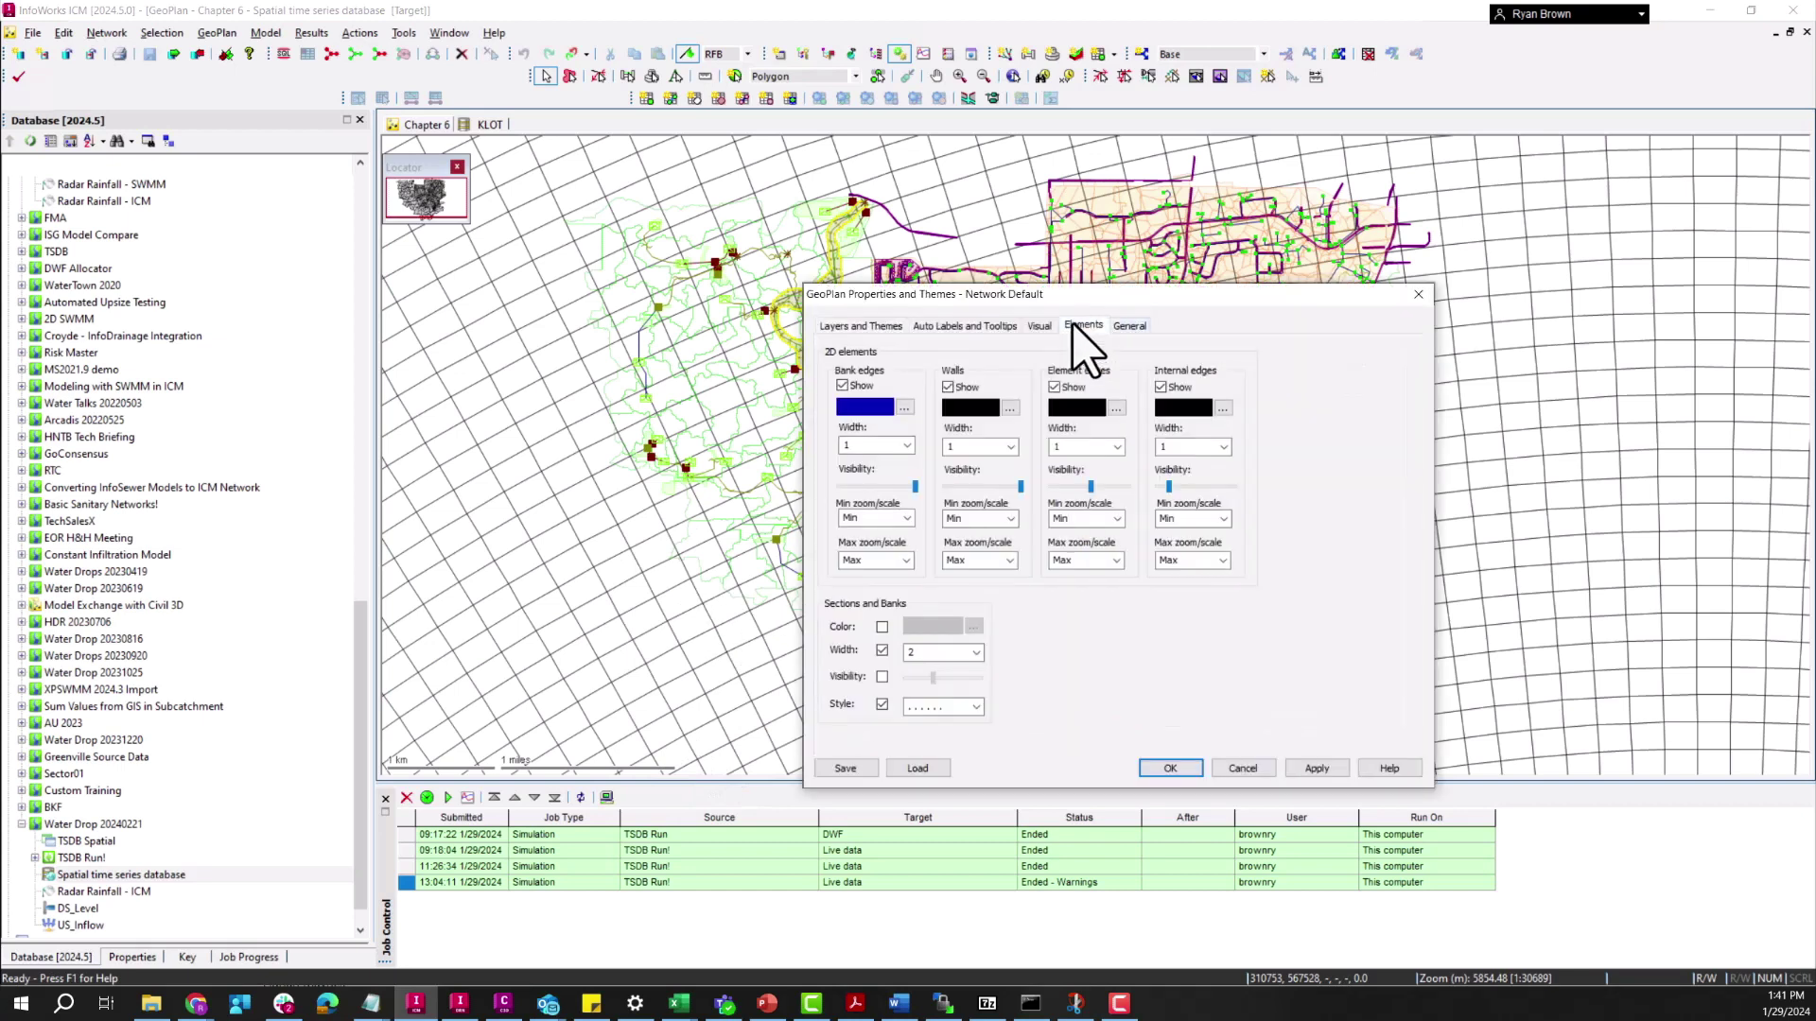
left_click_drag(1022, 302, 919, 260)
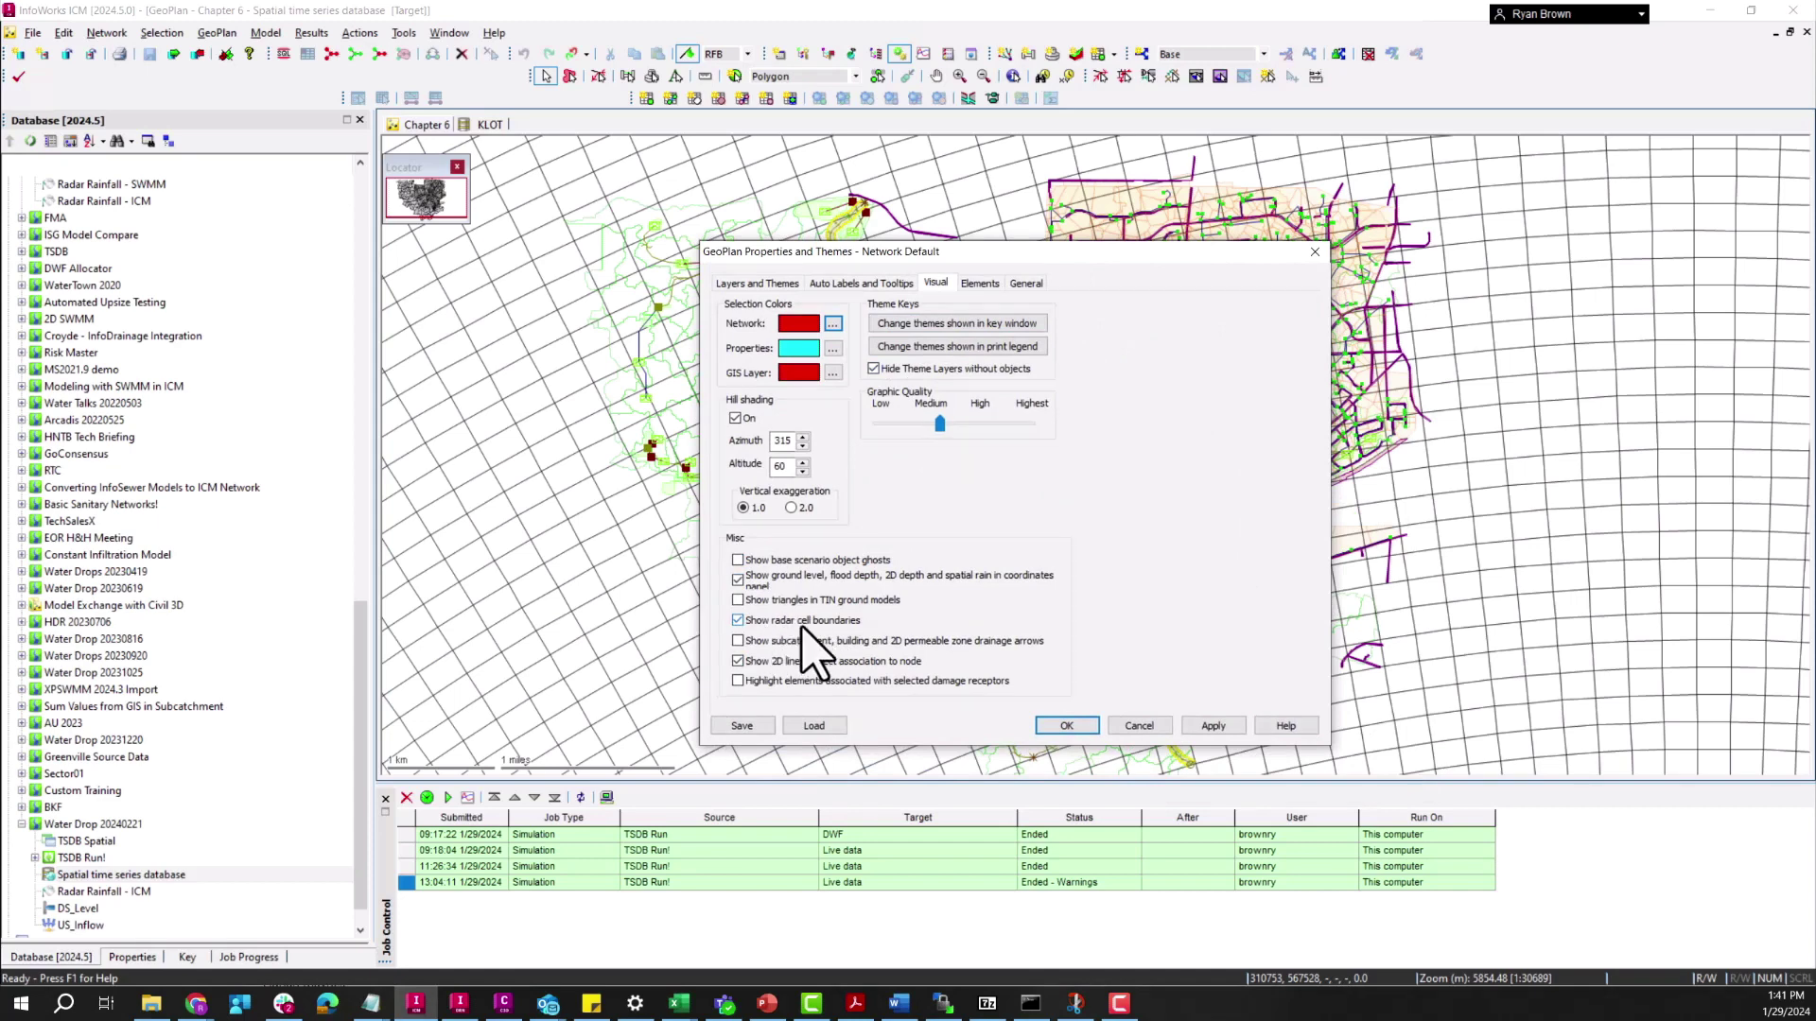
left_click(1139, 726)
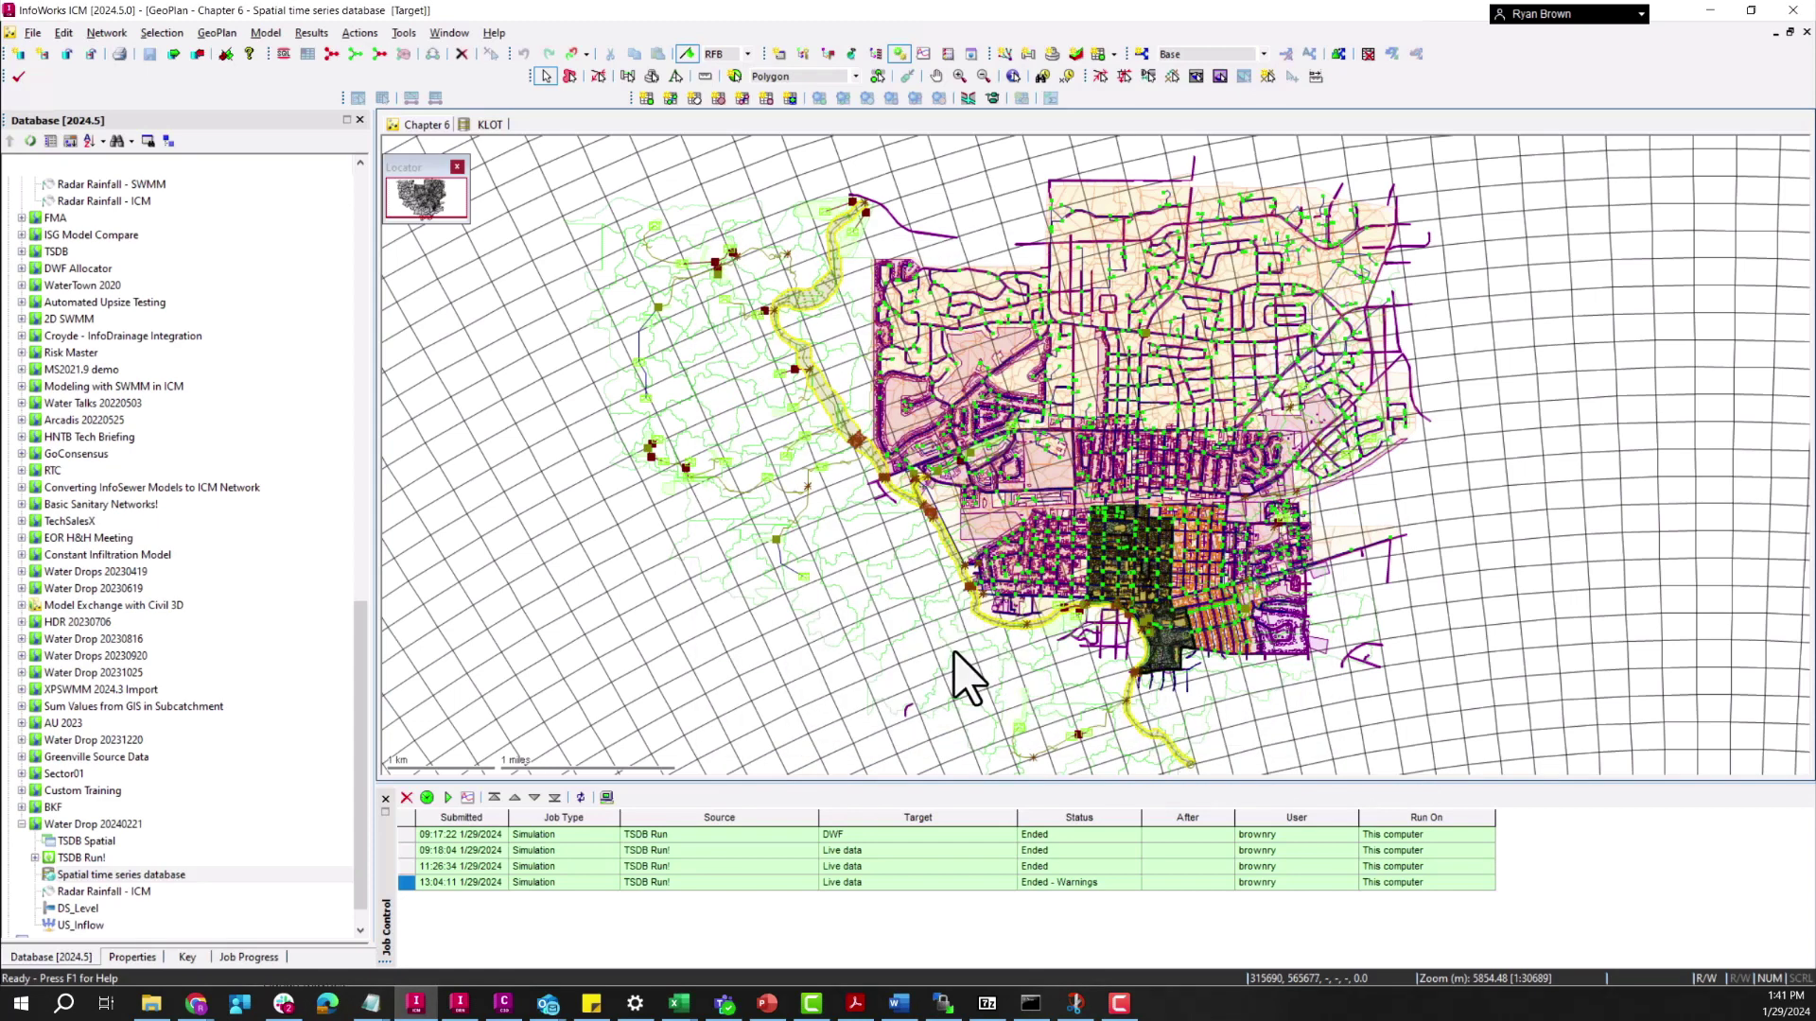
scroll(936, 622, "down", 1)
scroll(894, 581, "down", 1)
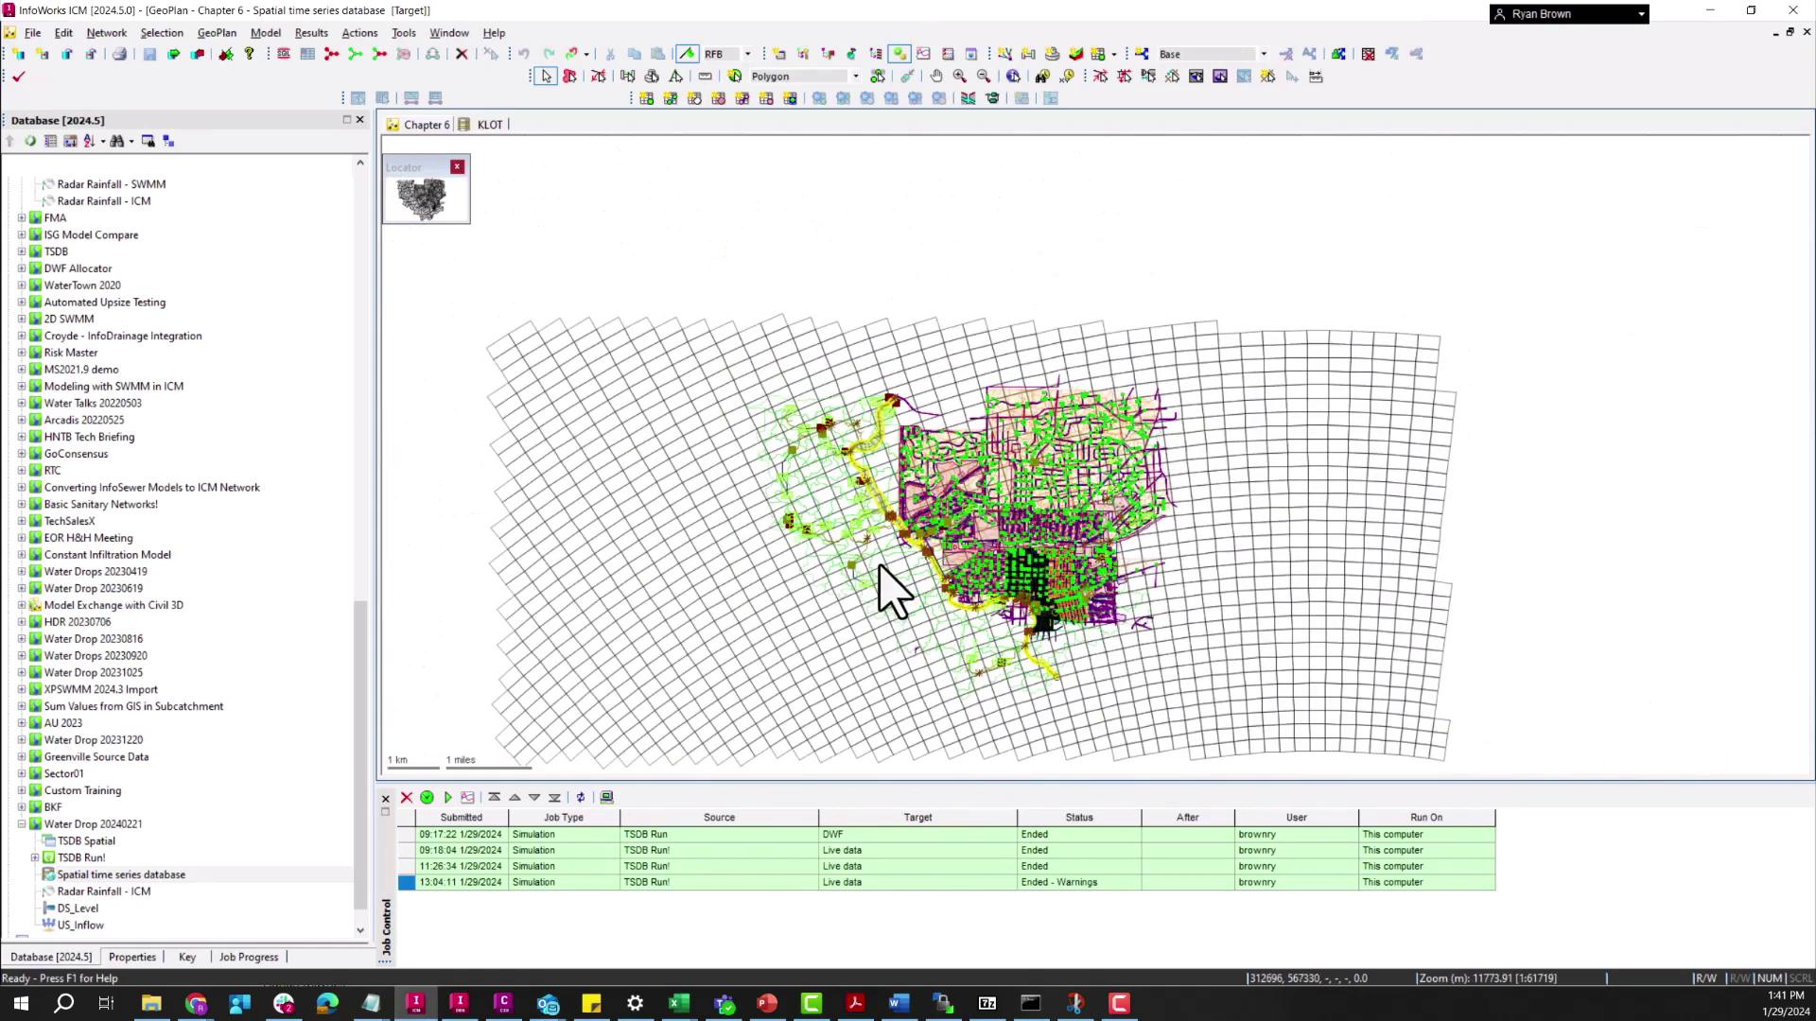
left_click_drag(582, 489, 582, 423)
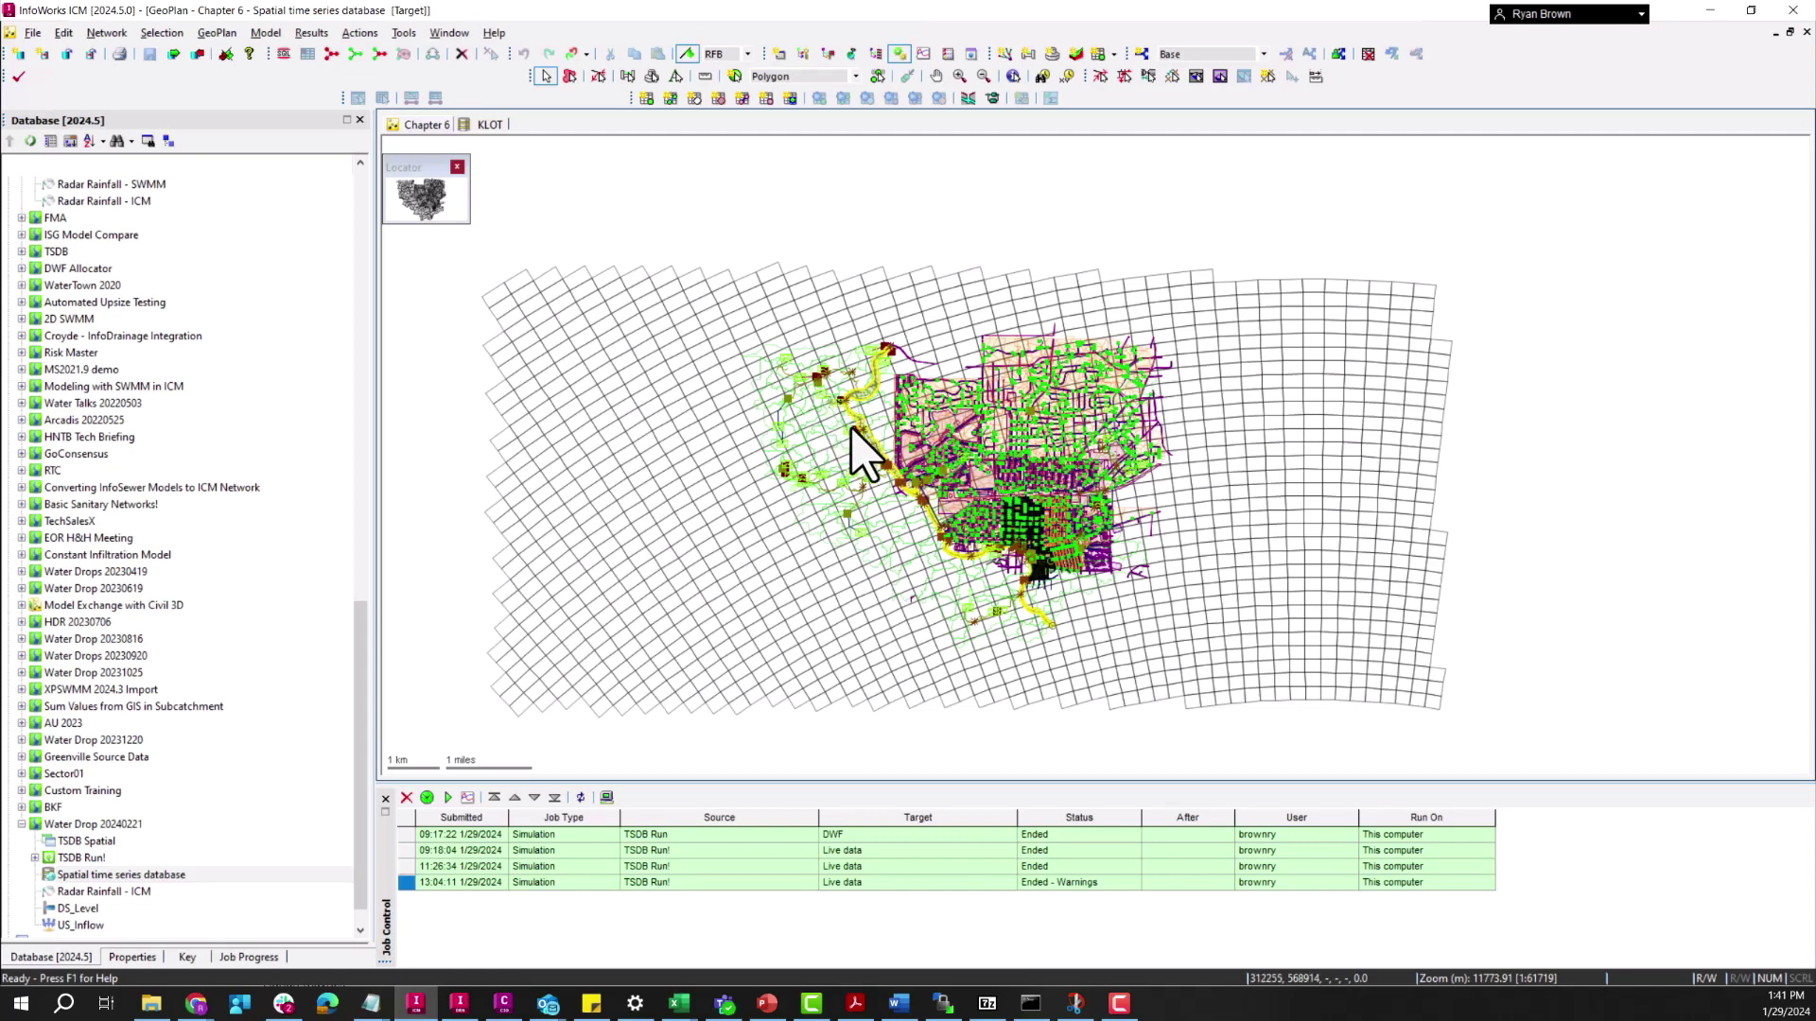
Review the TSDB Run settings, then open its Live data results on the Chapter 5 network.
double_click(74, 860)
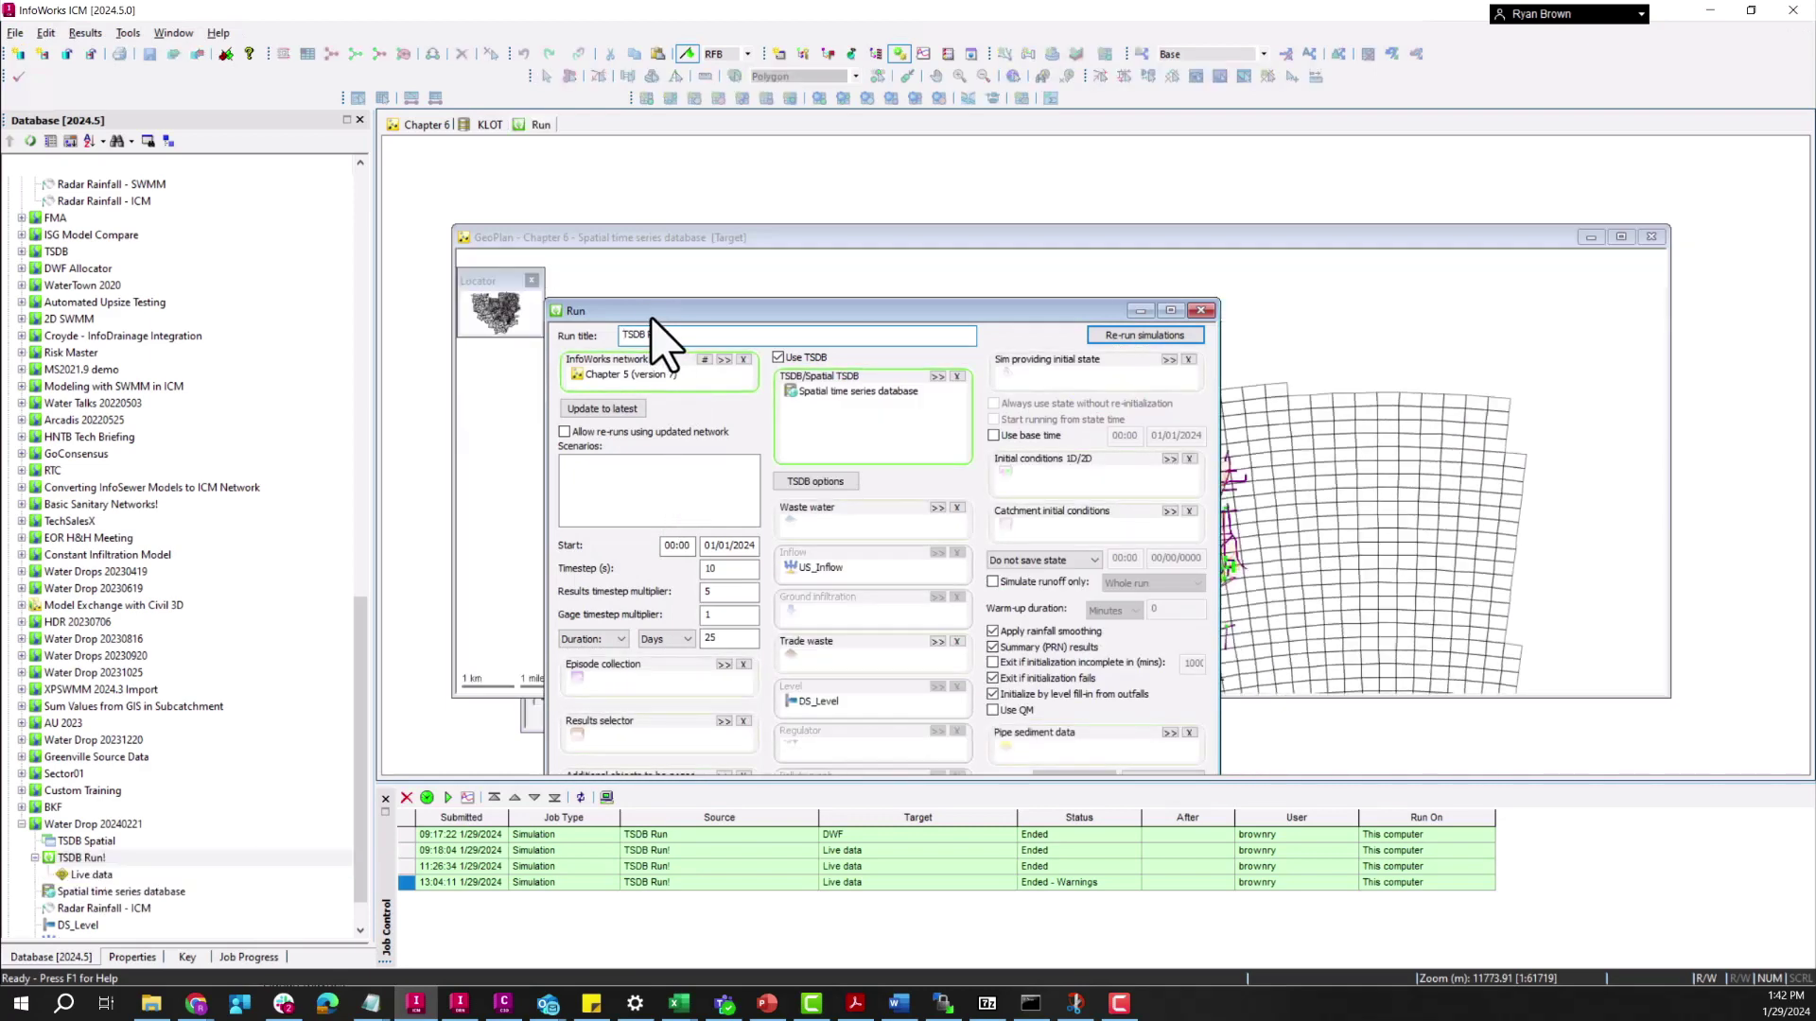
mouse_move(649, 312)
left_mouse_down()
mouse_move(636, 191)
mouse_move(578, 197)
left_mouse_up()
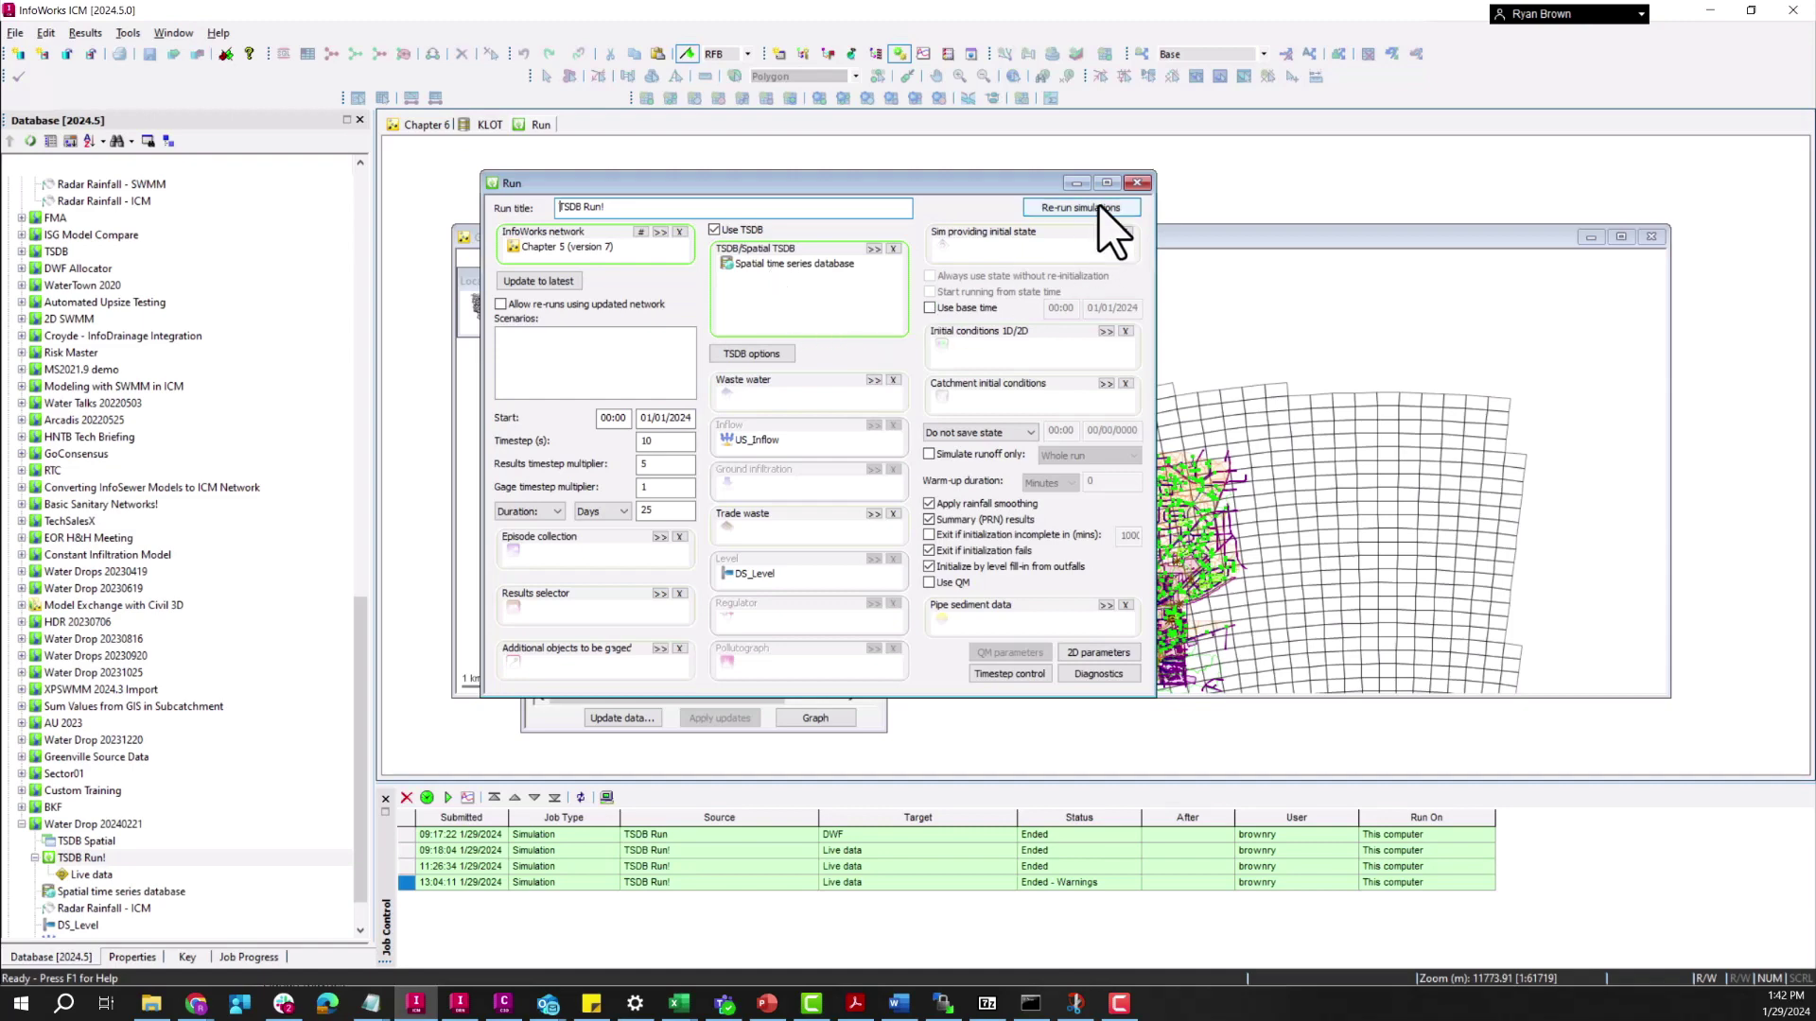
left_click(1144, 184)
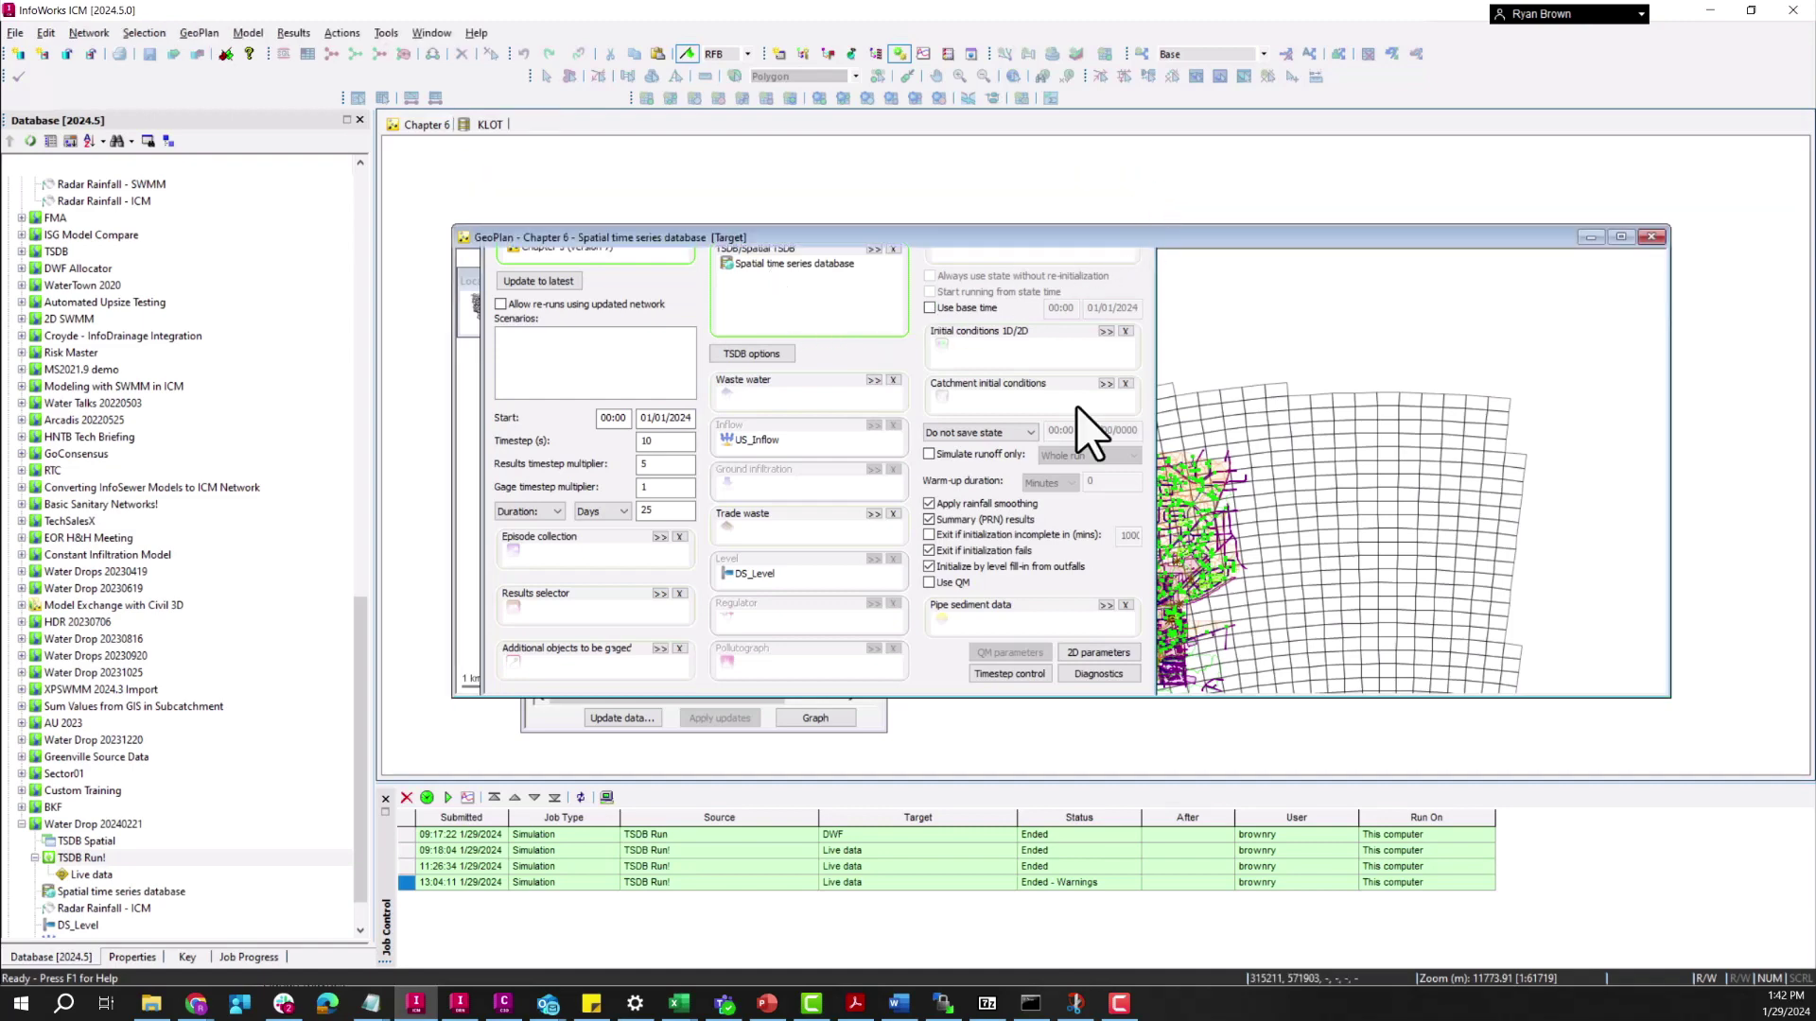
double_click(1079, 884)
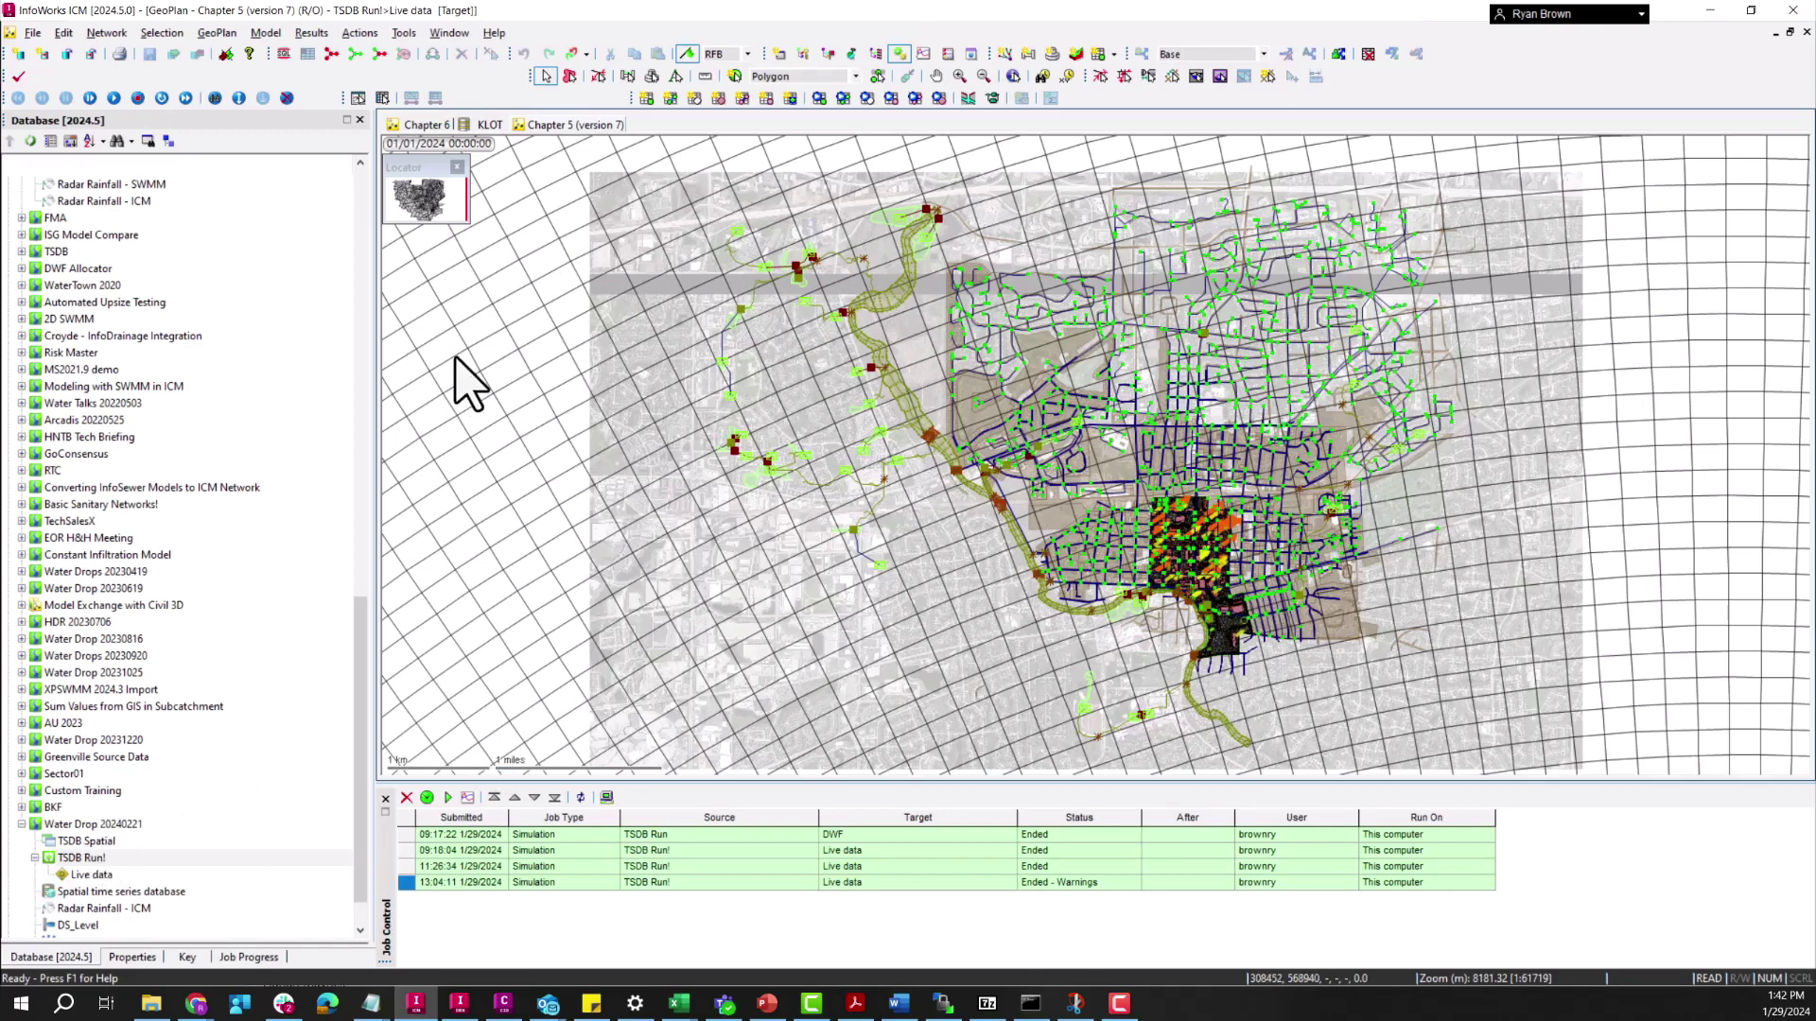
mouse_move(425, 194)
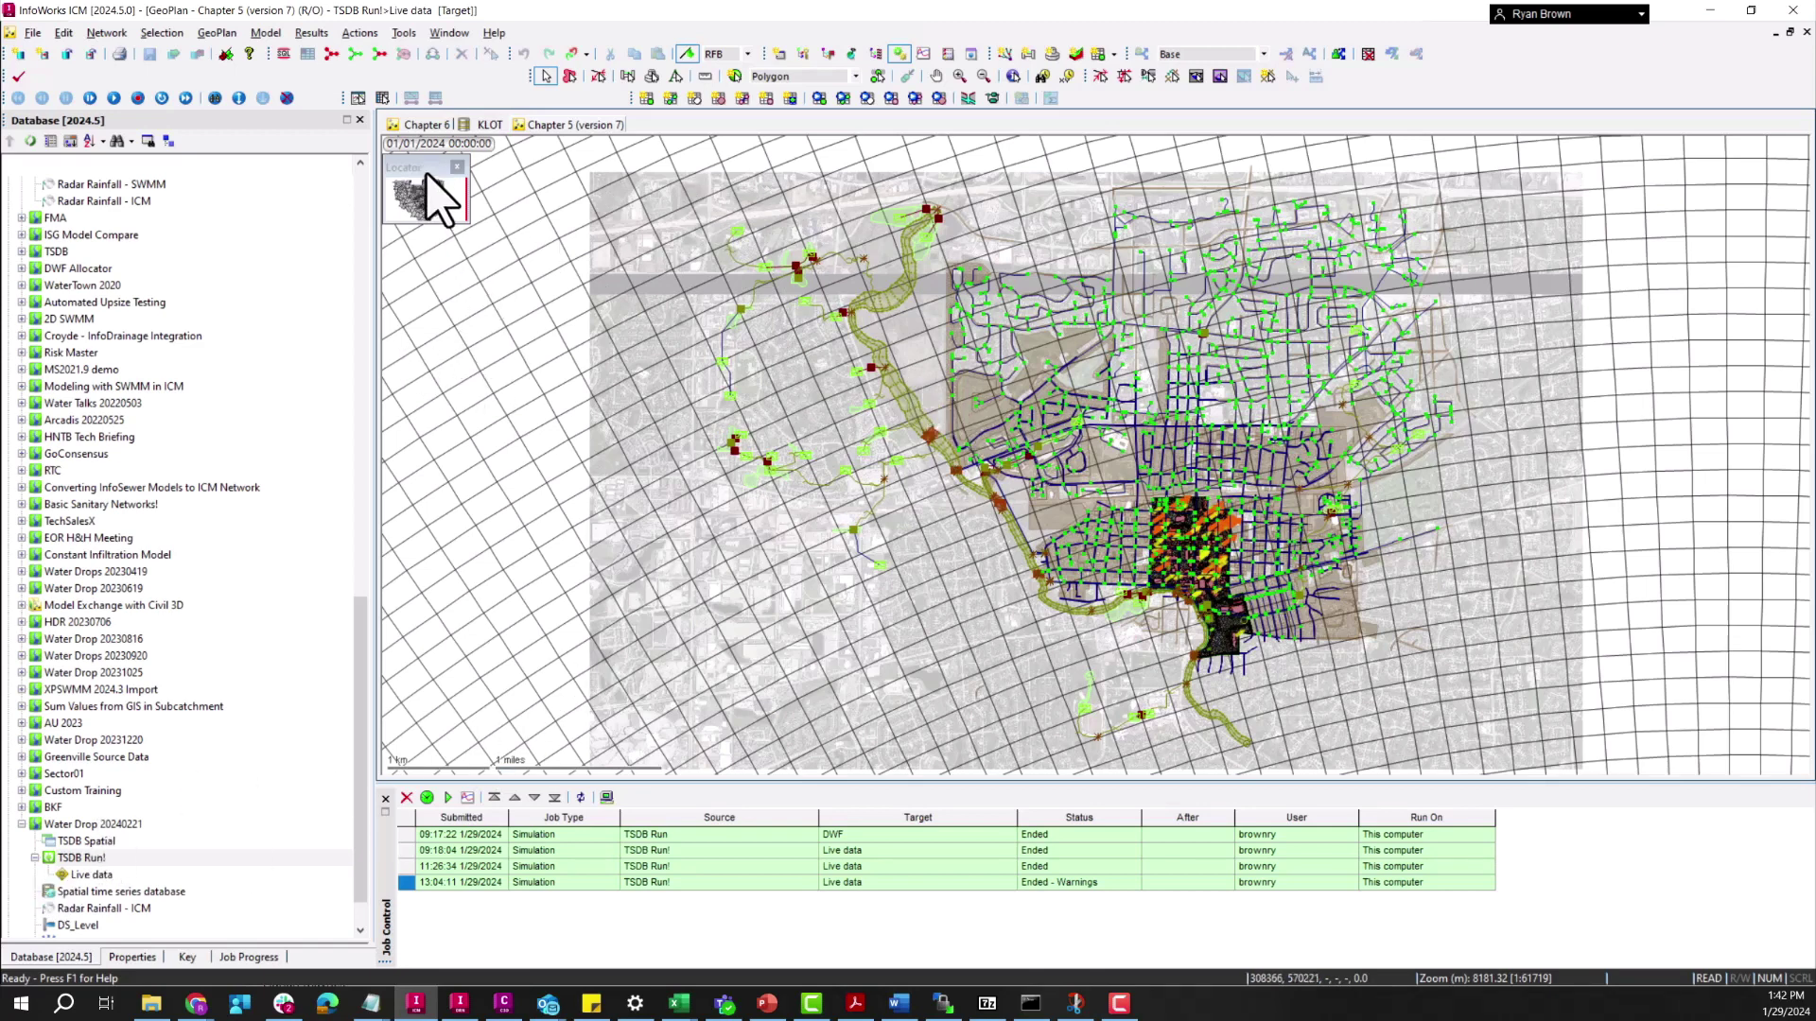
Advance the Live data results to 01/07/2024 10:50 and pause playback.
left_click(398, 147)
left_click(451, 147)
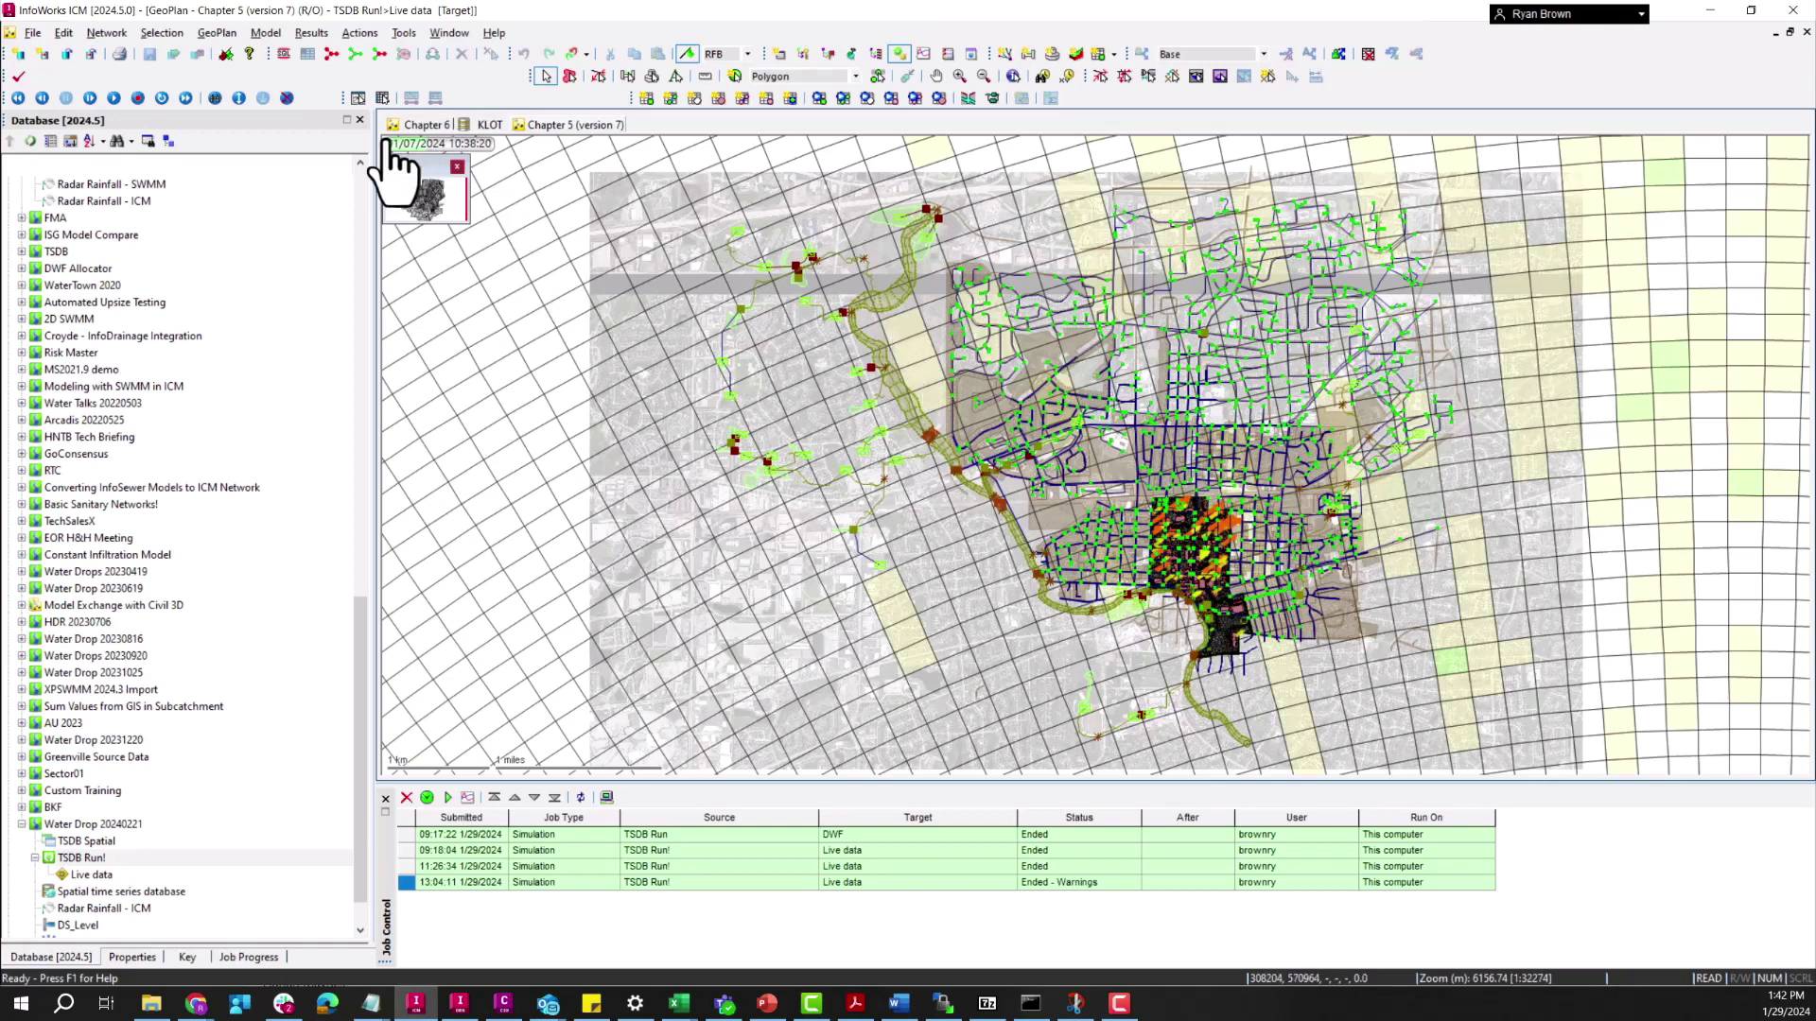
left_click(114, 98)
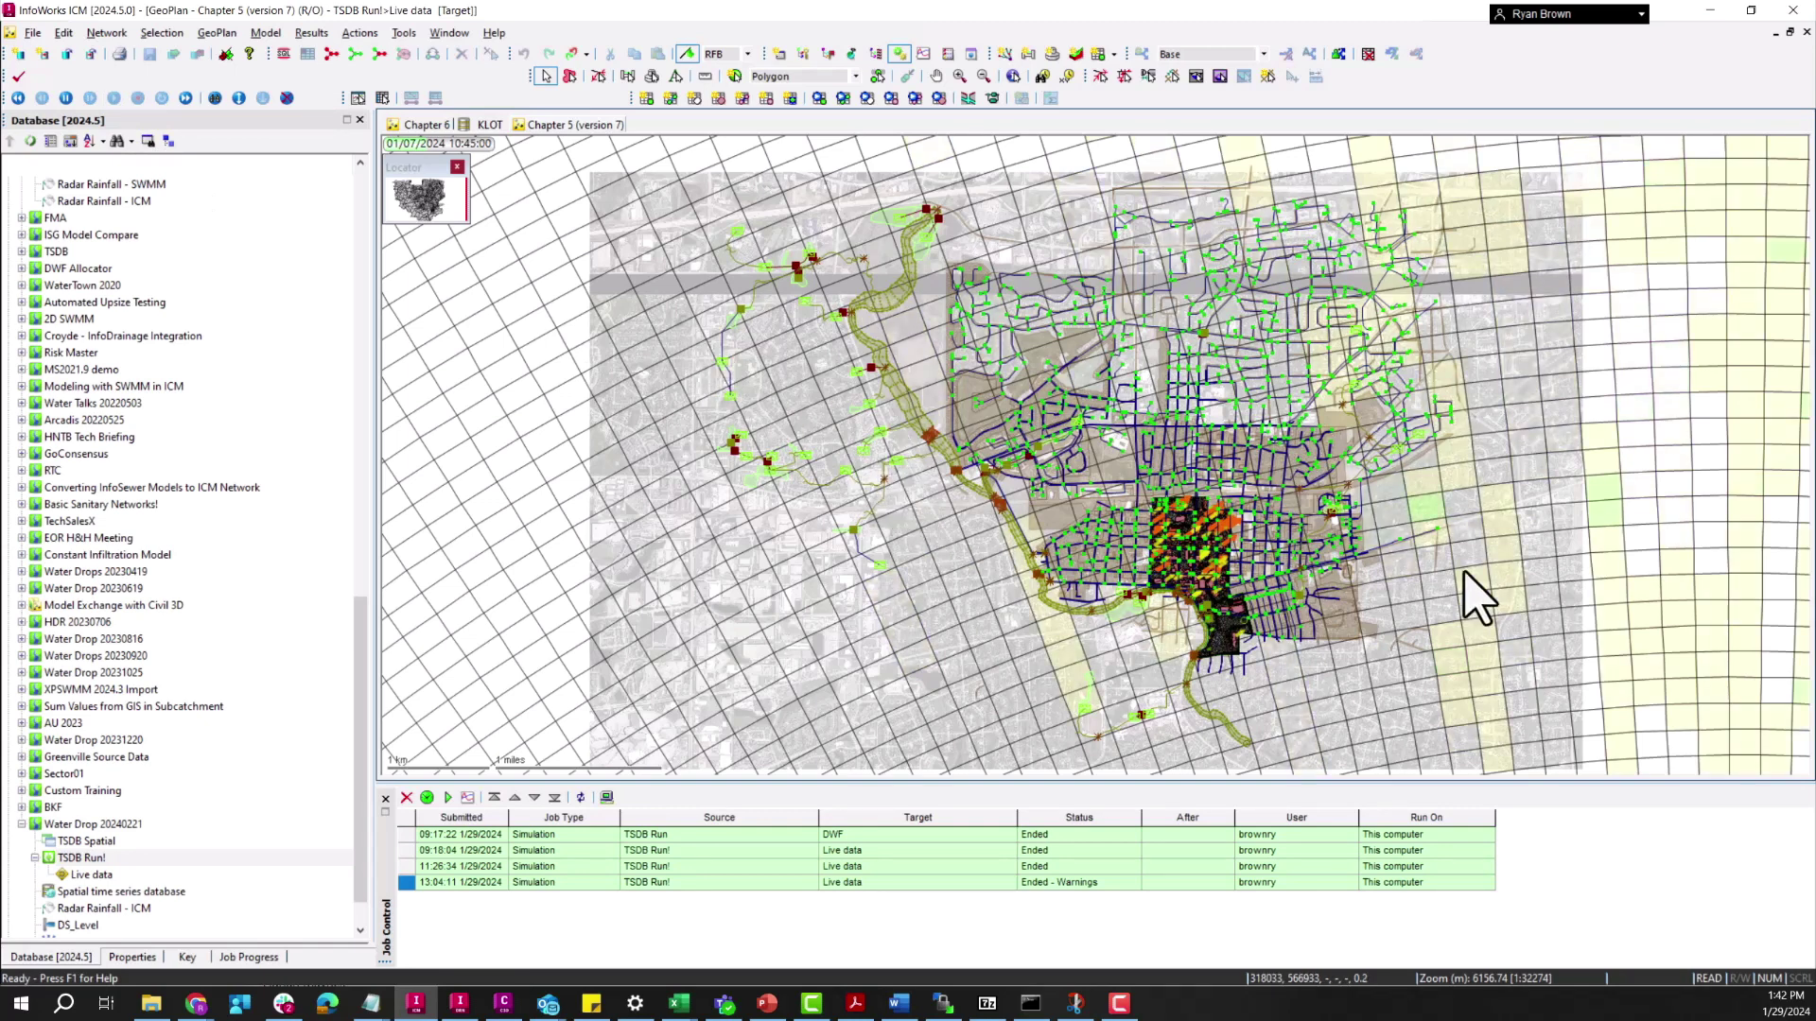
left_click(68, 98)
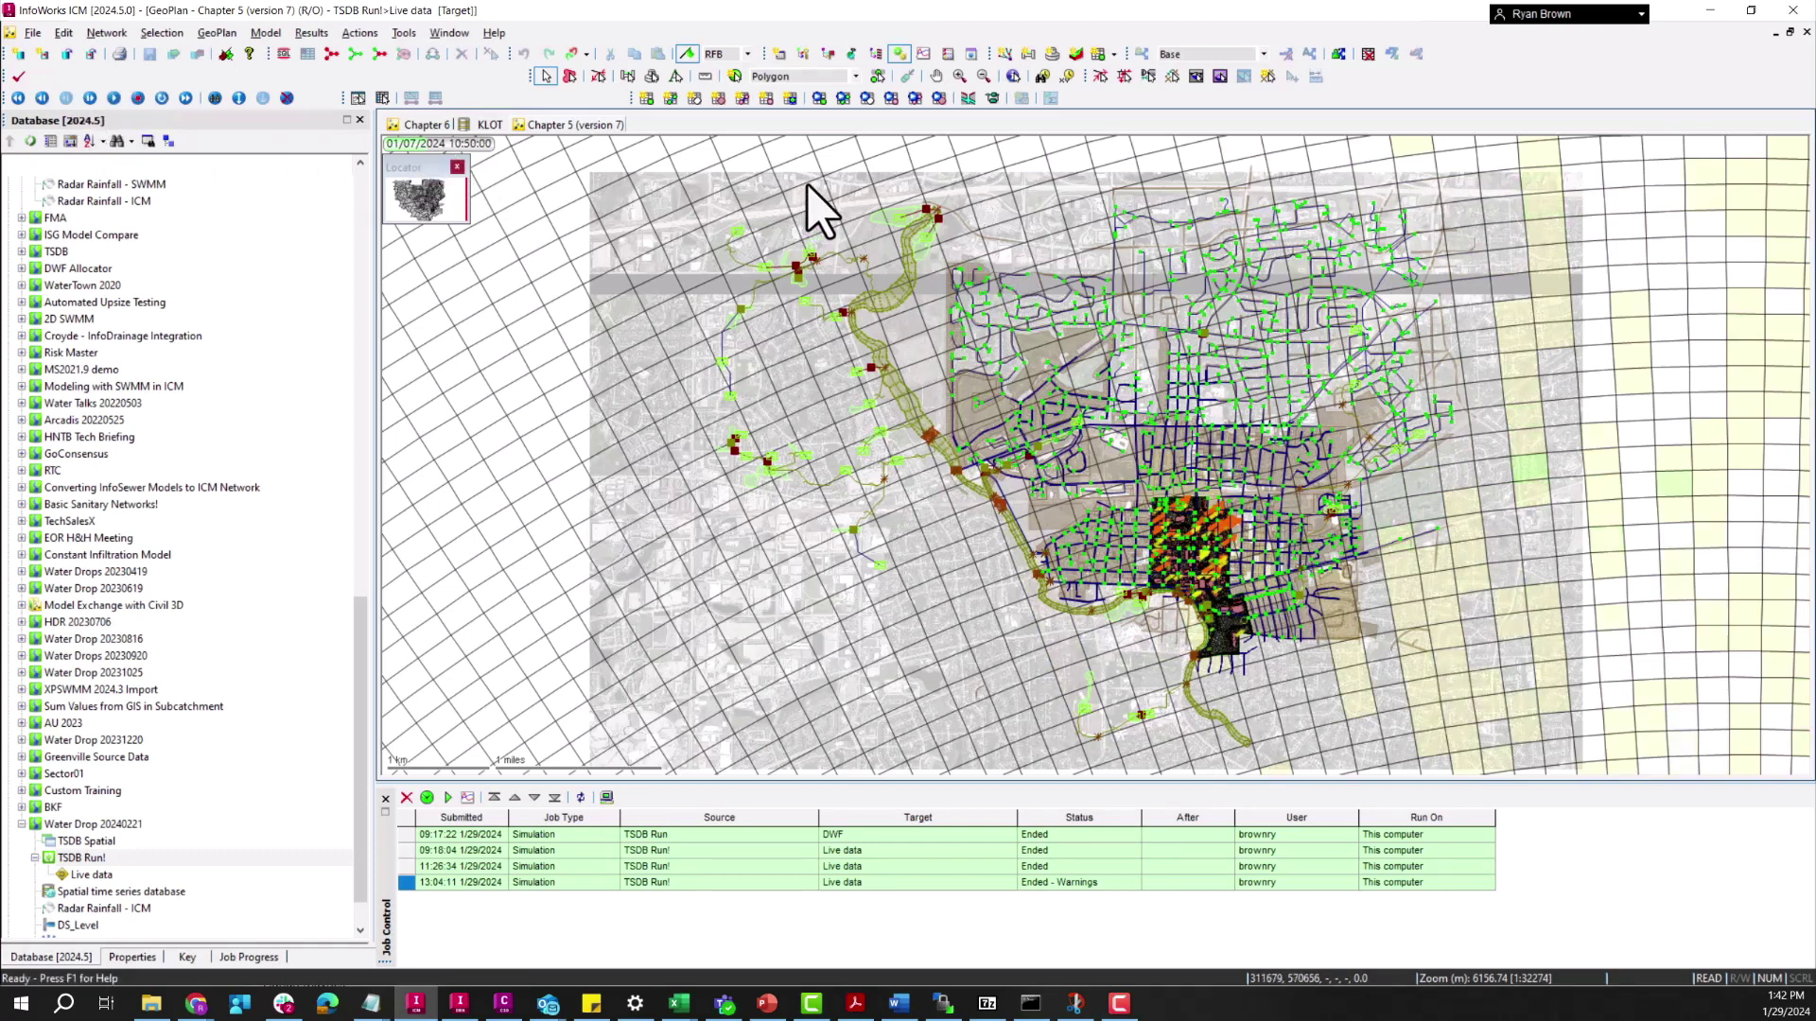
Graph Rainfall Profile 881 intensity, shift the time marker, and return to the Chapter 5 results map.
left_click(359, 99)
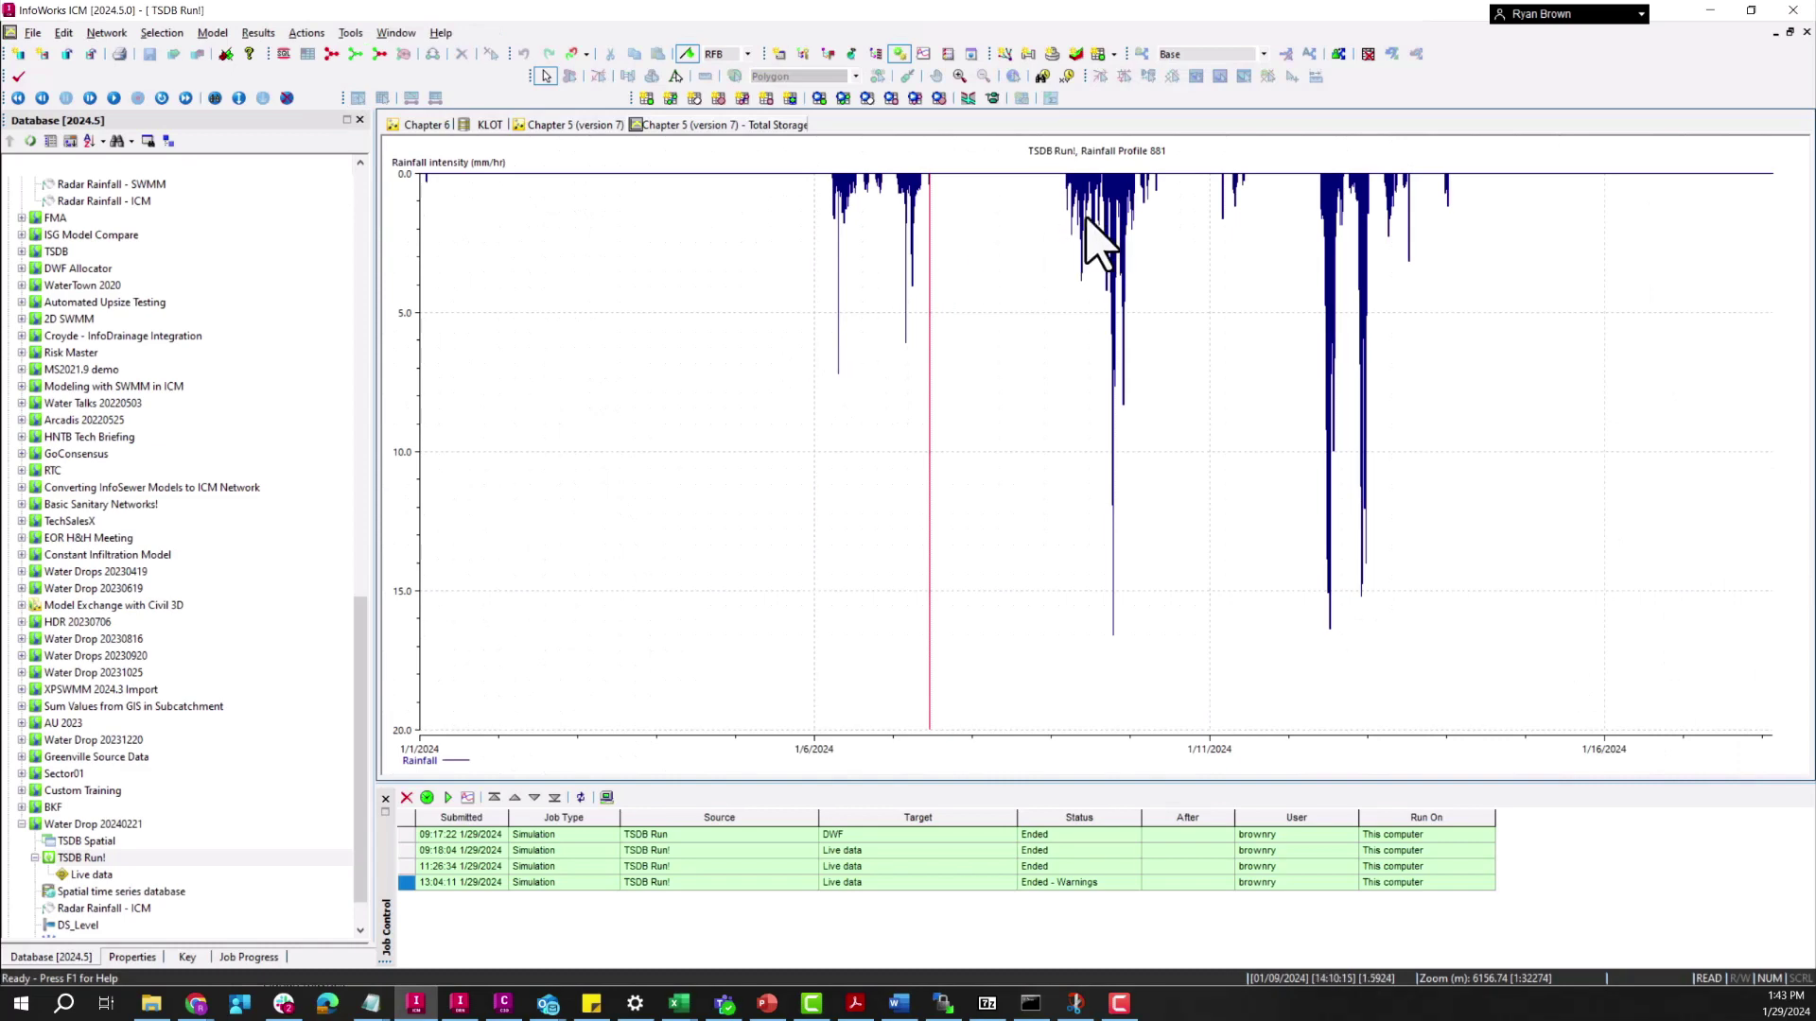
left_click_drag(929, 234, 1104, 235)
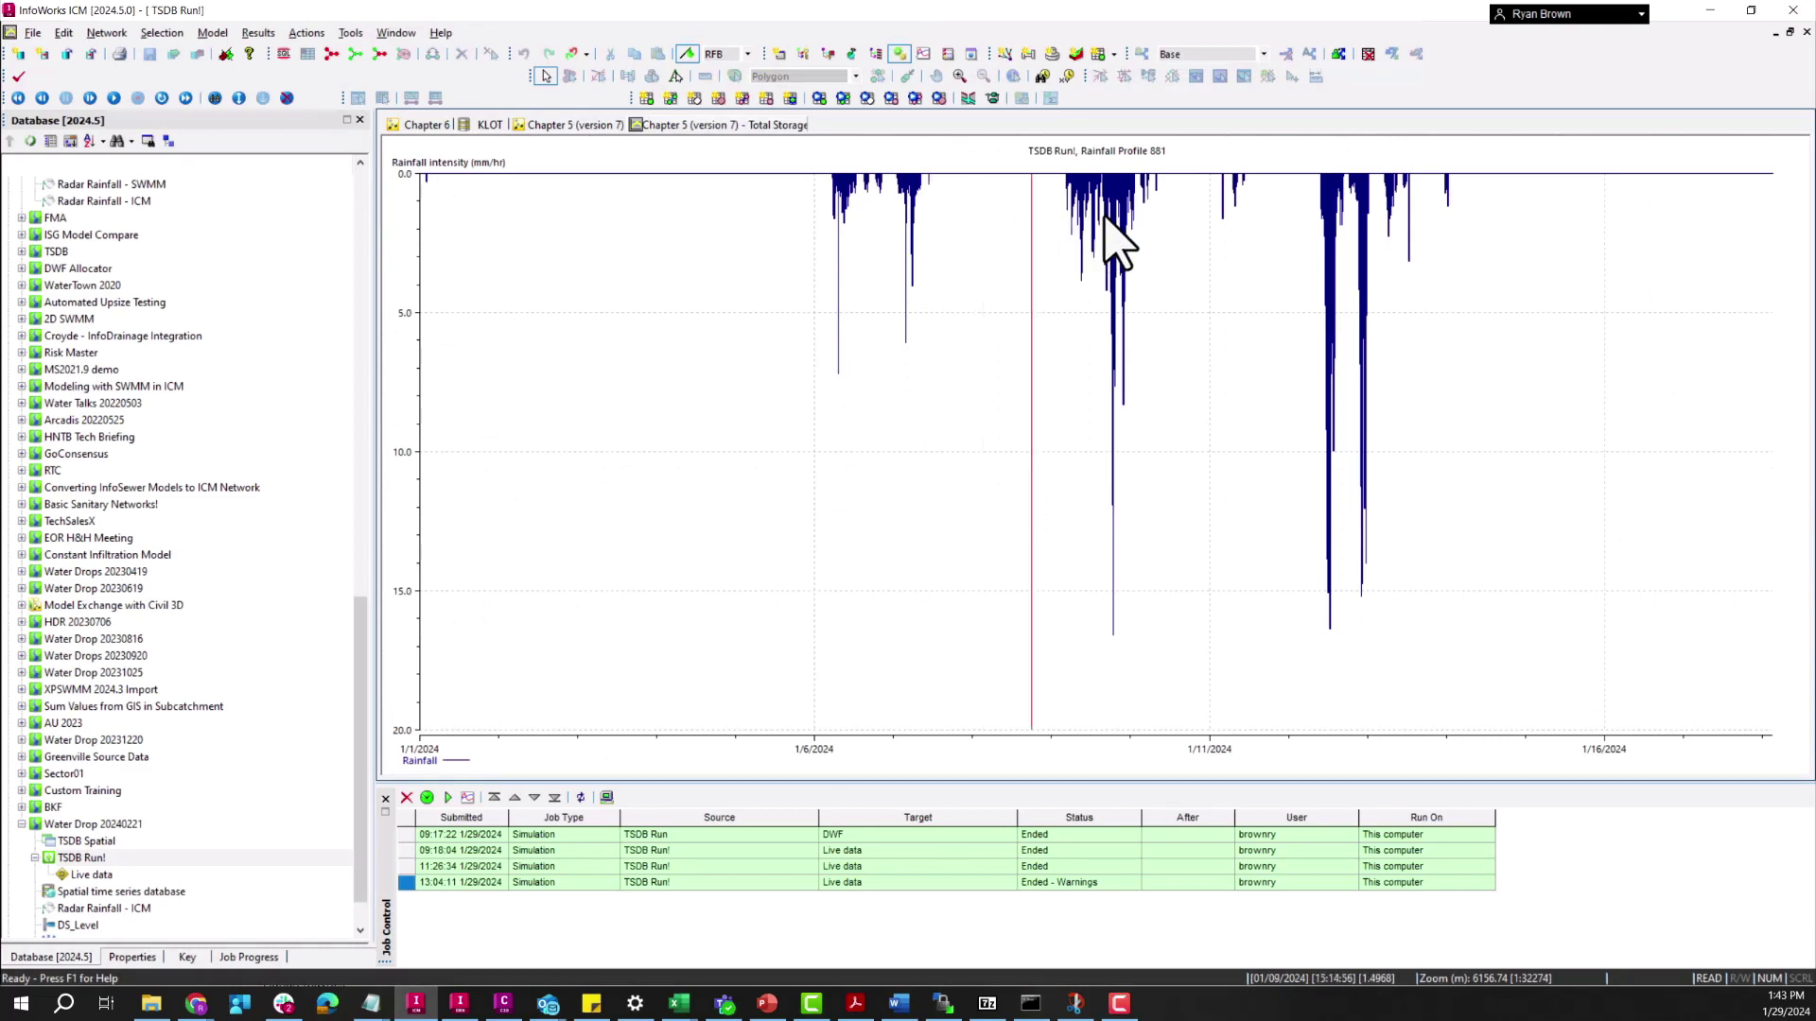
left_click(568, 125)
scroll(1292, 462, "down", 3)
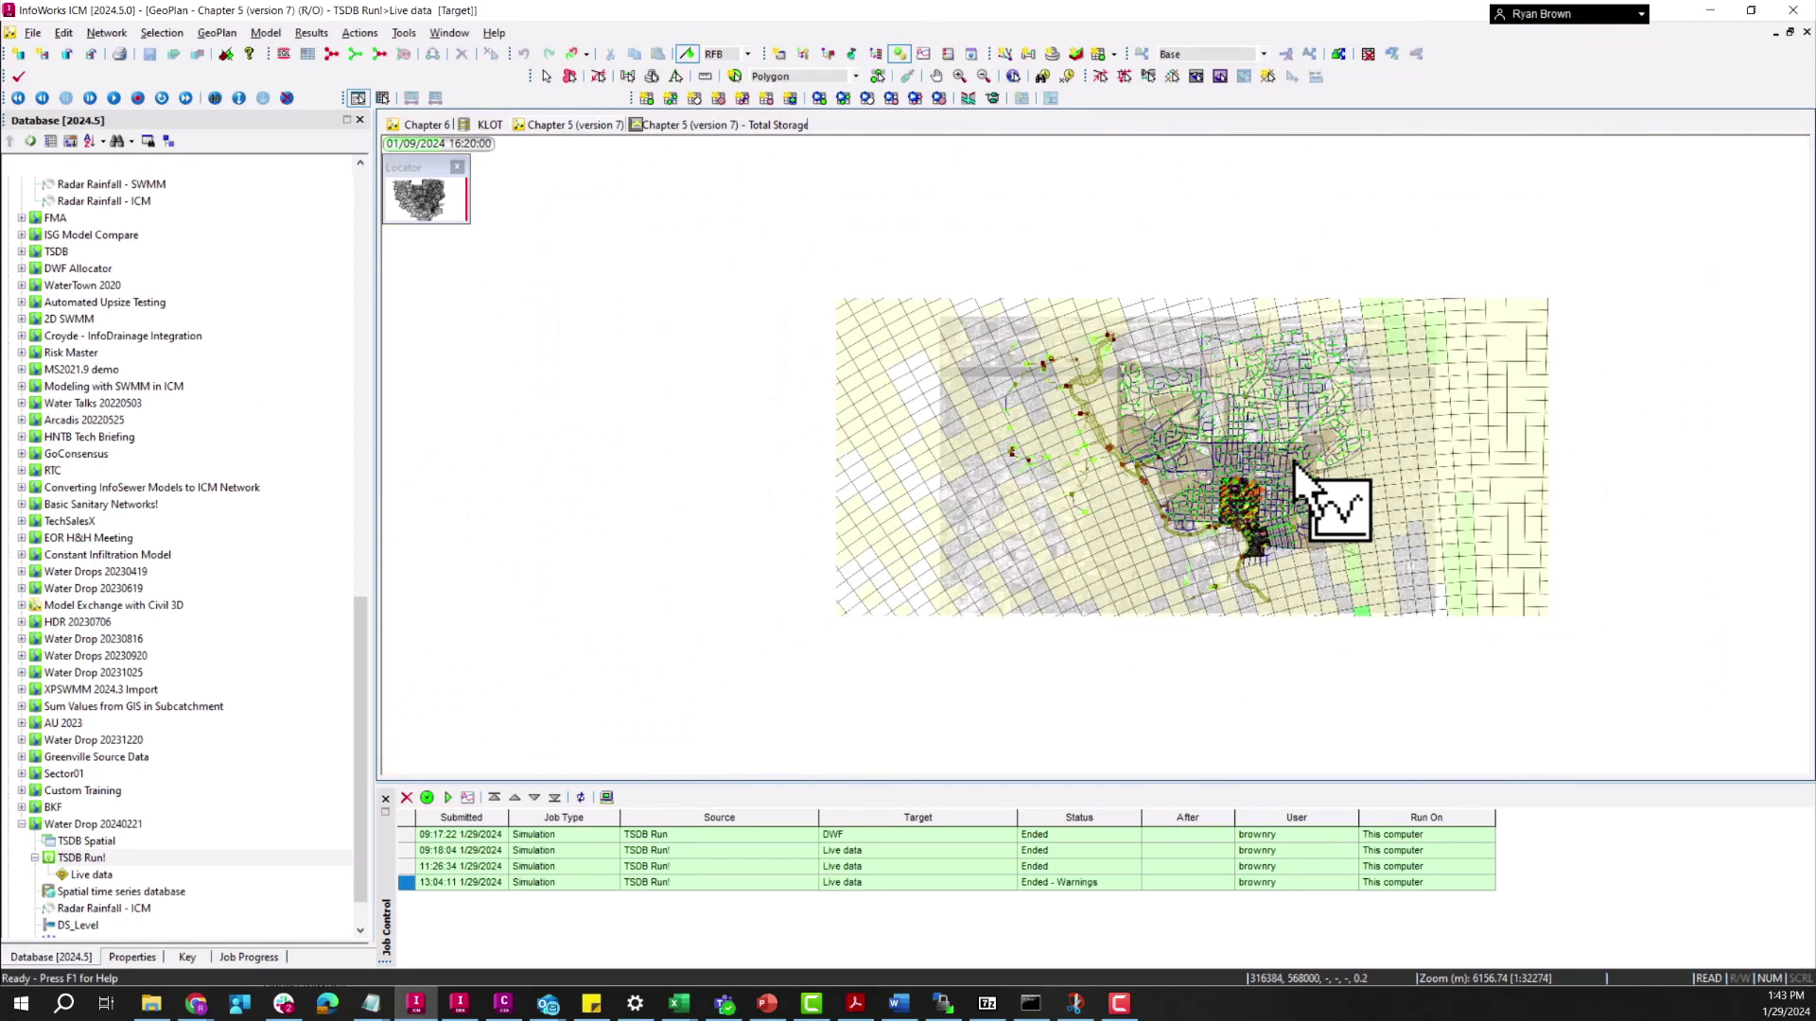
scroll(1205, 294, "up", 2)
scroll(1192, 504, "up", 2)
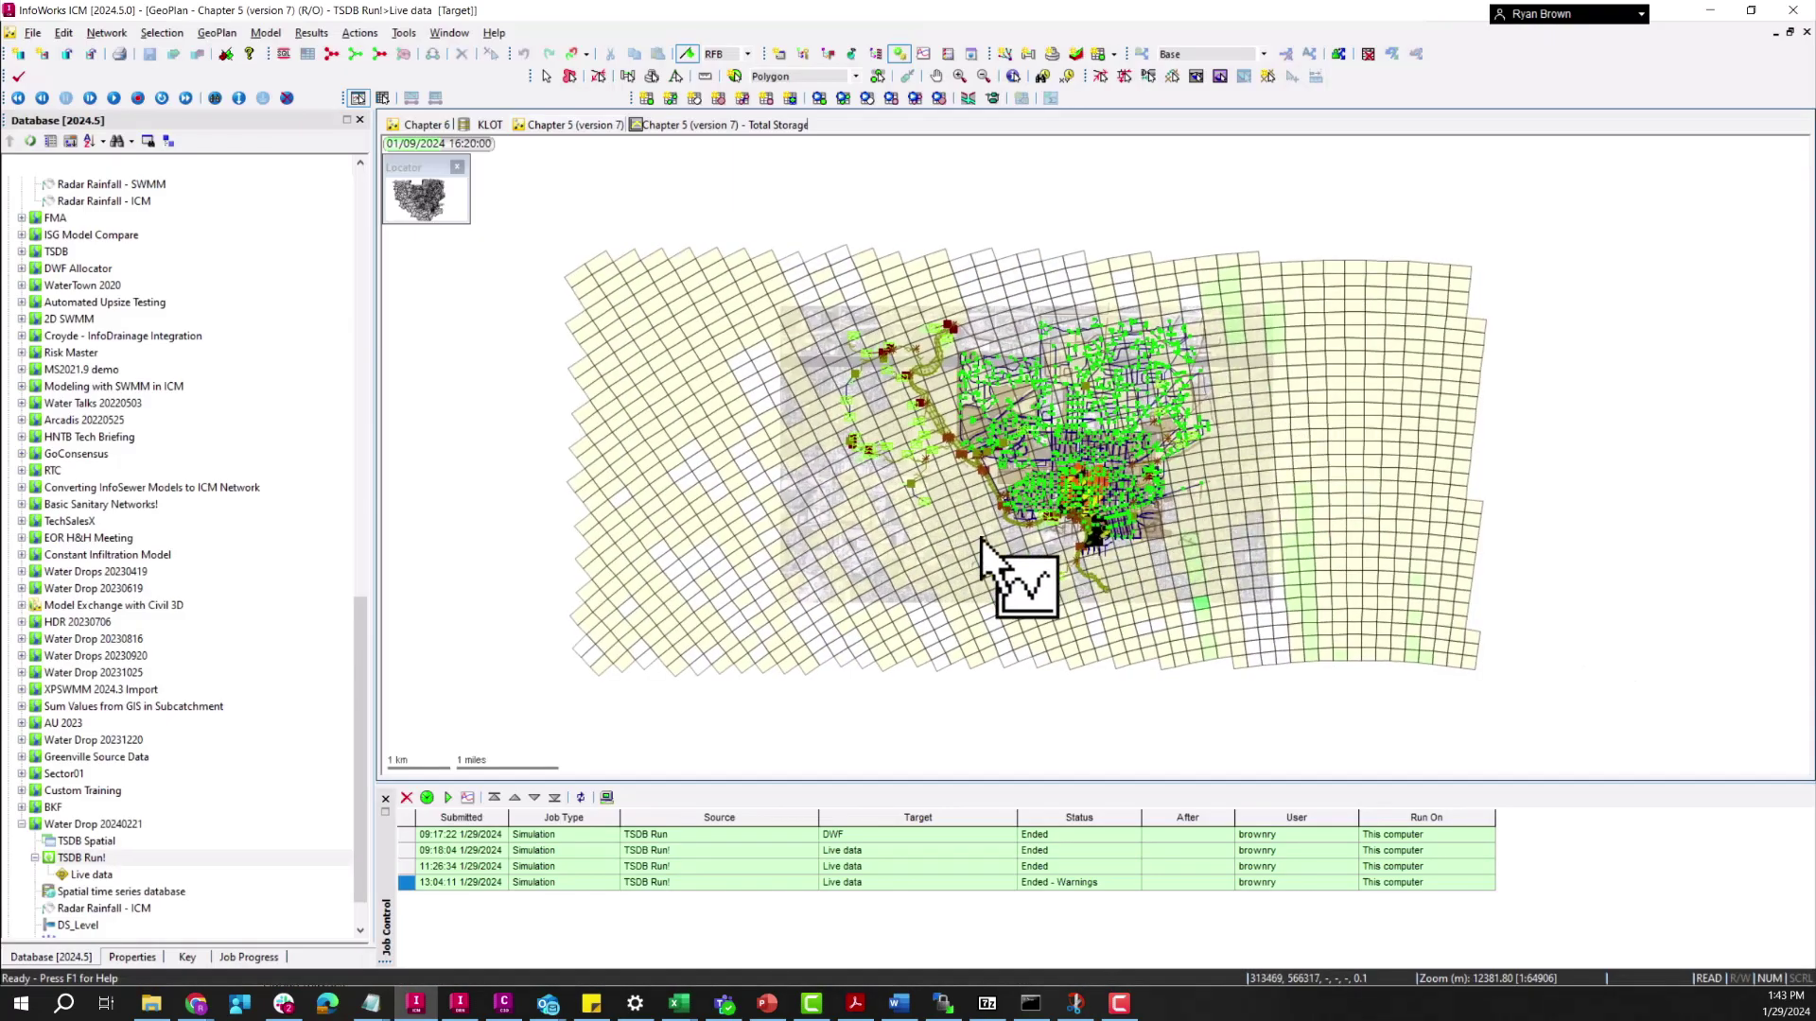
right_click(709, 490)
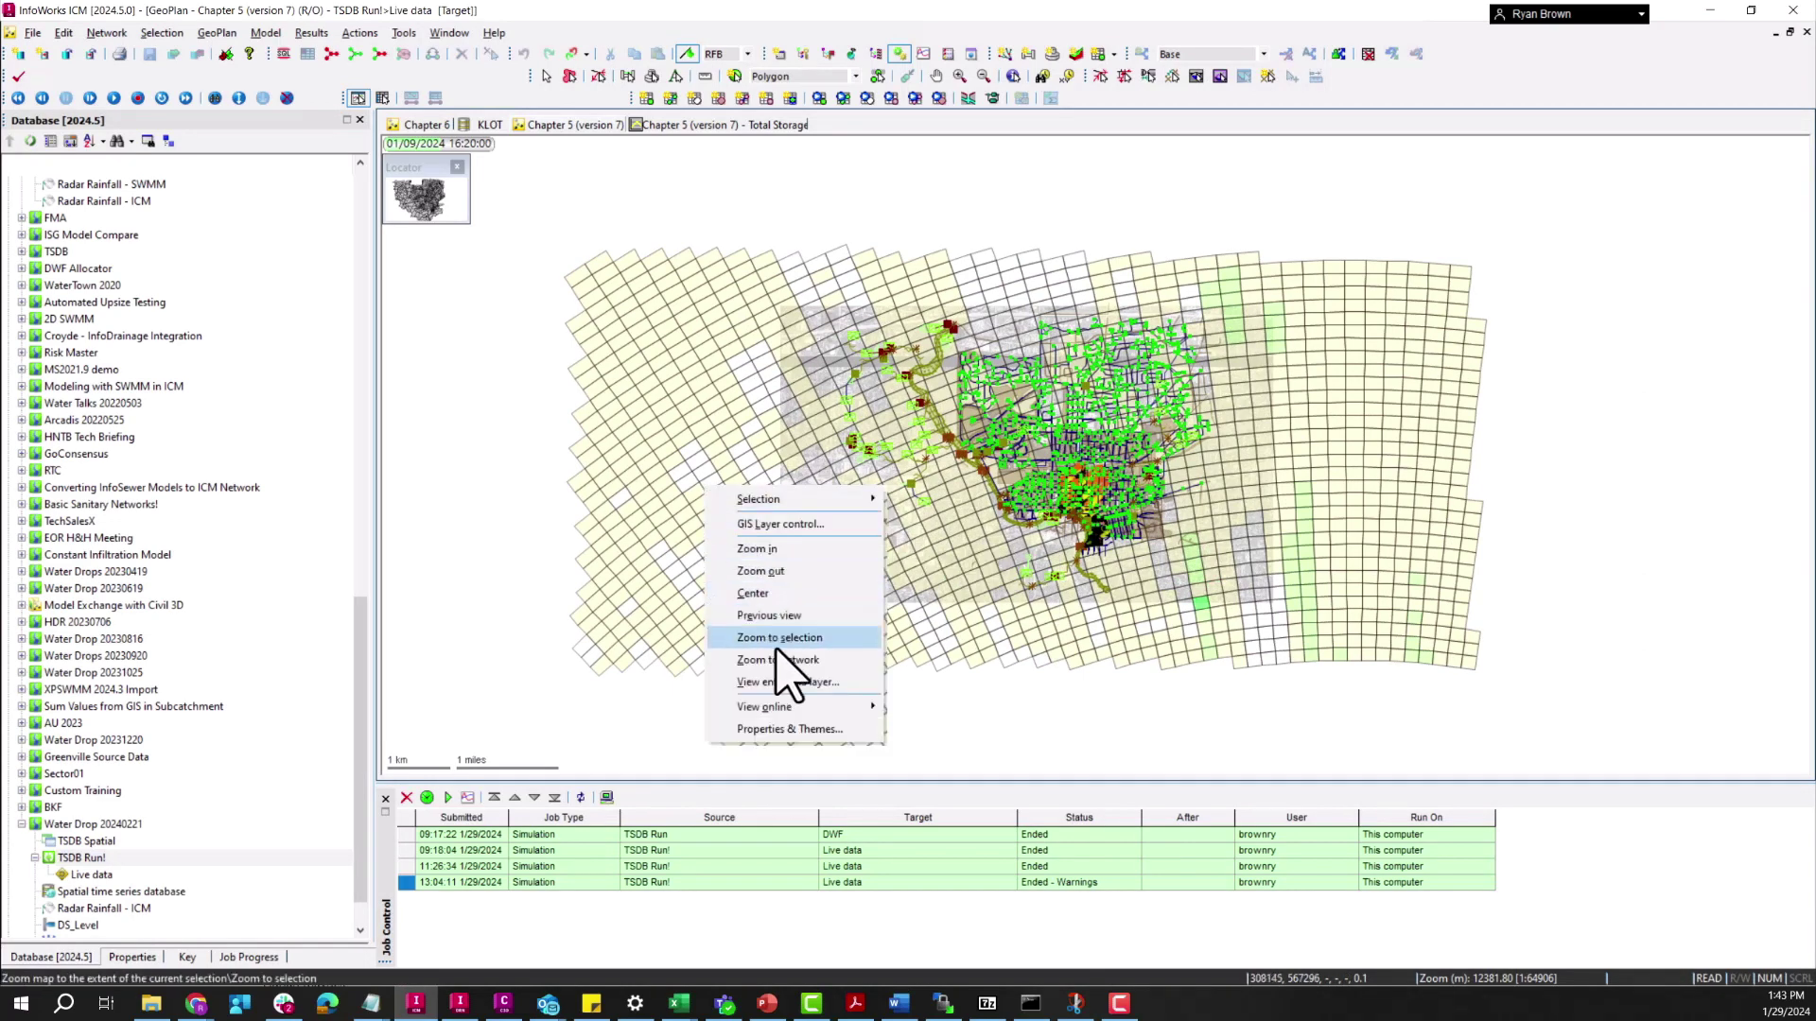
left_click(790, 730)
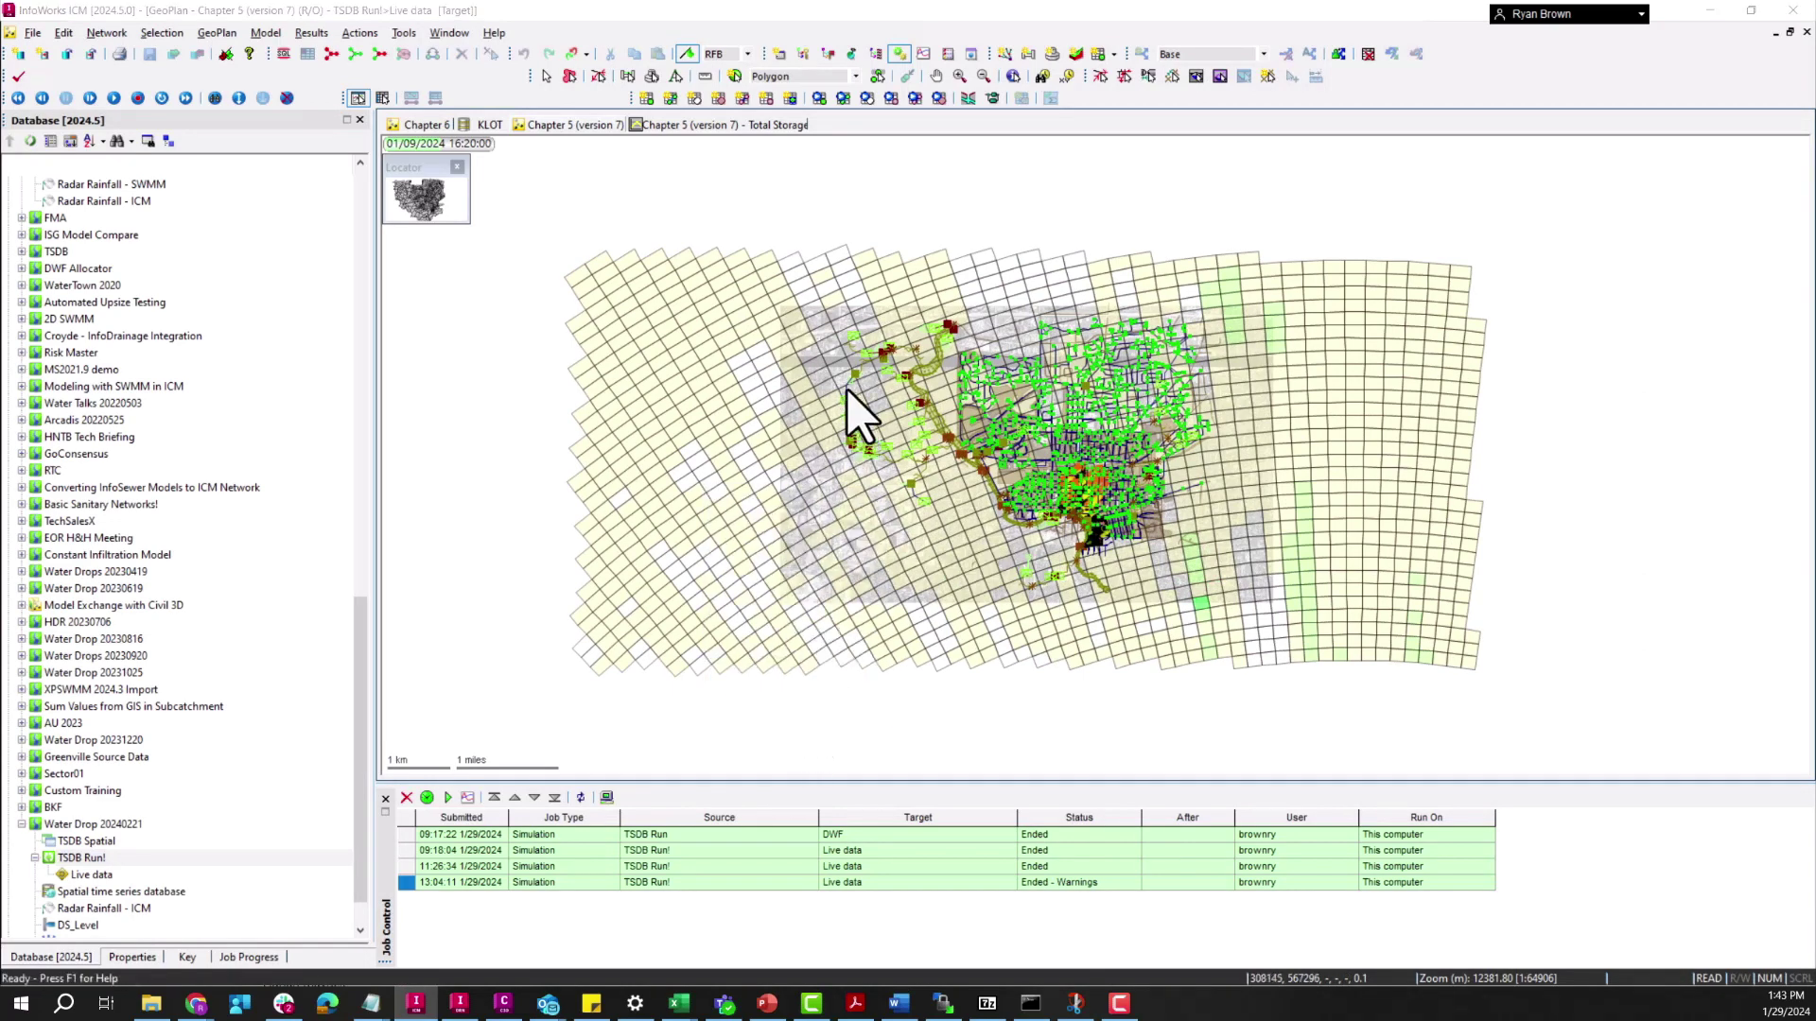